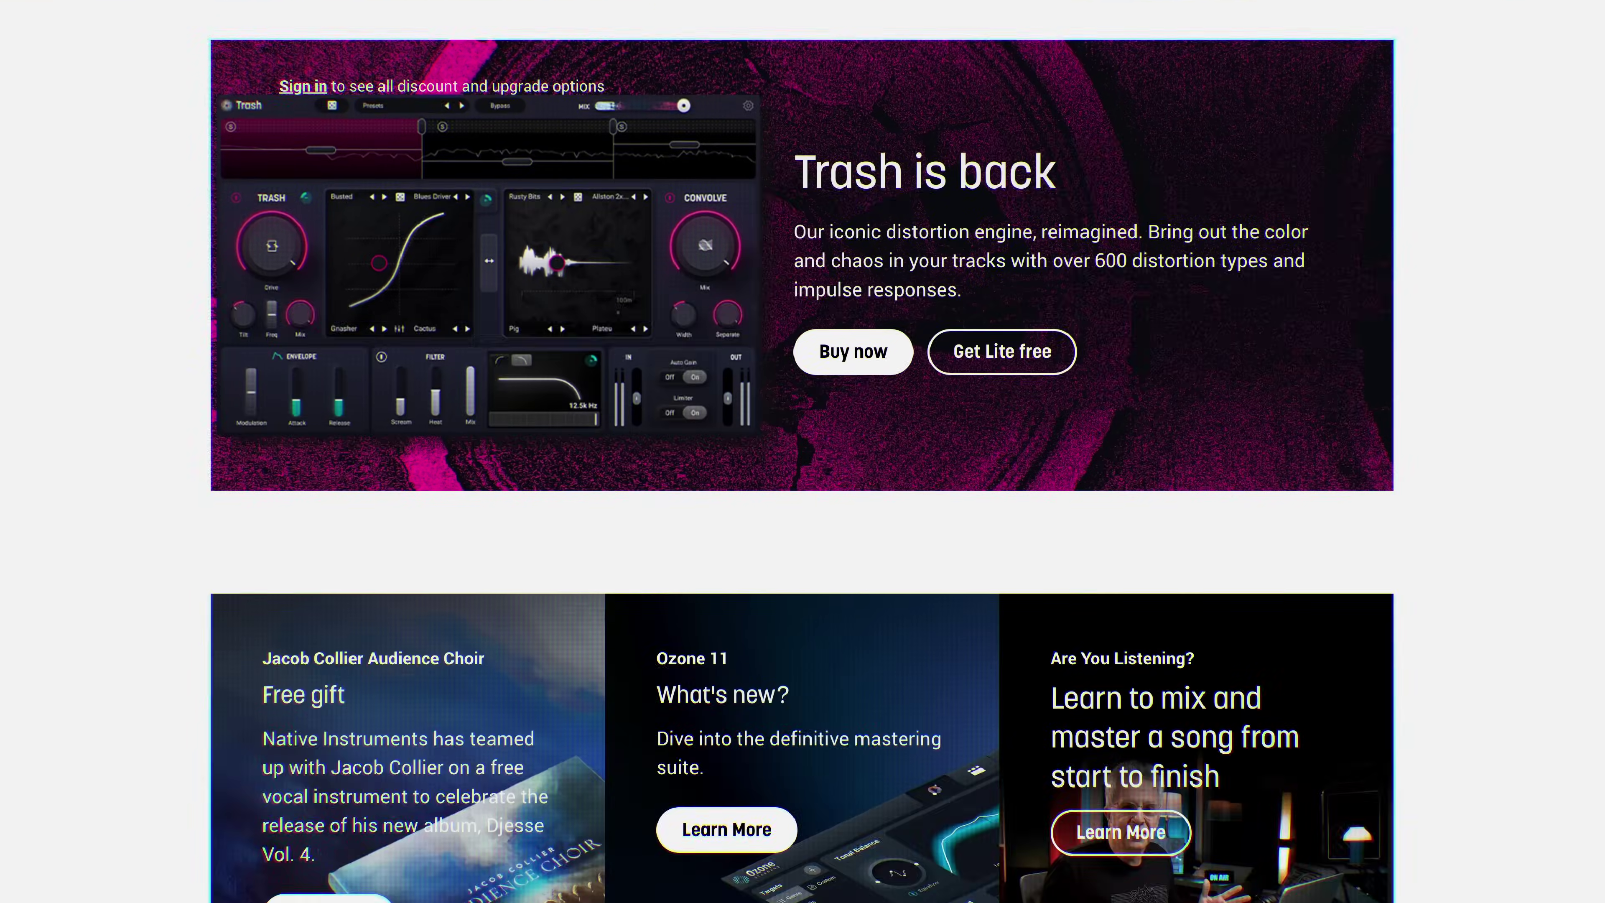
pyautogui.scroll(-12, 802, 451)
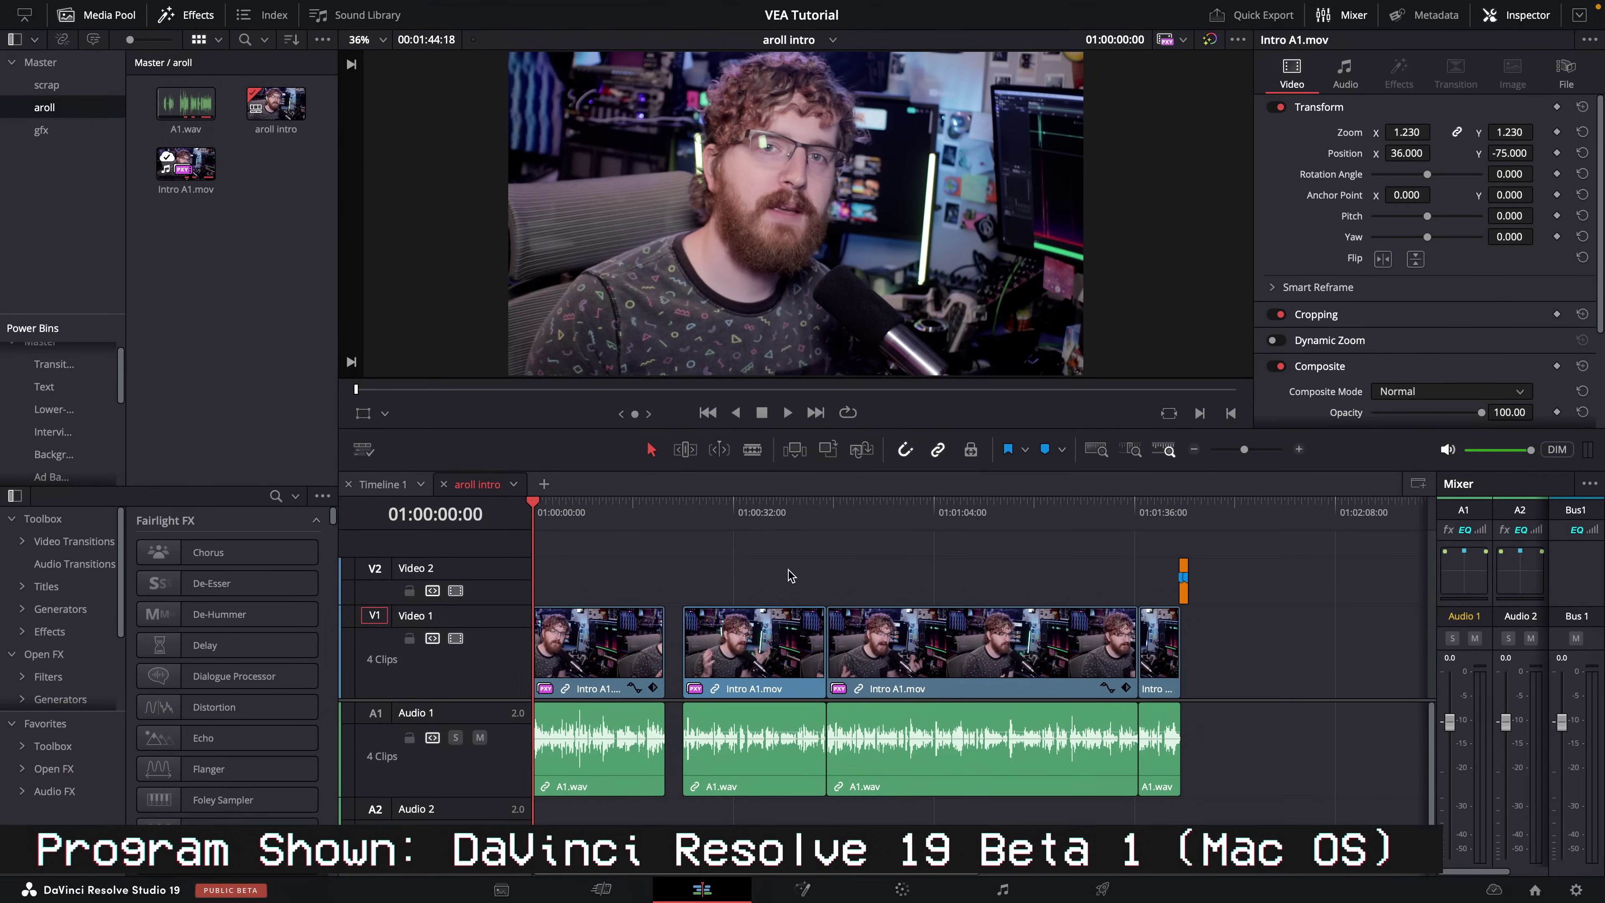
# Raise the volume lines of the second and third A1.wav clips on Audio 1
pyautogui.press('super+minus')
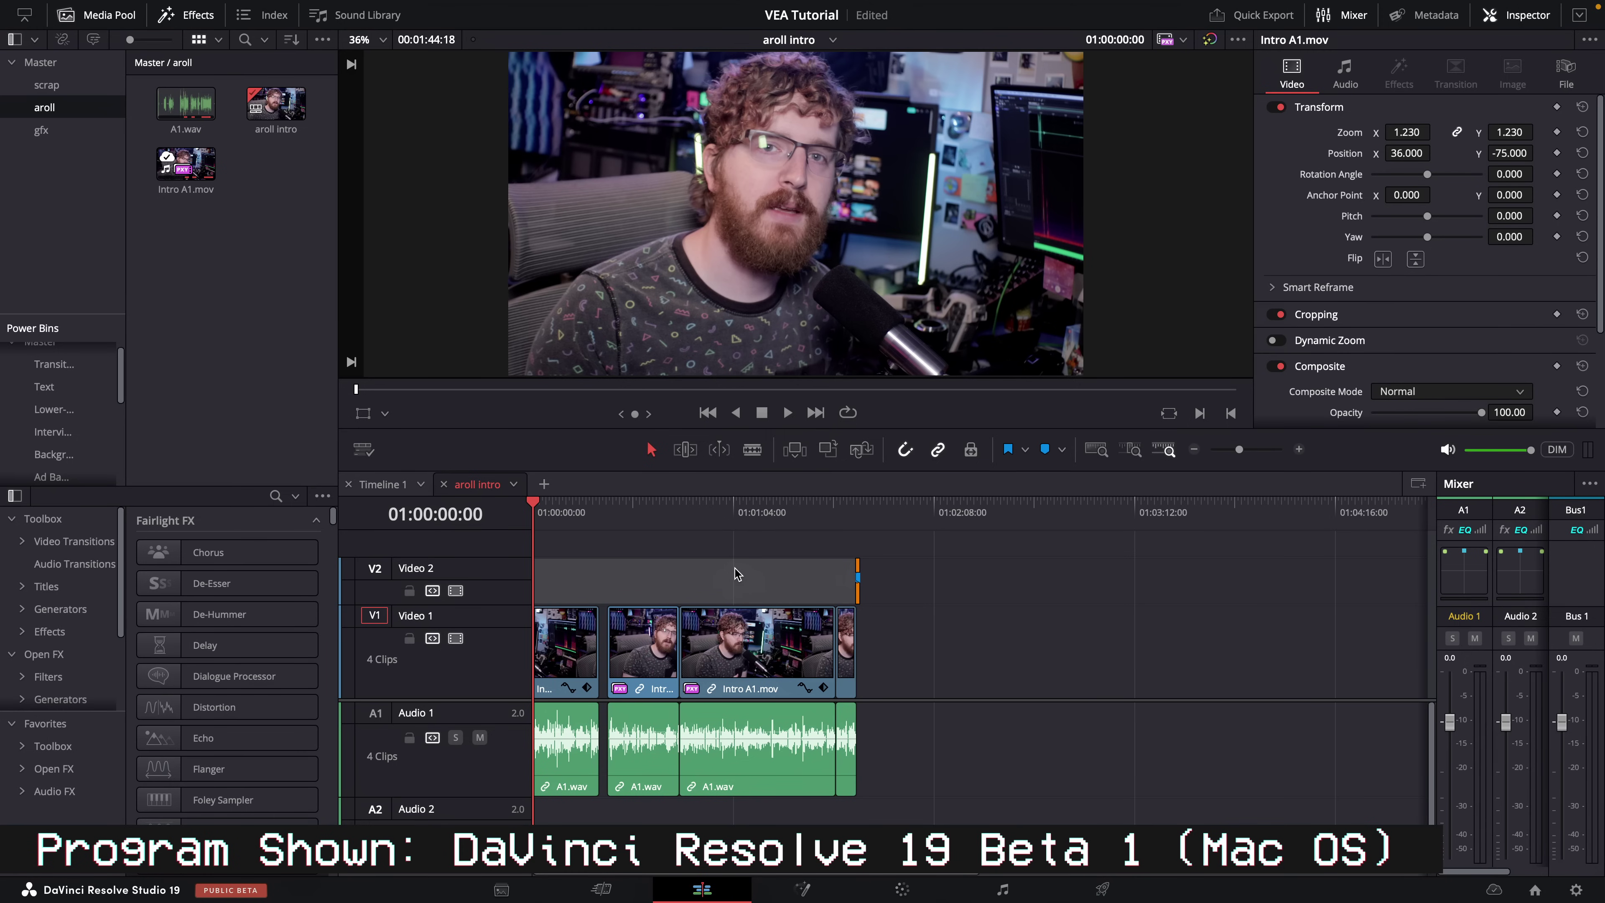
pyautogui.click(700, 687)
pyautogui.press('super+equal')
pyautogui.press('super+equal')
pyautogui.moveTo(678, 733); pyautogui.dragTo(677, 731)
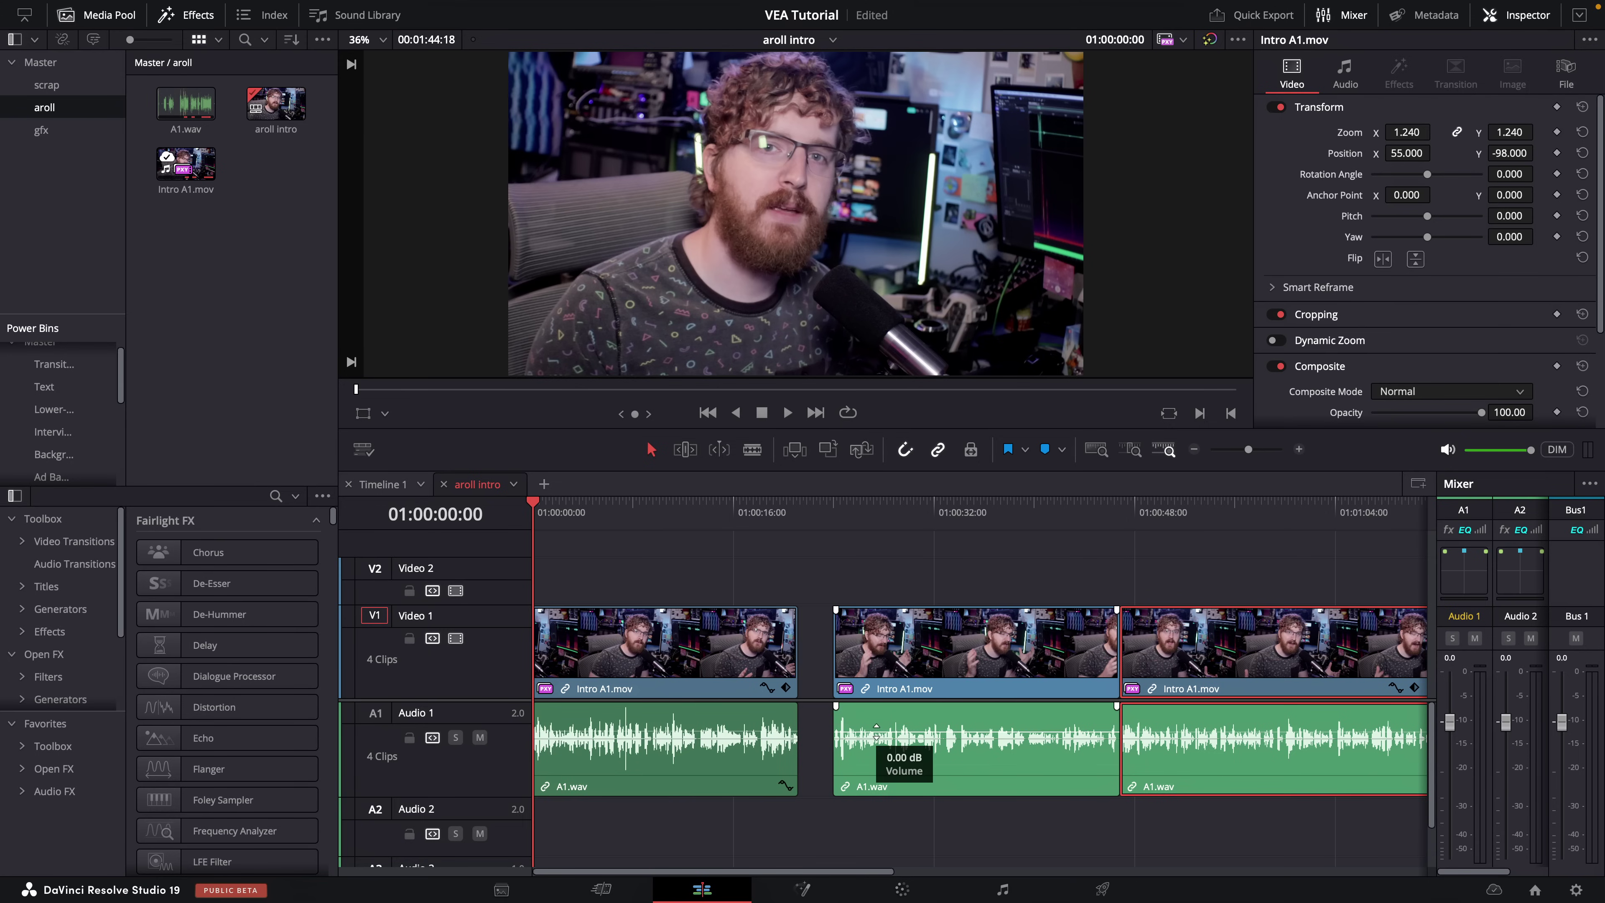
pyautogui.press('super+minus')
pyautogui.moveTo(877, 727); pyautogui.dragTo(900, 728)
# Raise the last A1.wav clip at the timeline's end to about 5.17 dB
pyautogui.press('super+minus')
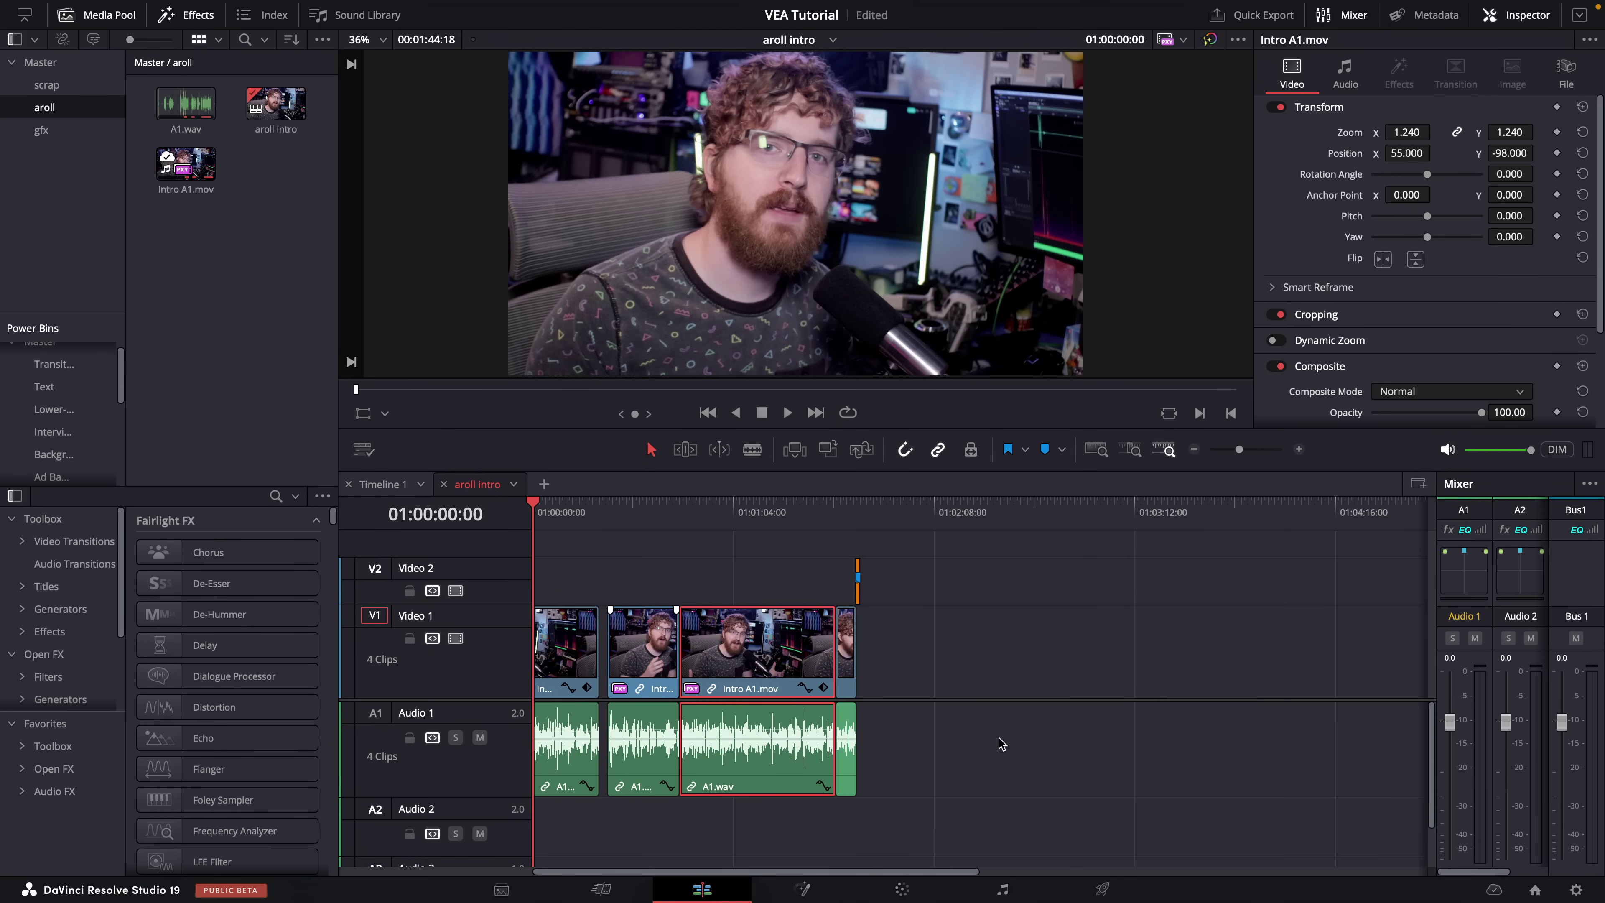
pyautogui.press('End')
pyautogui.press('super+equal')
pyautogui.press('super+equal')
pyautogui.press('super+equal')
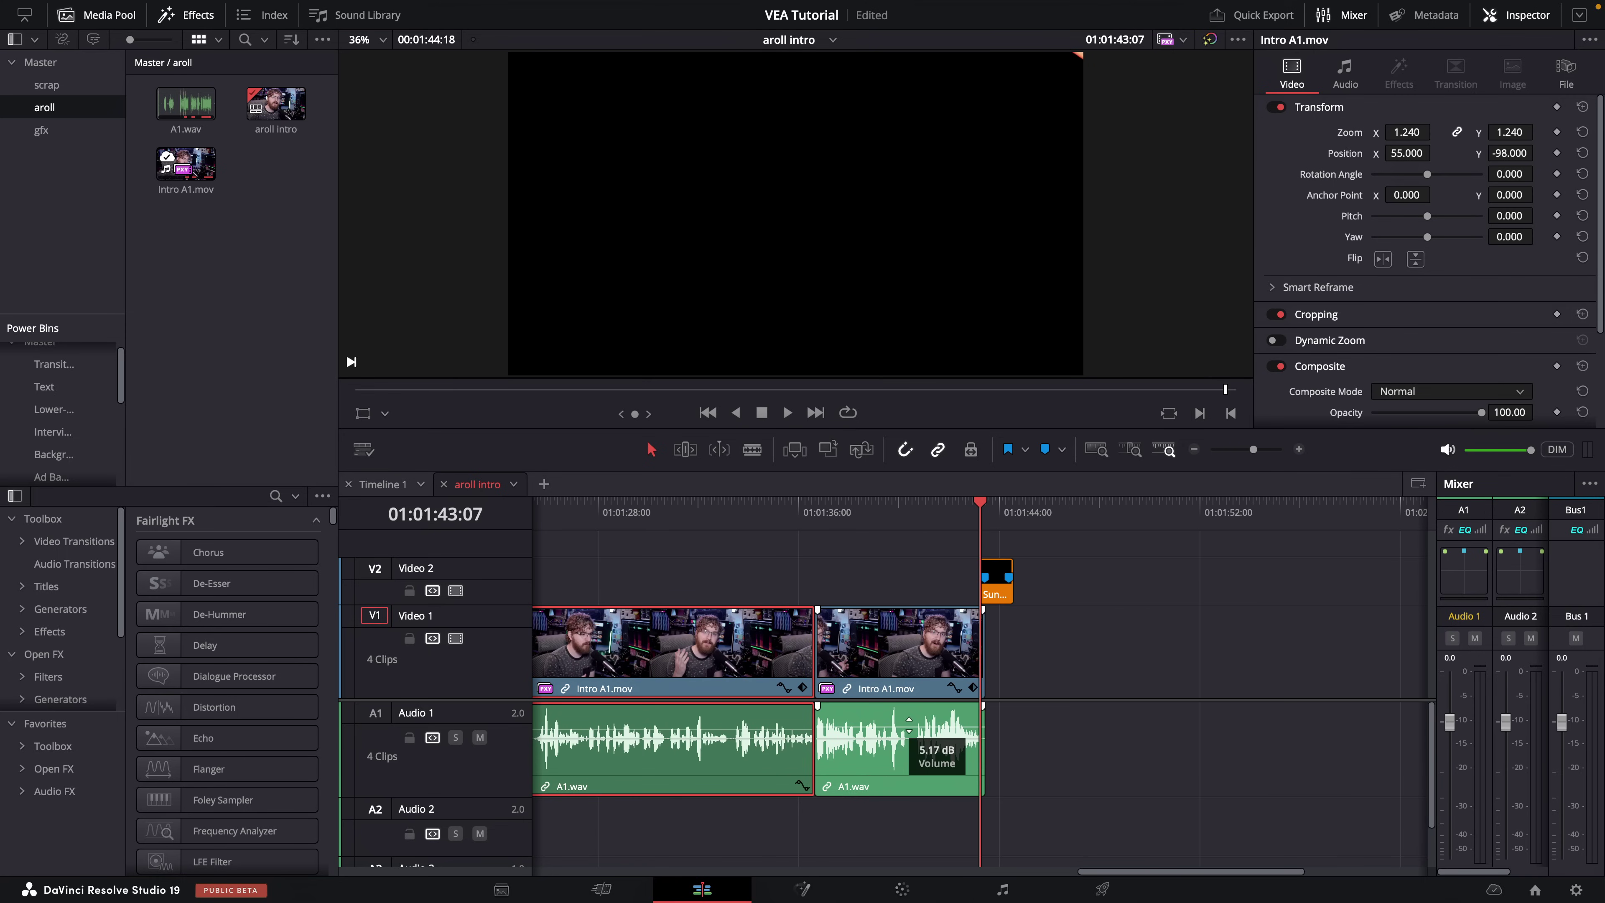
pyautogui.moveTo(908, 725); pyautogui.dragTo(908, 726)
pyautogui.click(878, 581)
# Return to the timeline start and list the VST audio effect plug-ins
pyautogui.press('super+minus')
pyautogui.press('super+minus')
pyautogui.press('super+minus')
pyautogui.press('super+minus')
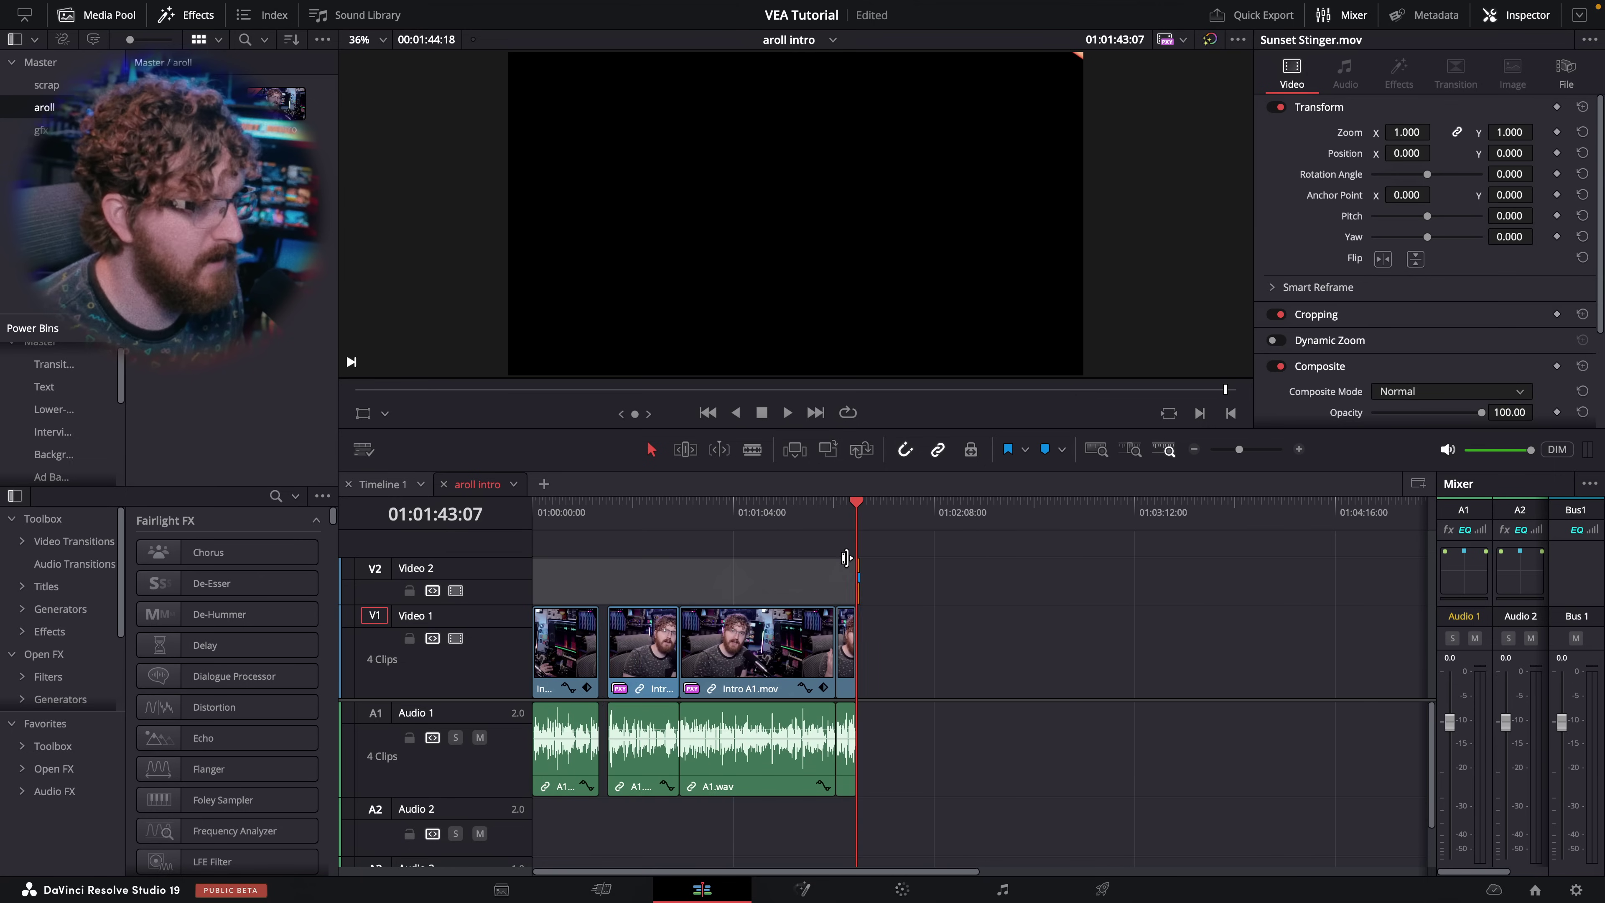
pyautogui.press('Home')
pyautogui.press('super+equal')
pyautogui.press('super+equal')
pyautogui.scroll(-4, 81, 657)
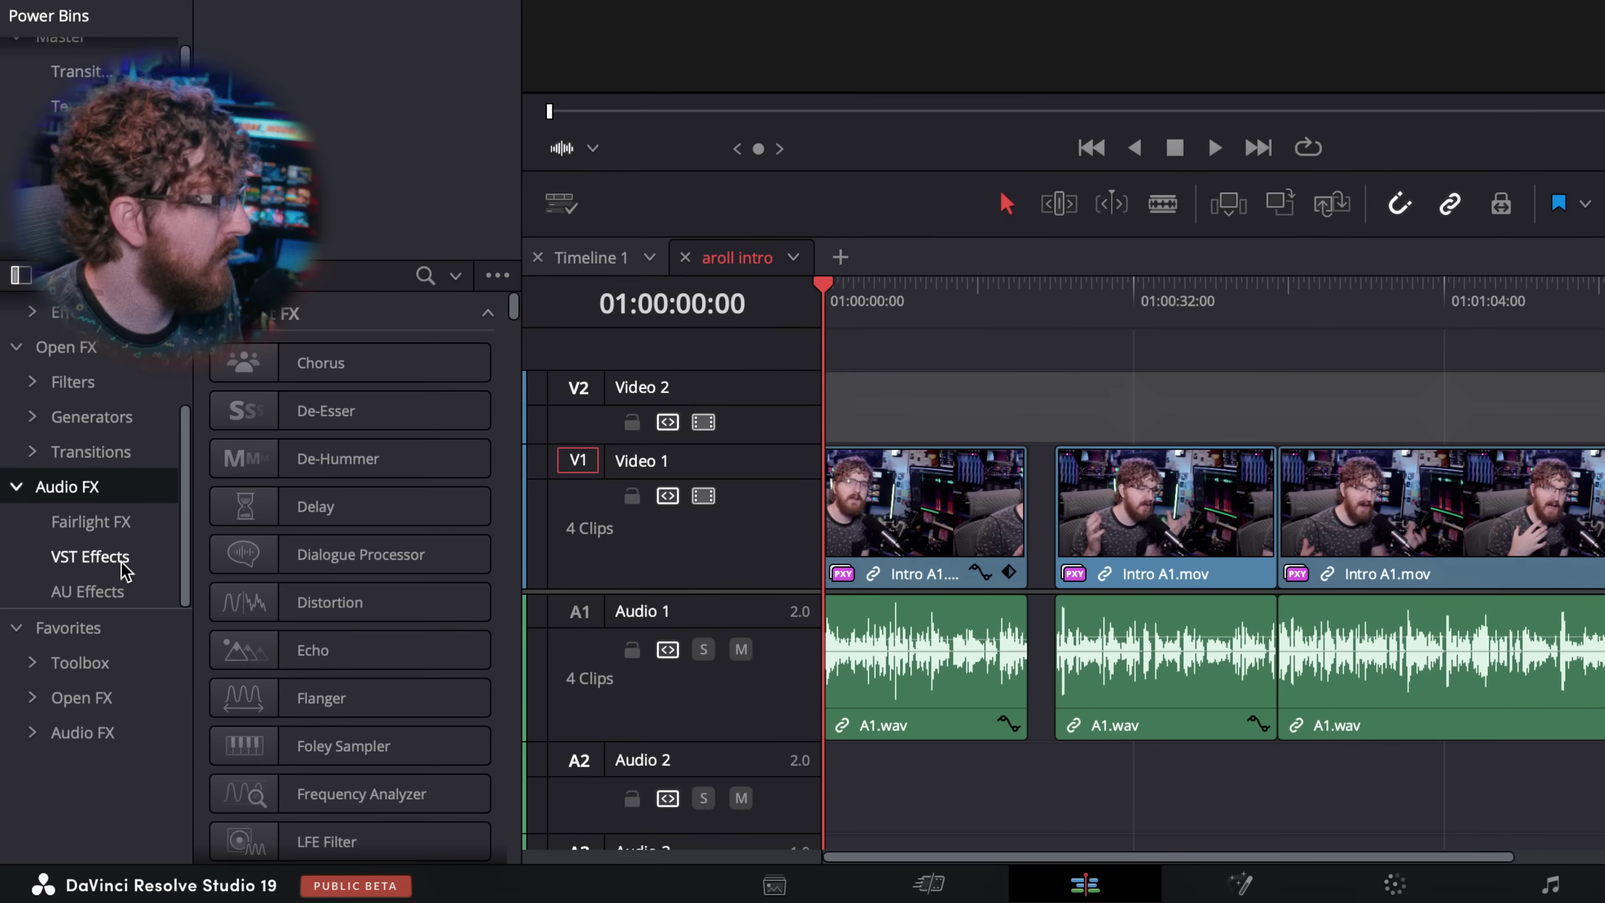
pyautogui.click(81, 673)
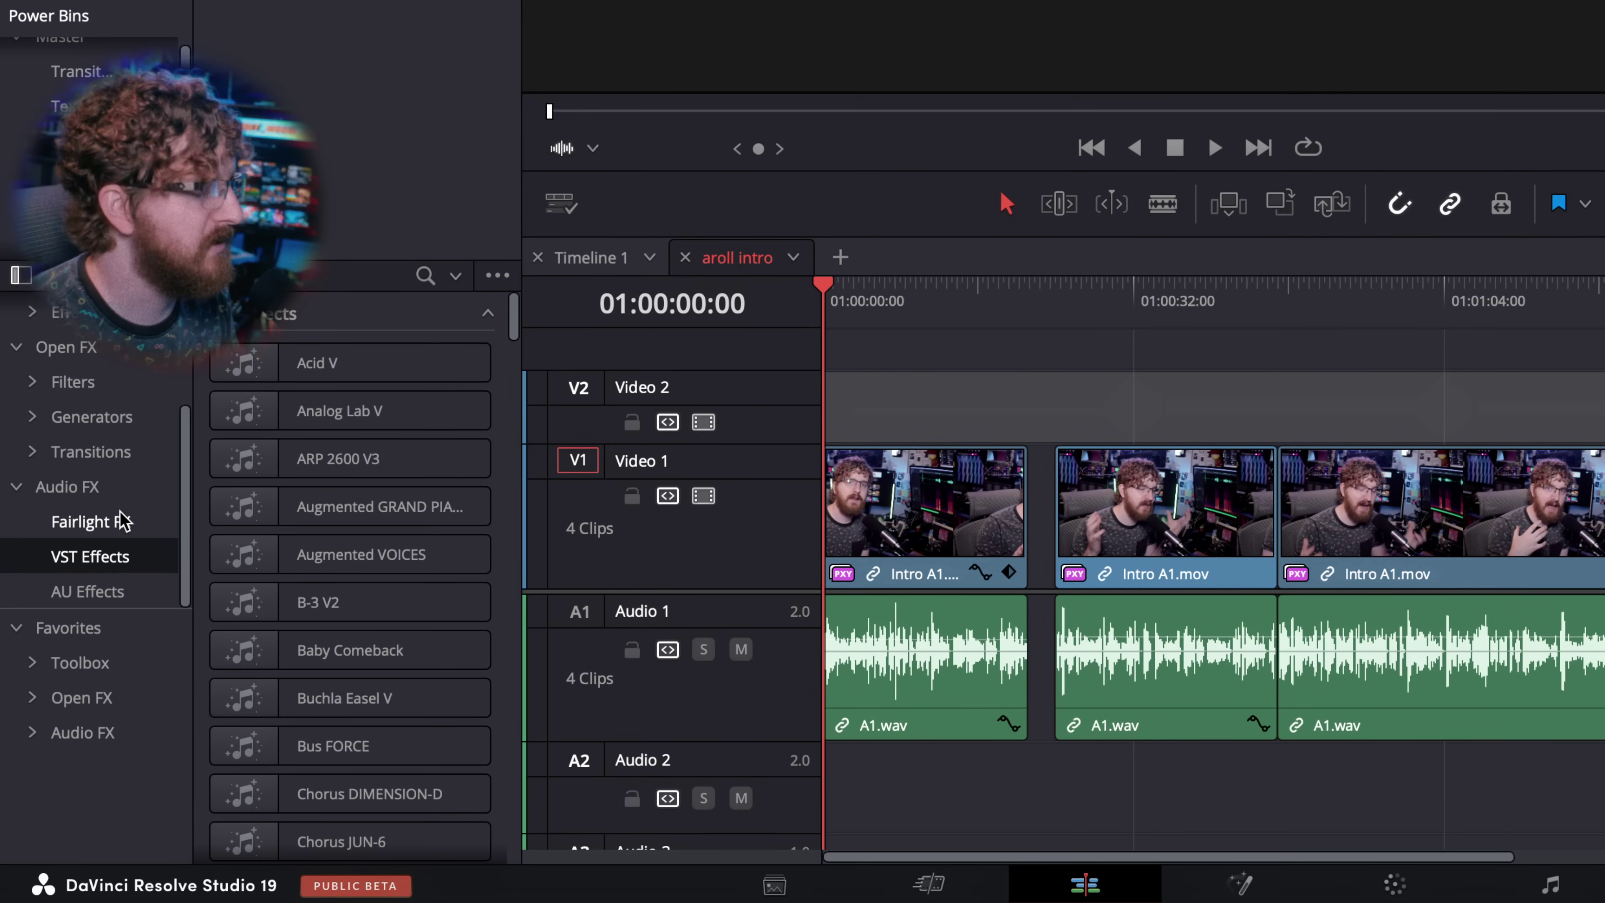
# List the Audio Unit plug-ins down to VEA; a source clip lands on Audio 1
pyautogui.click(113, 591)
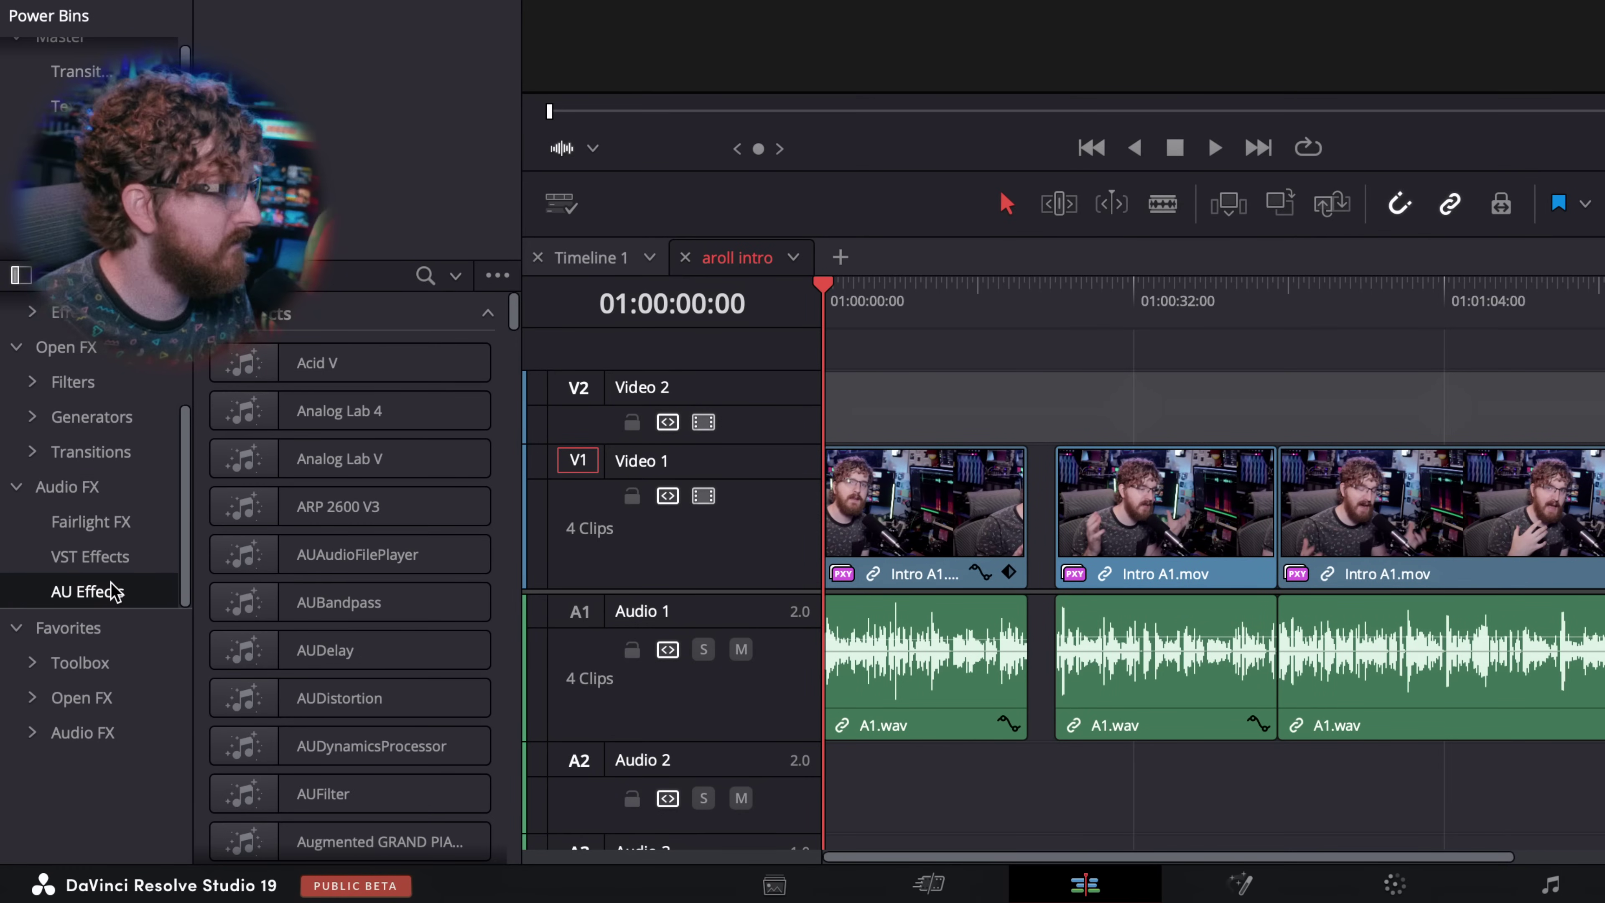
pyautogui.scroll(-4, 310, 564)
pyautogui.scroll(-15, 309, 565)
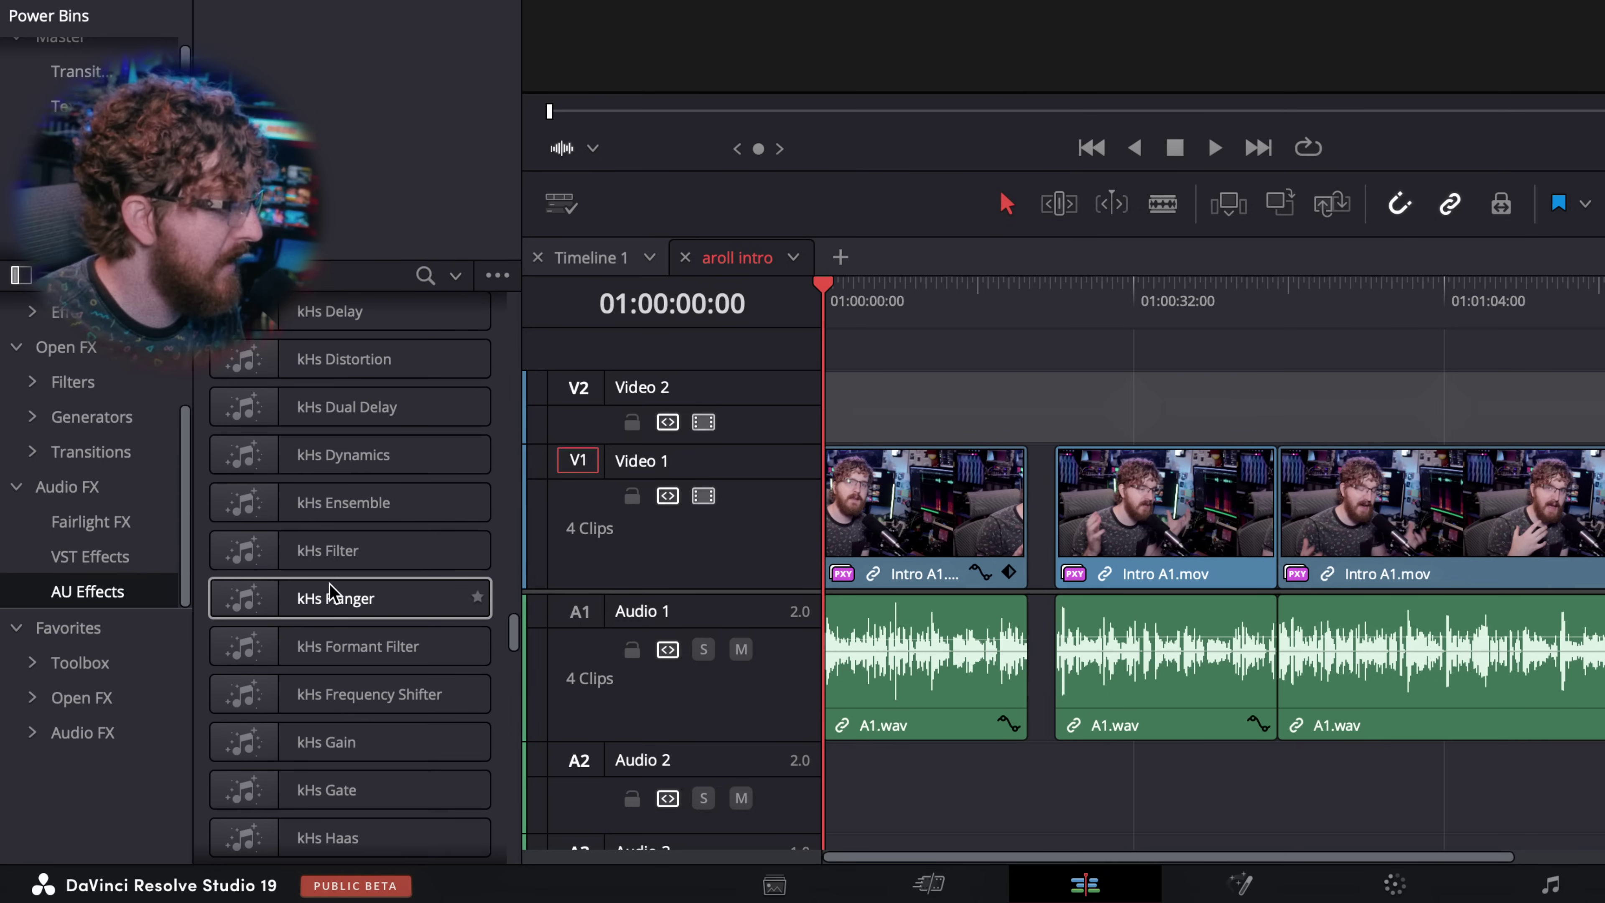
pyautogui.scroll(-15, 330, 584)
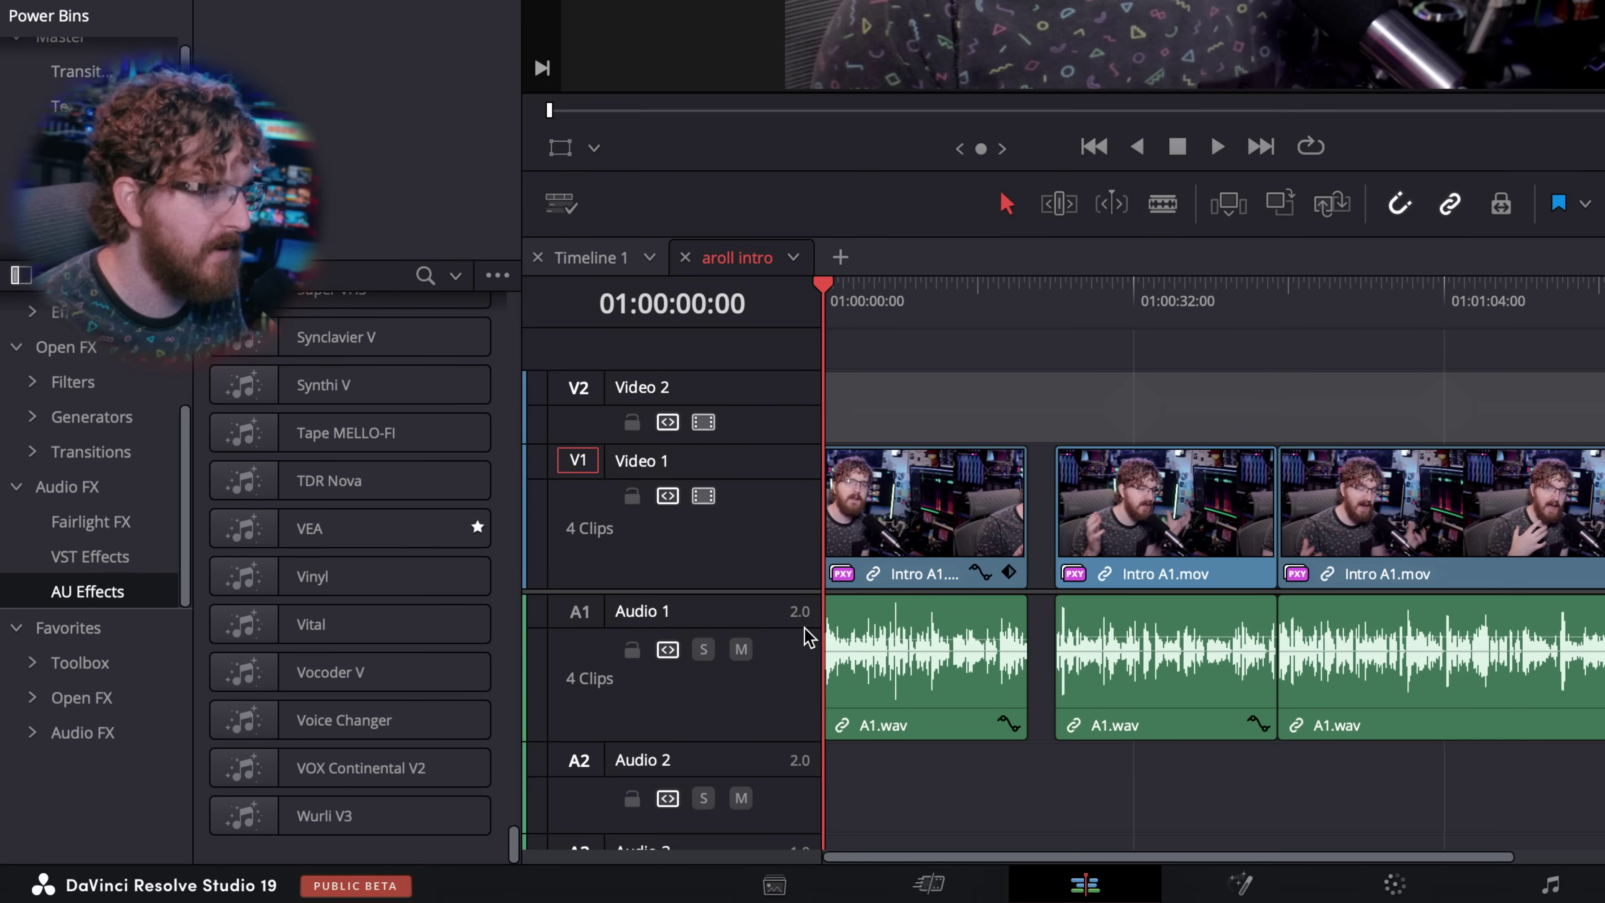
pyautogui.hotkey('shift', 'F12')
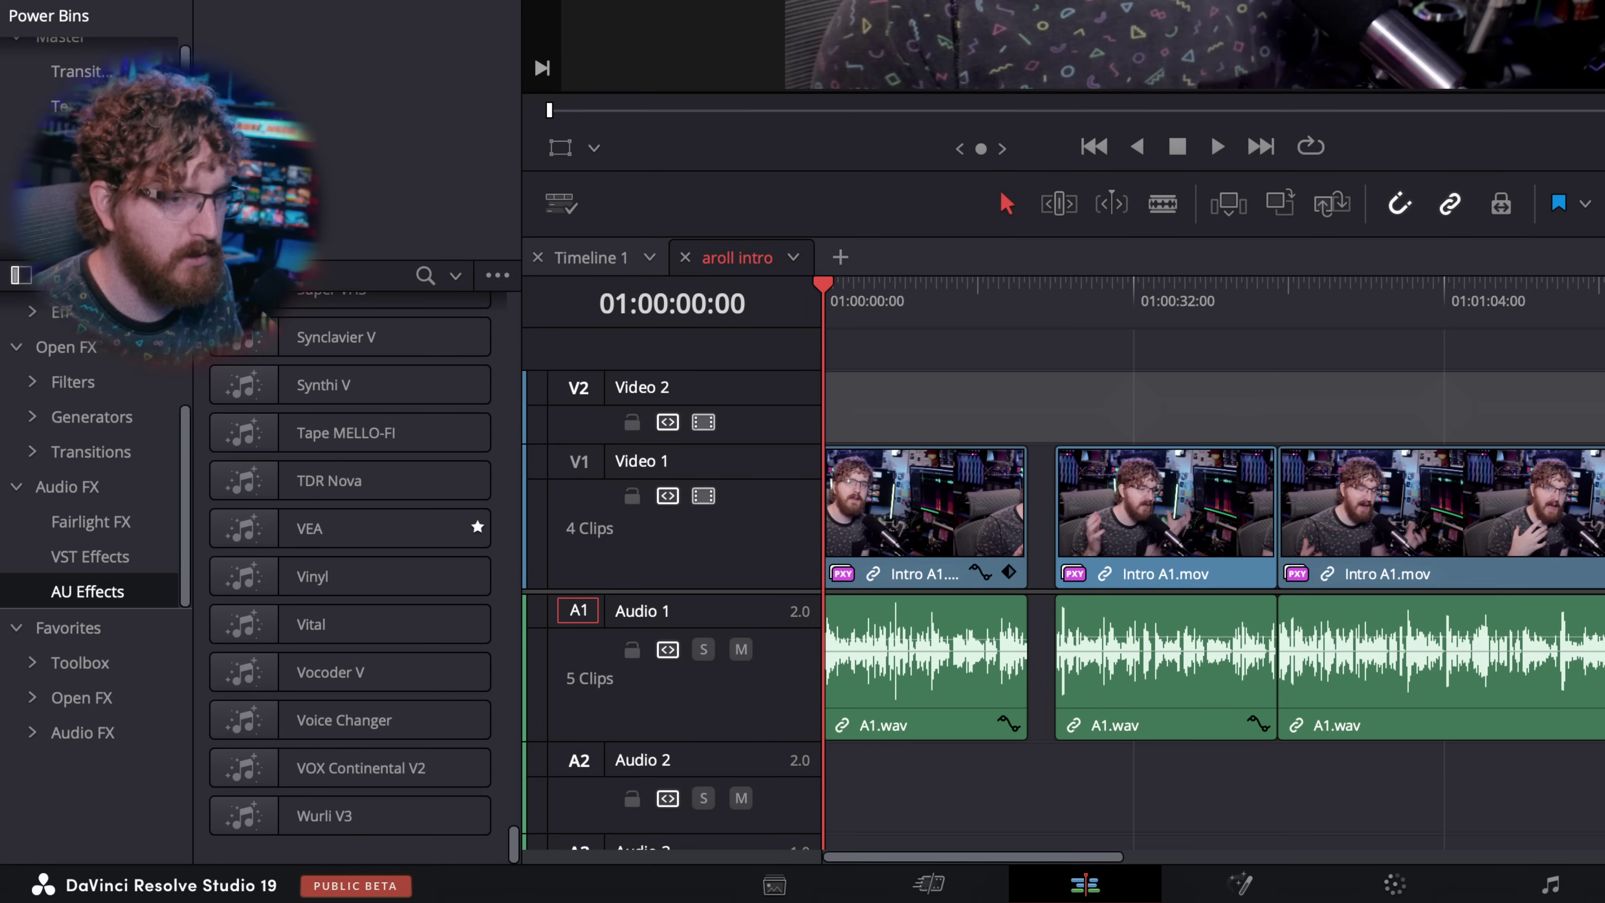
# Delete the extra fifth A1.wav clip on Audio 1 and fit the whole timeline in view
pyautogui.hotkey('shift', 'z')
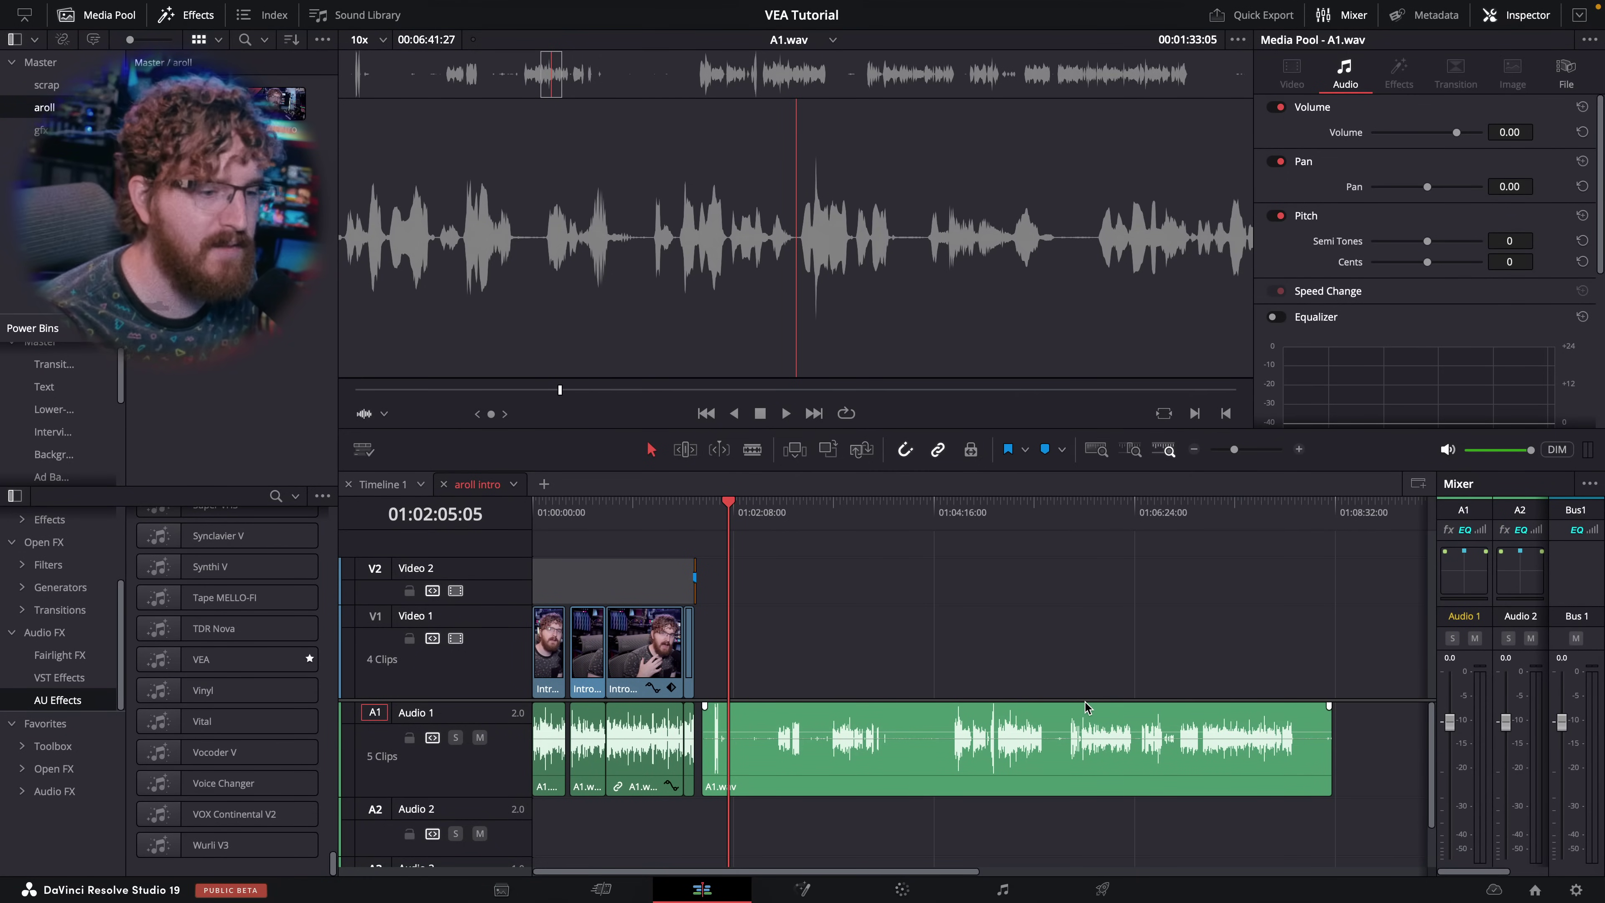
pyautogui.click(884, 741)
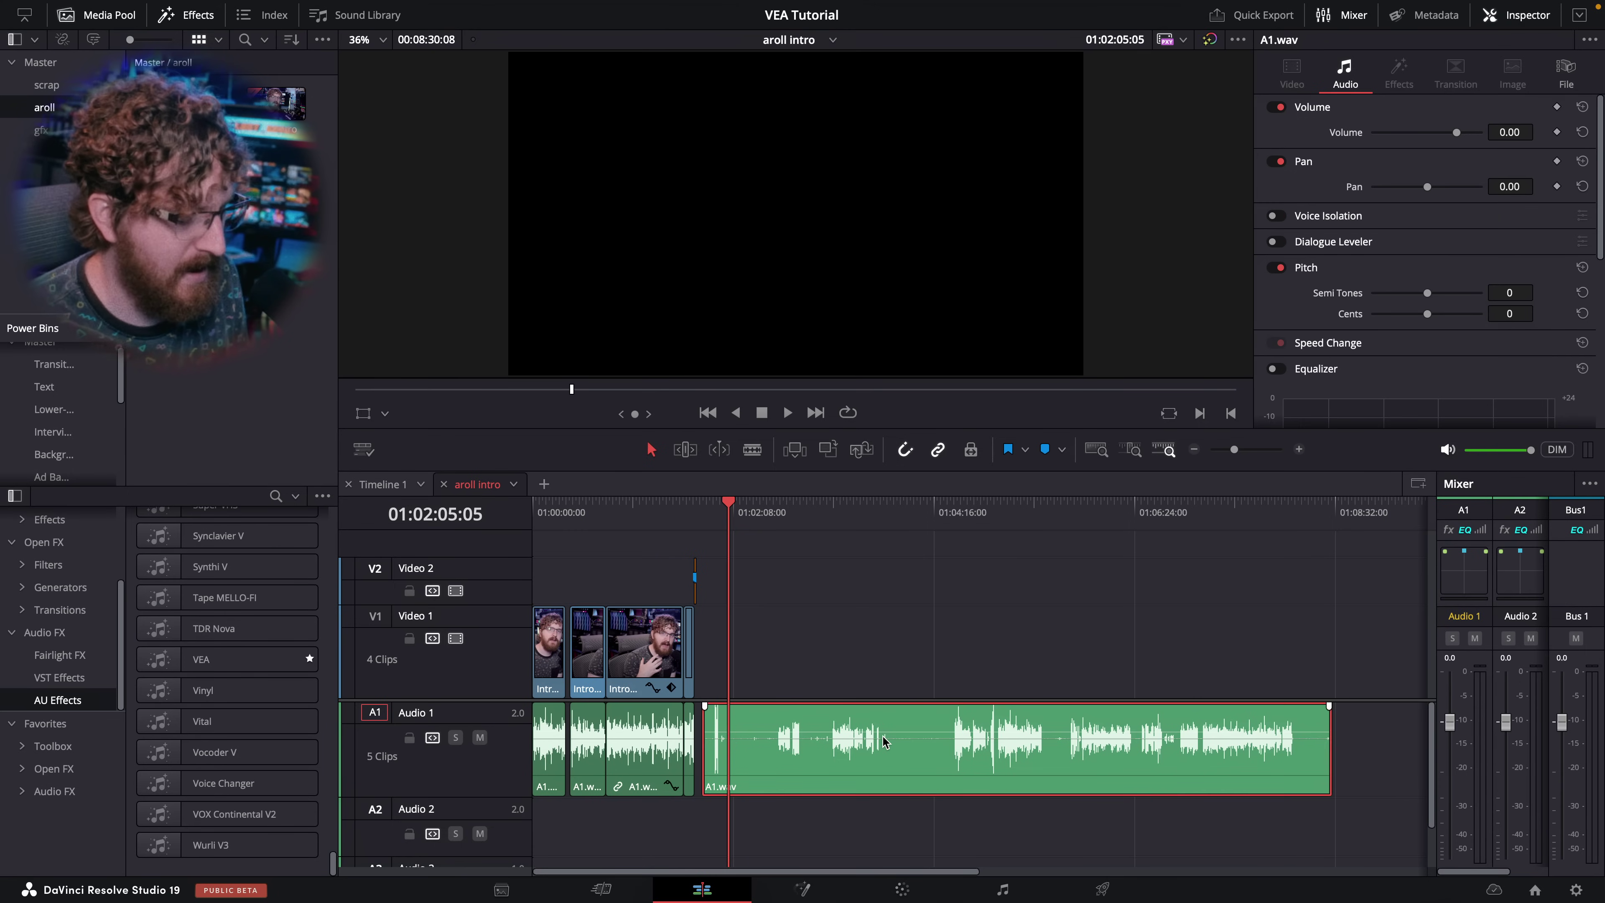
pyautogui.press('Delete')
pyautogui.press('Home')
pyautogui.hotkey('shift', 'z')
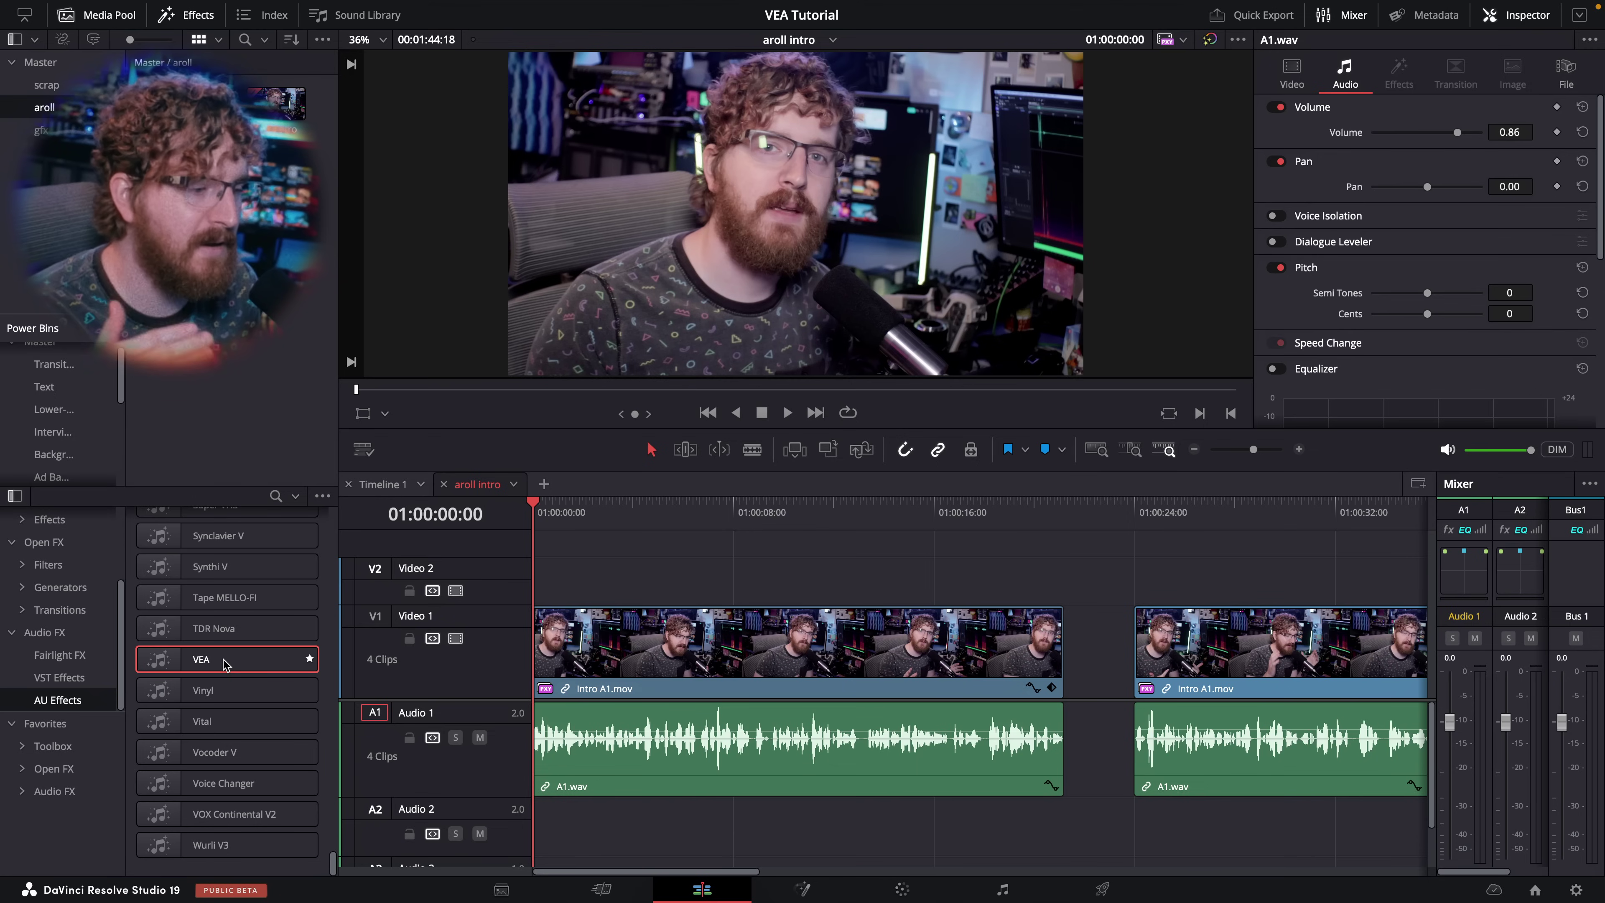
# Rename the Audio 1 track to ETHOS
pyautogui.scroll(-5, 935, 575)
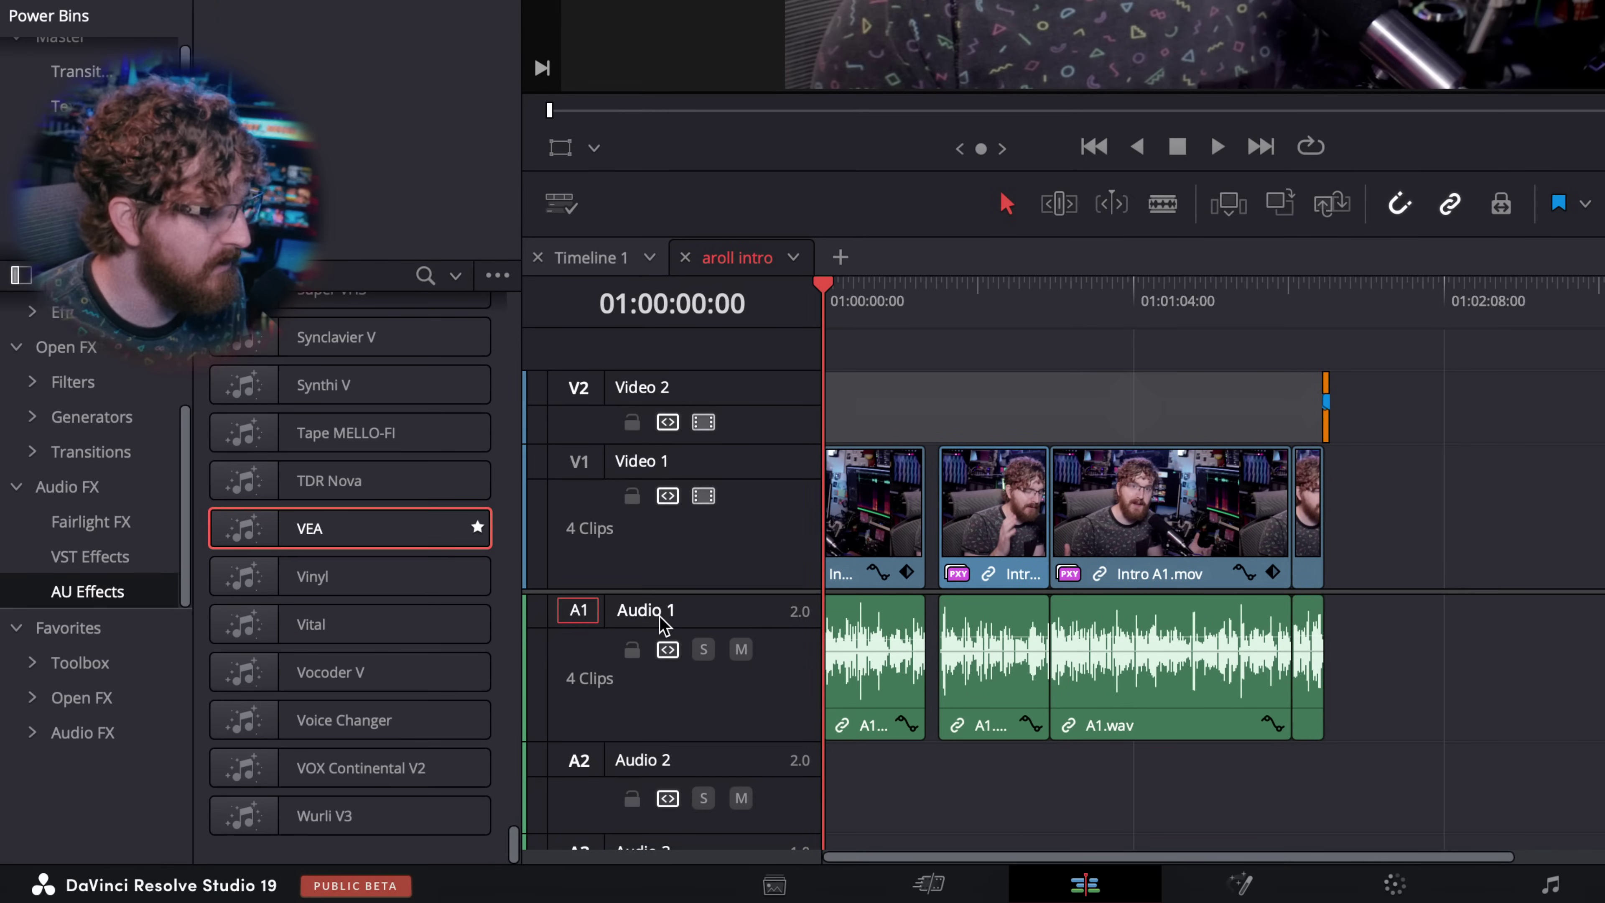
pyautogui.doubleClick(592, 640)
pyautogui.write('E')
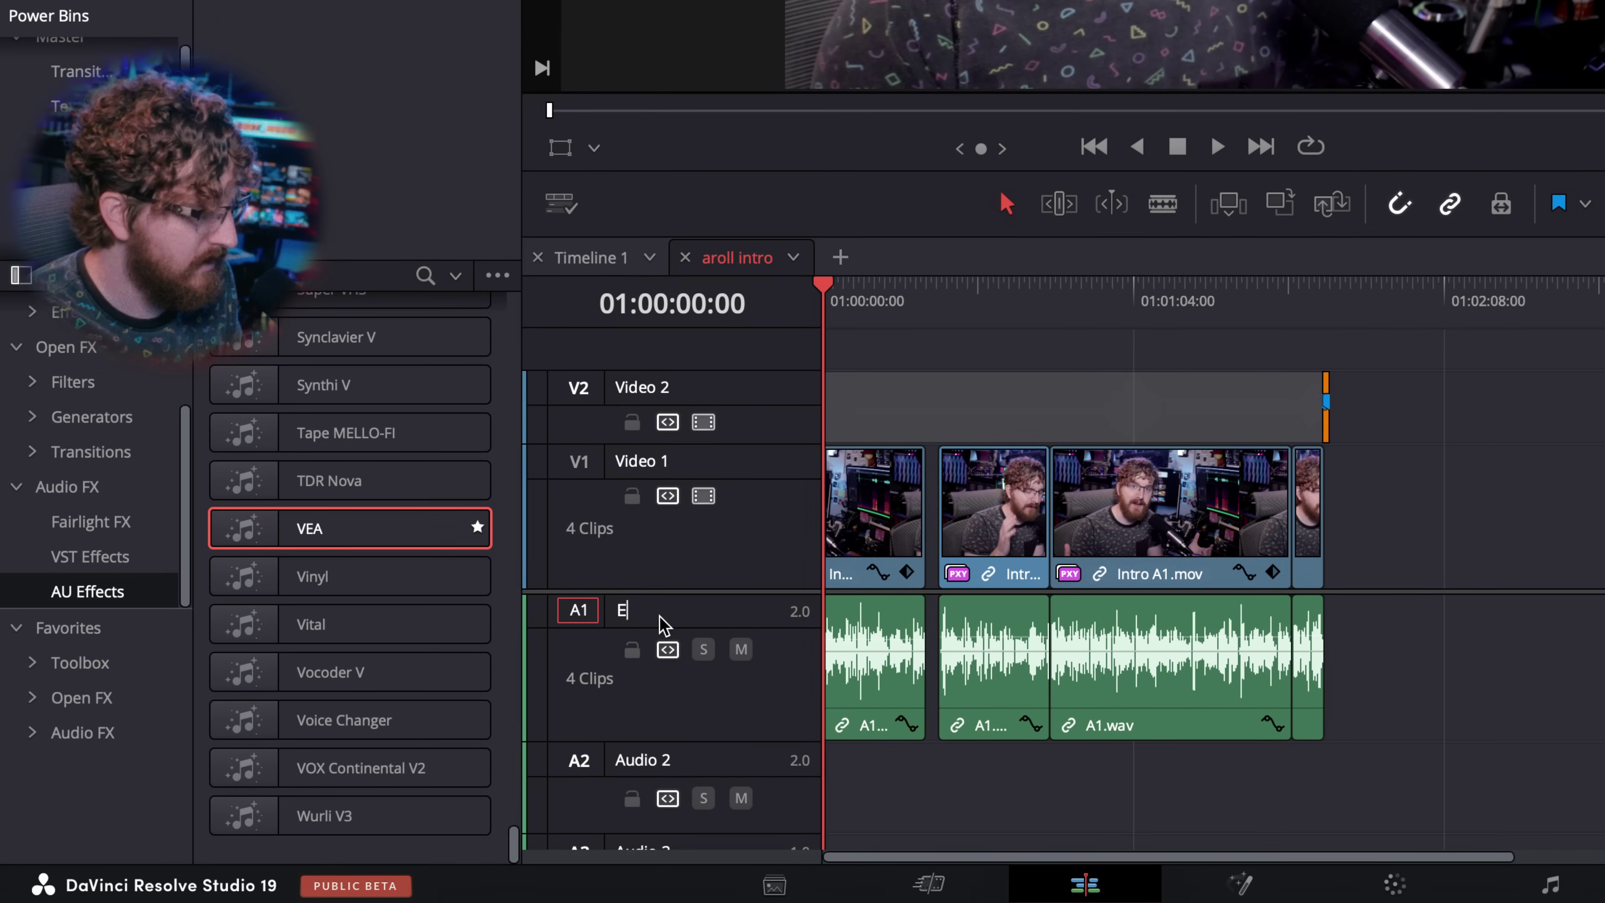
pyautogui.write('THOS')
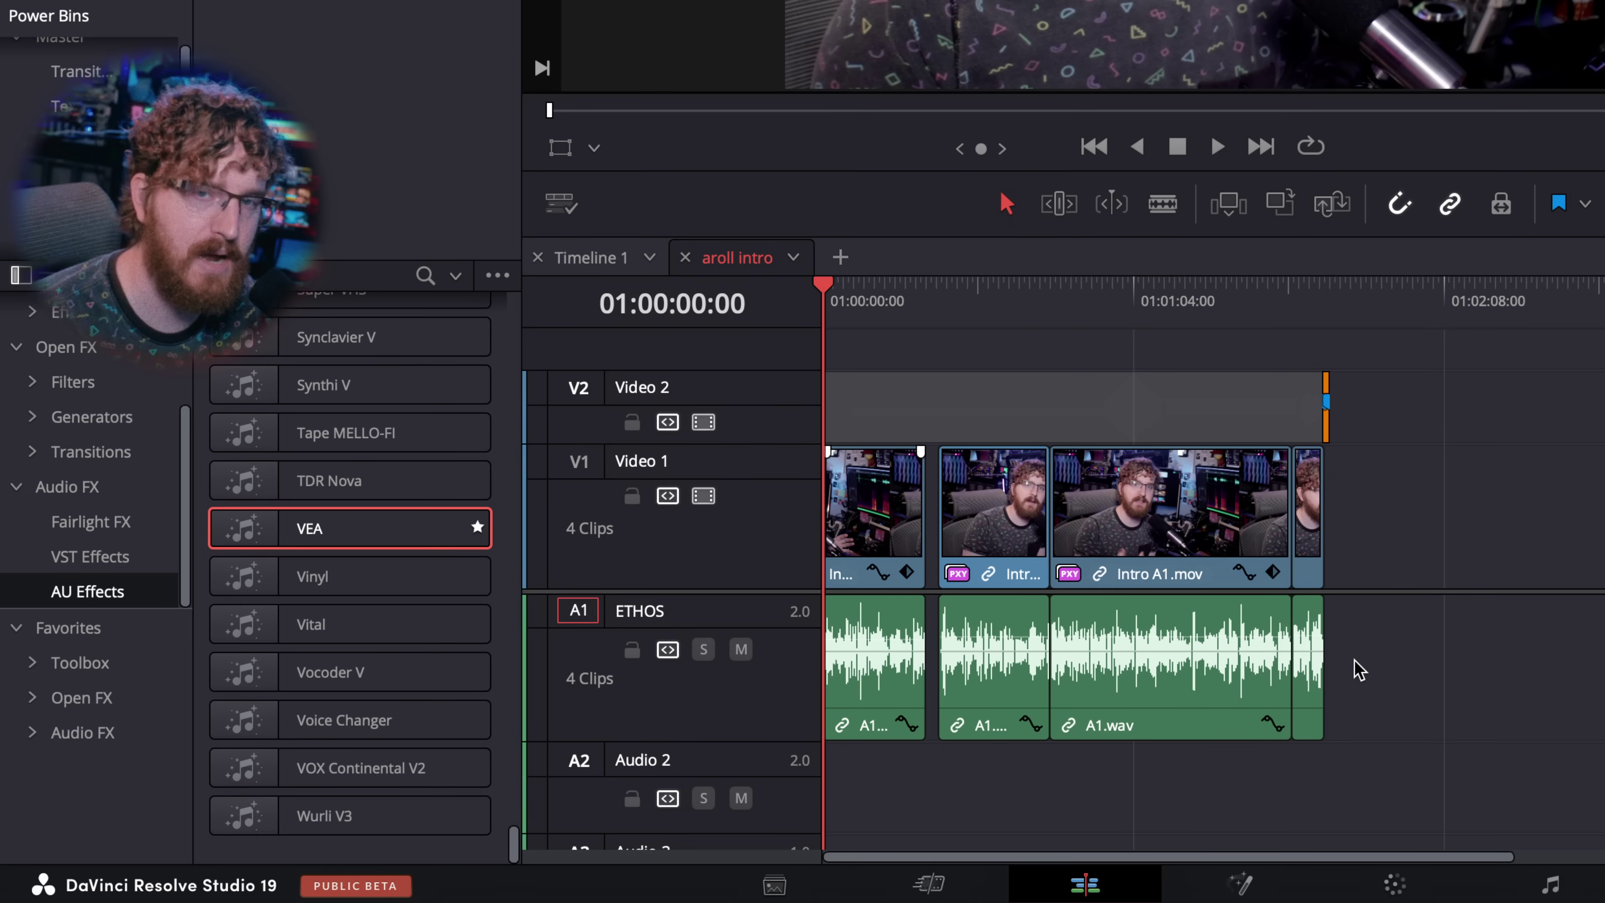
pyautogui.moveTo(405, 515); pyautogui.dragTo(781, 650)
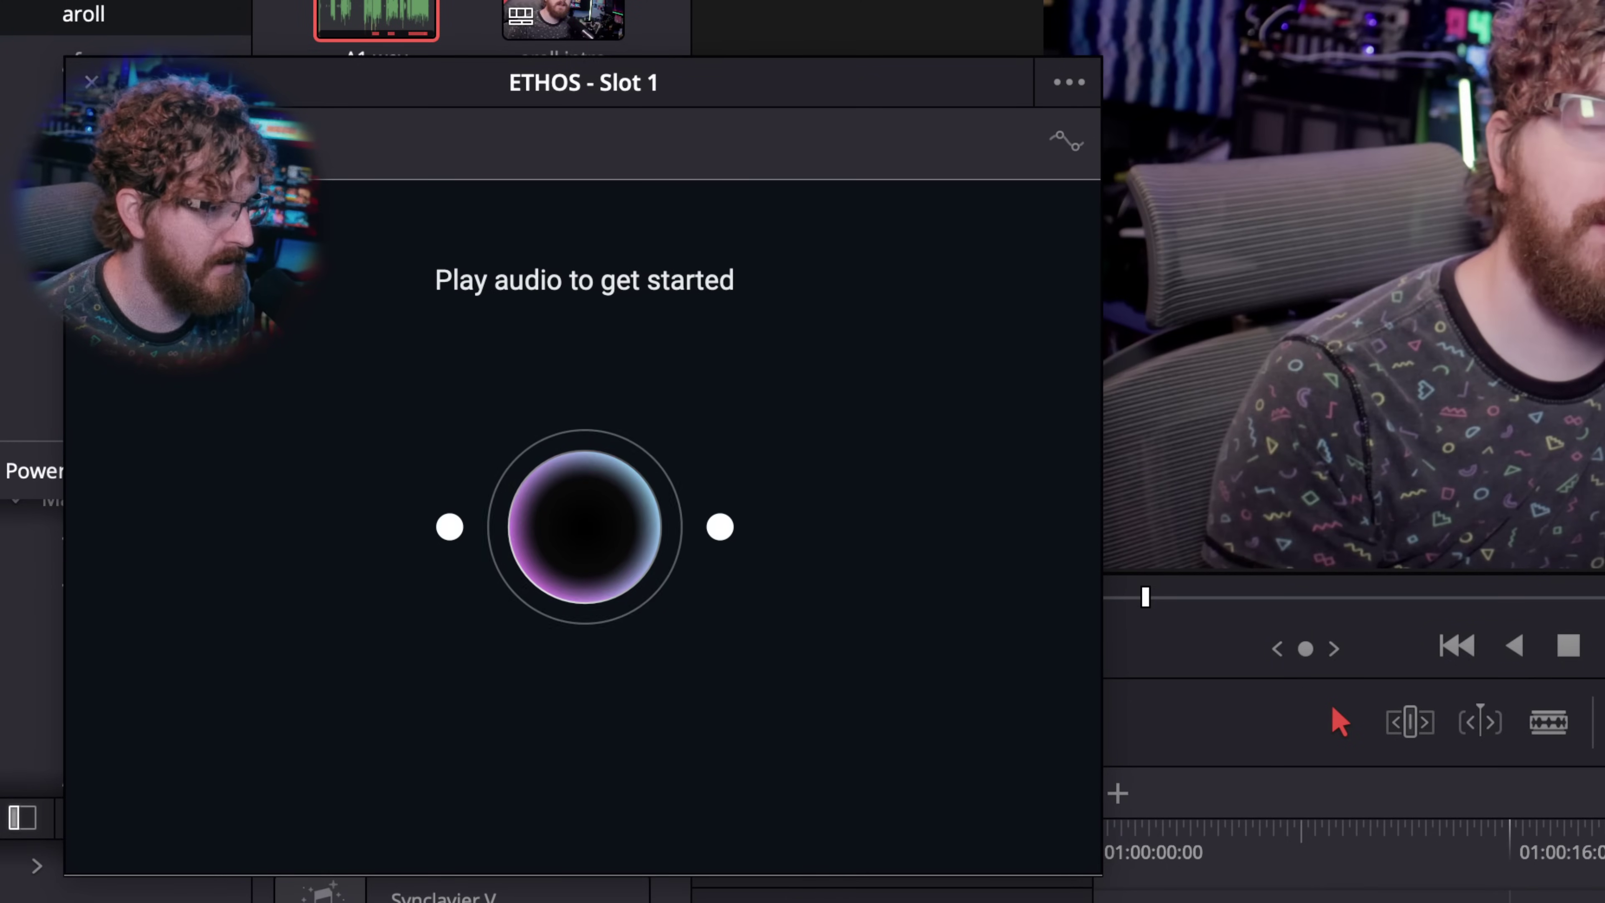
# Play the timeline so VEA analyses the audio and loads its Default preset controls
pyautogui.hotkey('ctrl', '-')
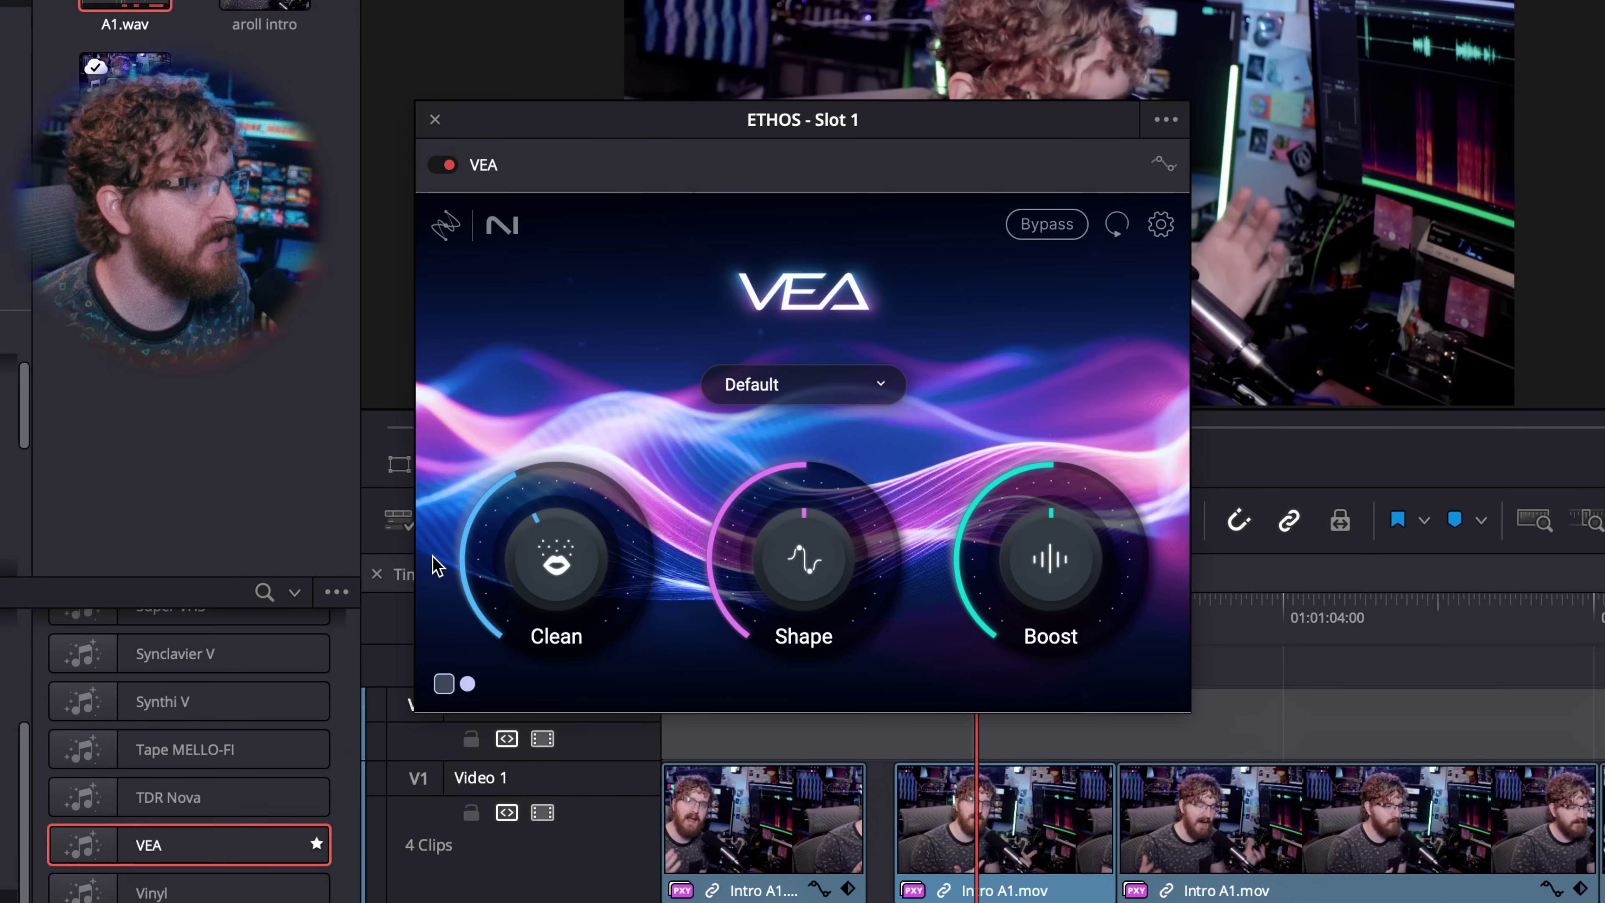
pyautogui.moveTo(837, 649)
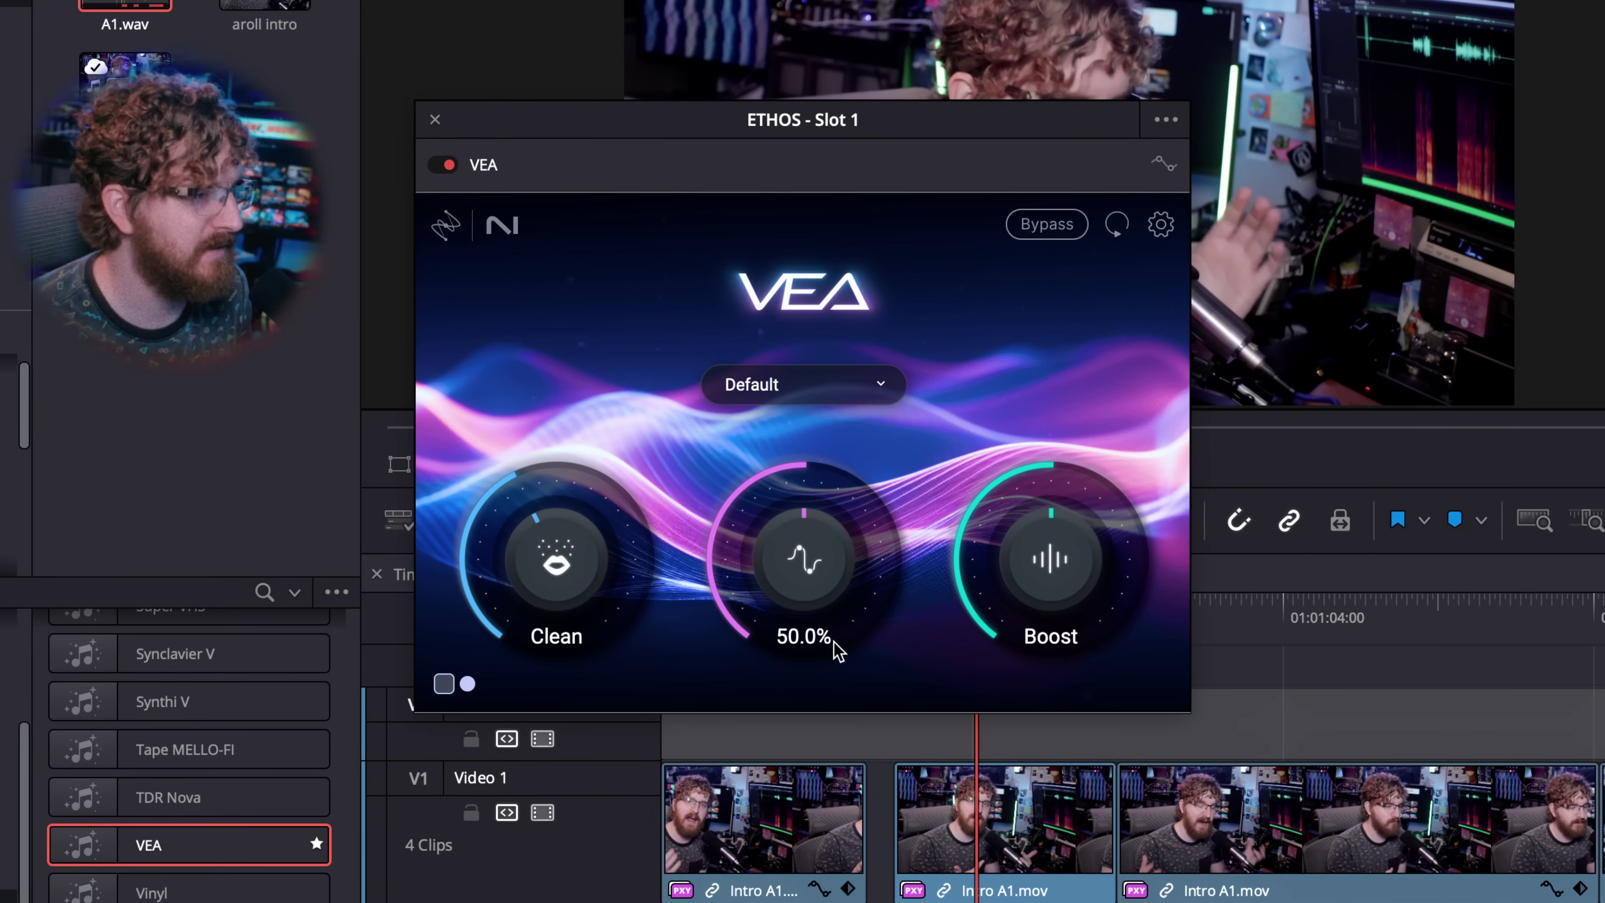
pyautogui.click(469, 686)
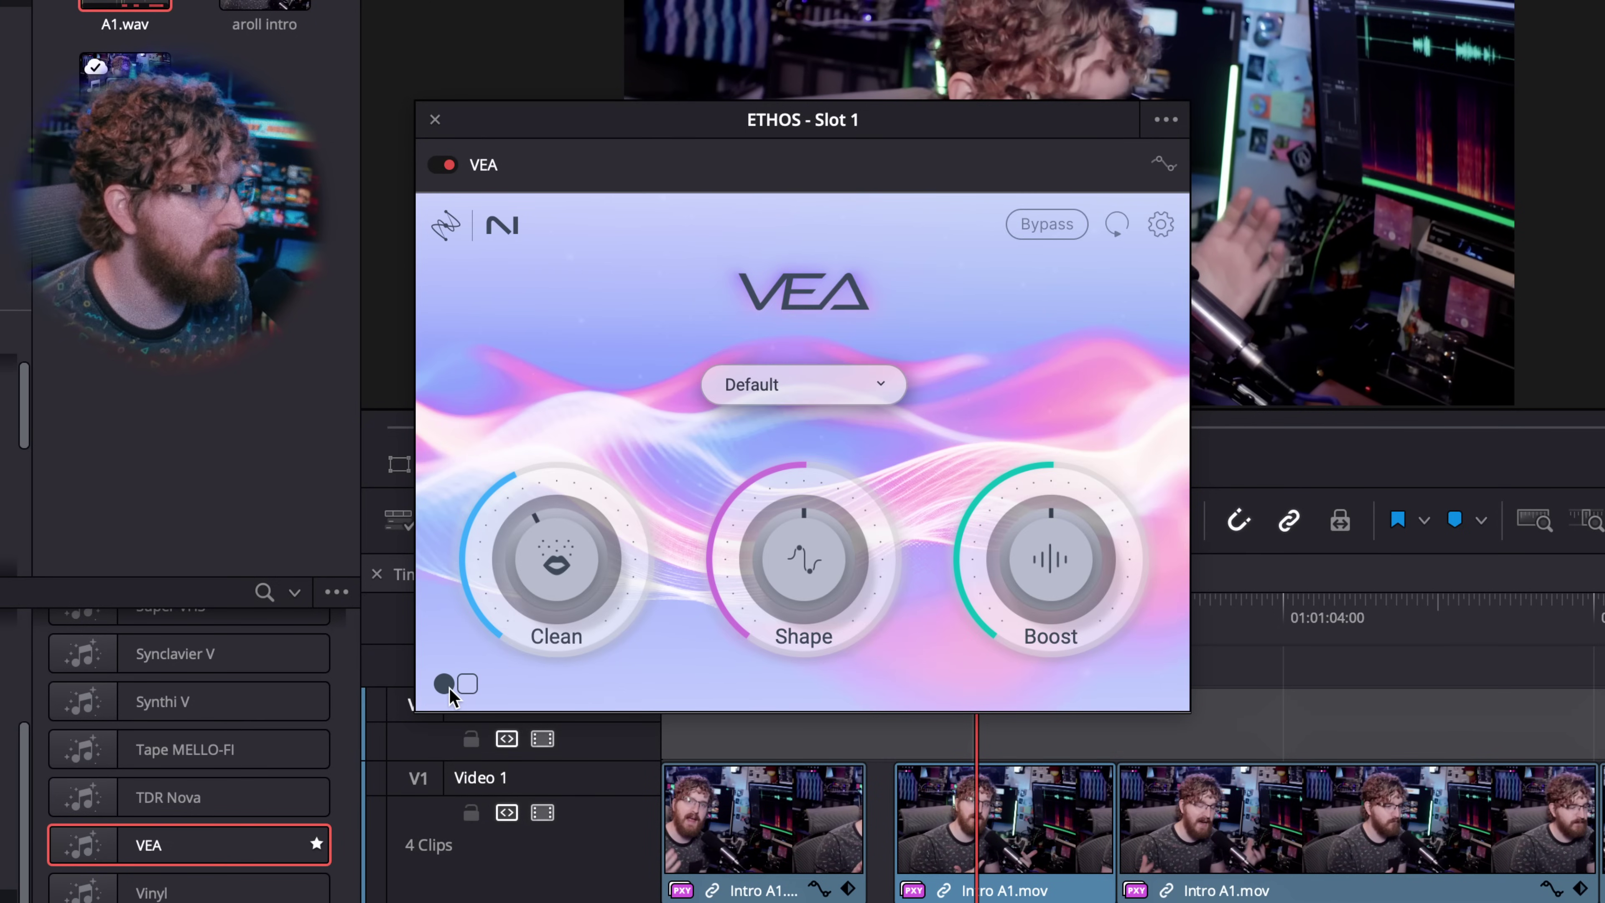
pyautogui.click(452, 692)
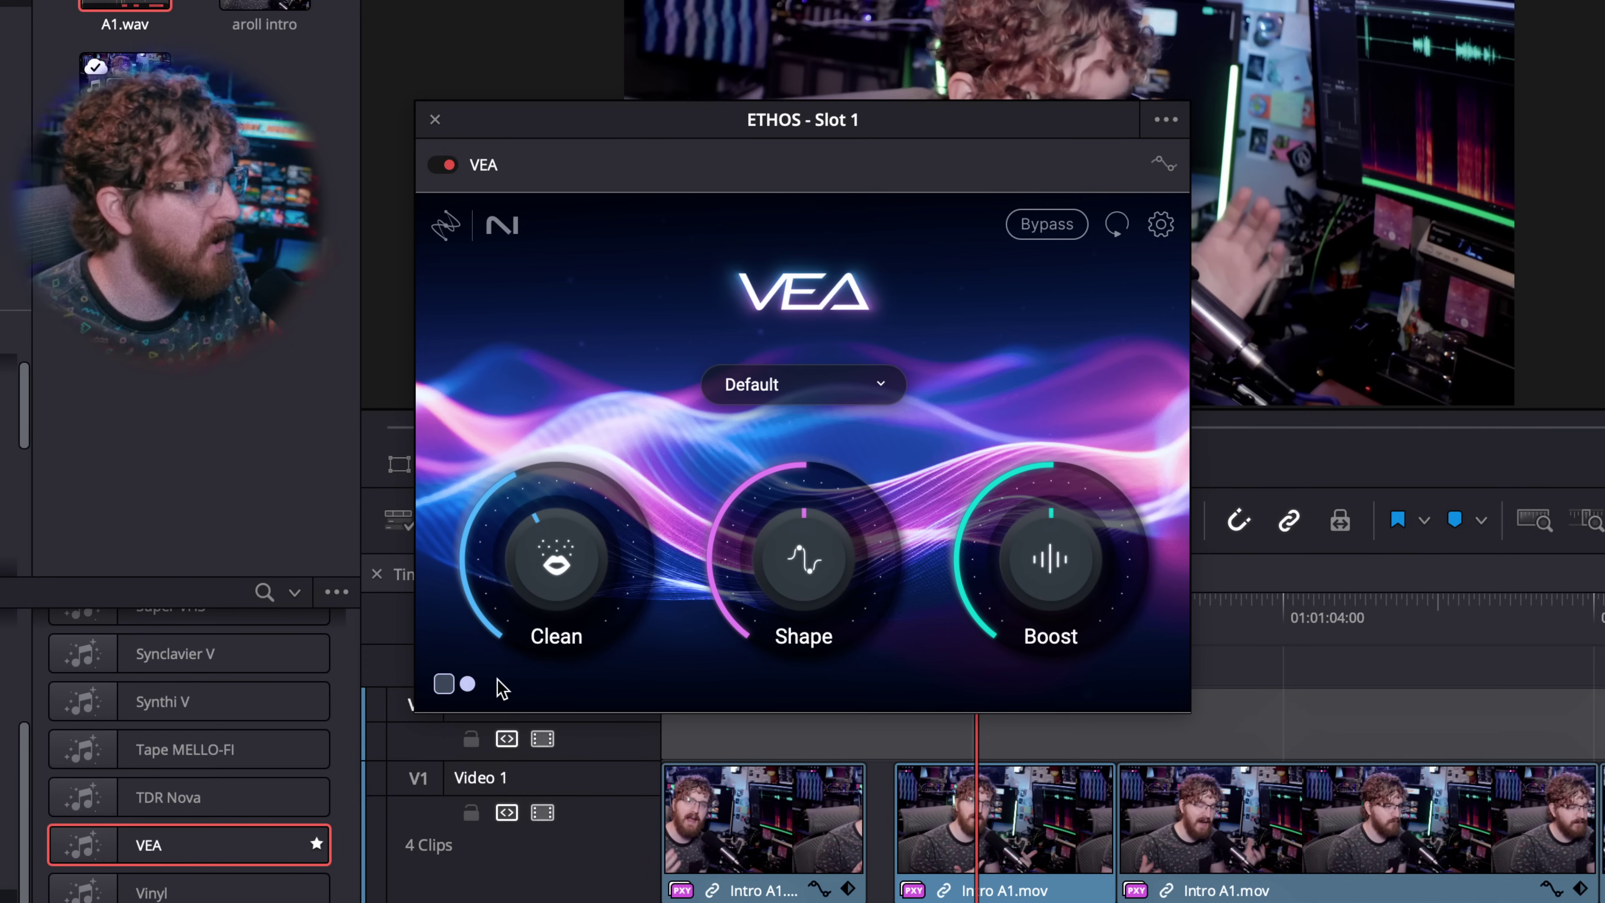
pyautogui.click(471, 686)
pyautogui.click(444, 683)
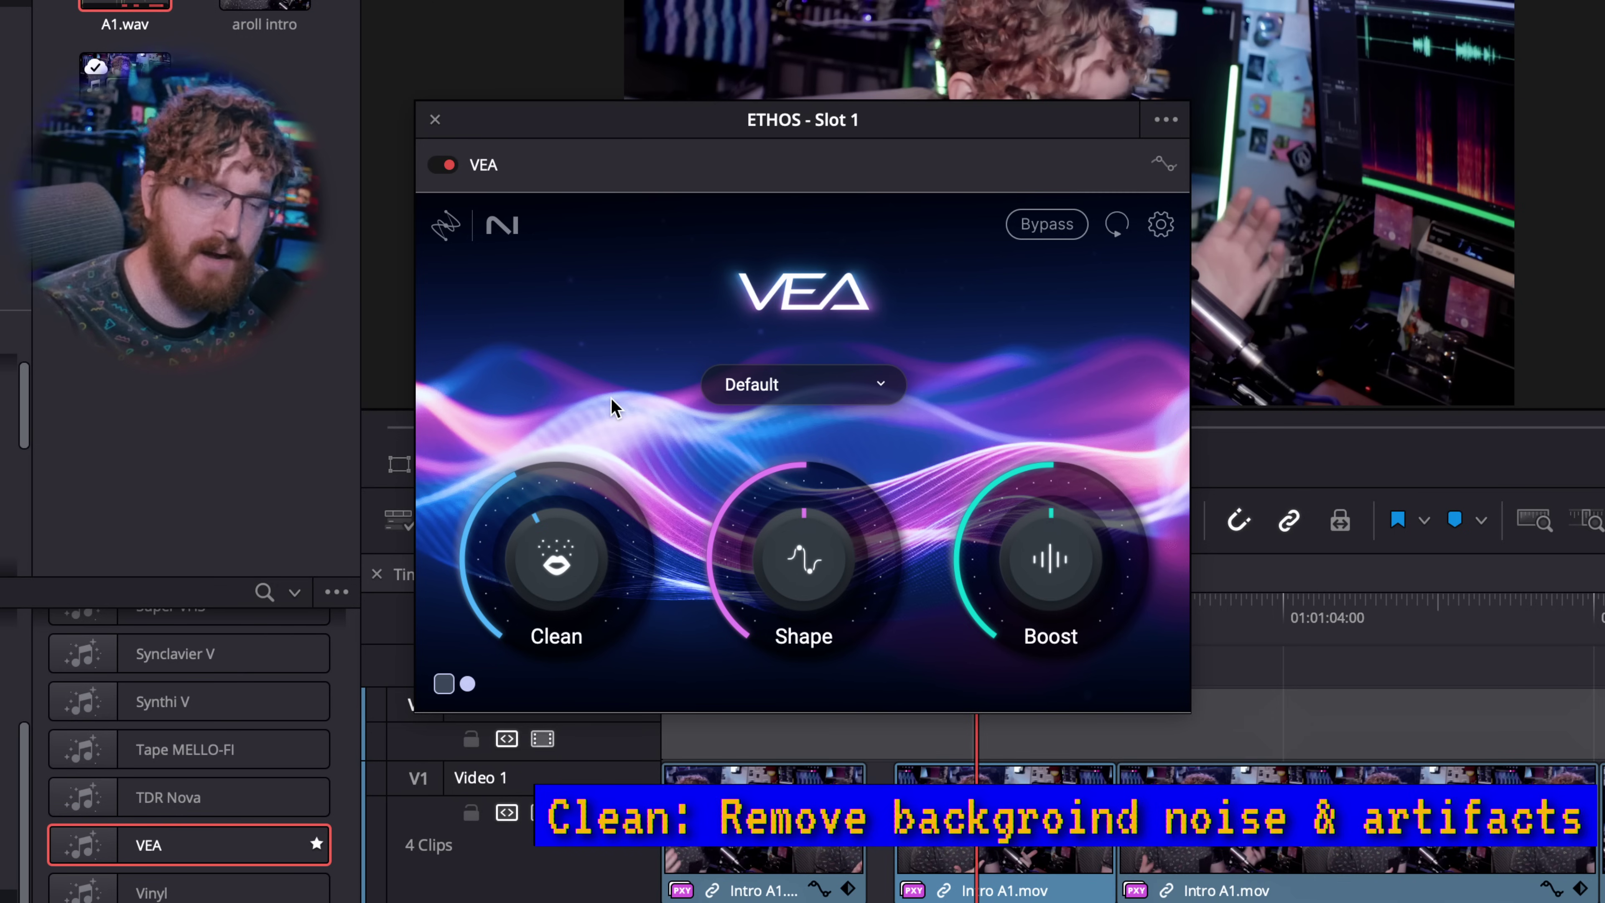
pyautogui.moveTo(815, 515)
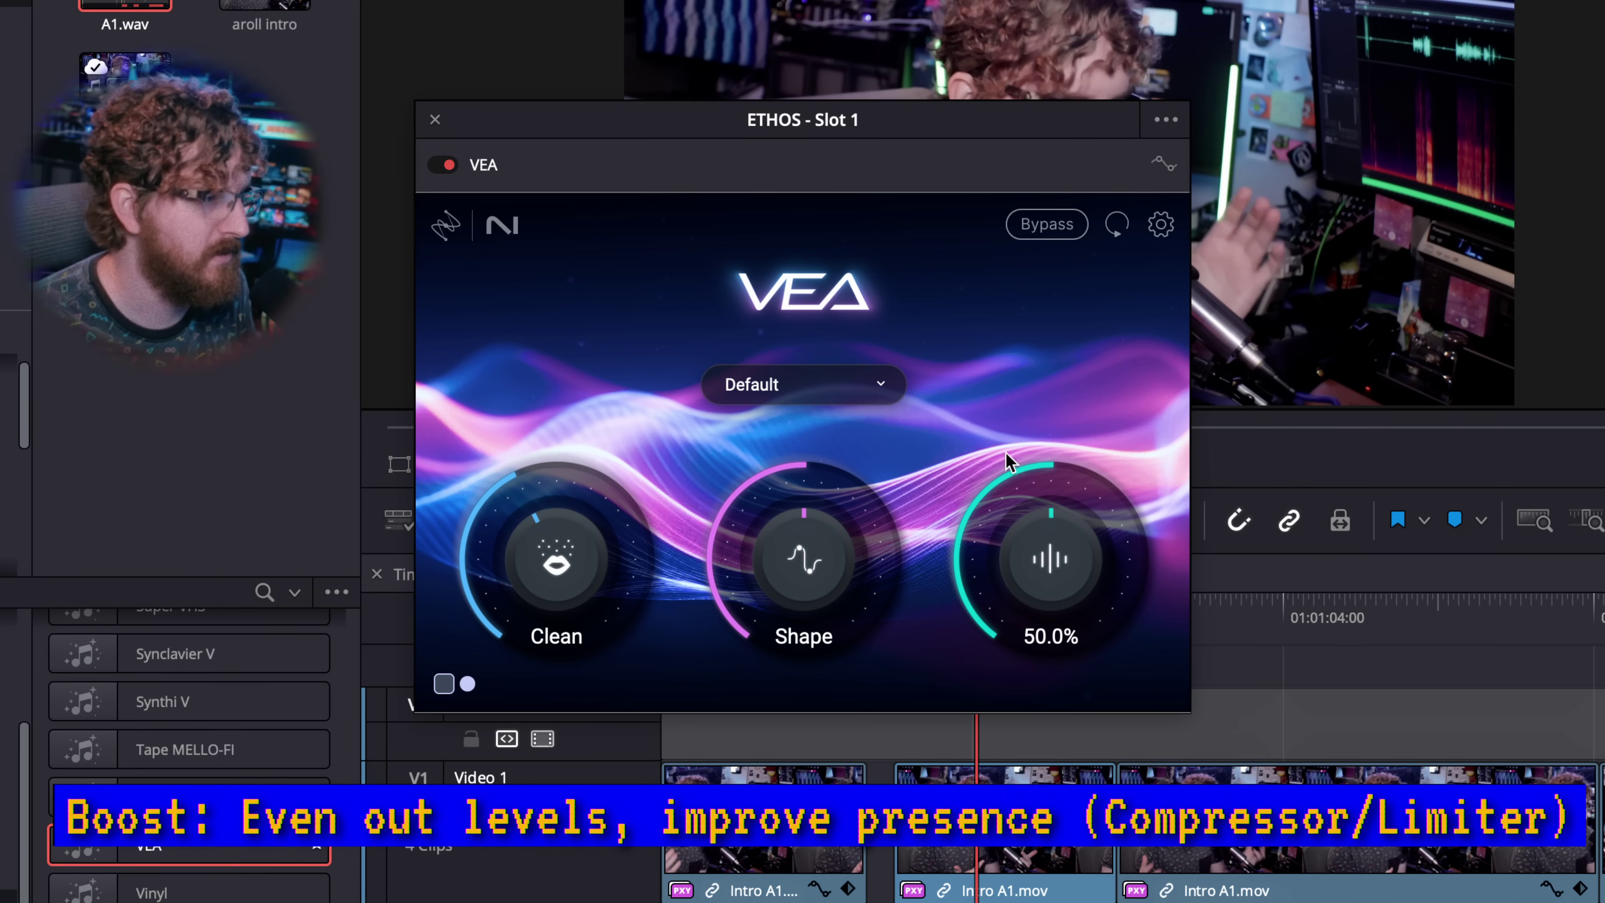
pyautogui.moveTo(549, 561)
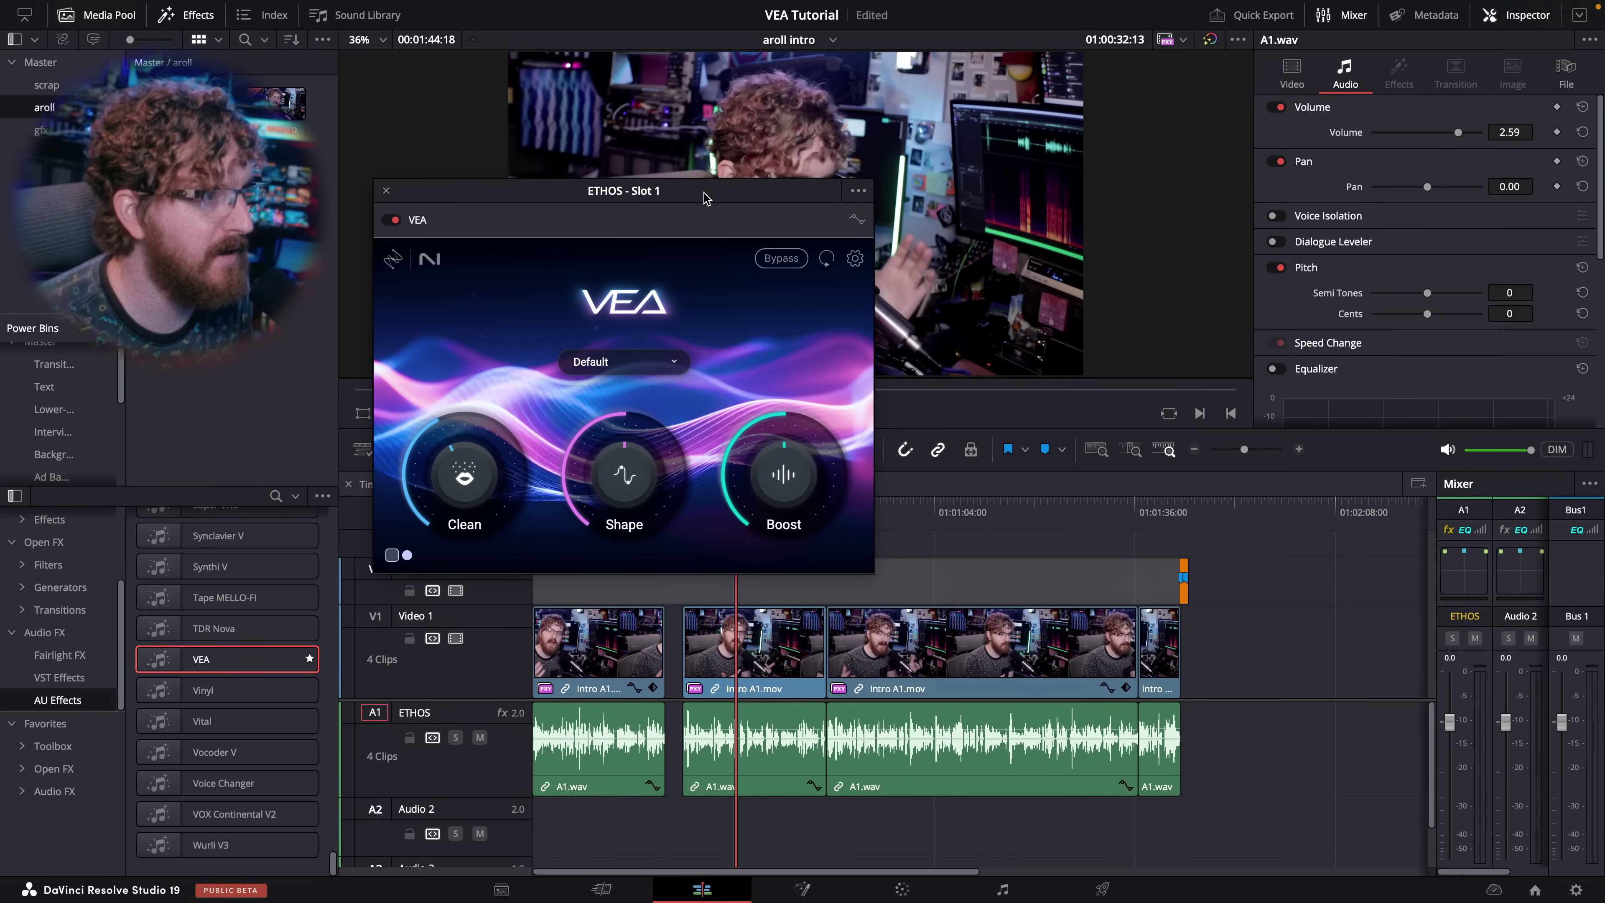
pyautogui.moveTo(711, 190); pyautogui.dragTo(333, 70)
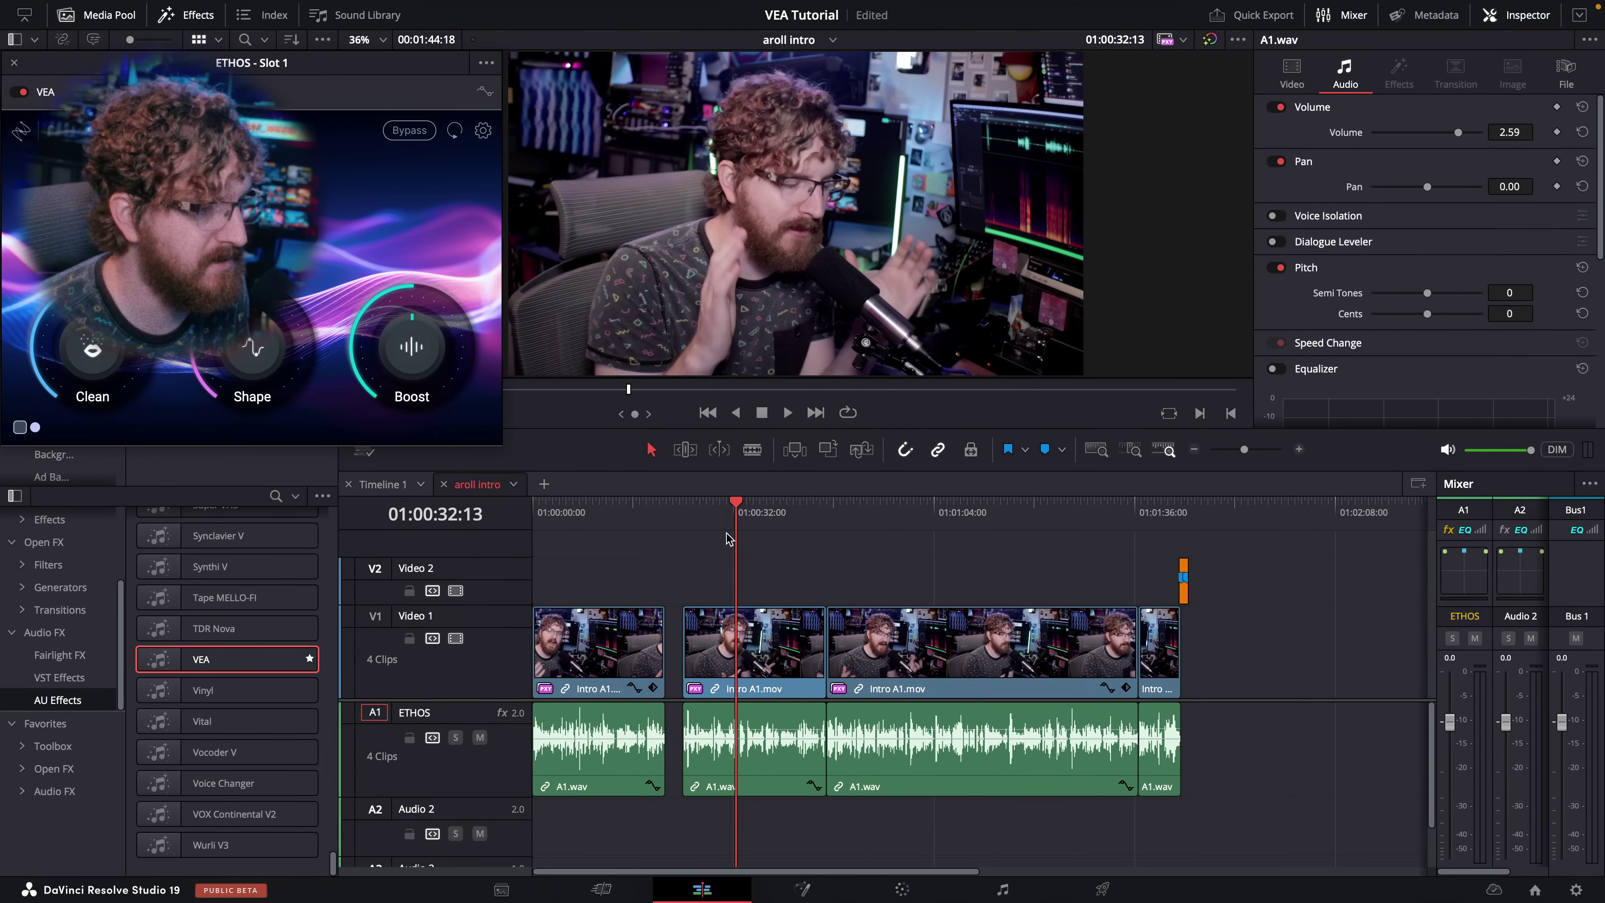
pyautogui.click(700, 523)
pyautogui.scroll(3, 700, 524)
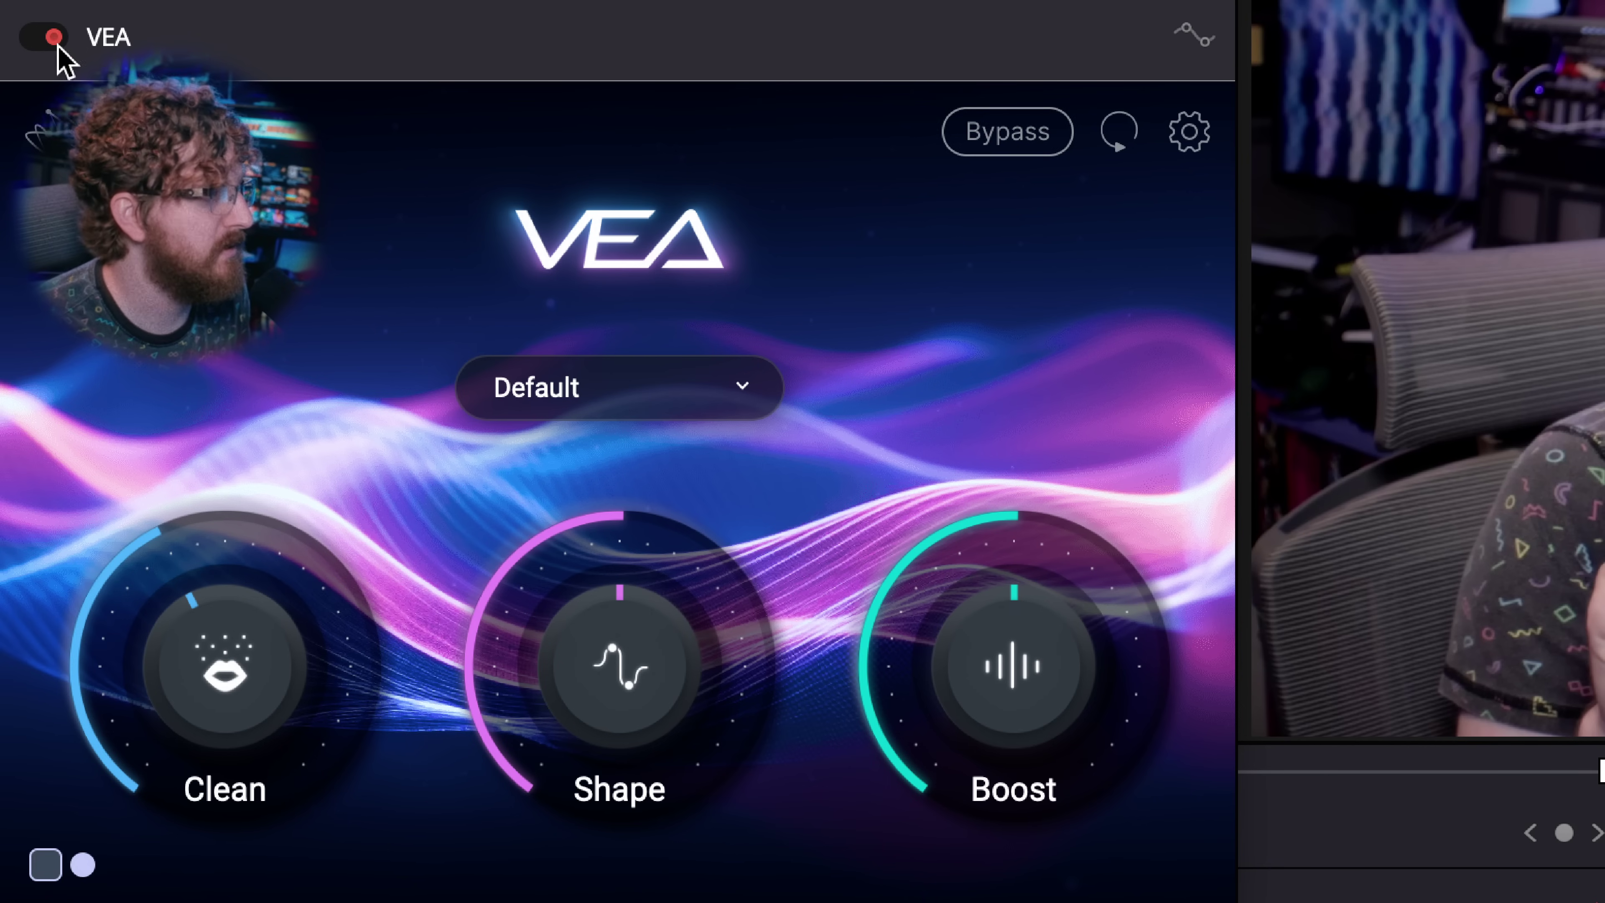
pyautogui.moveTo(1021, 545); pyautogui.dragTo(846, 509)
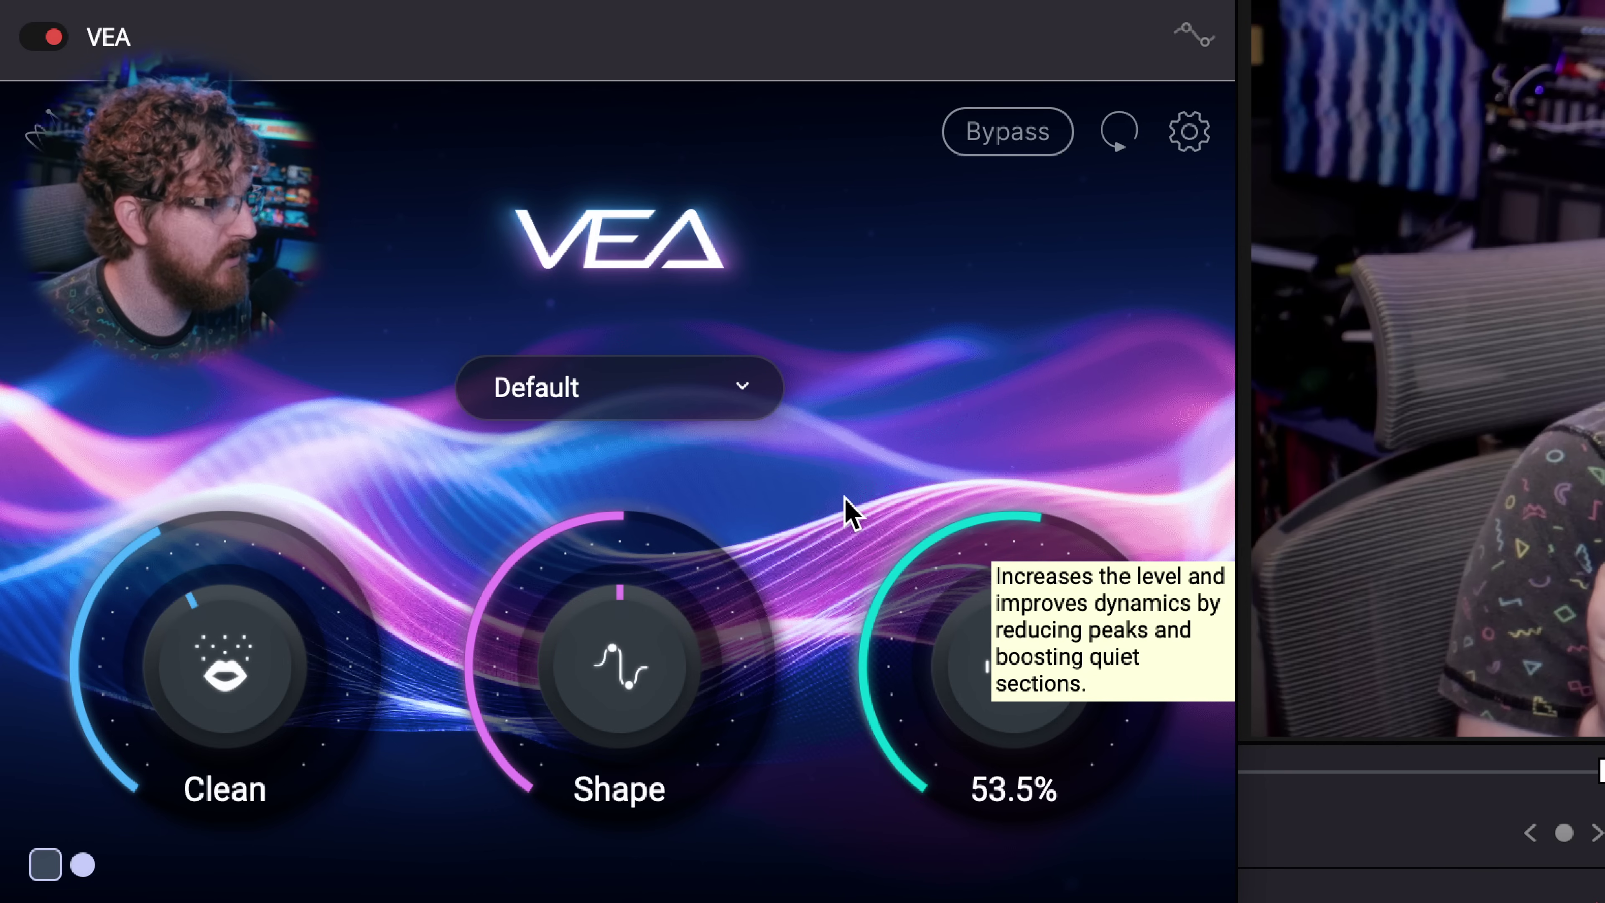
pyautogui.moveTo(975, 573); pyautogui.dragTo(976, 575)
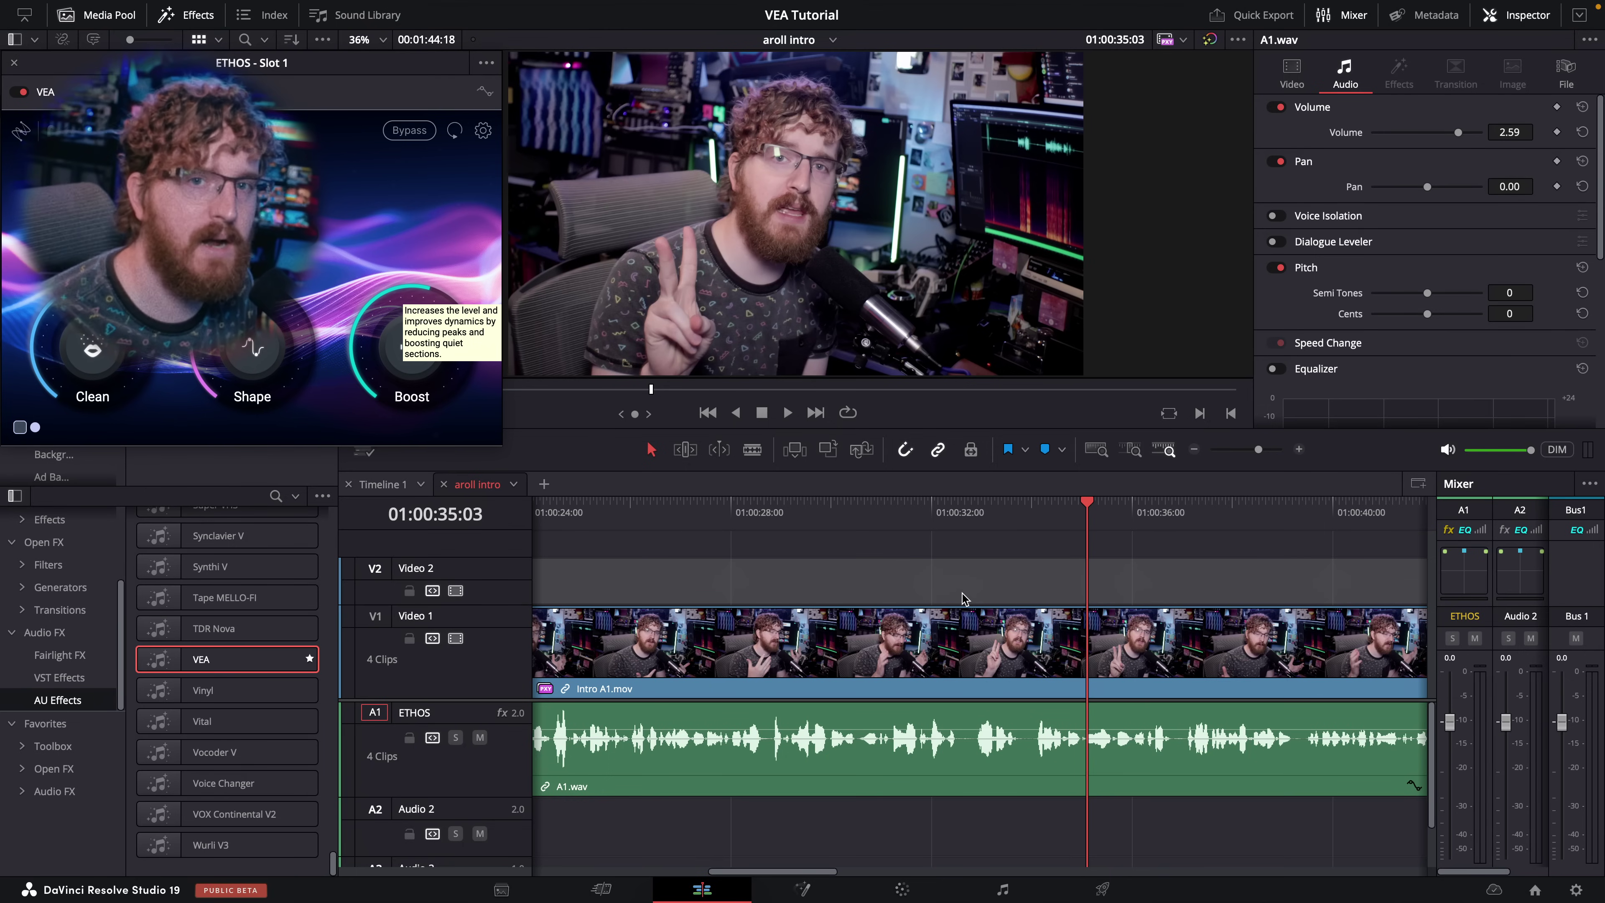
pyautogui.scroll(-4, 976, 597)
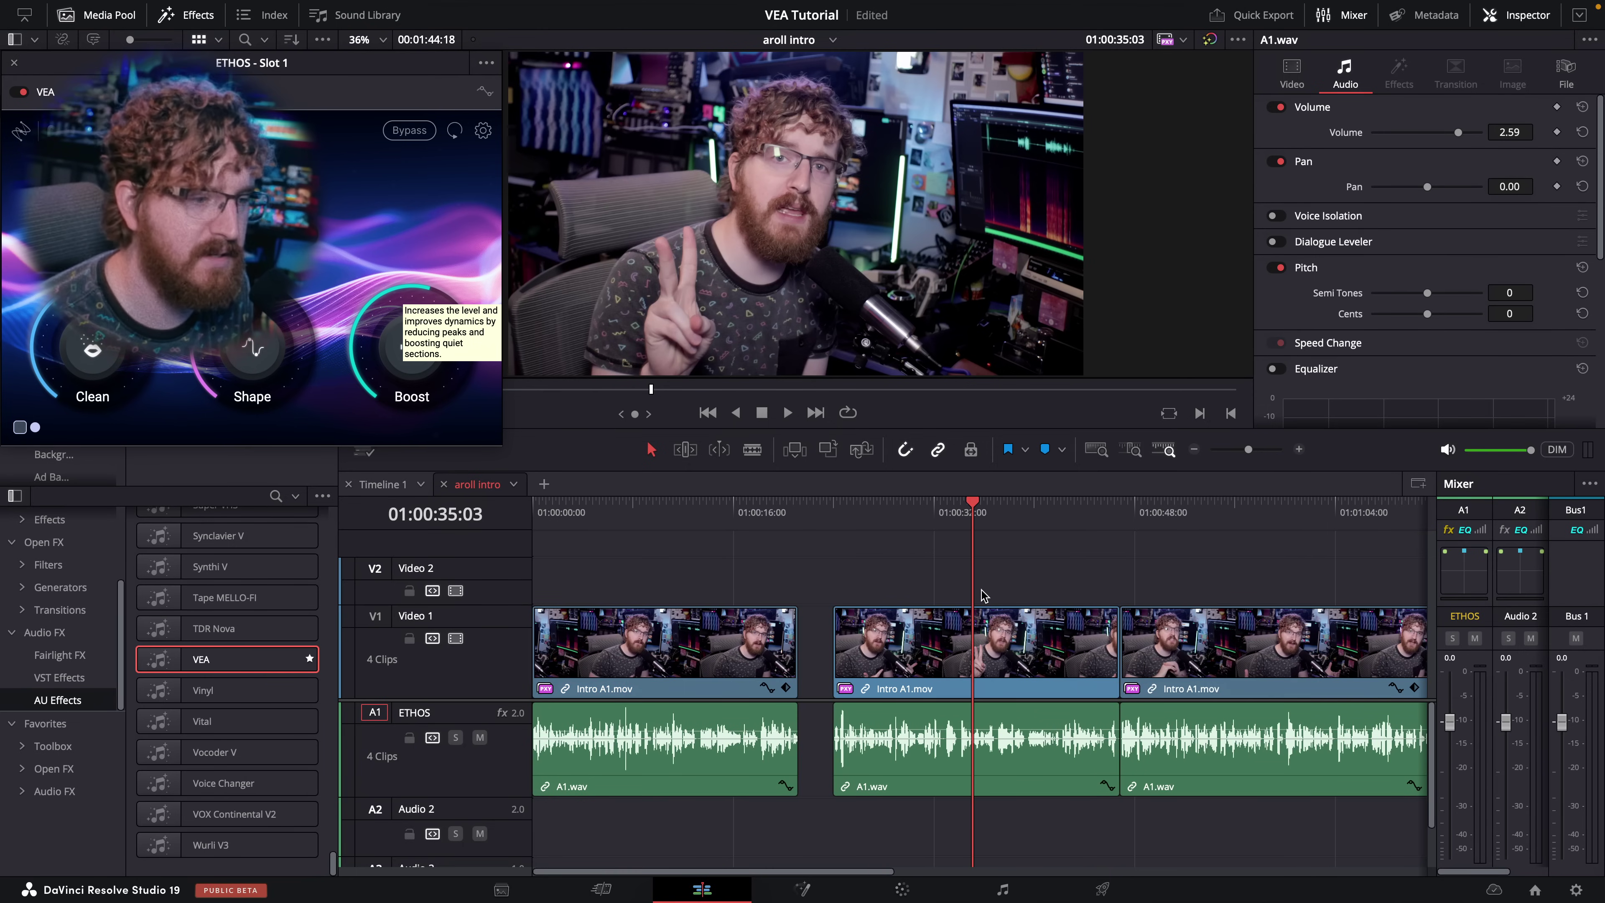
pyautogui.scroll(-1, 987, 580)
pyautogui.scroll(1, 979, 577)
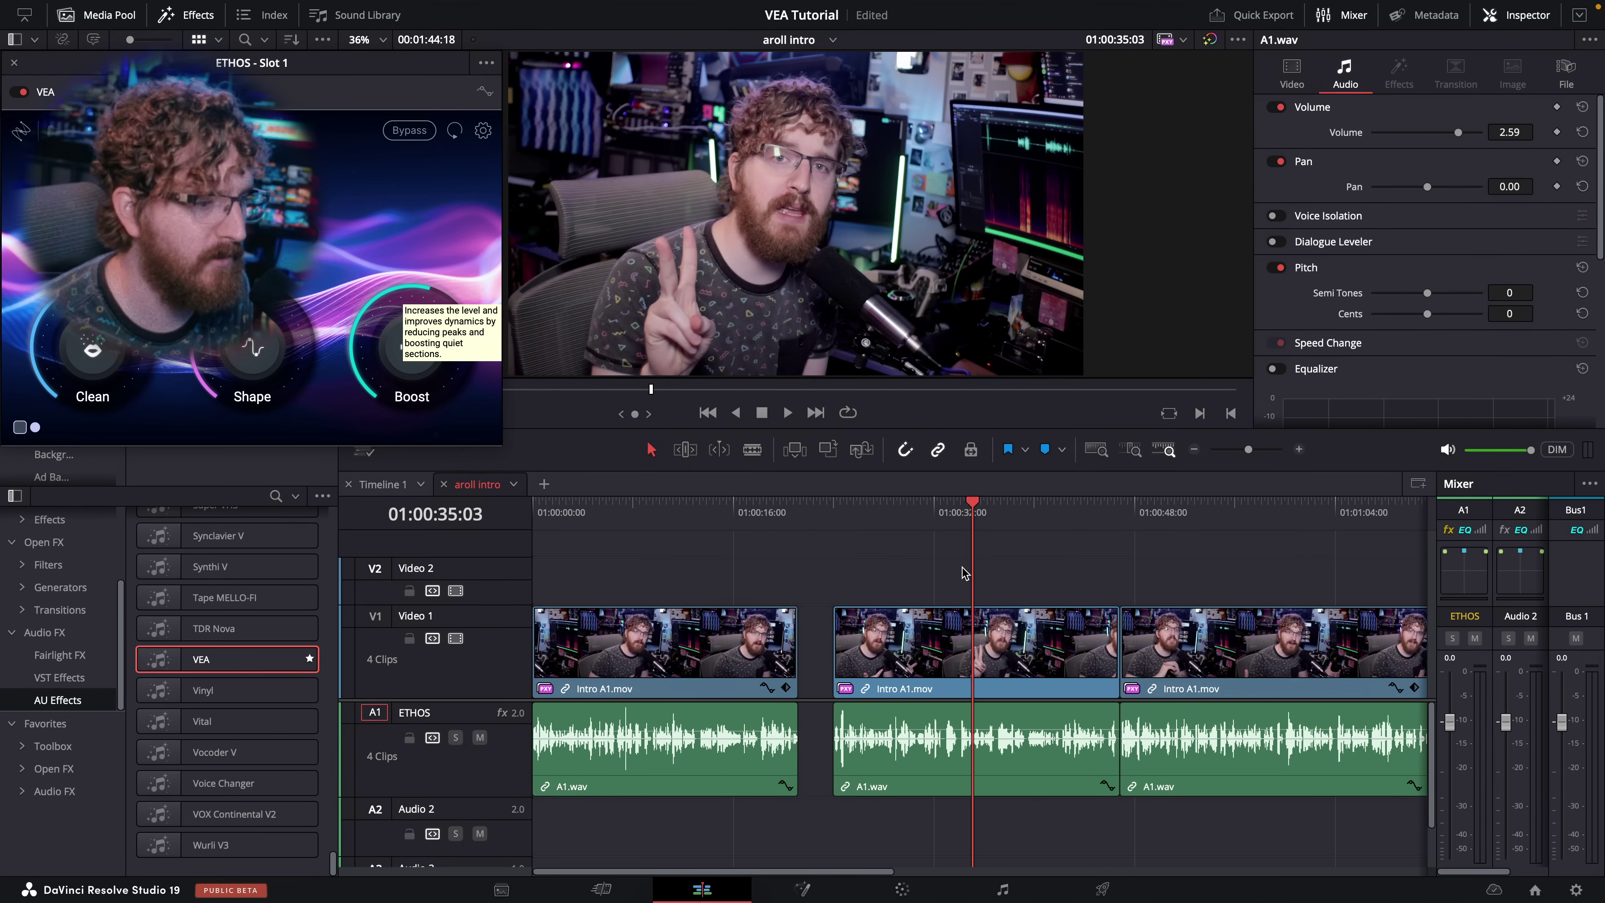
pyautogui.scroll(-1, 973, 574)
pyautogui.scroll(1, 962, 571)
pyautogui.hscroll(2, 963, 570)
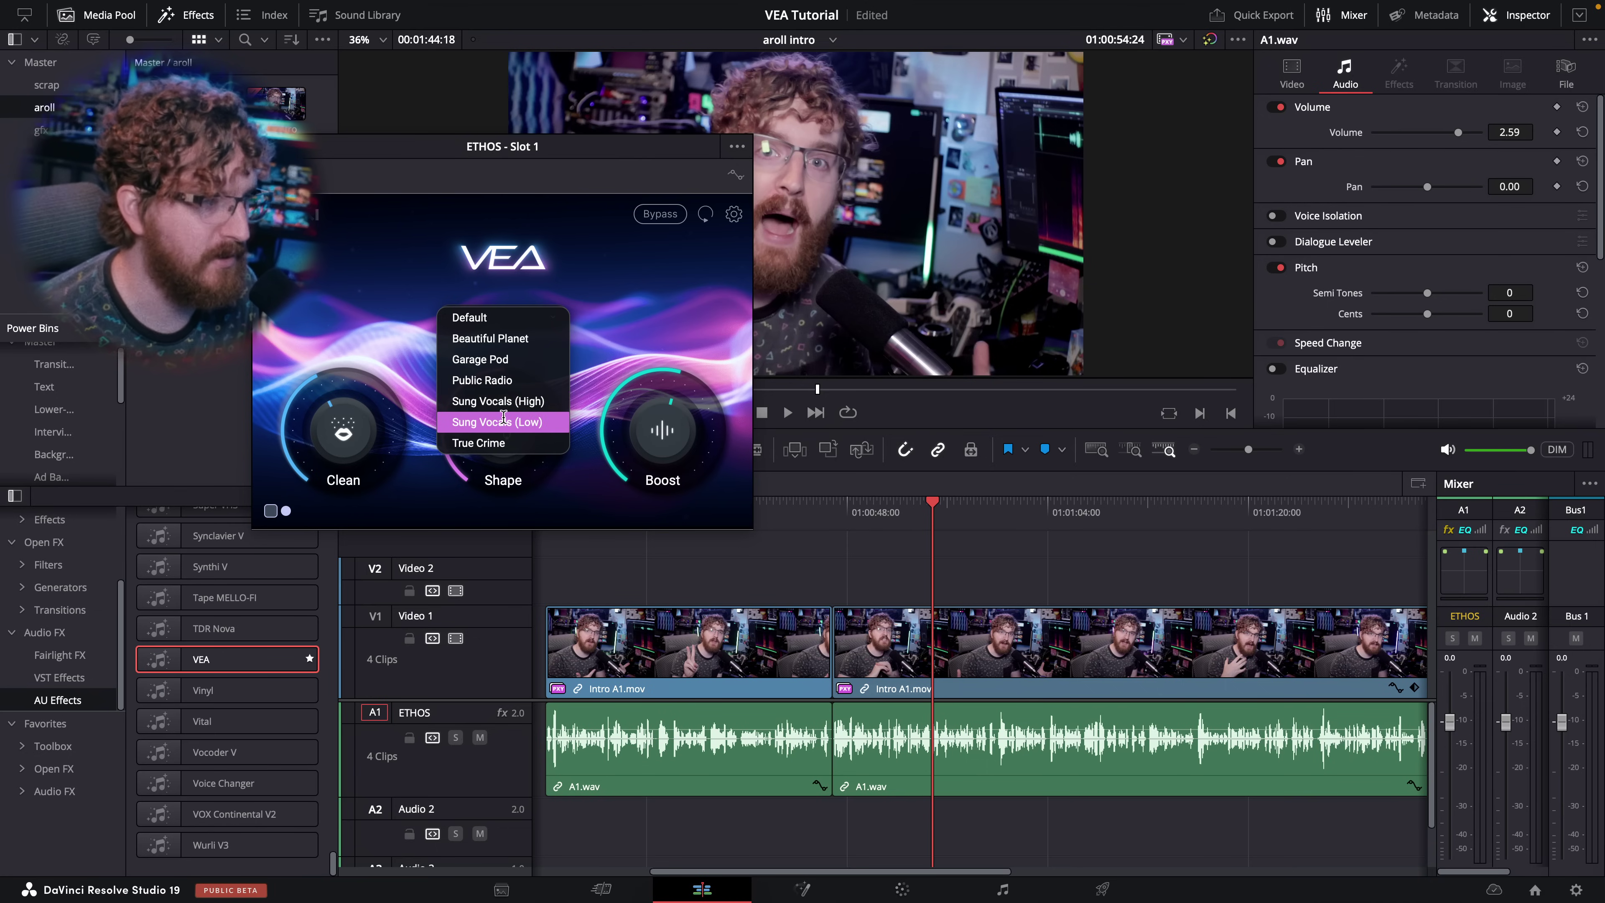
pyautogui.click(616, 645)
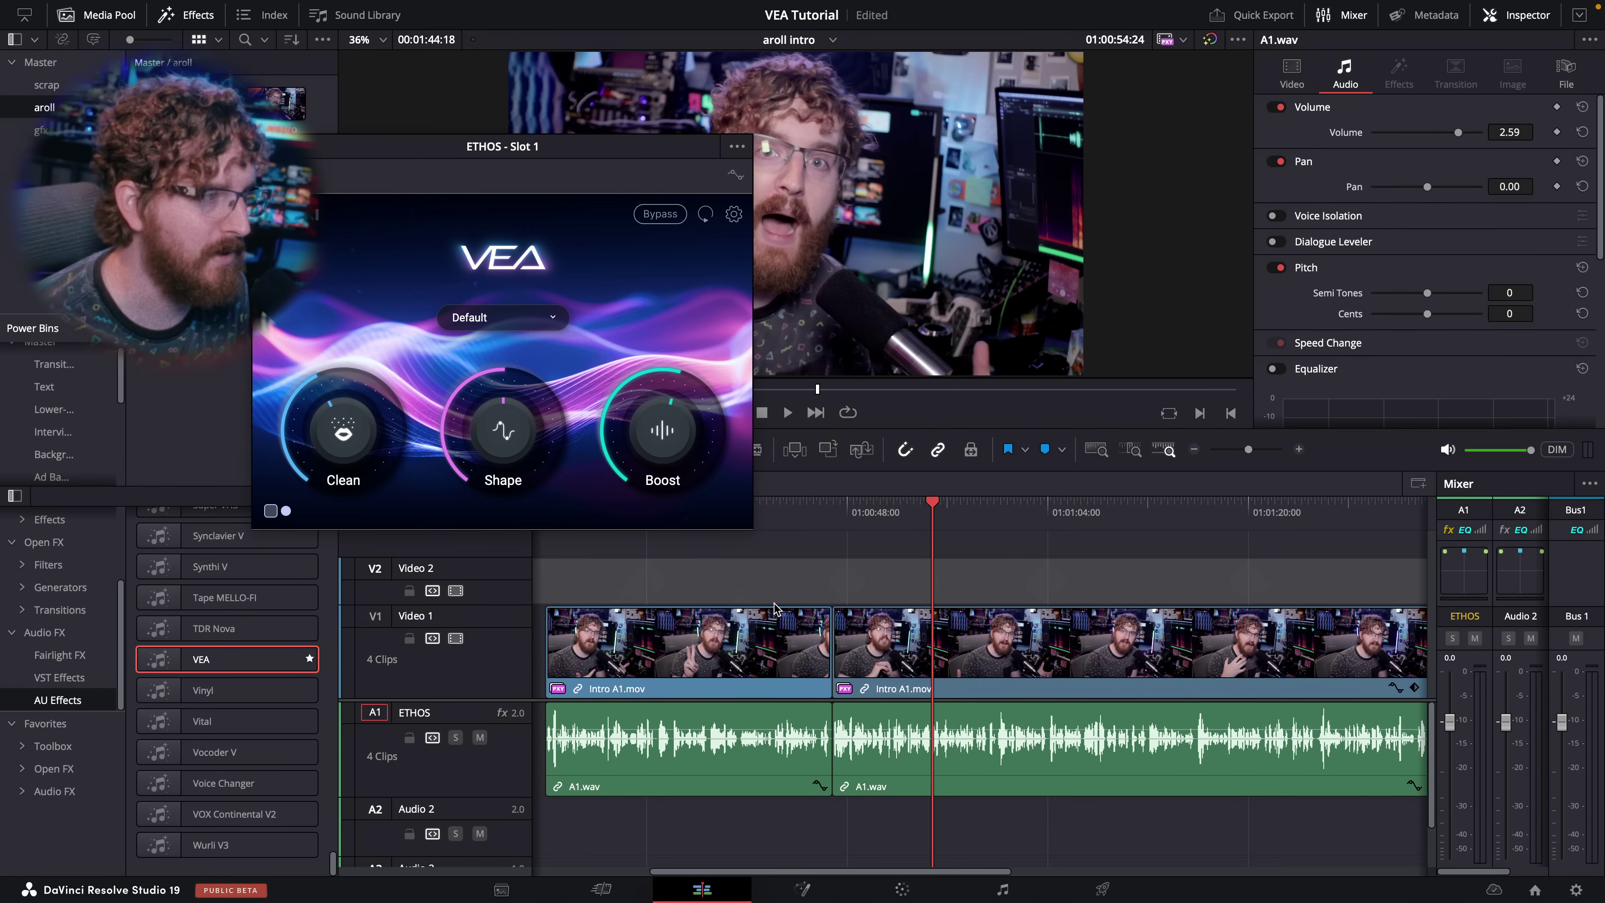
# Move the Intro A1.mov / A1.wav clip pair onto Video 2 and Audio 2
pyautogui.scroll(-4, 801, 606)
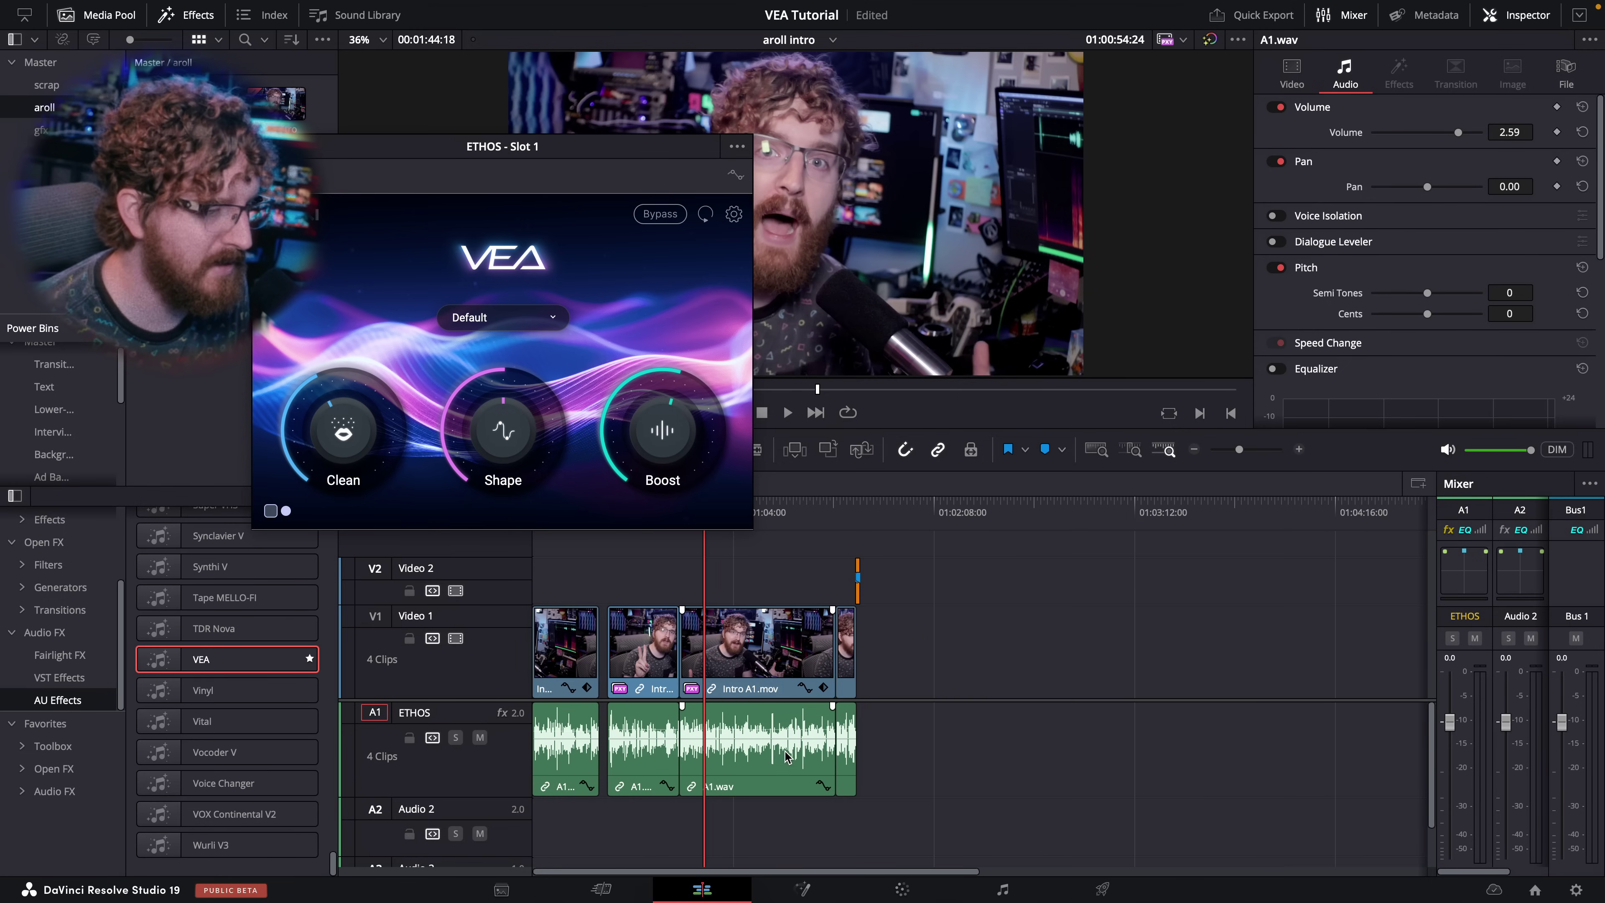
pyautogui.click(795, 767)
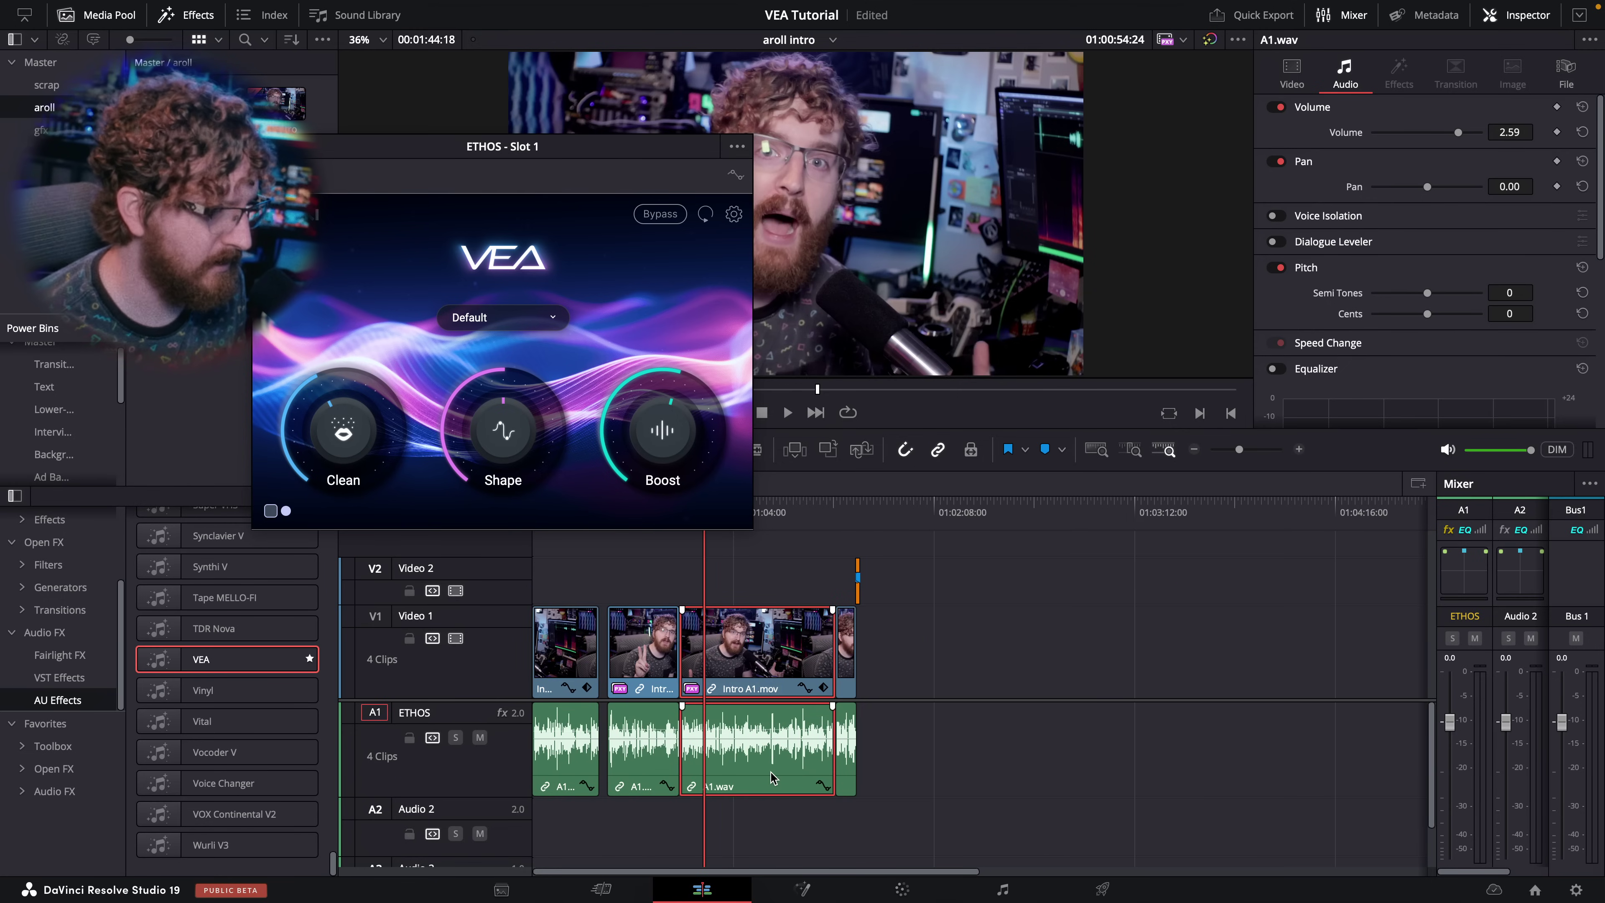
pyautogui.moveTo(772, 777); pyautogui.dragTo(1046, 841)
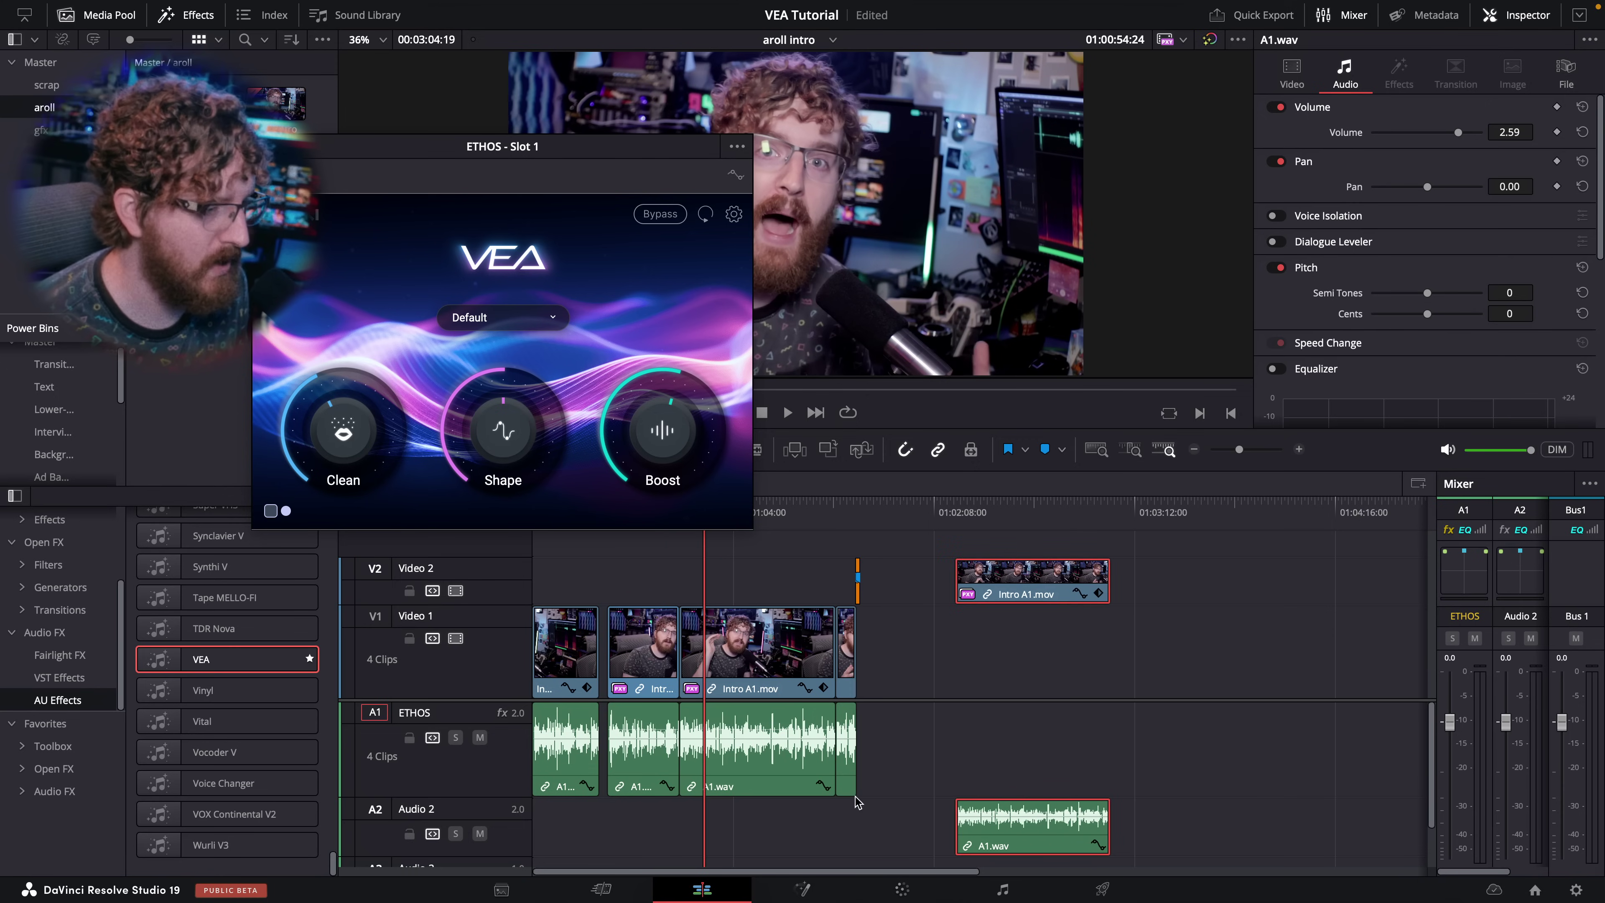
# Delete the empty Audio 3 track and add the VEA effect to Audio 2
pyautogui.scroll(-1, 516, 844)
pyautogui.rightClick(515, 843)
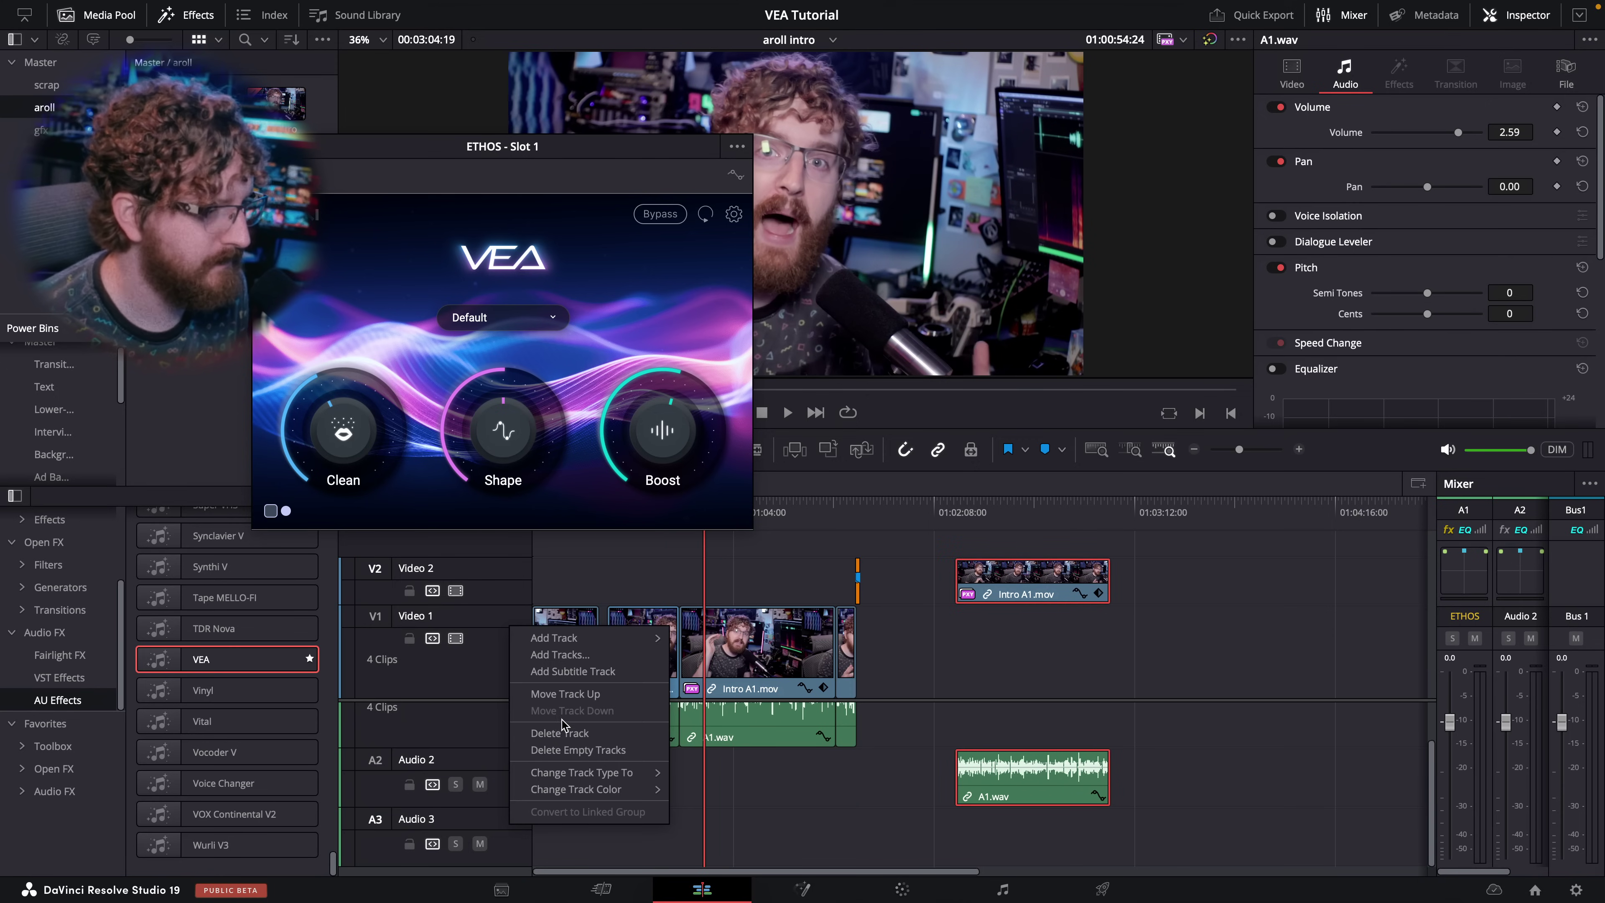
pyautogui.click(563, 732)
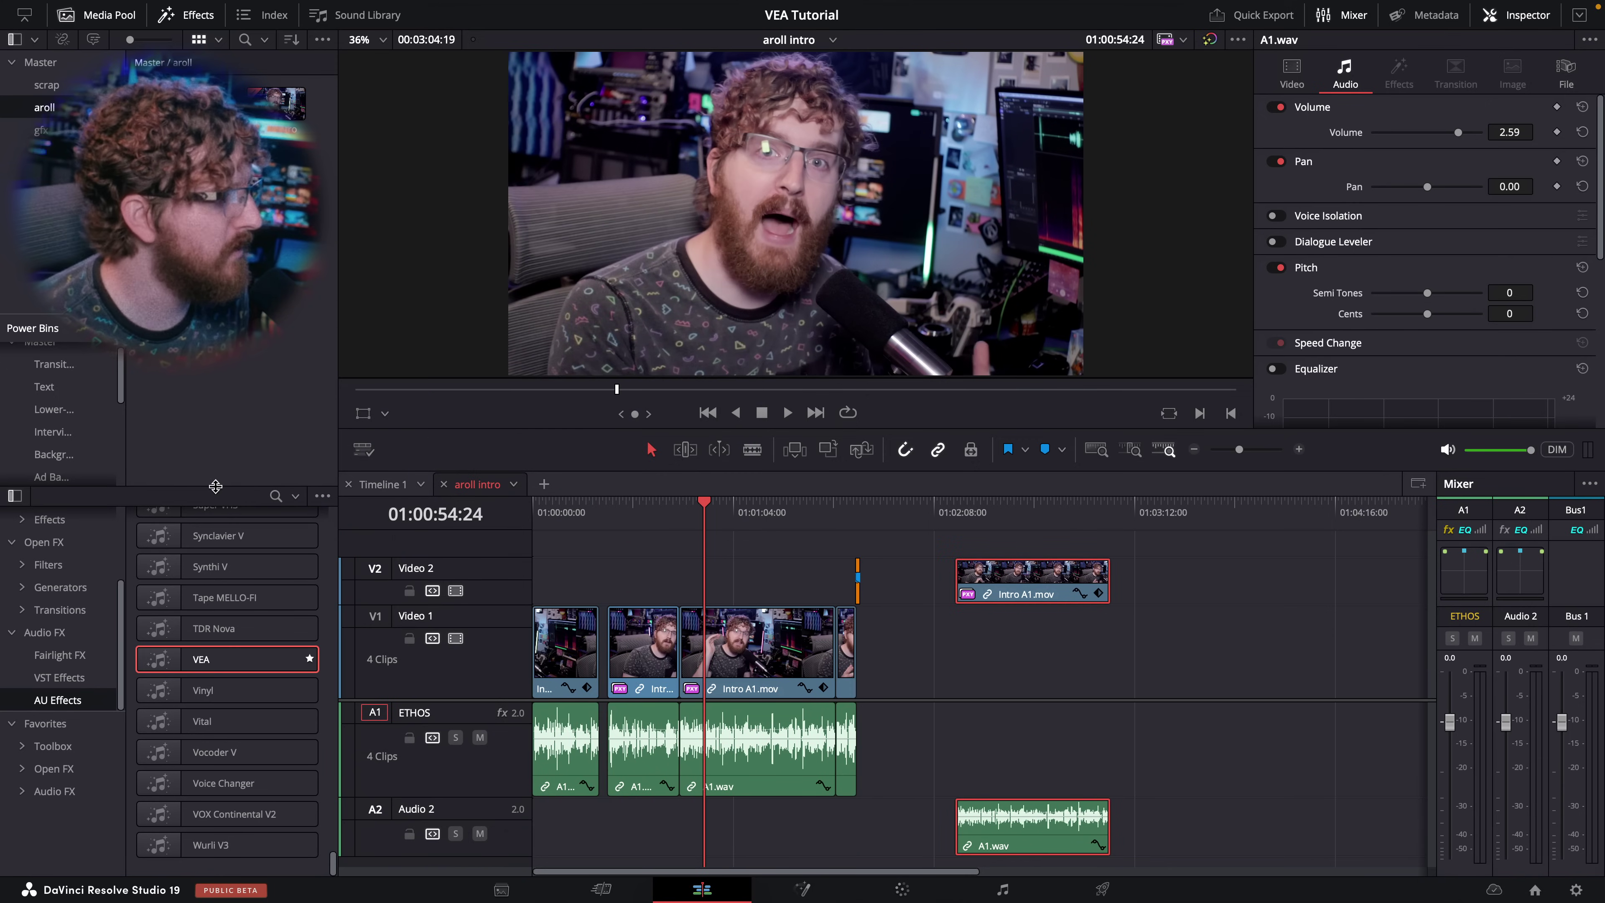
pyautogui.moveTo(201, 658); pyautogui.dragTo(511, 817)
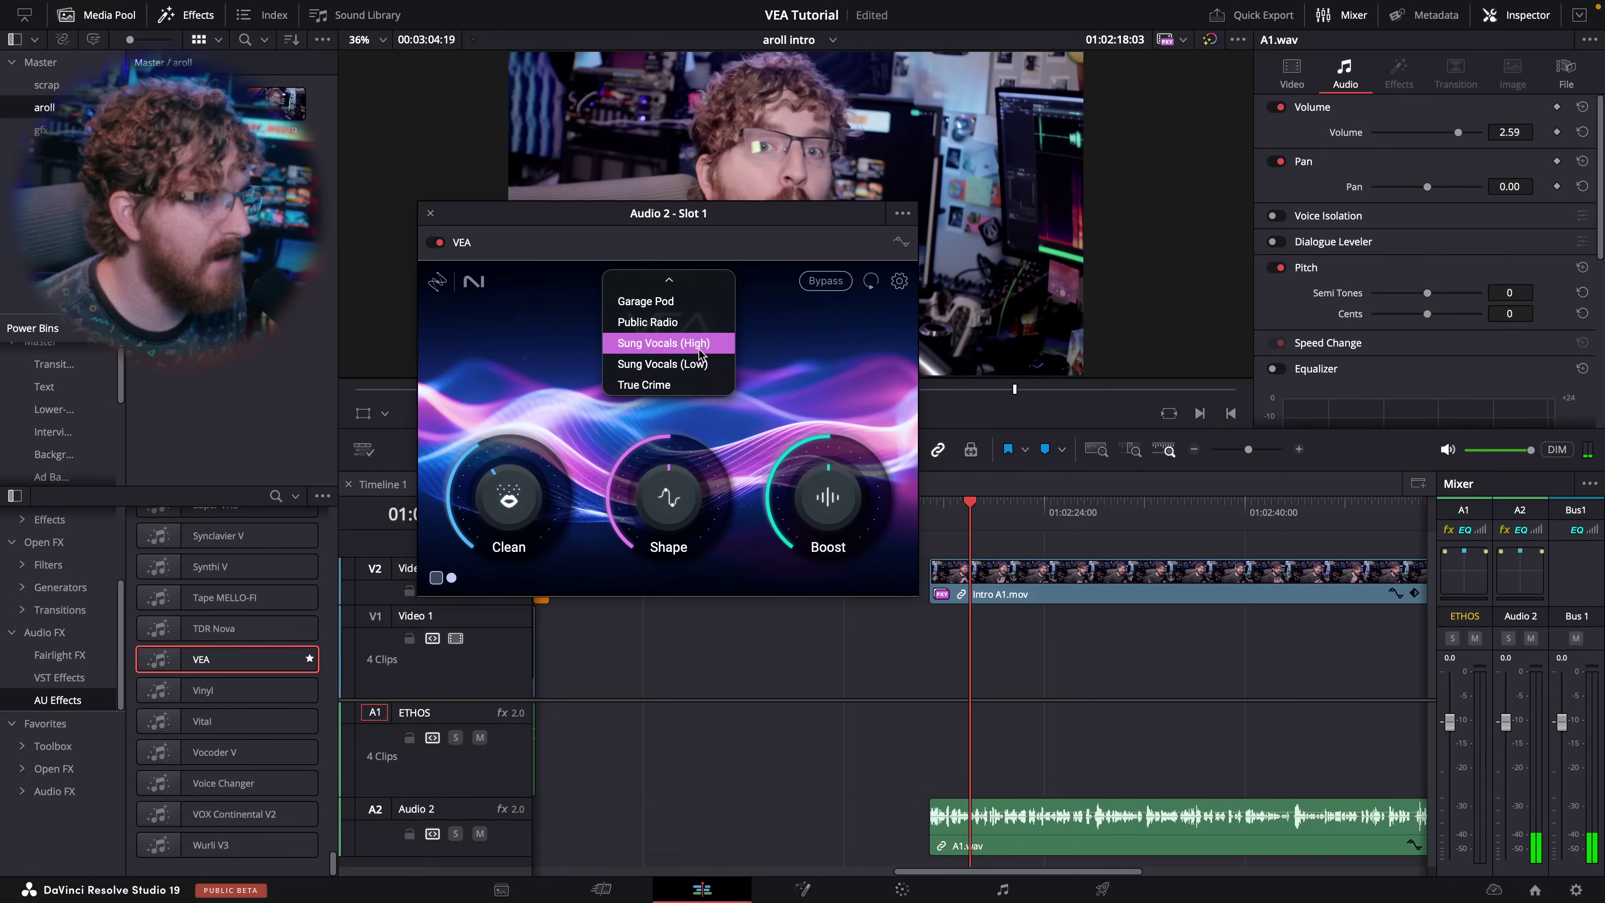
# Keep VEA on the Default preset and check its Options panel
pyautogui.click(670, 280)
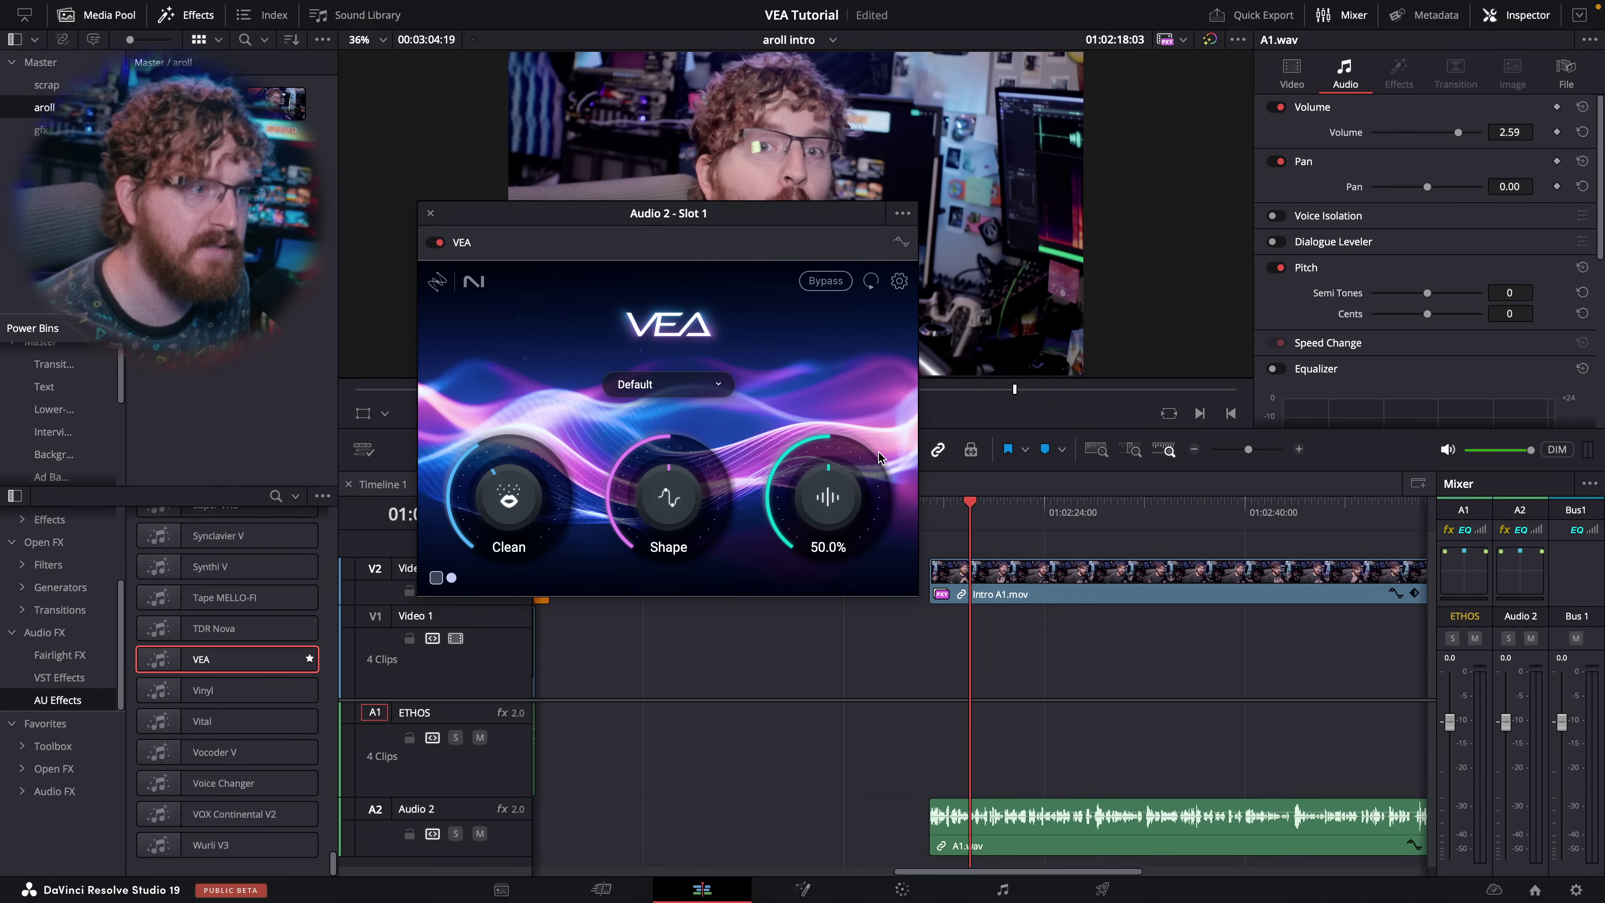
pyautogui.click(899, 282)
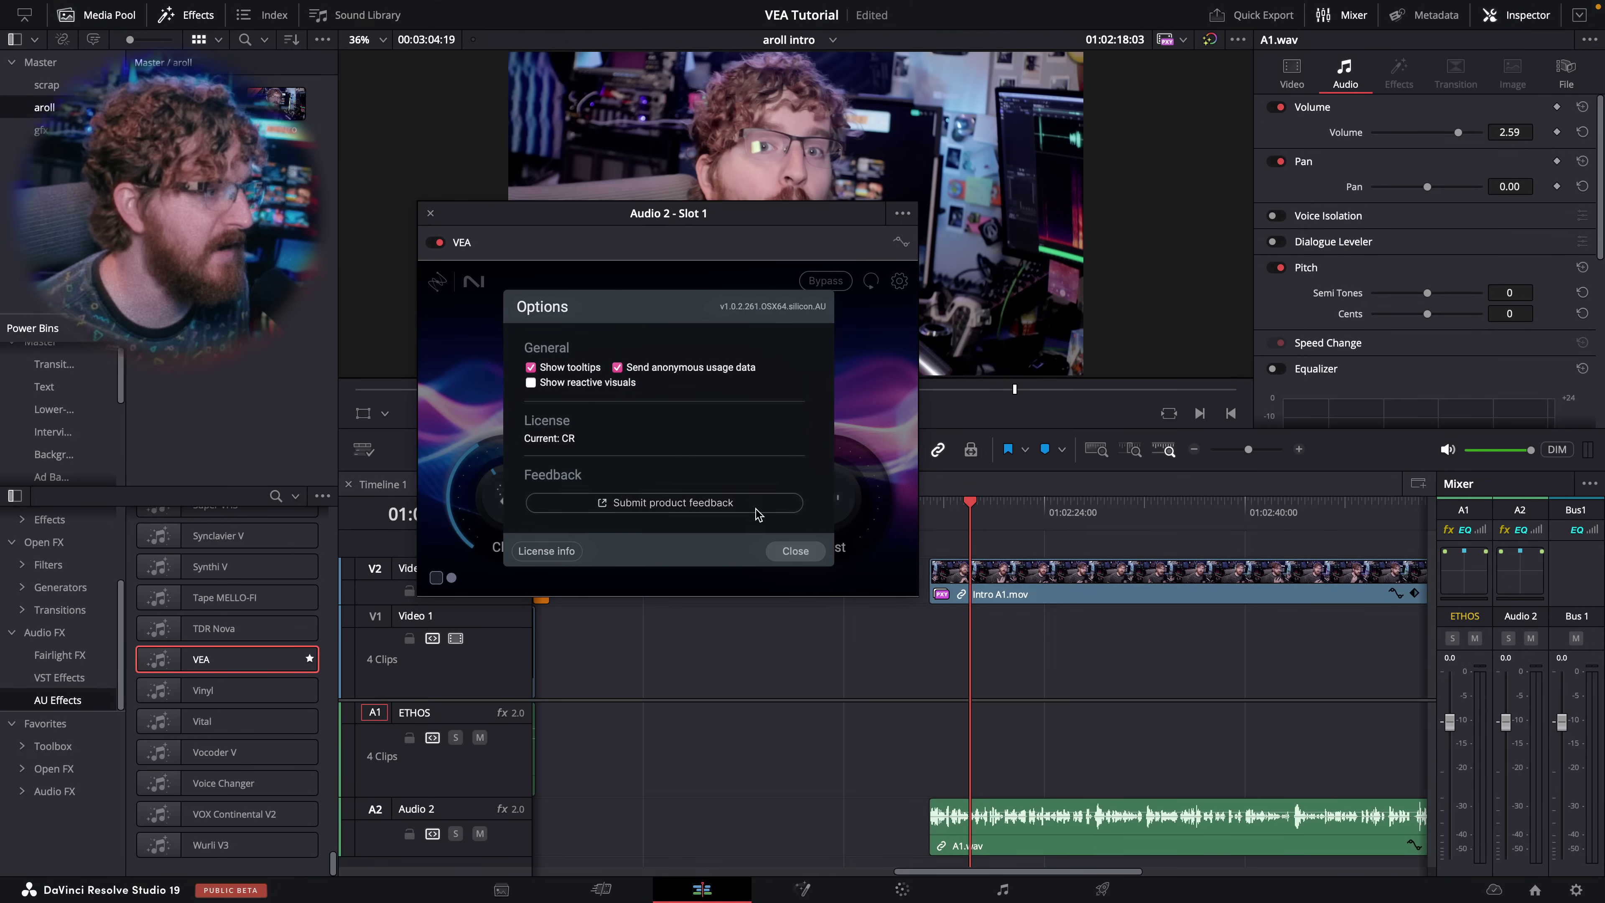
pyautogui.click(795, 551)
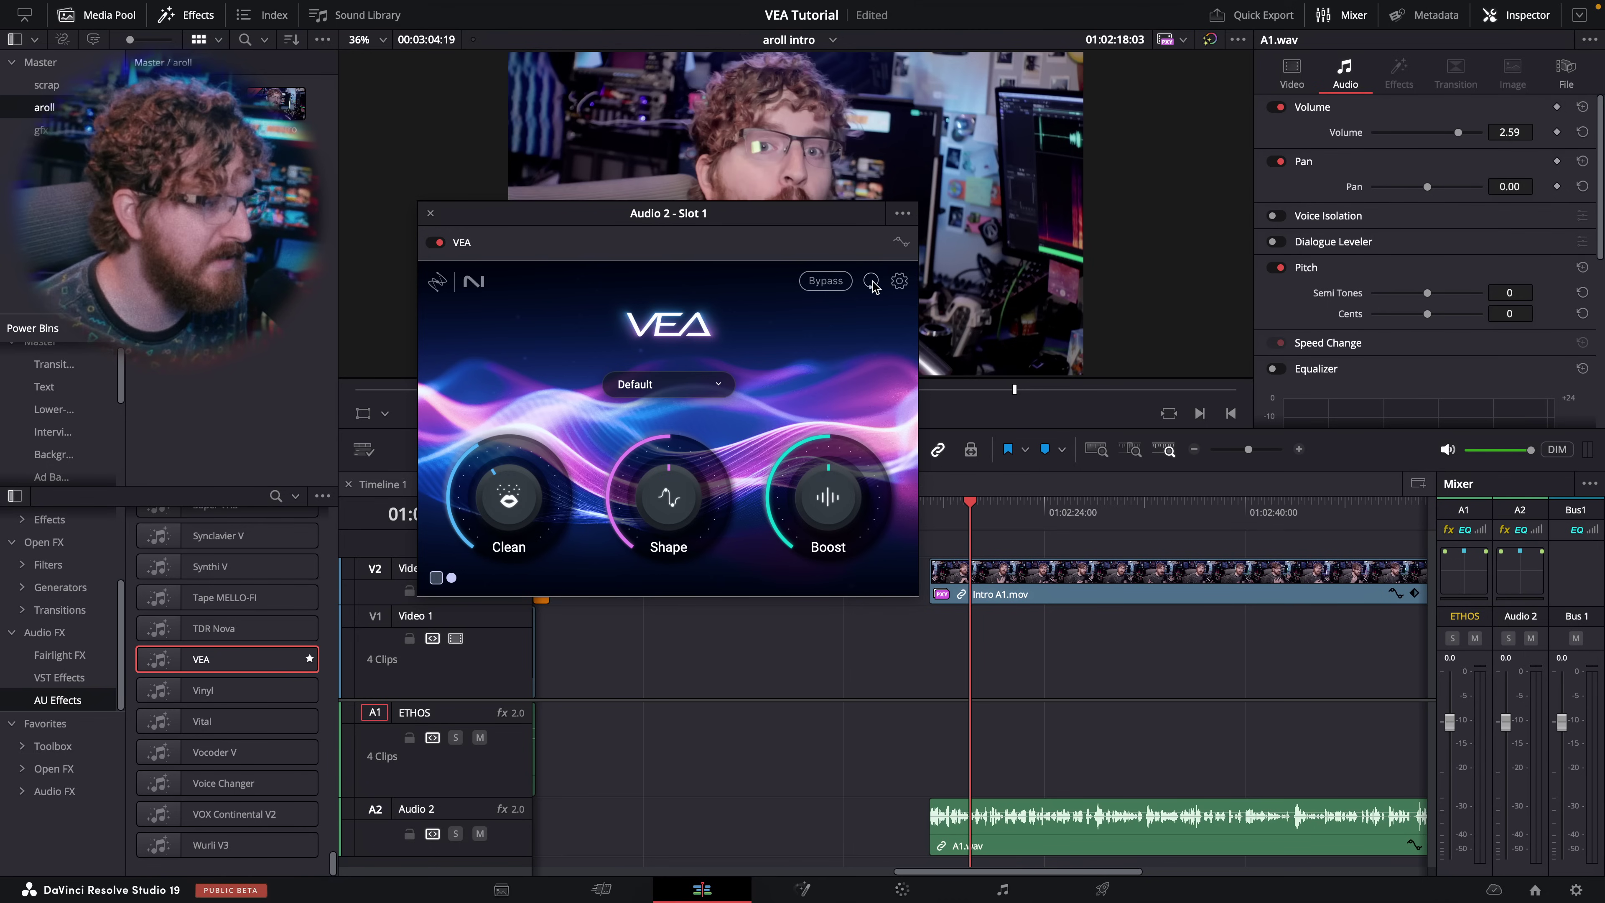
# Close the VEA window and delete the Intro A1 clip pair from Video 2 and Audio 2
pyautogui.click(431, 215)
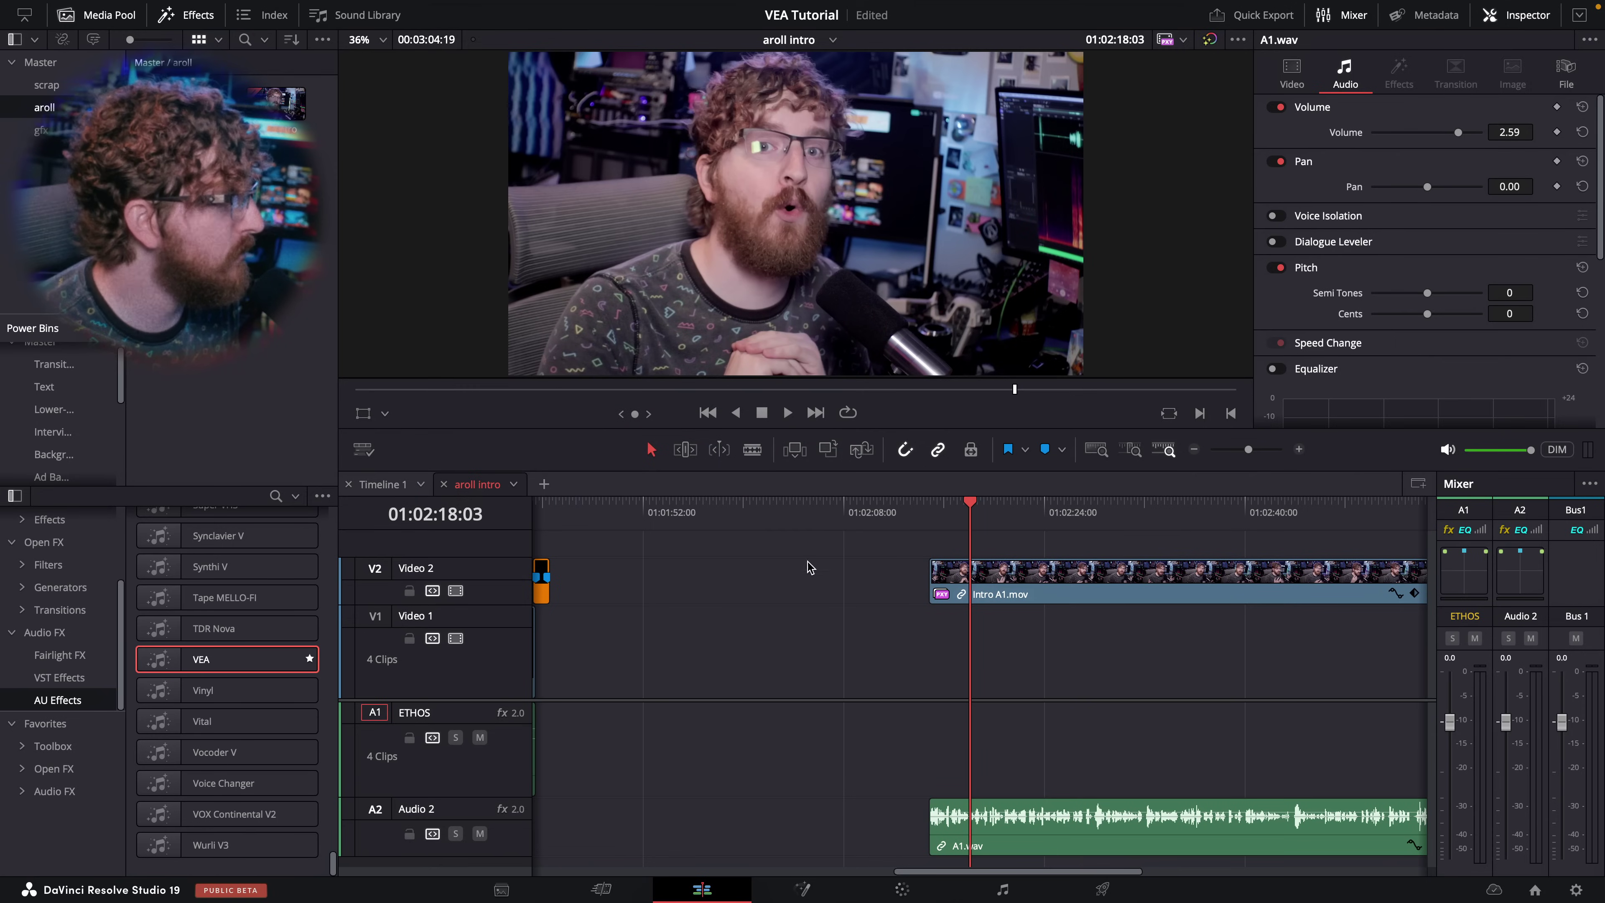
pyautogui.click(995, 599)
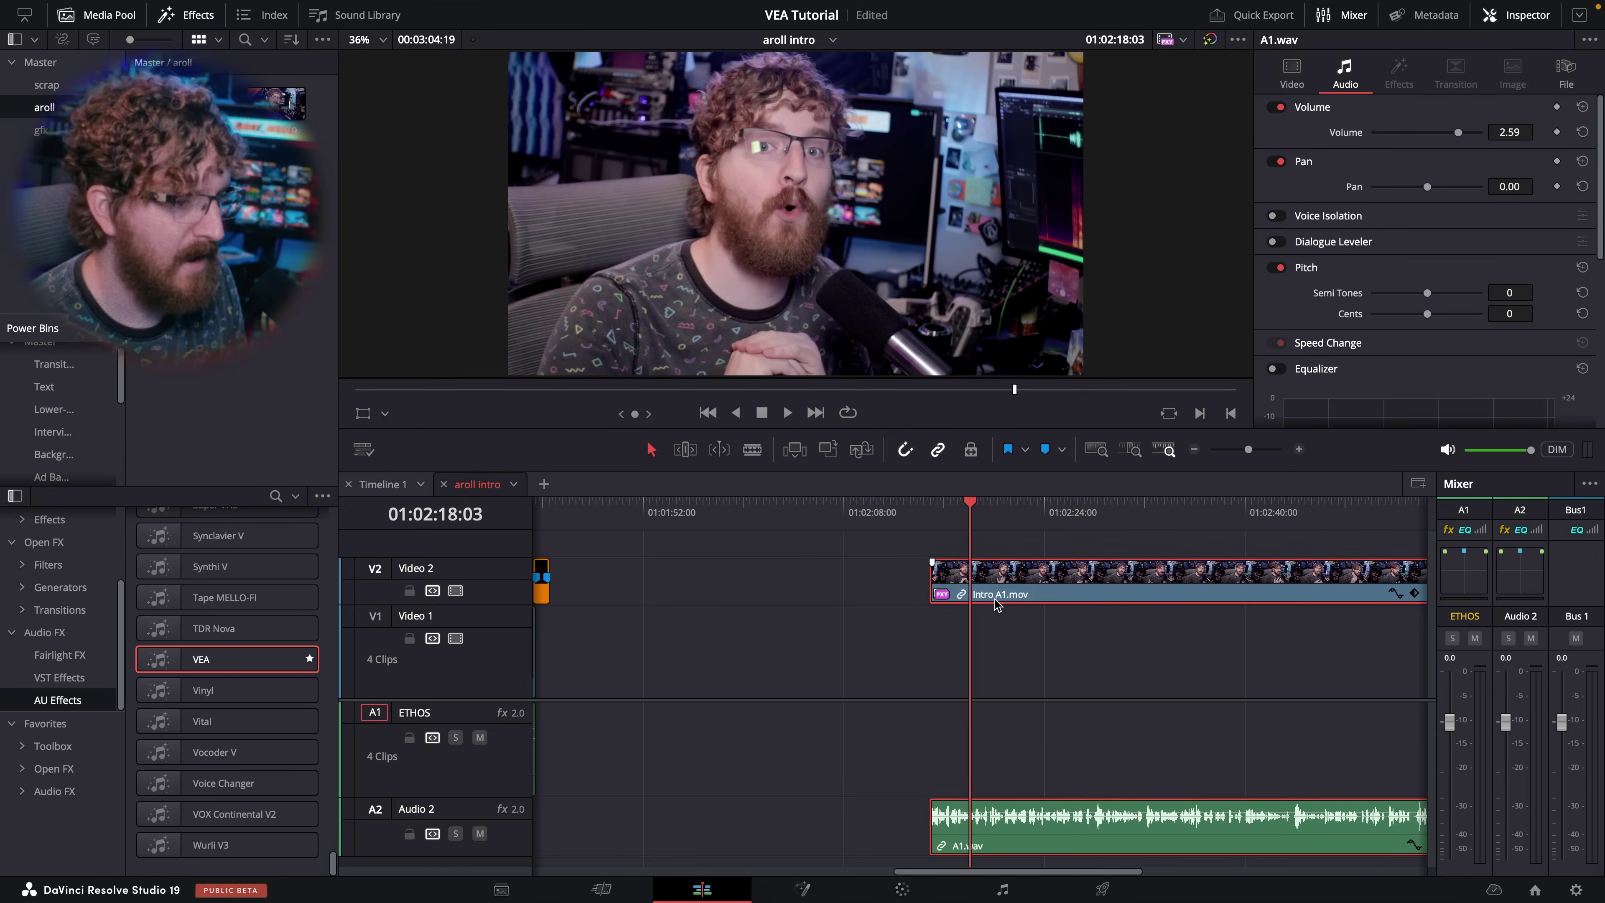
pyautogui.press('Delete')
# Delete the Audio 2 track so ETHOS is the only audio track, and return to the start
pyautogui.rightClick(509, 841)
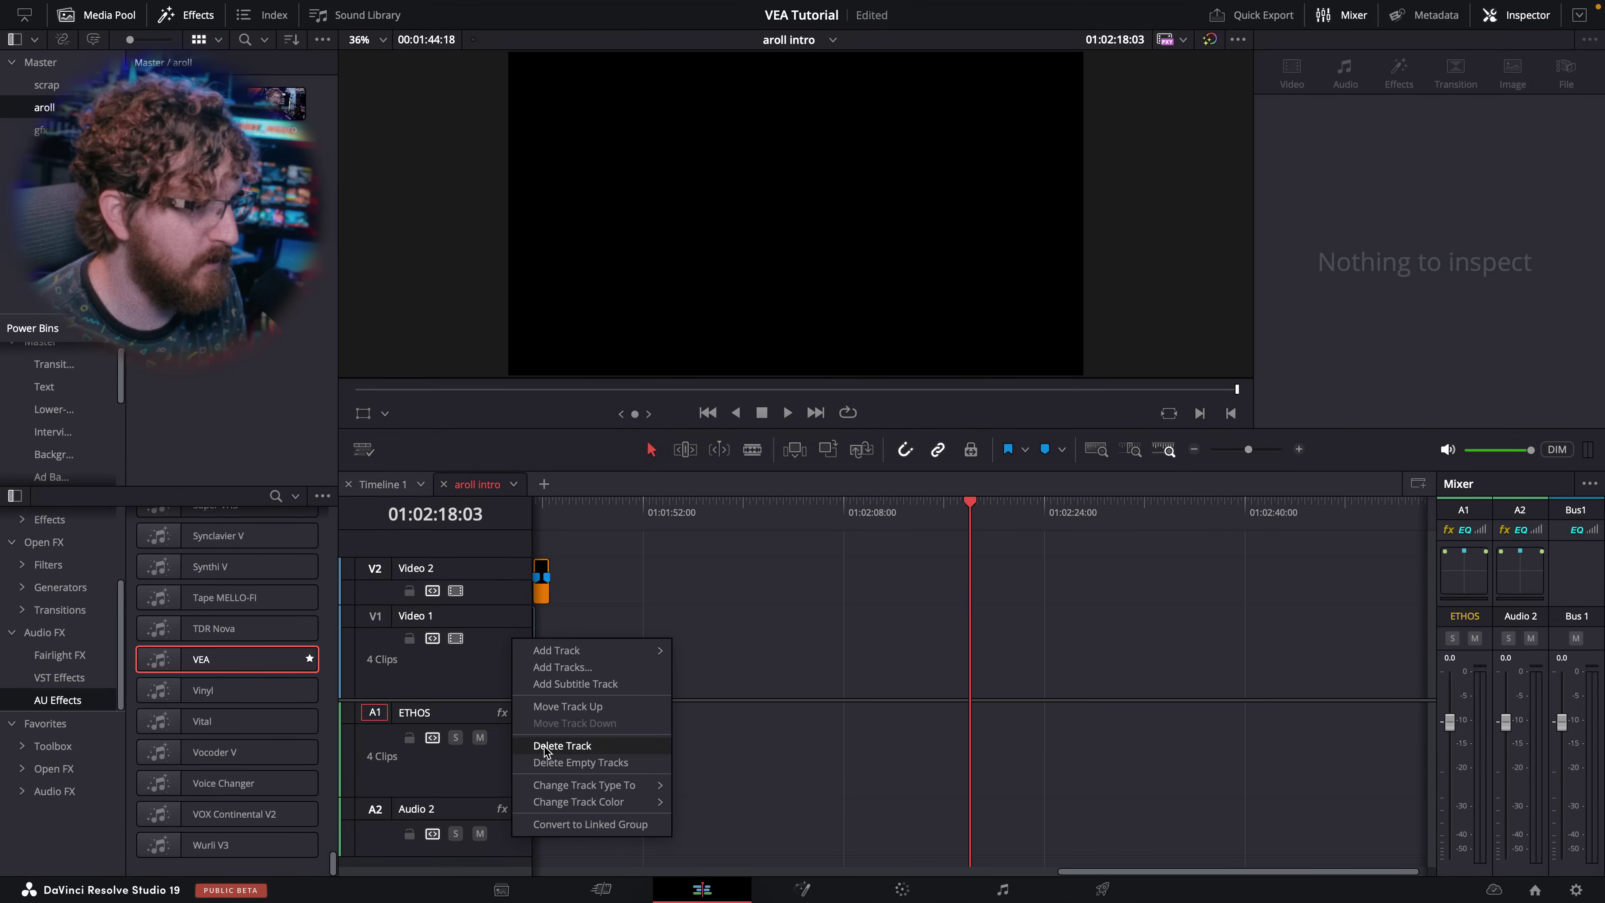
pyautogui.click(568, 741)
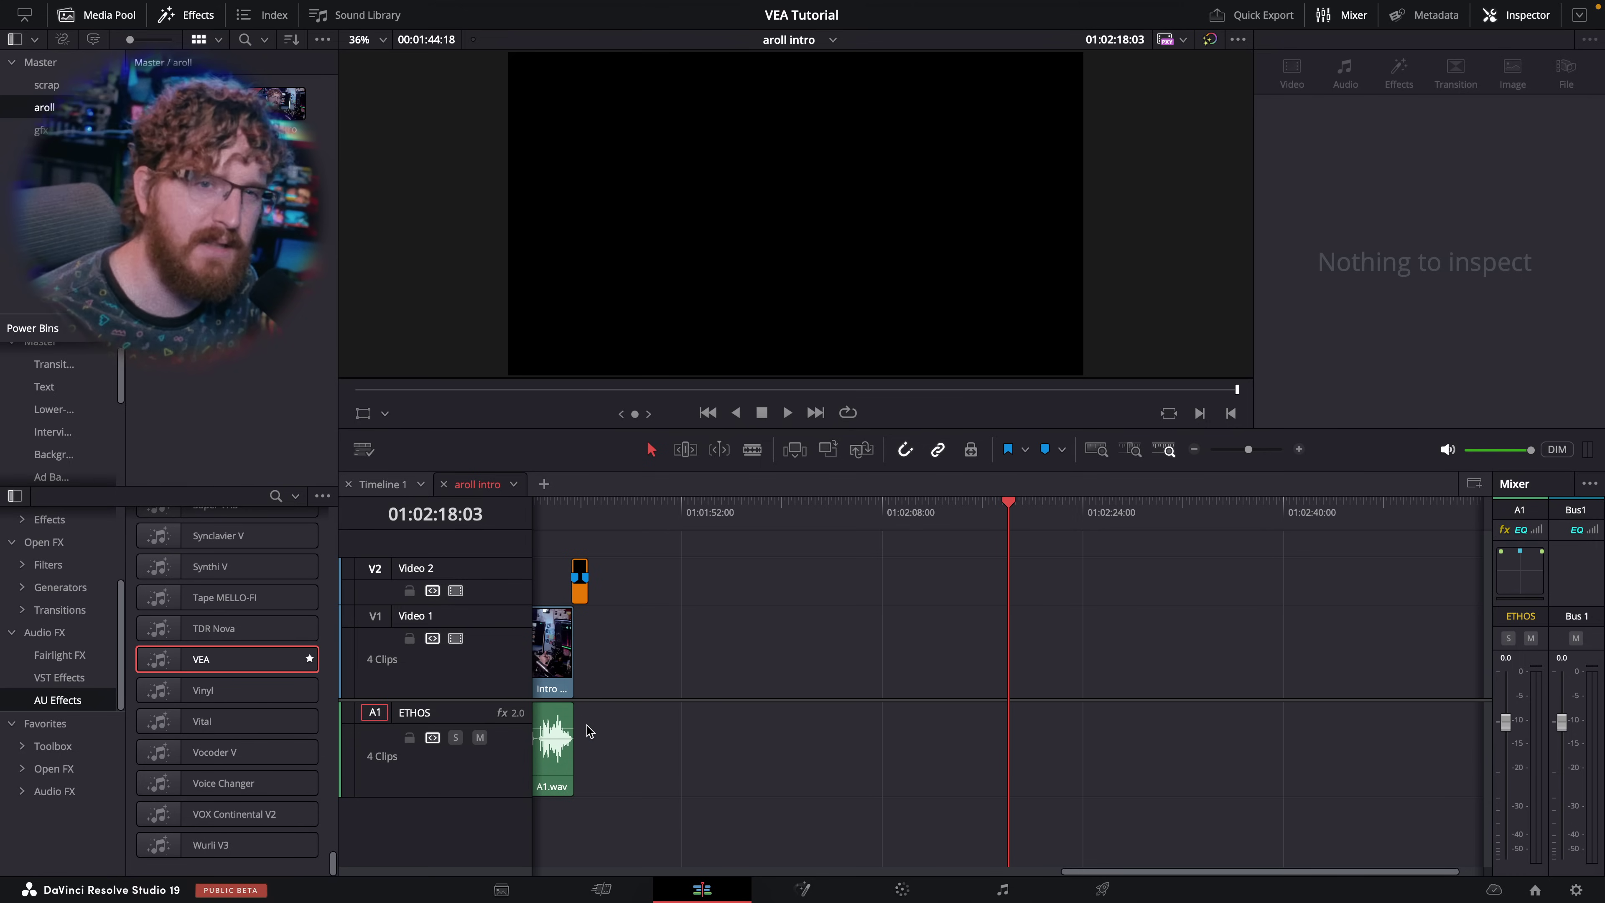
pyautogui.scroll(-5, 687, 591)
pyautogui.scroll(2, 680, 572)
pyautogui.scroll(-2, 644, 530)
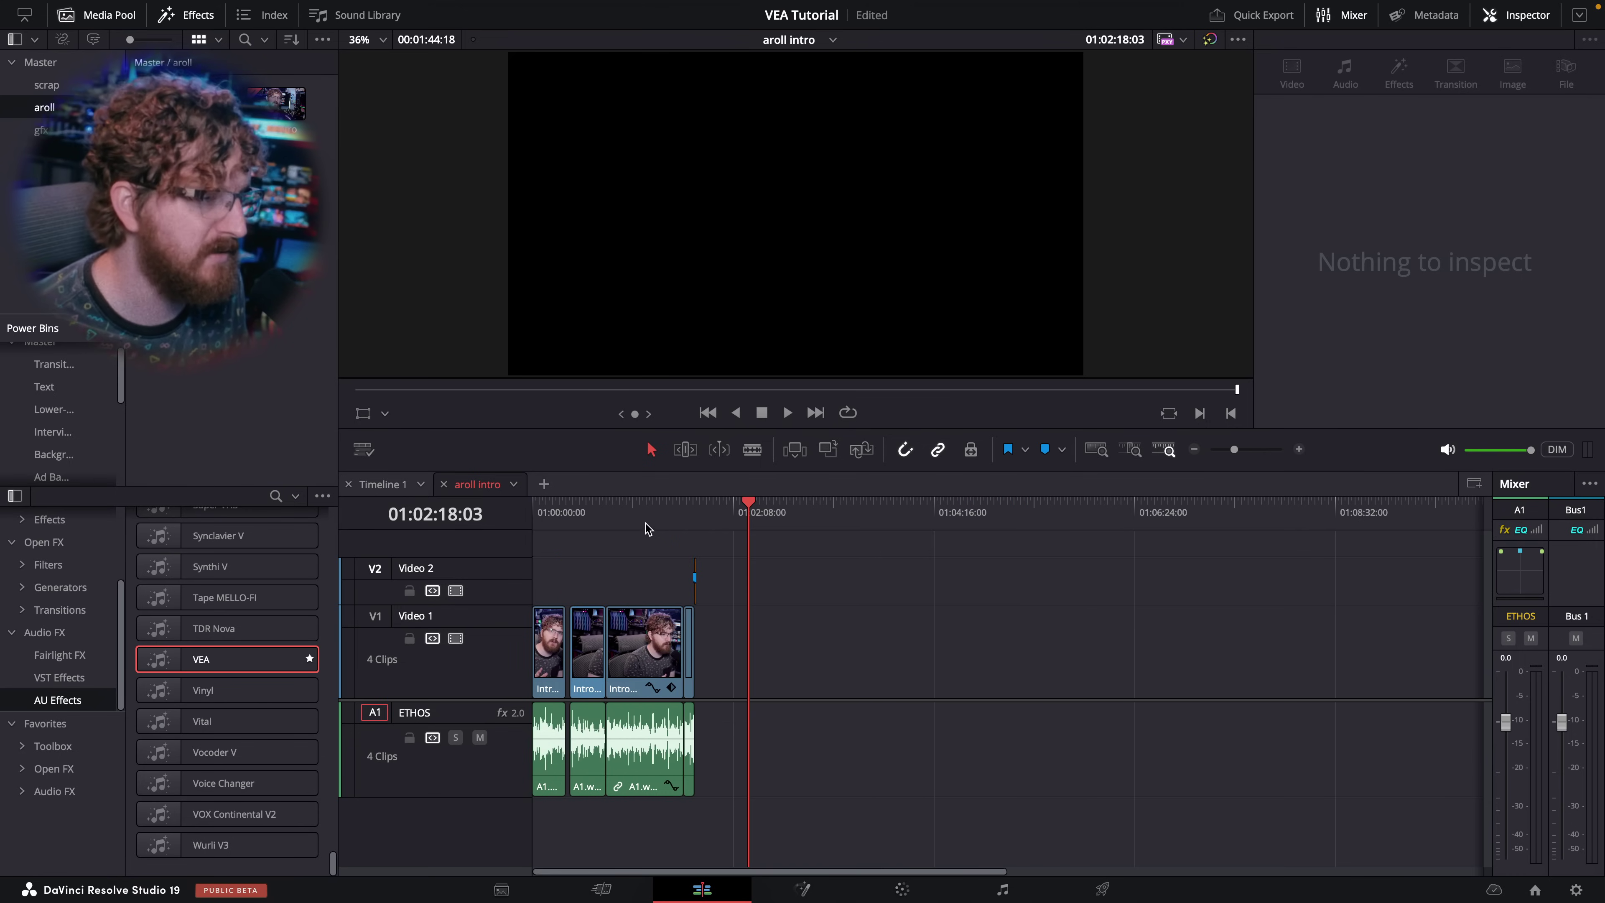
pyautogui.press('Home')
pyautogui.scroll(3, 727, 591)
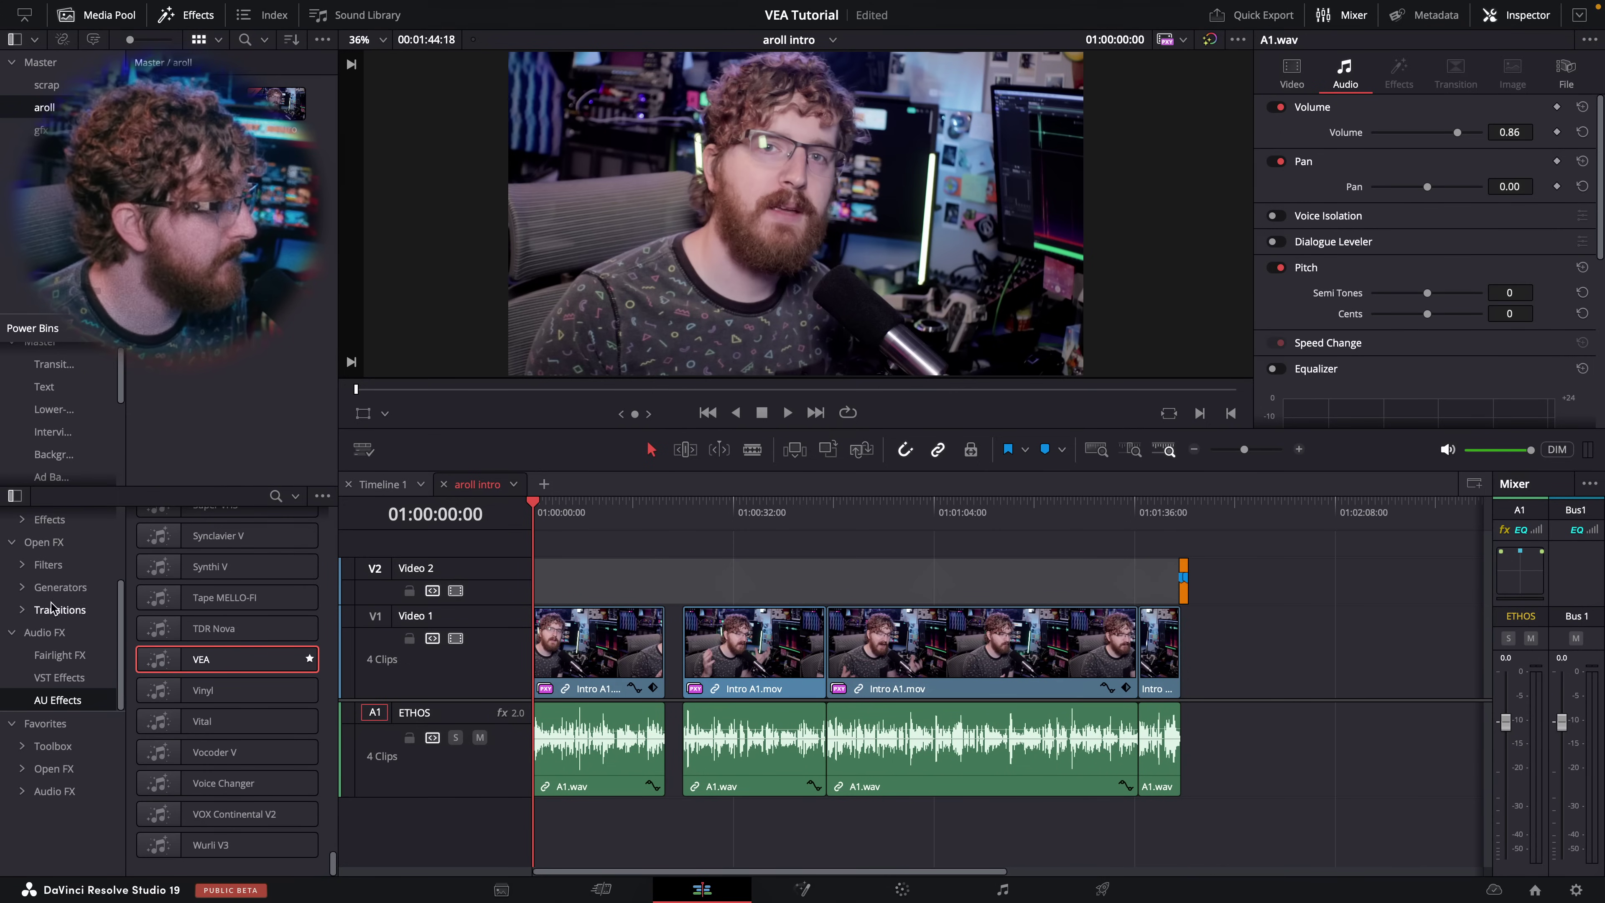
pyautogui.scroll(3, 60, 623)
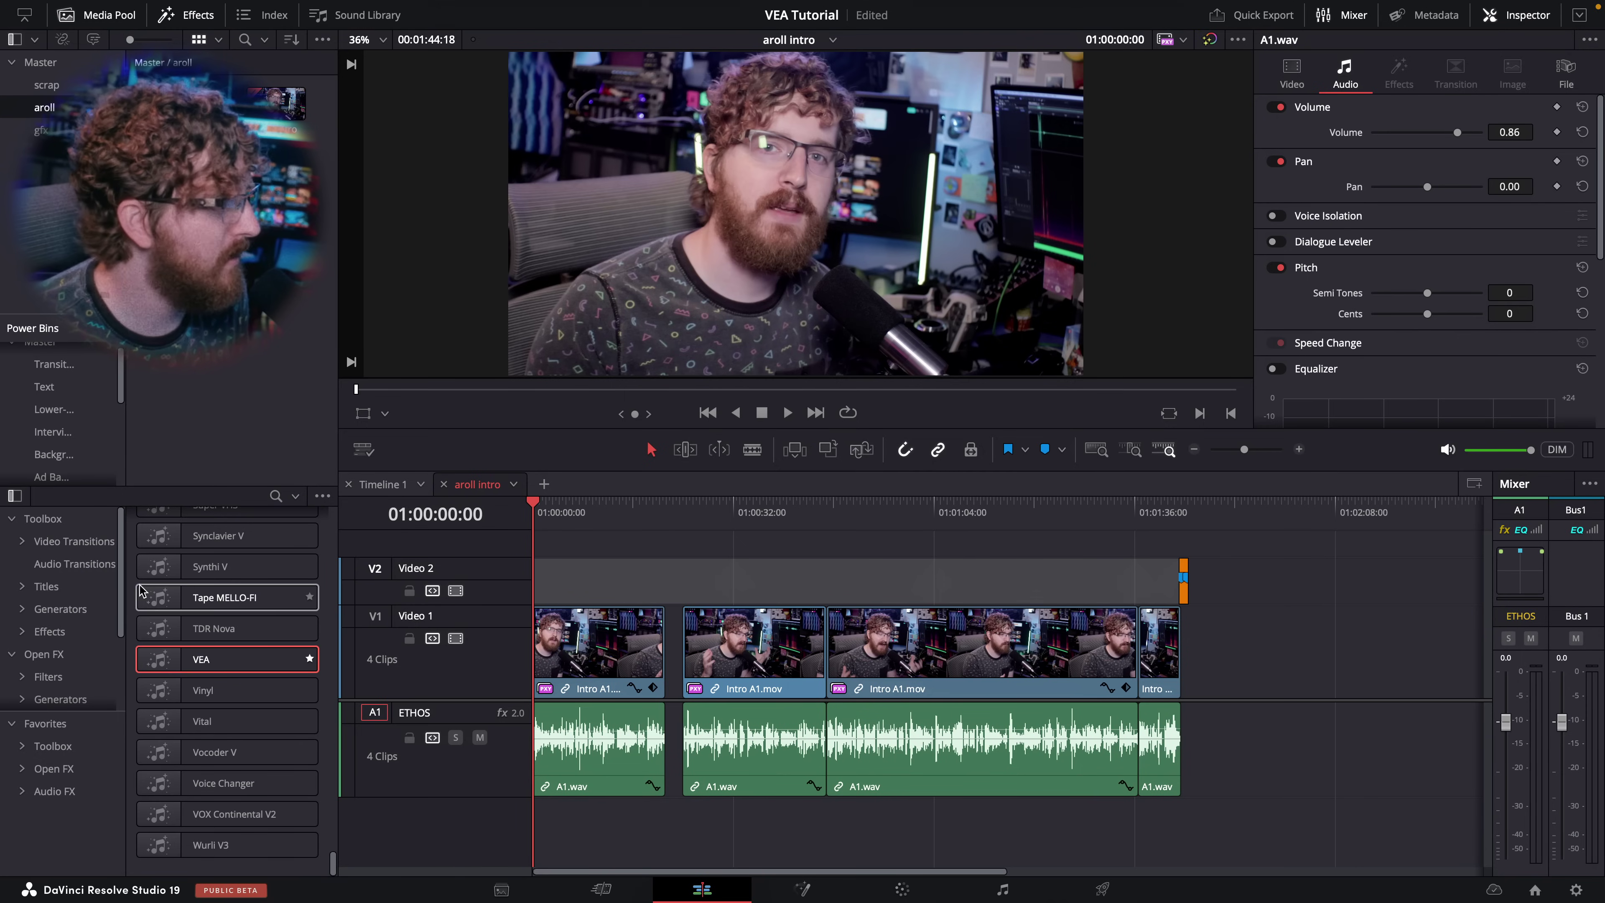
# Put Elgato EQ on Bus 1 with its low cut at about 70 Hz, then close it
pyautogui.scroll(-3, 95, 625)
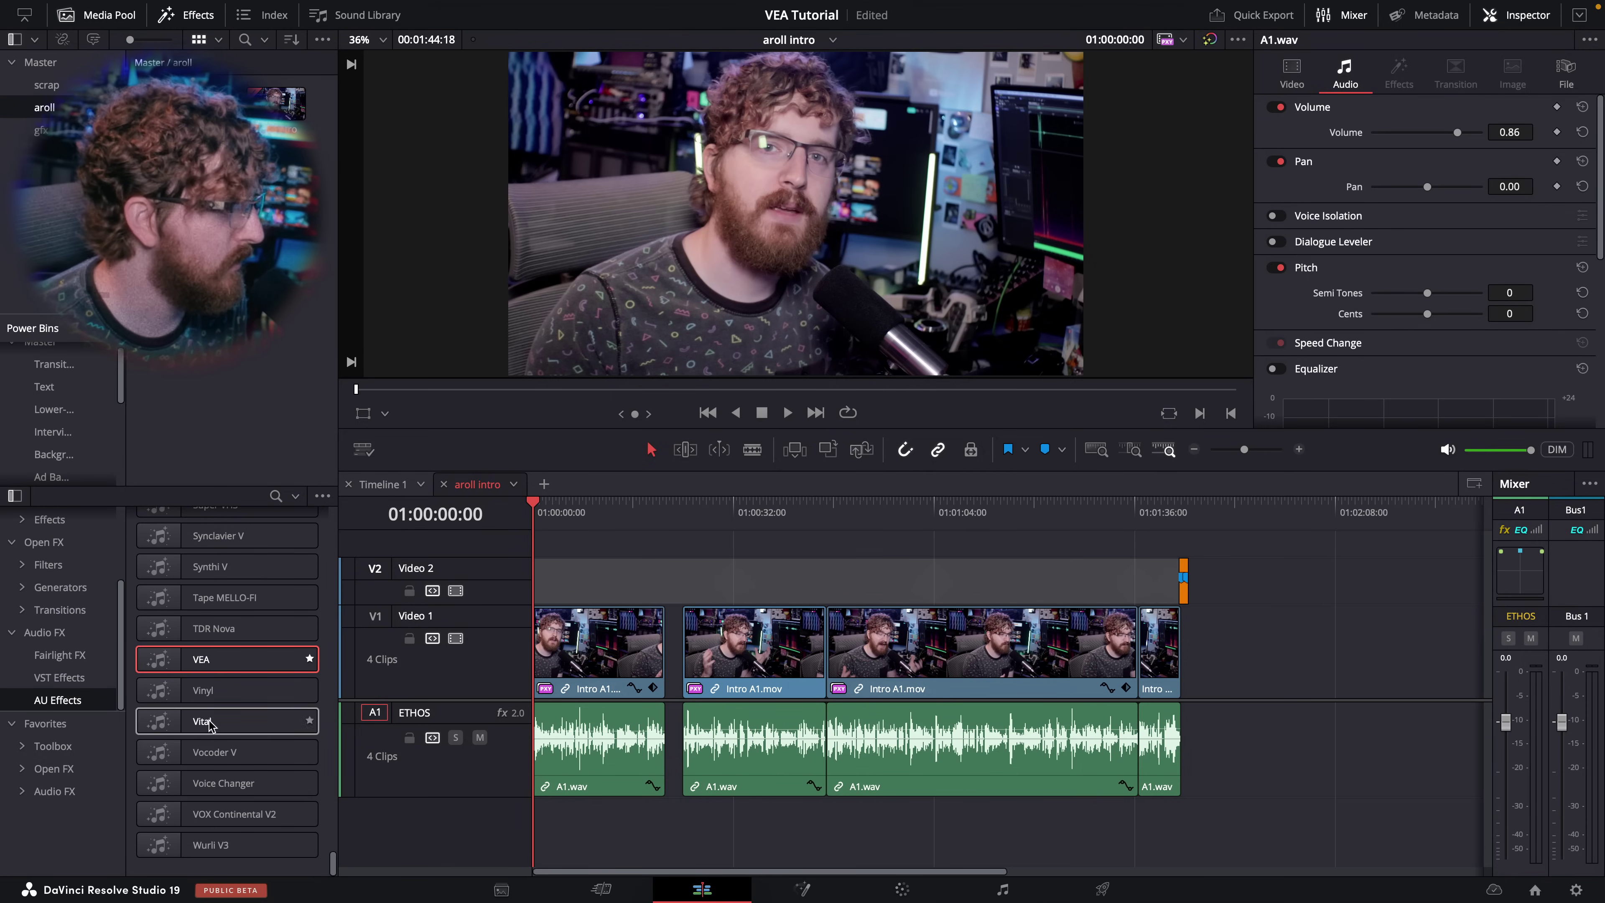
pyautogui.scroll(10, 208, 720)
pyautogui.scroll(-1, 210, 725)
pyautogui.scroll(5, 211, 725)
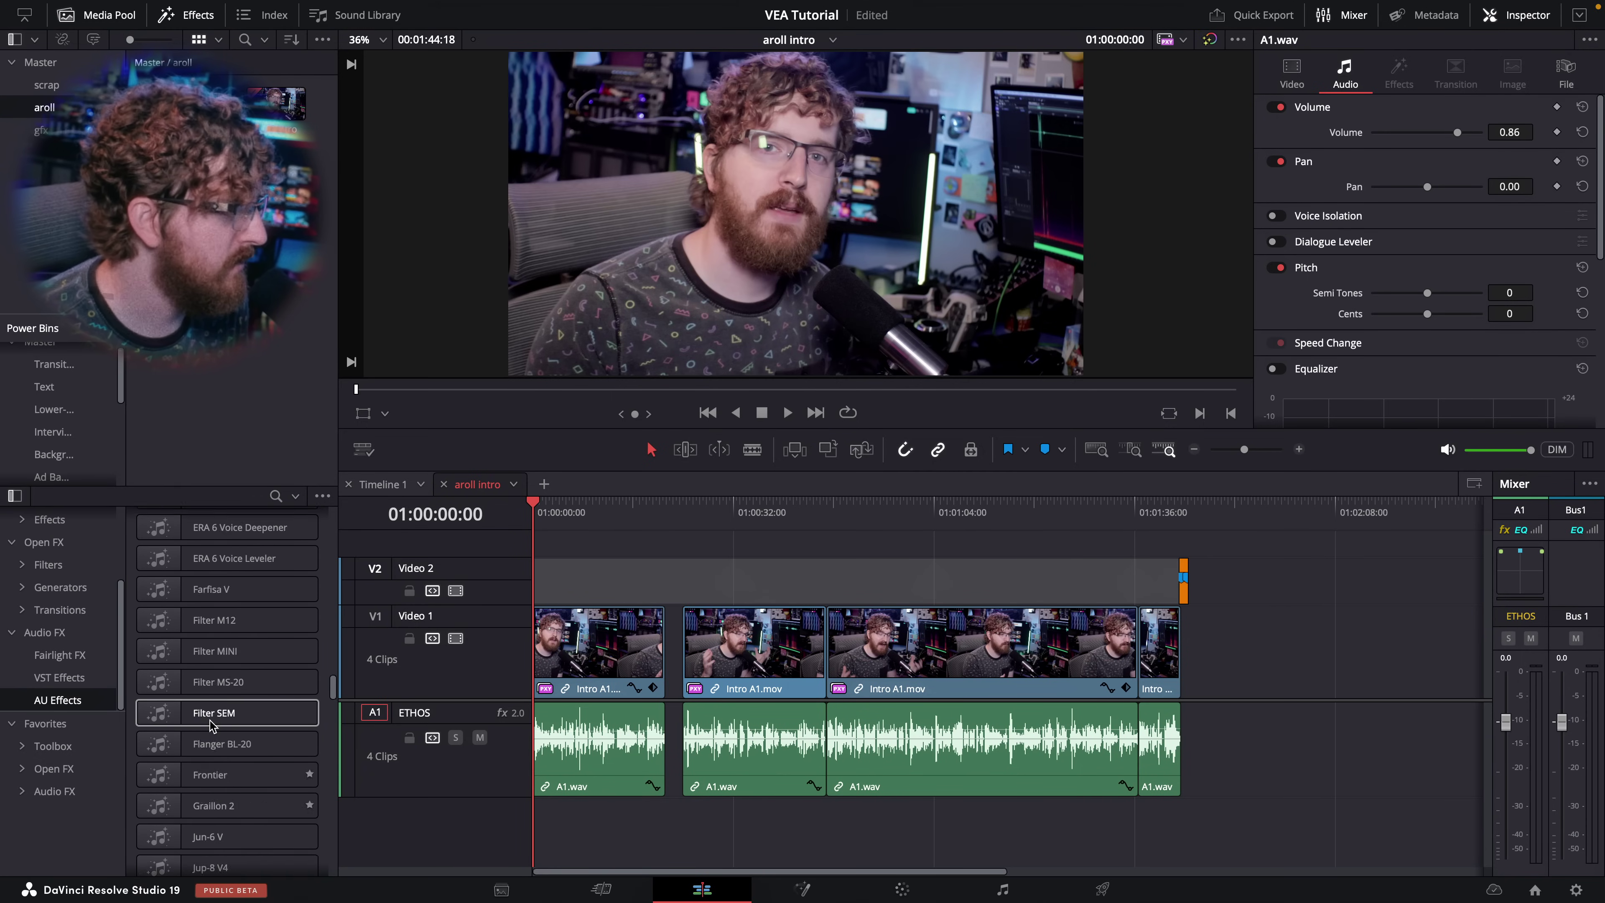
pyautogui.scroll(-3, 211, 725)
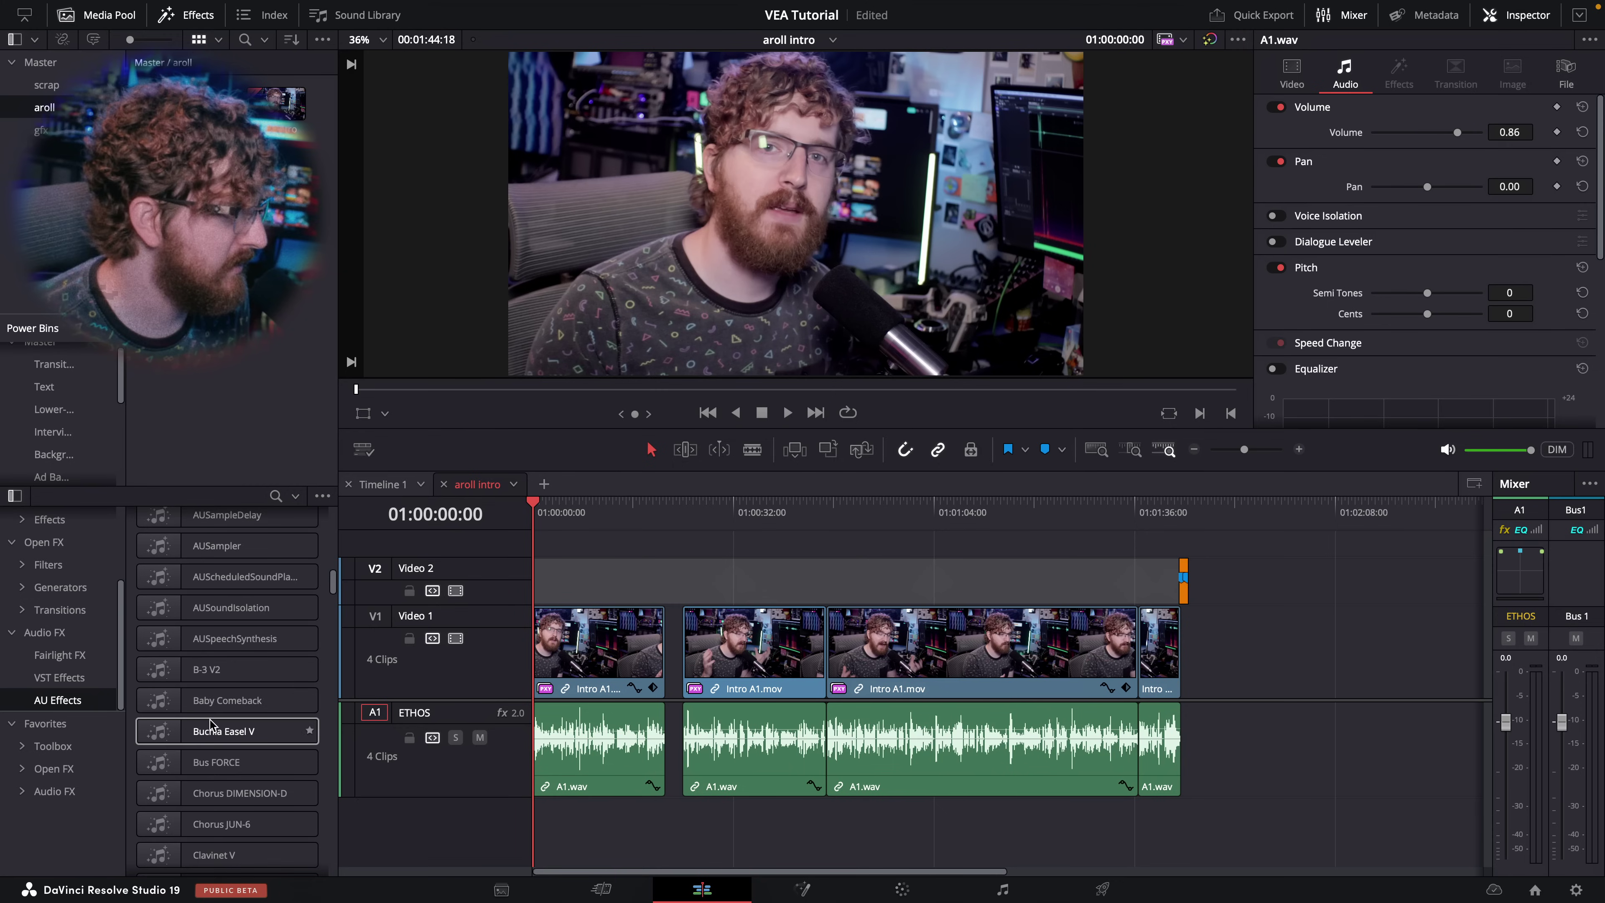
pyautogui.scroll(3, 210, 725)
pyautogui.scroll(-3, 210, 725)
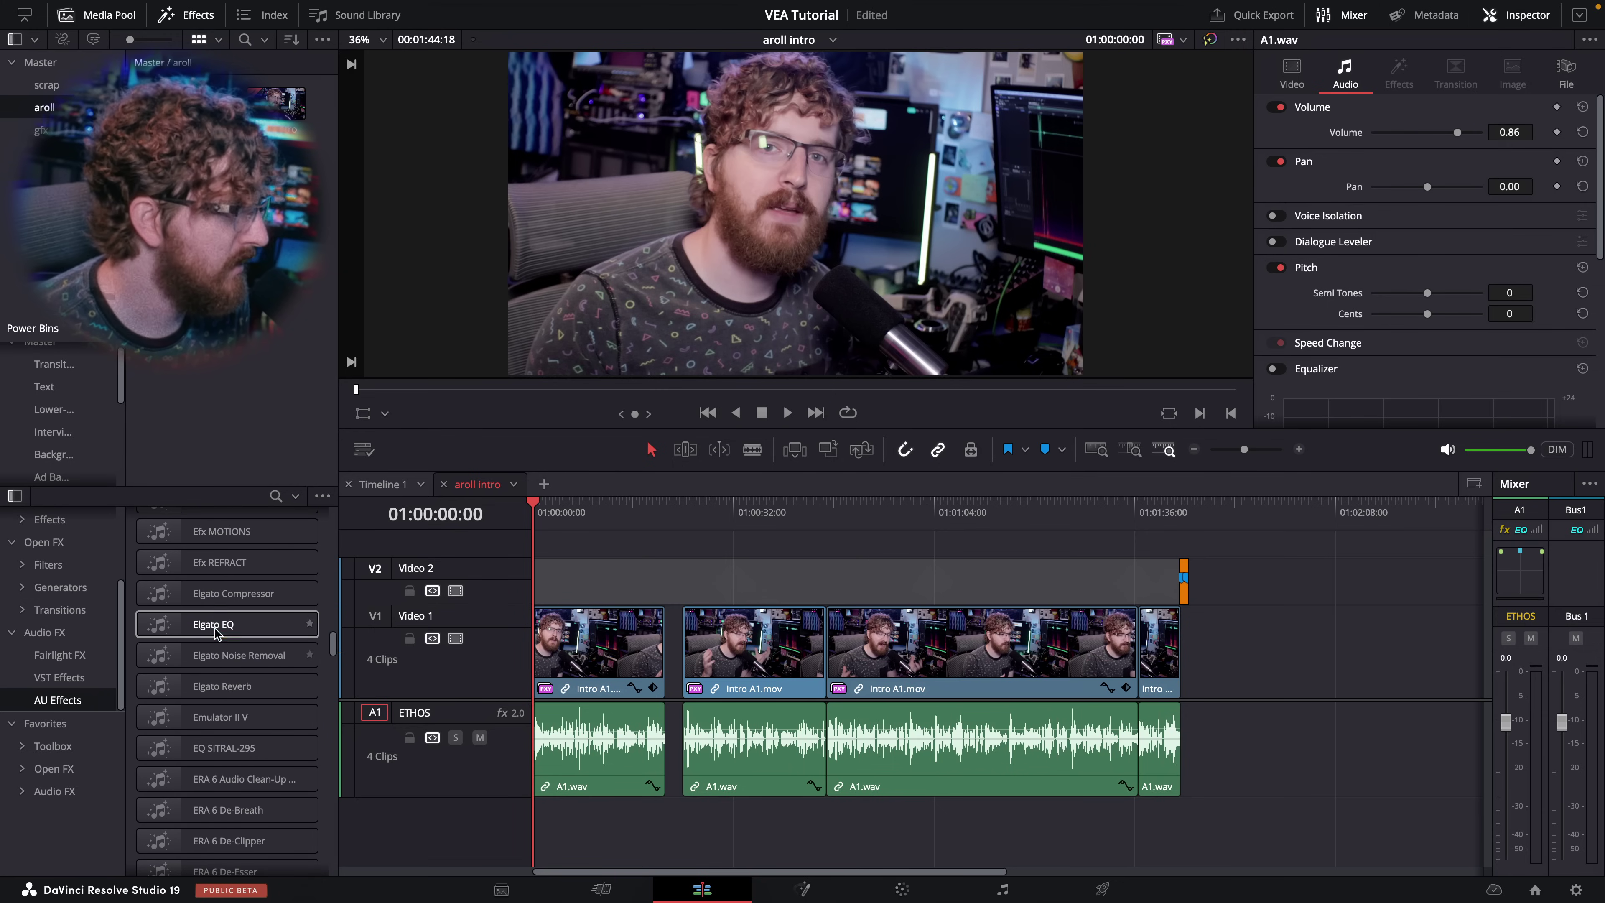
pyautogui.moveTo(214, 624); pyautogui.dragTo(1600, 564)
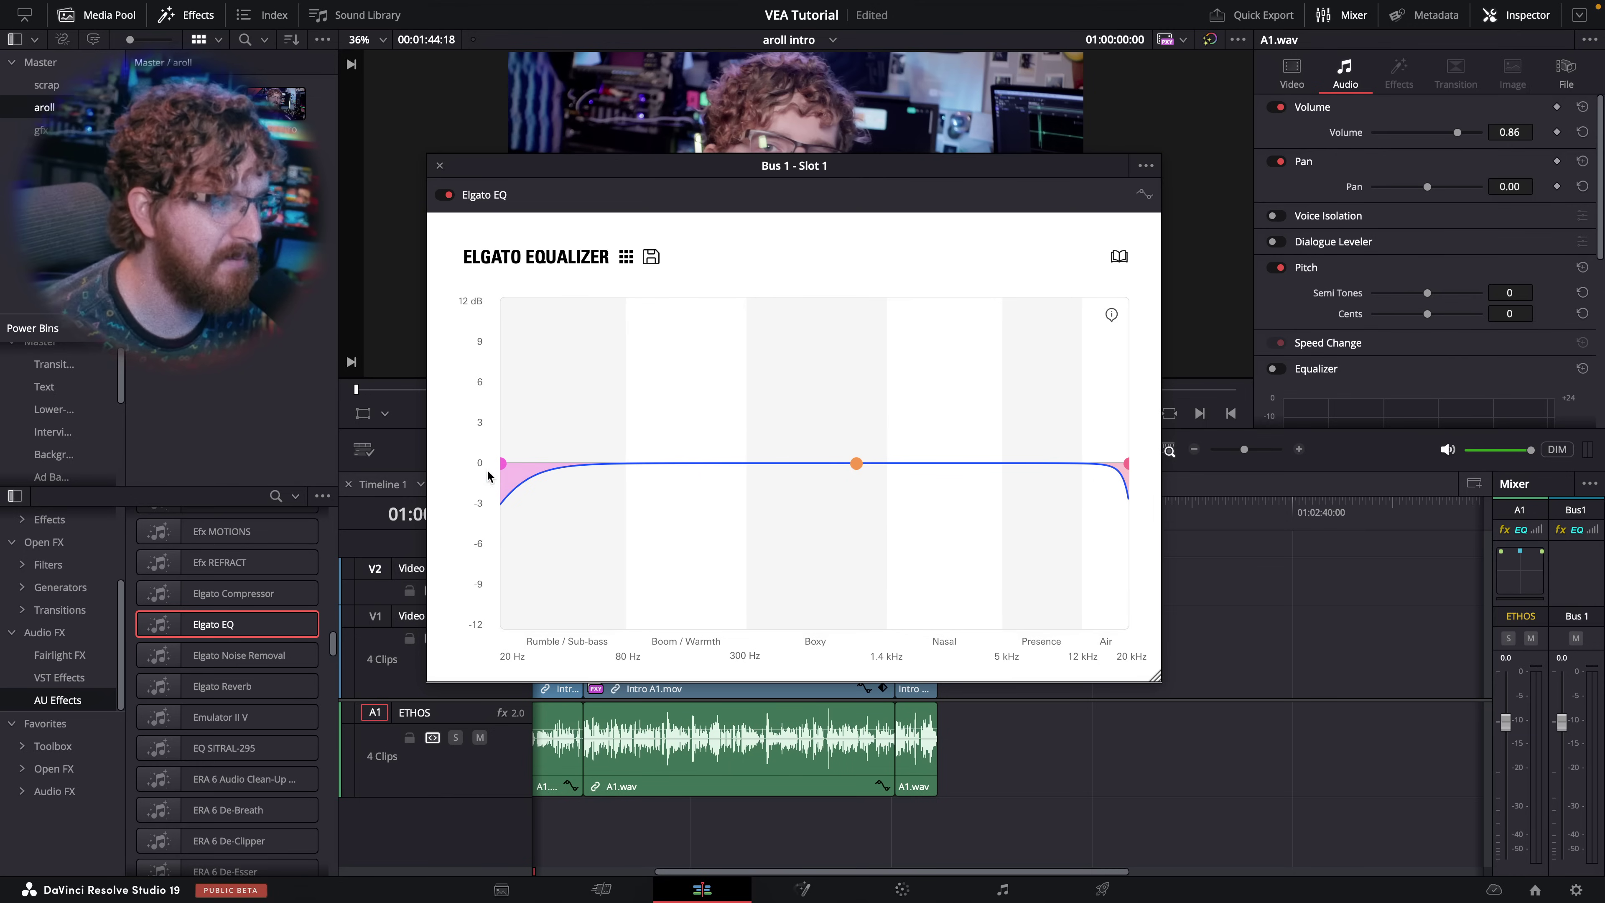
pyautogui.moveTo(502, 471); pyautogui.dragTo(616, 473)
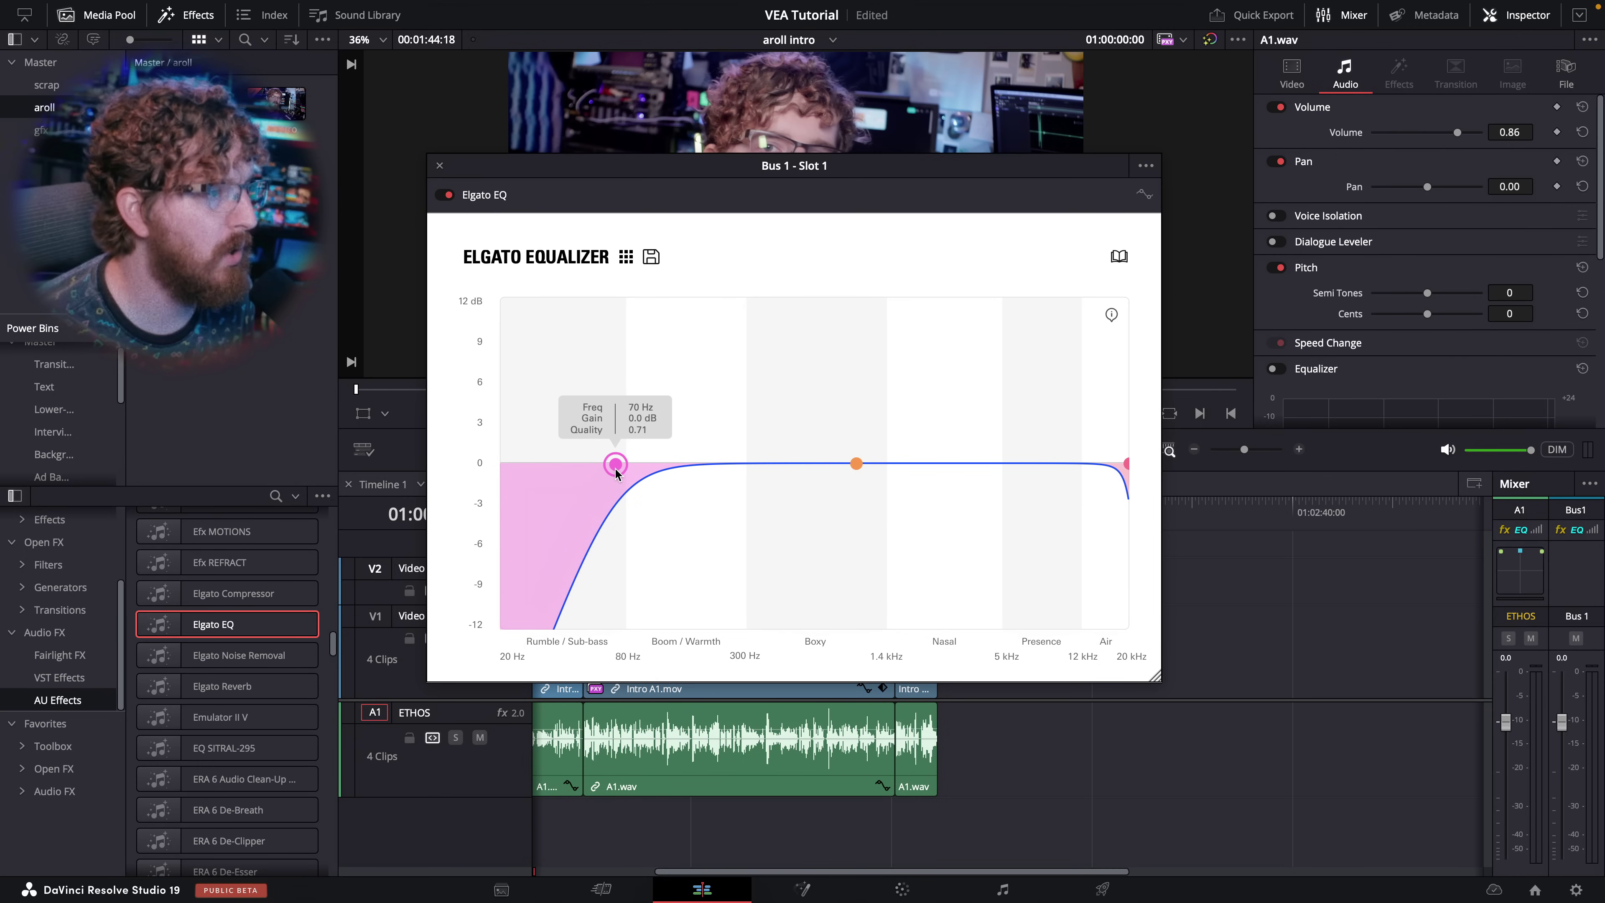
pyautogui.click(440, 165)
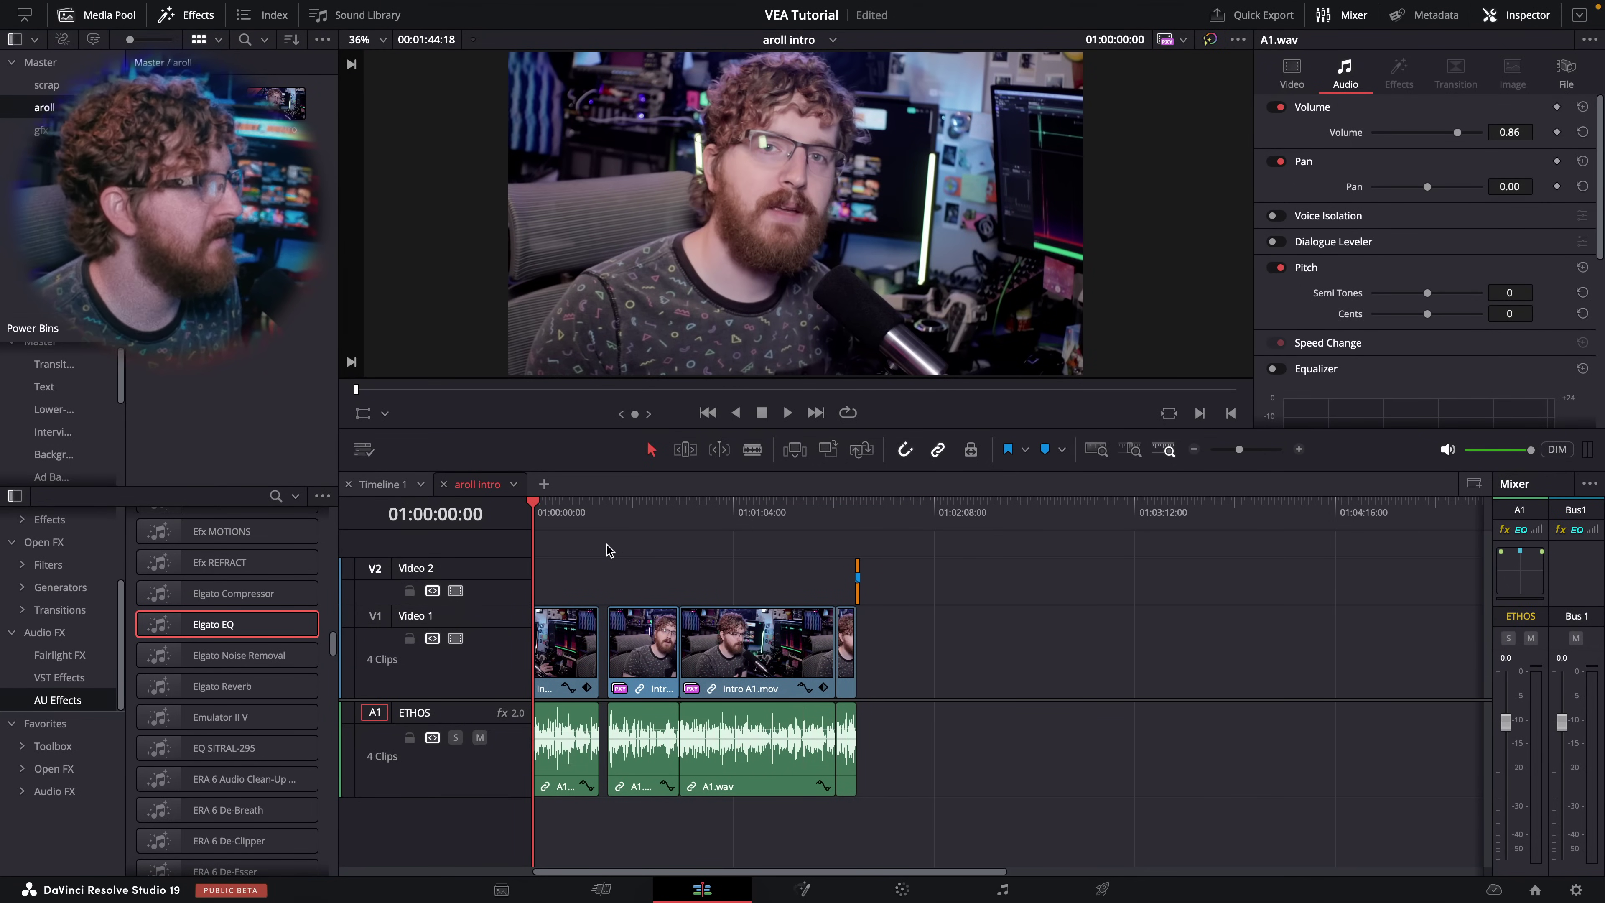
pyautogui.scroll(2, 616, 548)
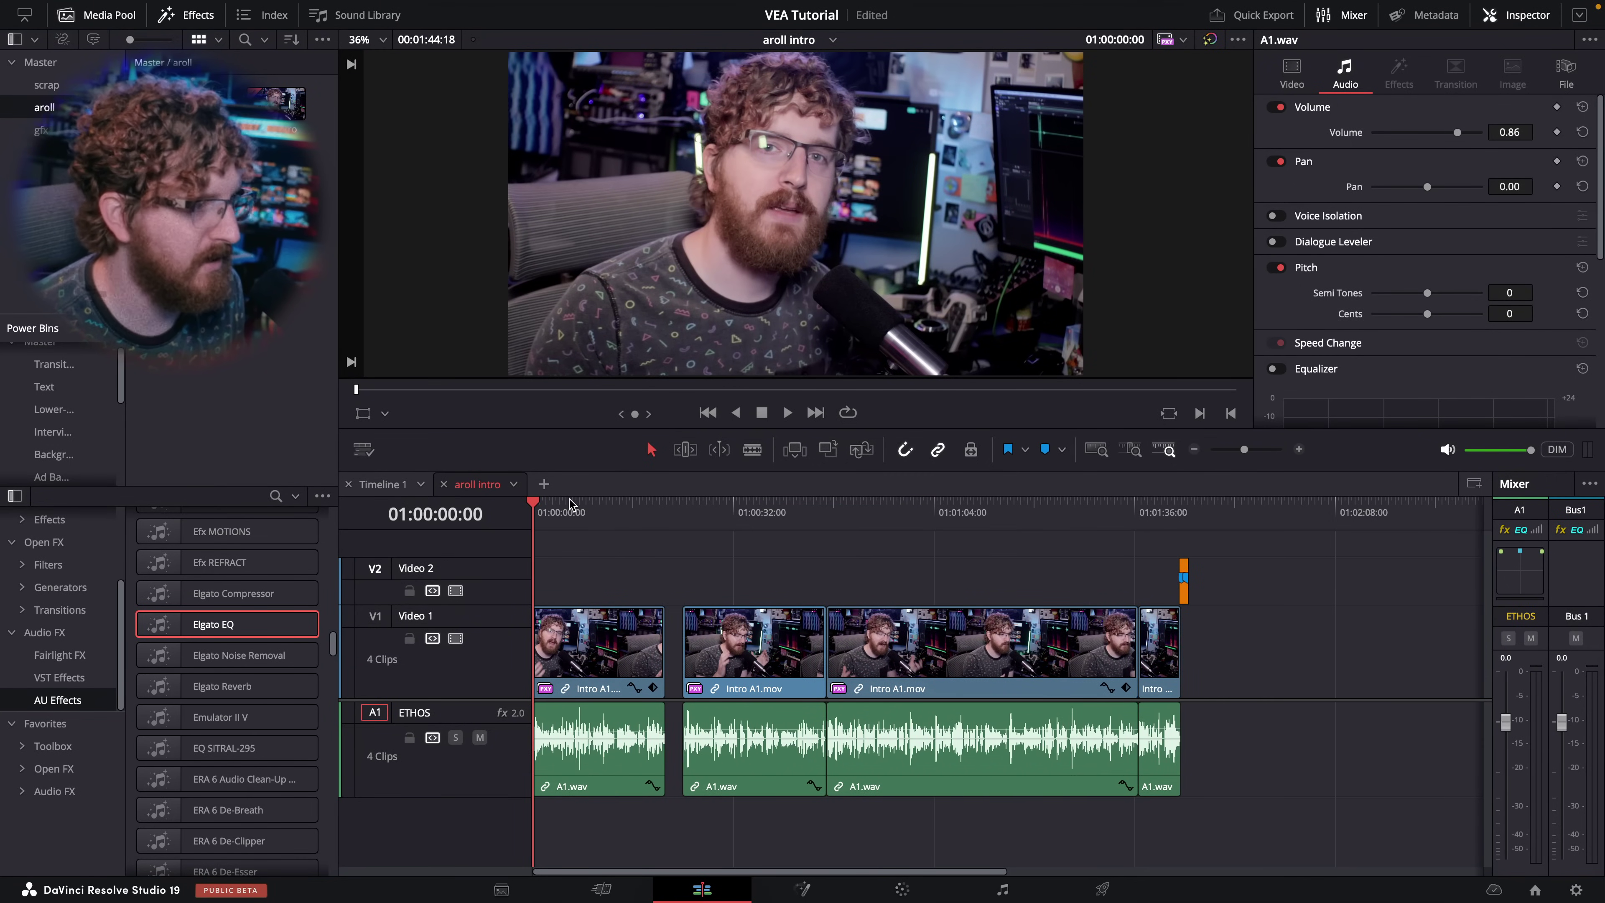
# Preview A1.wav, then create a new timeline named 'VEA Tutorial' from the Master bin
pyautogui.press('f')
pyautogui.click(56, 64)
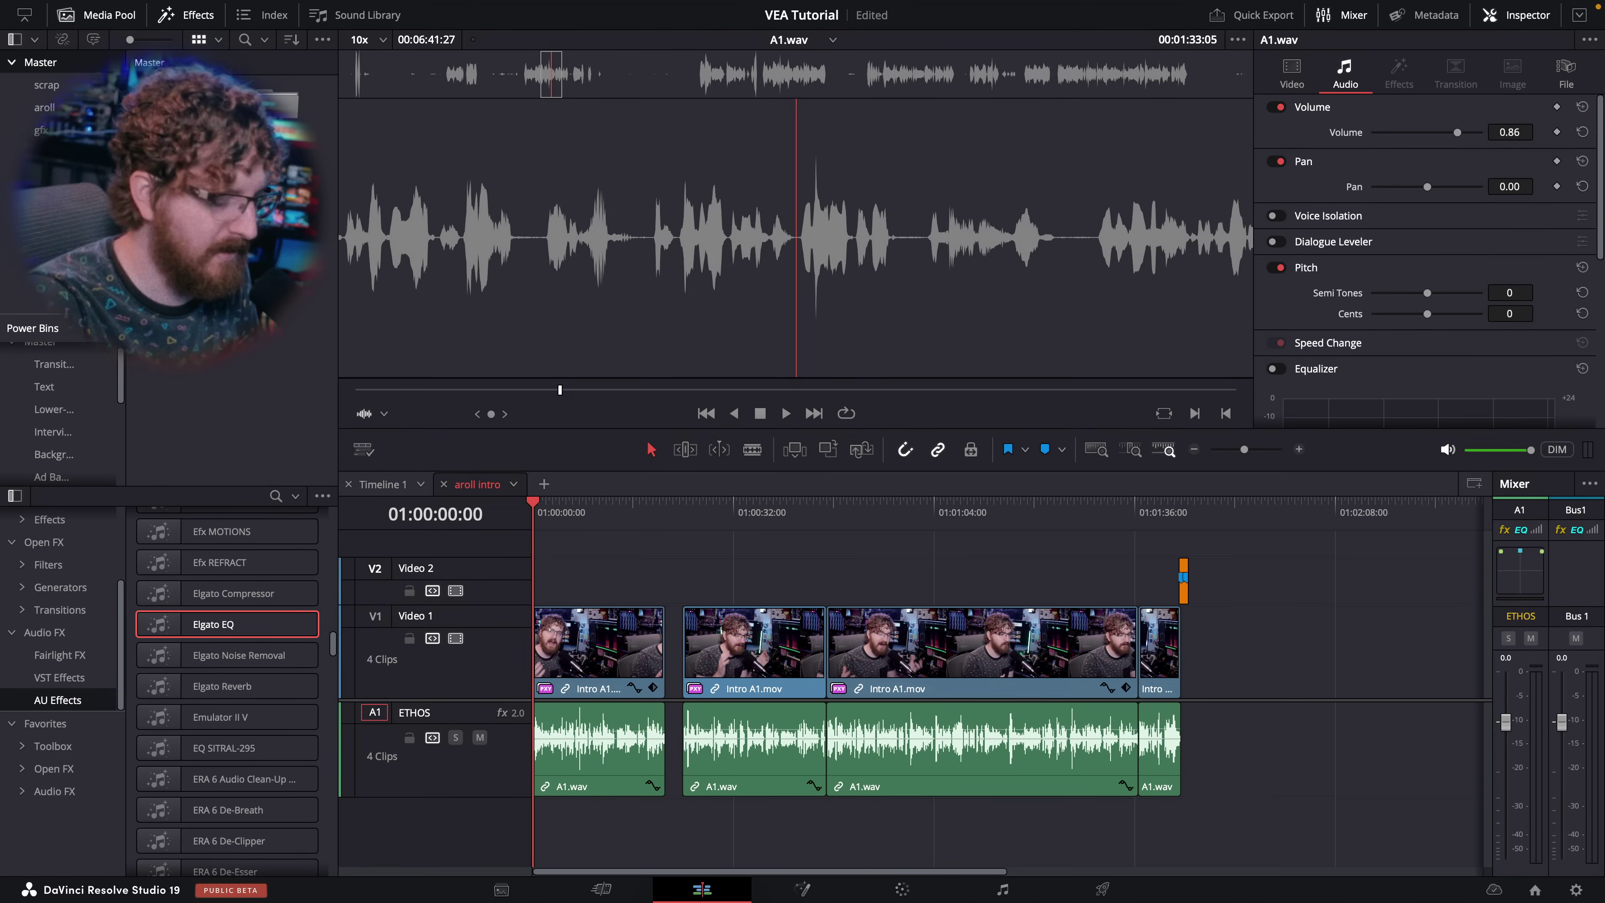
pyautogui.press('super+n')
pyautogui.write('VEA Tu')
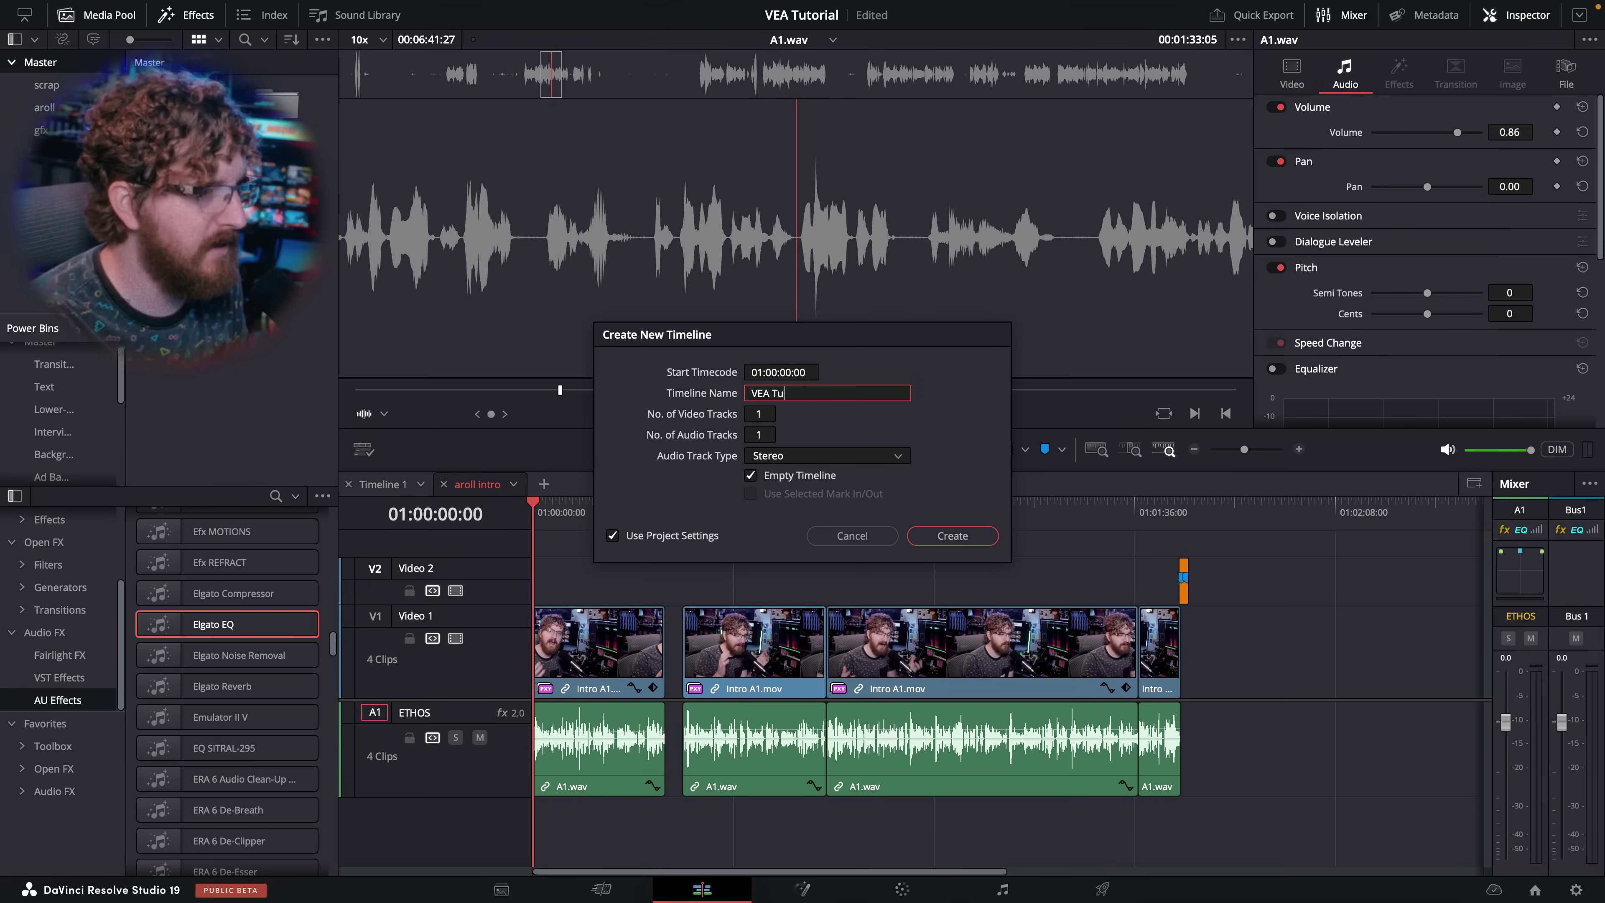
pyautogui.write('torial')
pyautogui.press('Return')
# Nest the aroll intro timeline into VEA Tutorial as one clip, enlarge Audio 1, and return to aroll intro
pyautogui.moveTo(301, 134); pyautogui.dragTo(624, 636)
pyautogui.moveTo(516, 766); pyautogui.dragTo(516, 812)
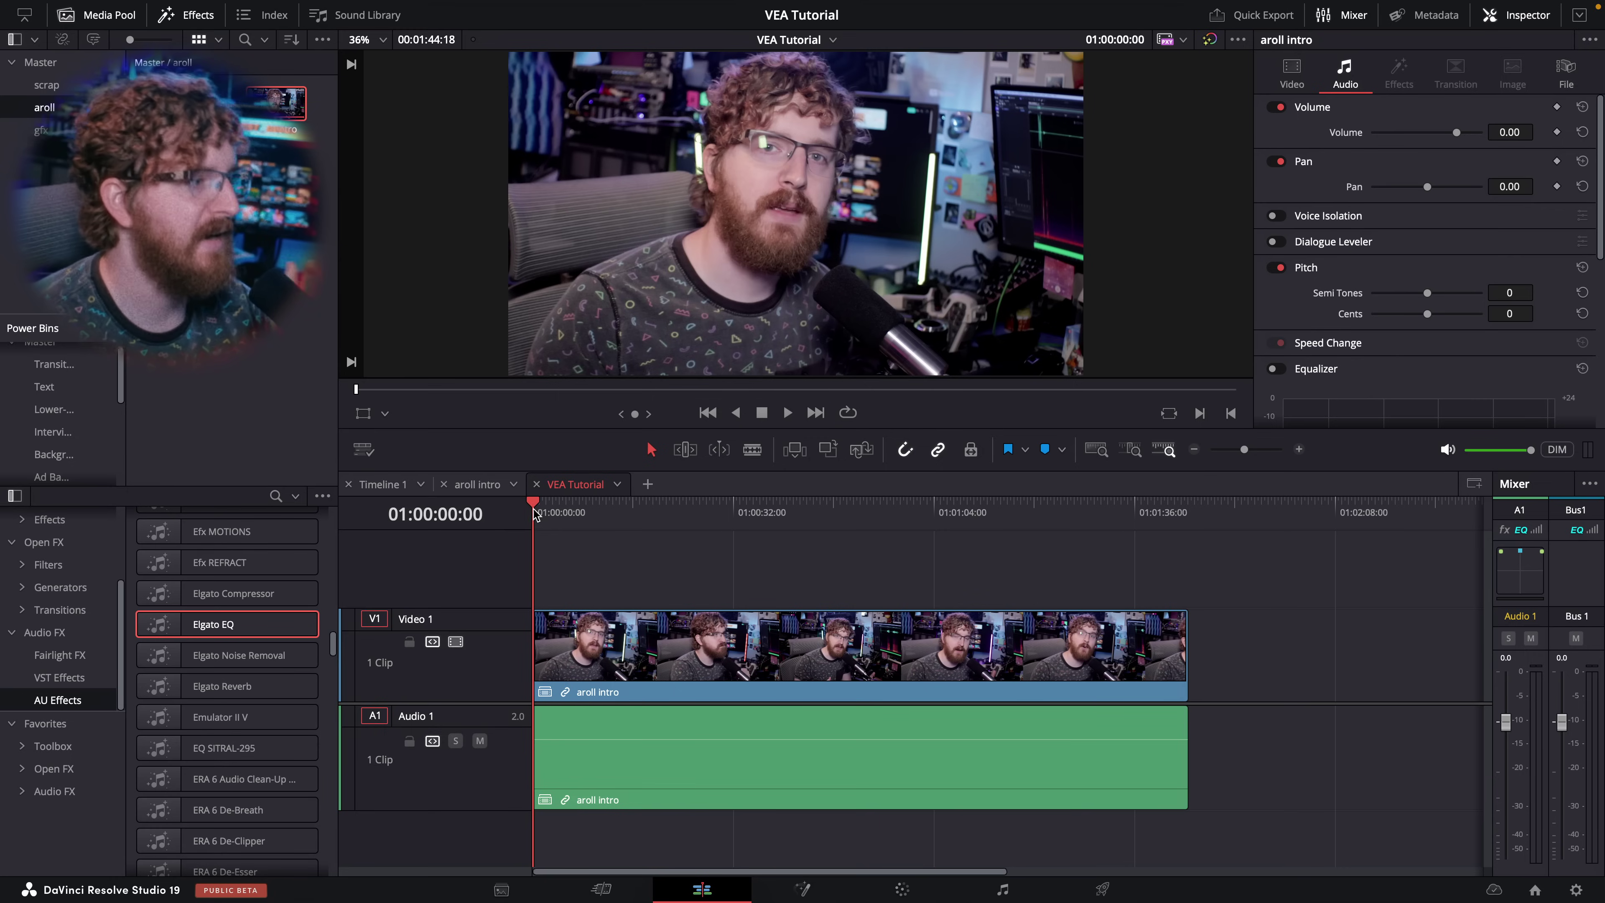
pyautogui.click(477, 484)
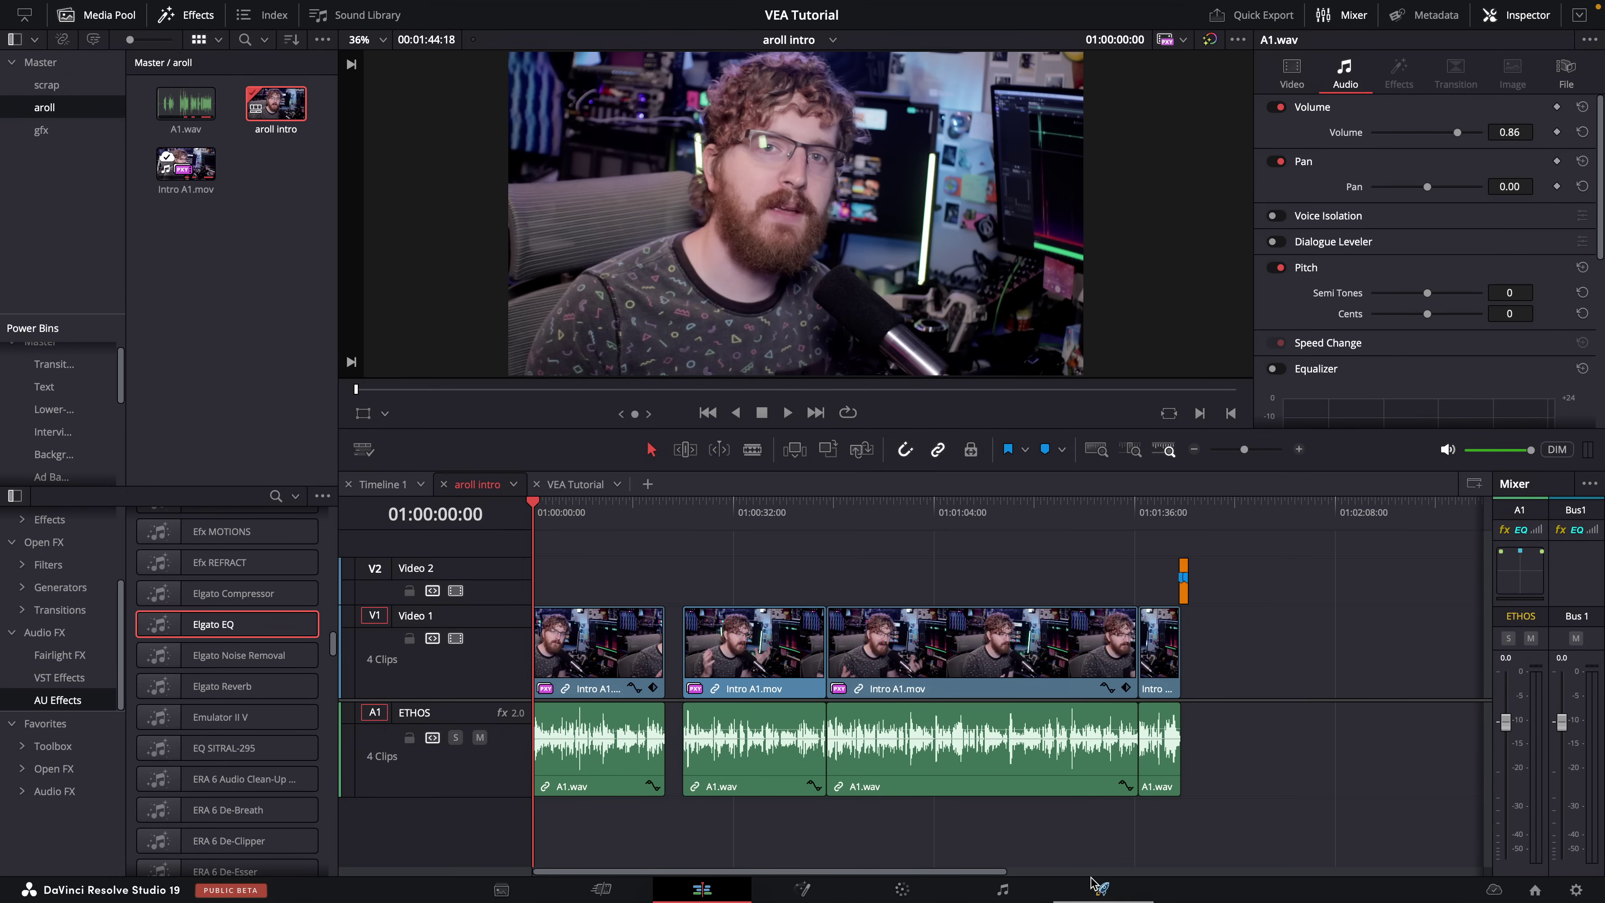
pyautogui.click(1099, 888)
# Set the render audio to Wave format at 32-bit depth and expand Audio Normalization
pyautogui.click(187, 261)
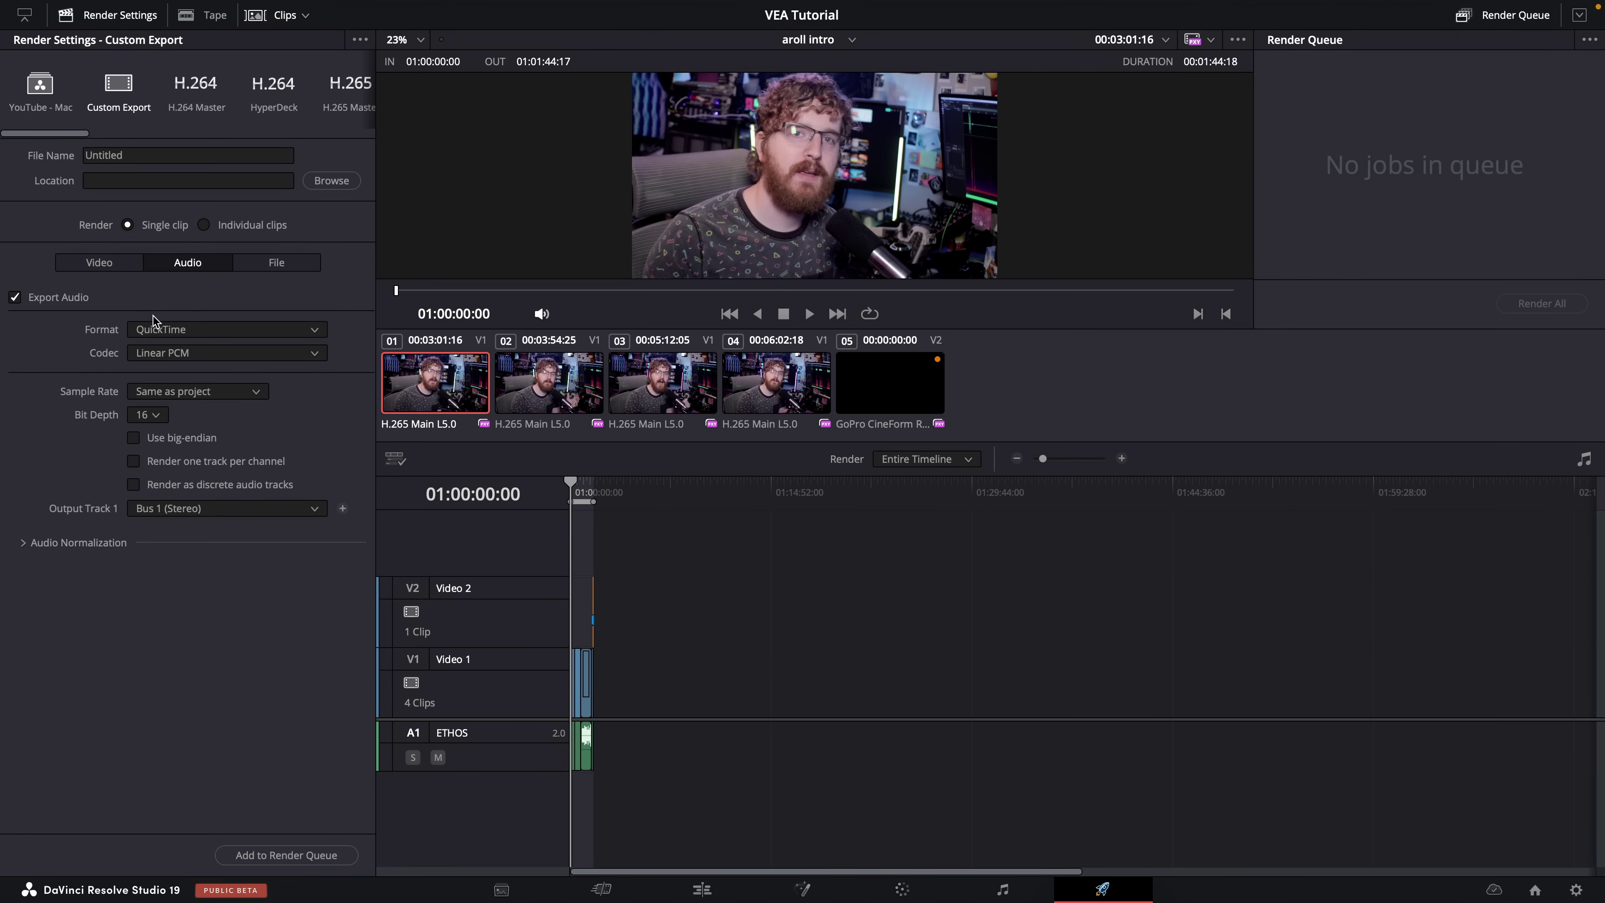
pyautogui.click(208, 329)
pyautogui.click(149, 425)
pyautogui.click(147, 415)
pyautogui.click(148, 473)
pyautogui.click(86, 522)
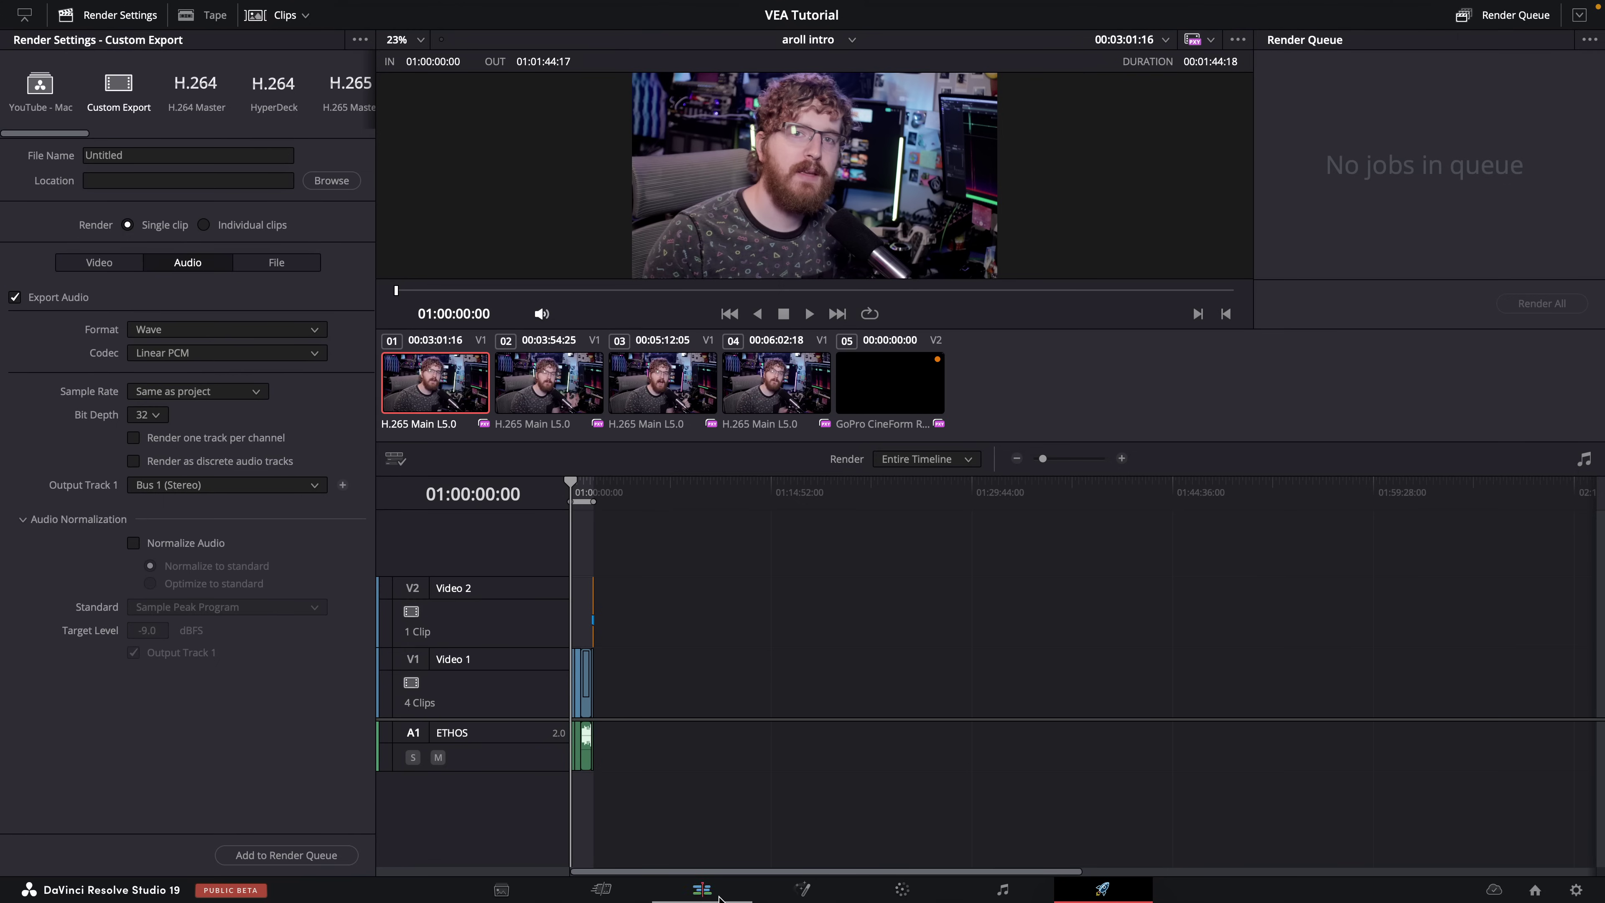
# Back on the Edit page, select all timeline clips and switch to the VEA Tutorial timeline
pyautogui.click(701, 888)
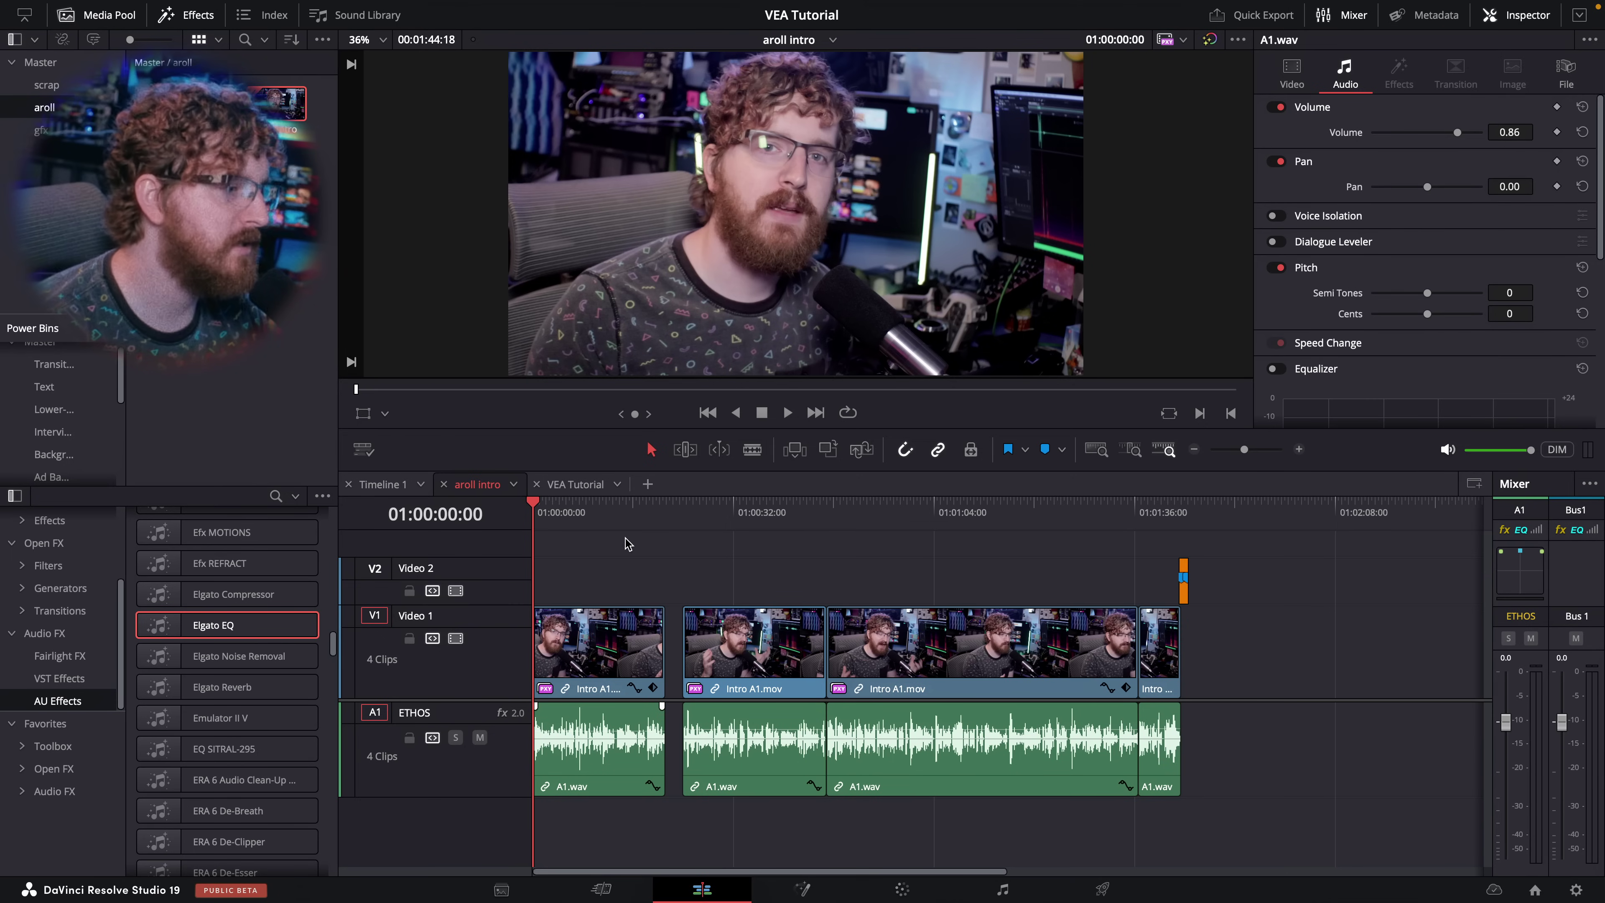
pyautogui.moveTo(594, 557); pyautogui.dragTo(1181, 698)
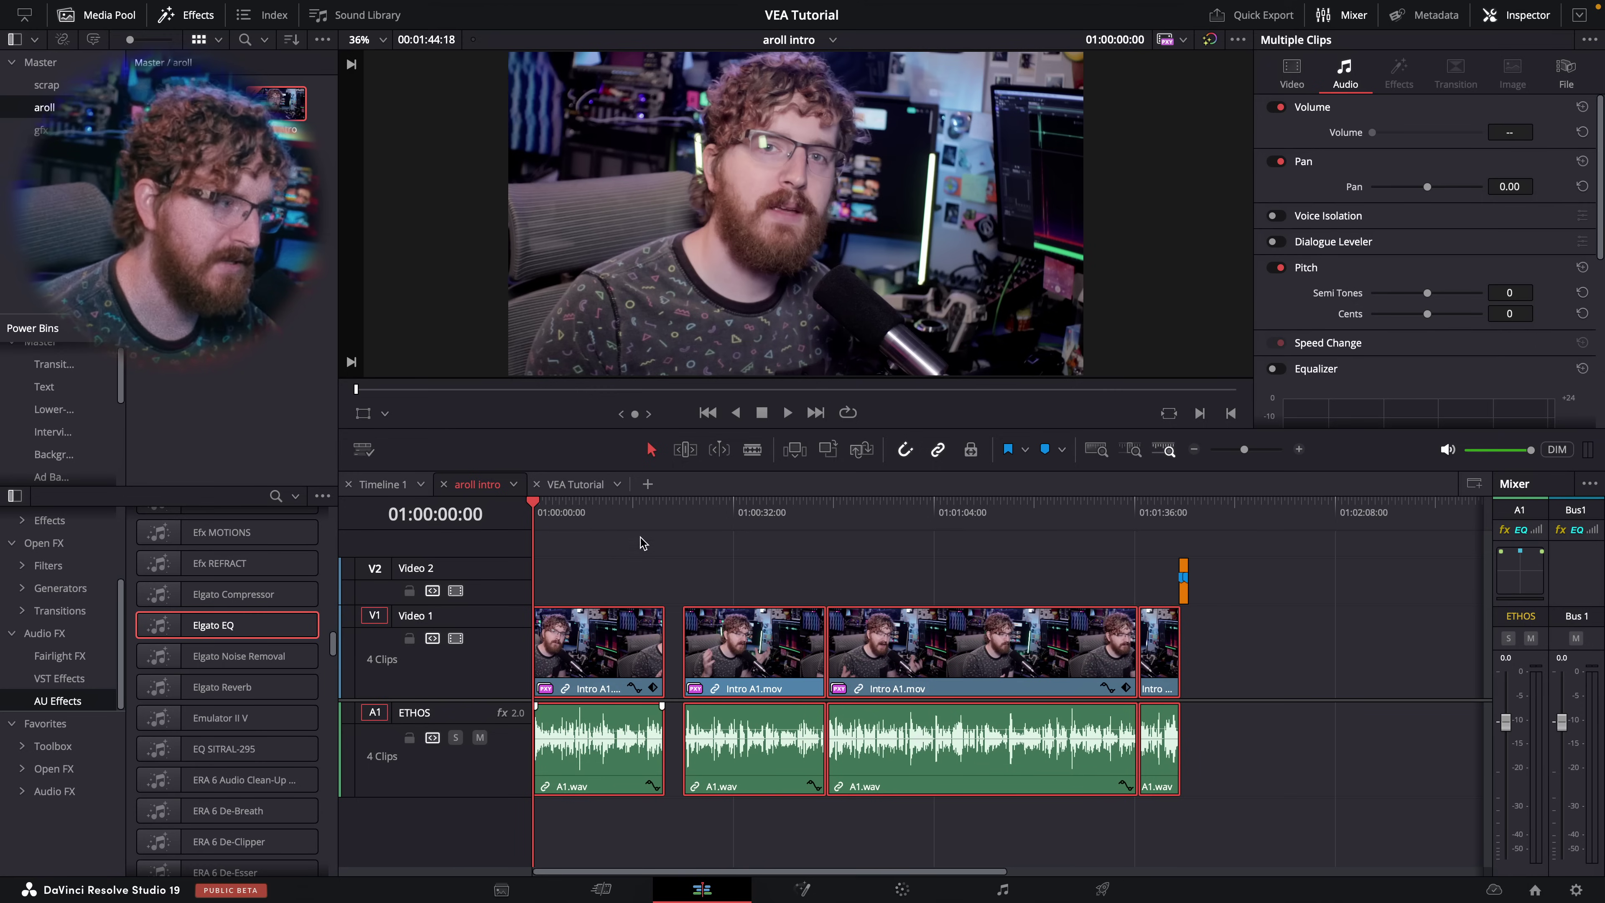
pyautogui.click(572, 484)
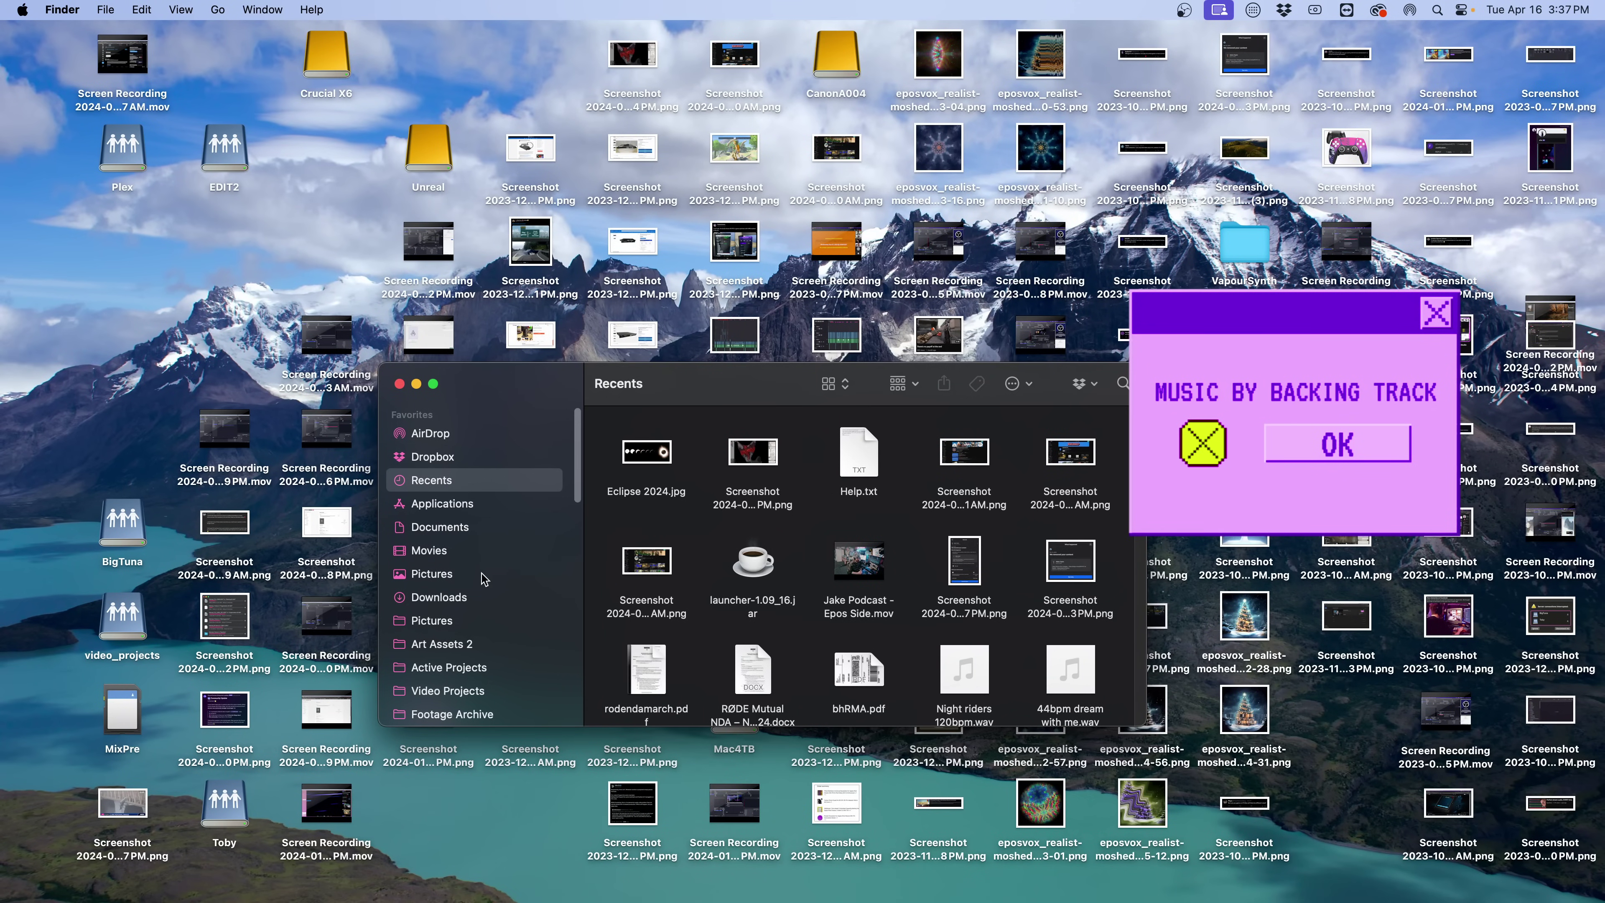
# Open the Backing Track music folder from the Finder sidebar favourites
pyautogui.scroll(-5, 485, 579)
pyautogui.click(478, 457)
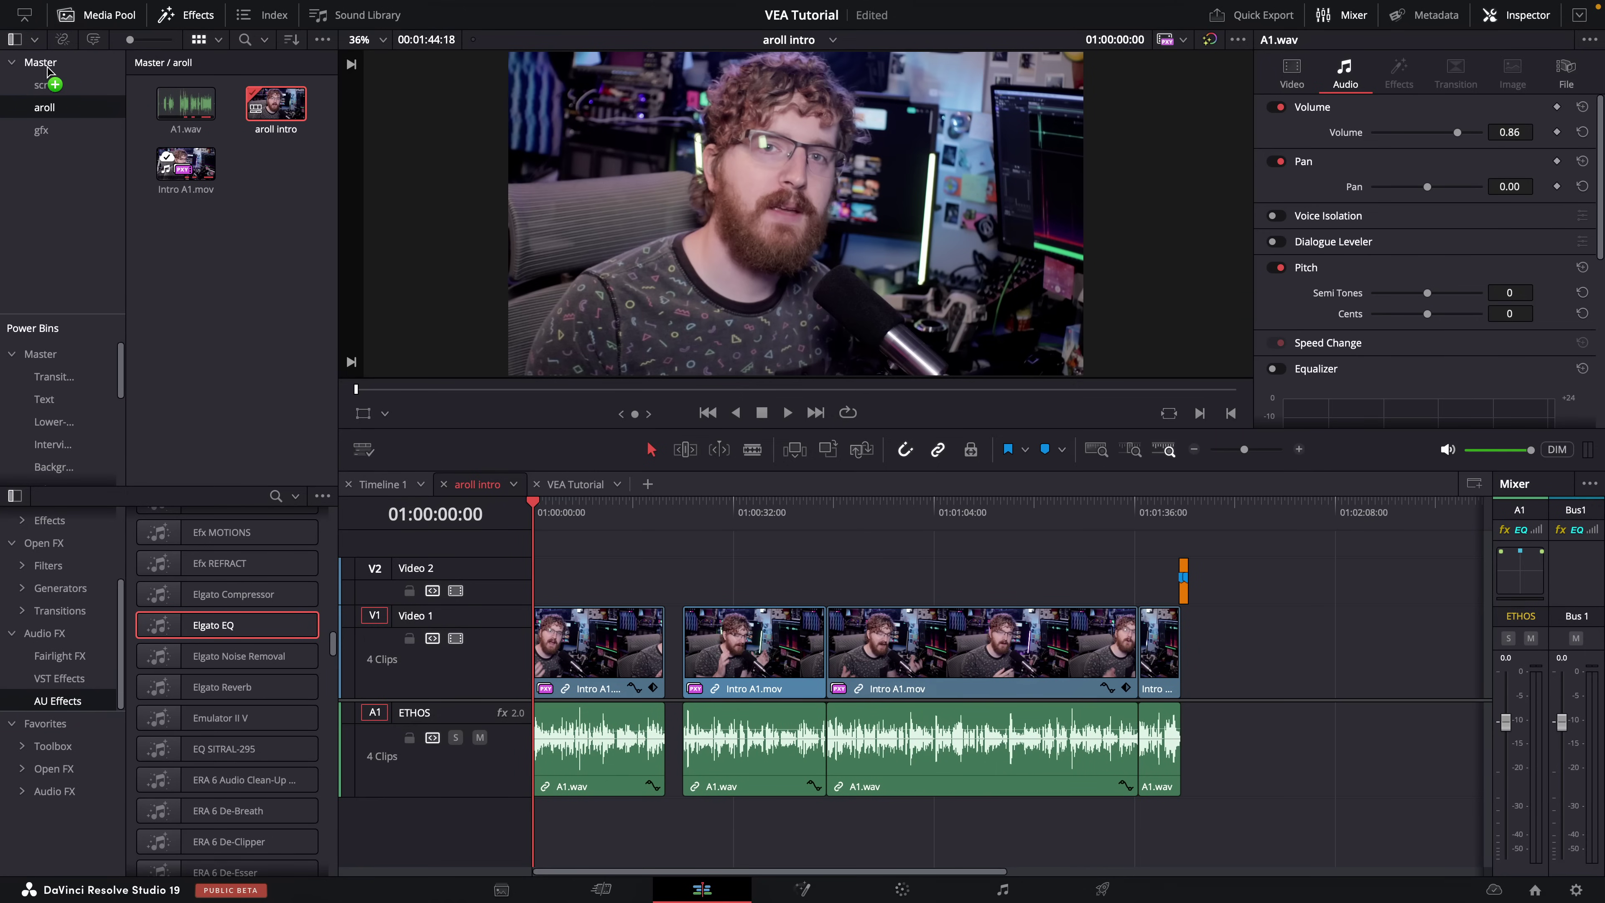
# Open the ChipRock Vol 1 bin and preview A_New_Dawn, Rock_Man and Chaos_Theatre in the source viewer
pyautogui.click(307, 341)
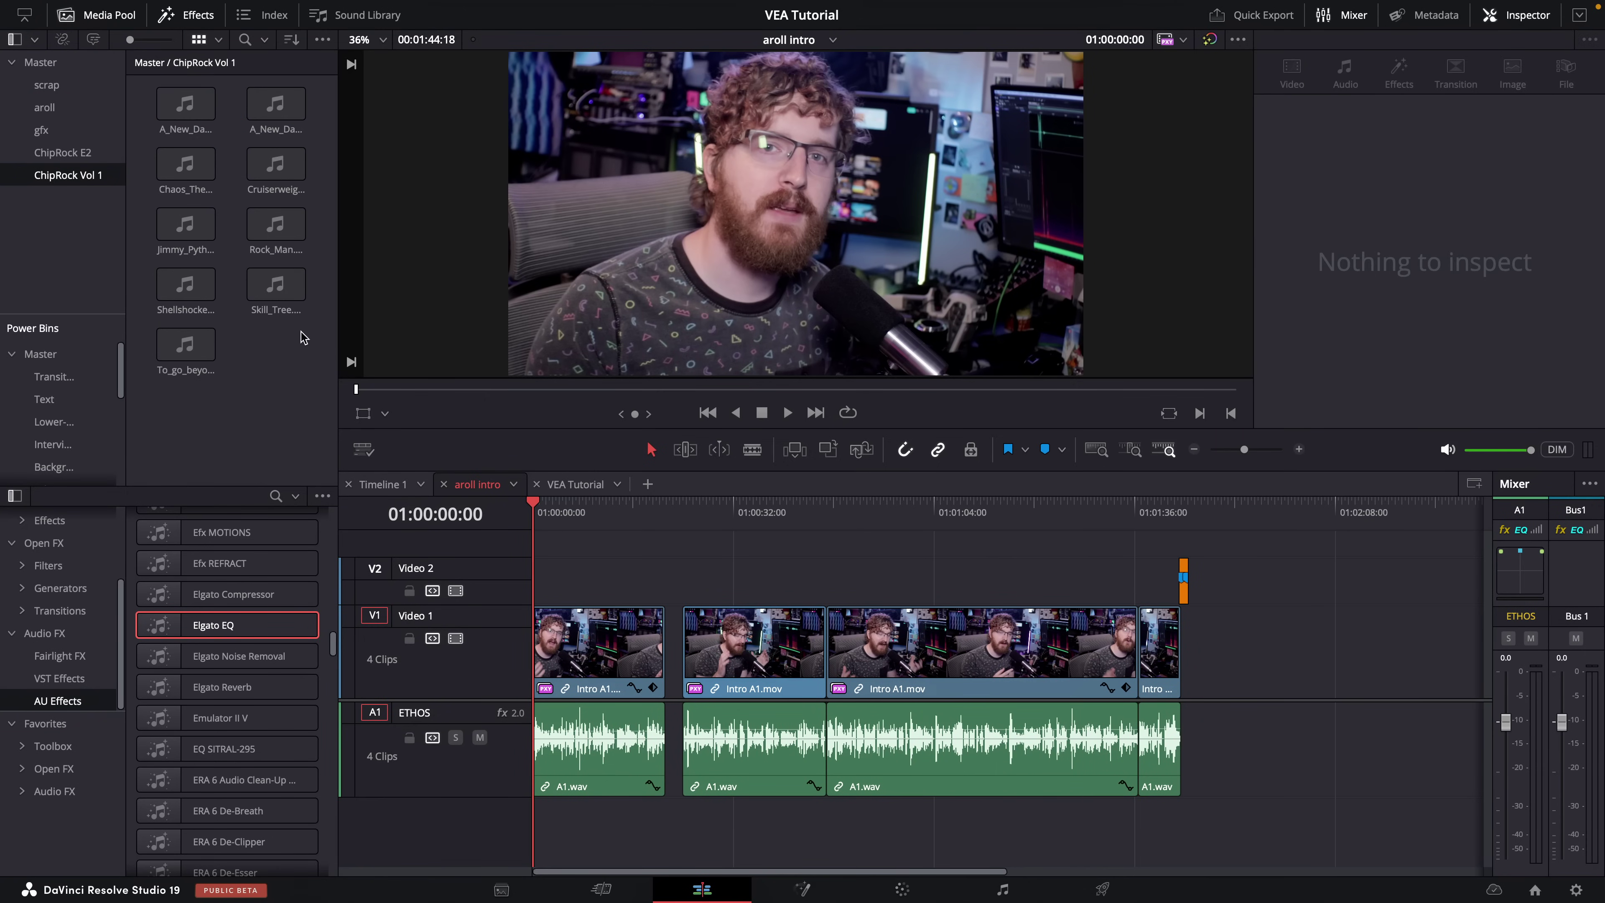
pyautogui.click(281, 109)
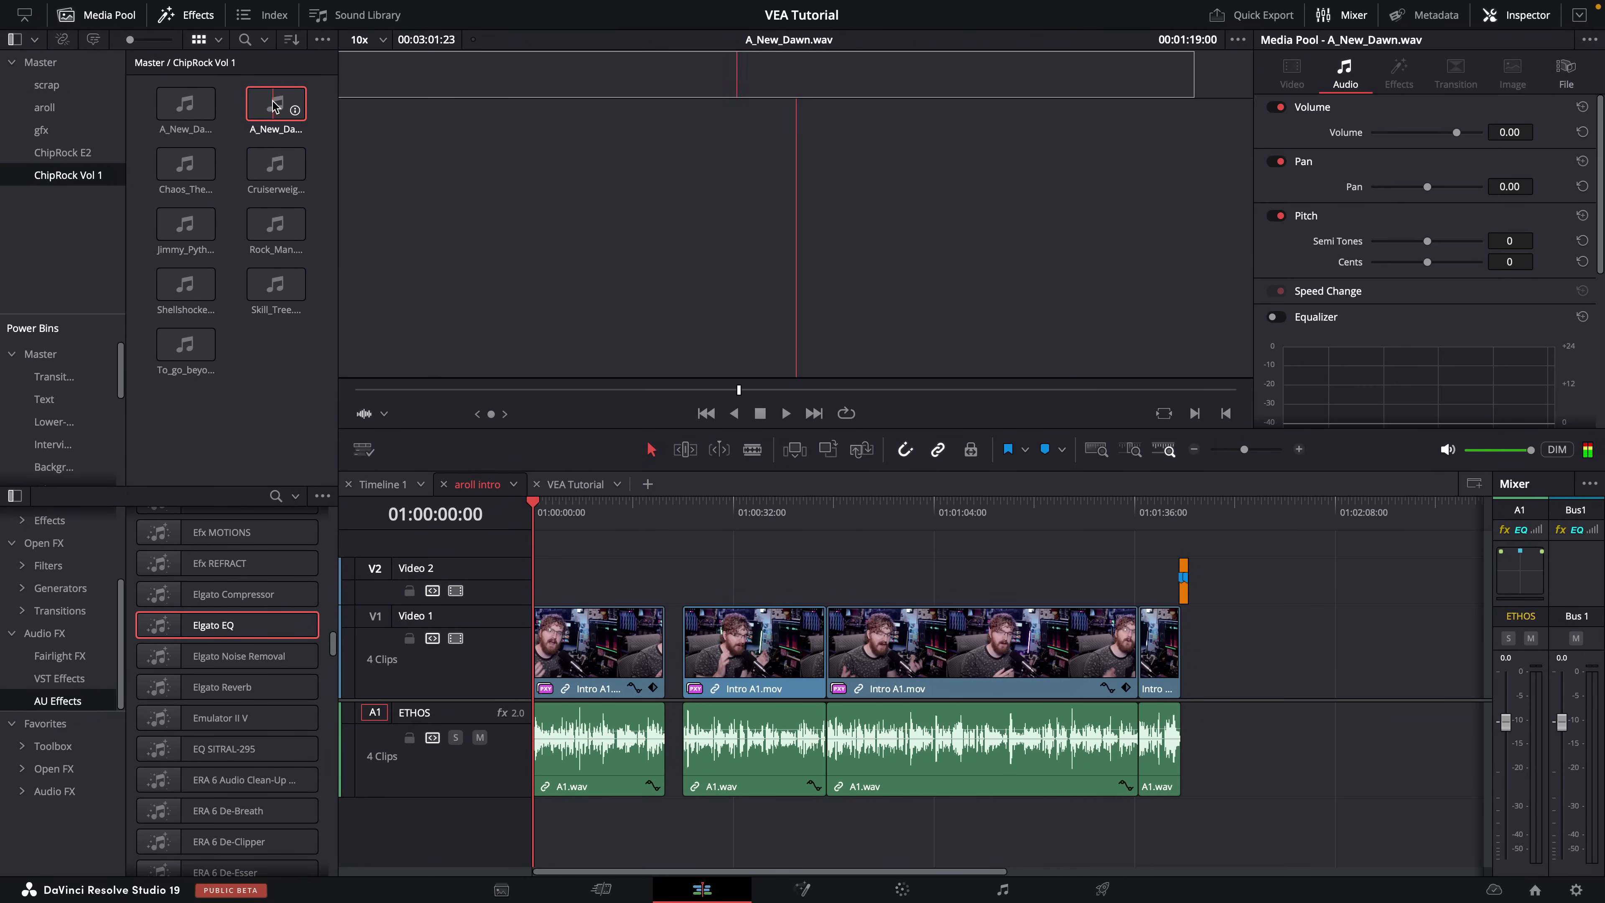
pyautogui.click(530, 72)
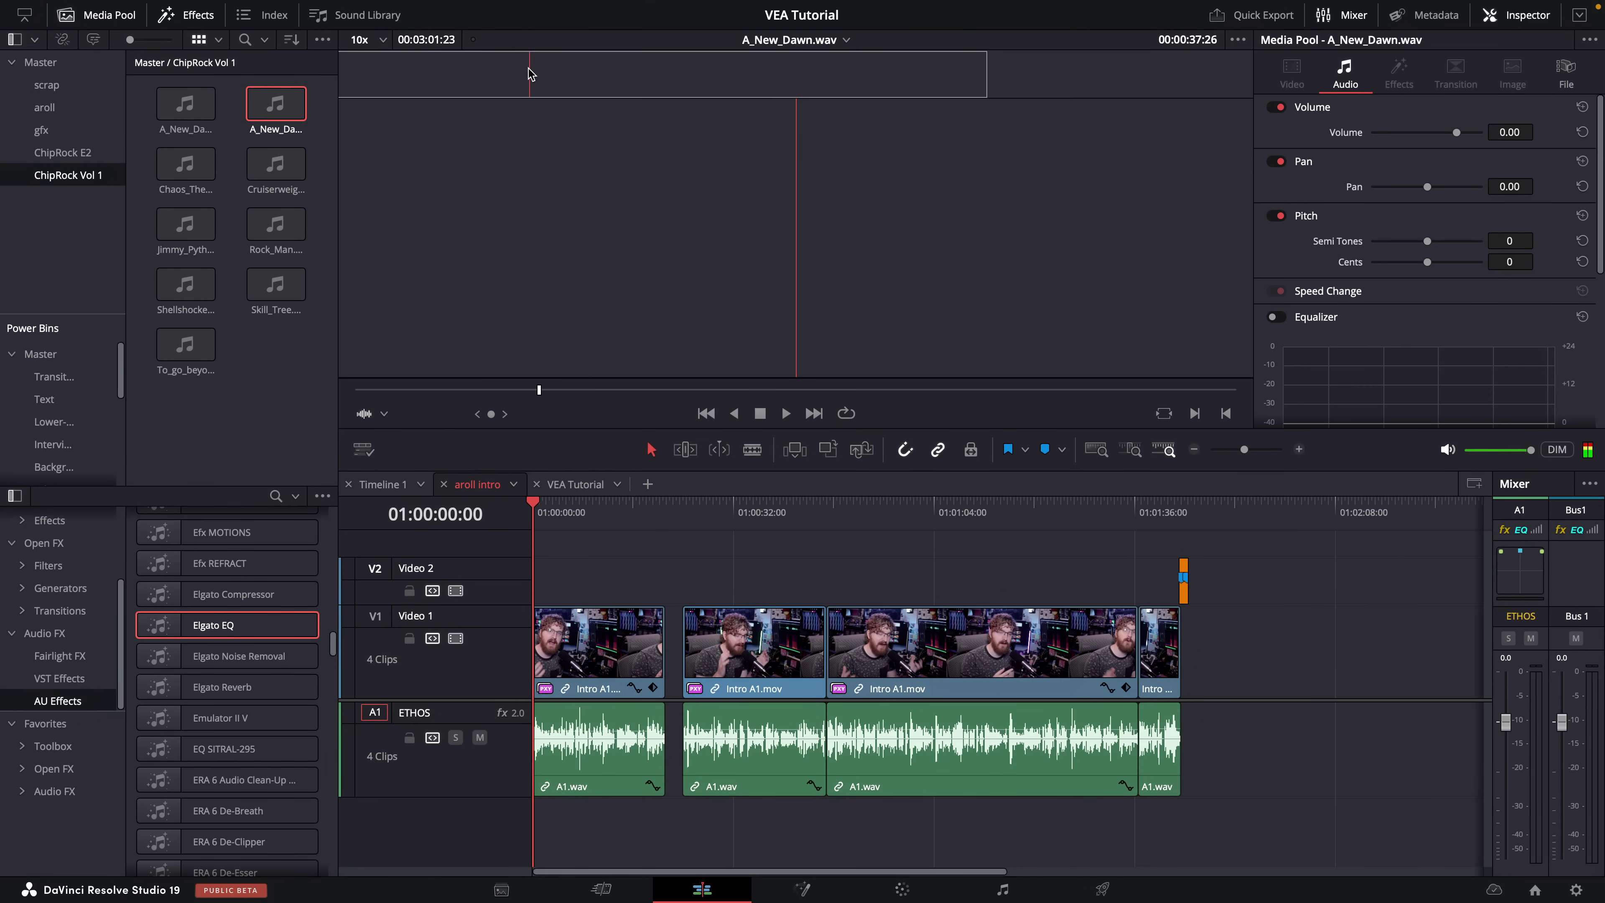
pyautogui.click(275, 224)
pyautogui.click(478, 81)
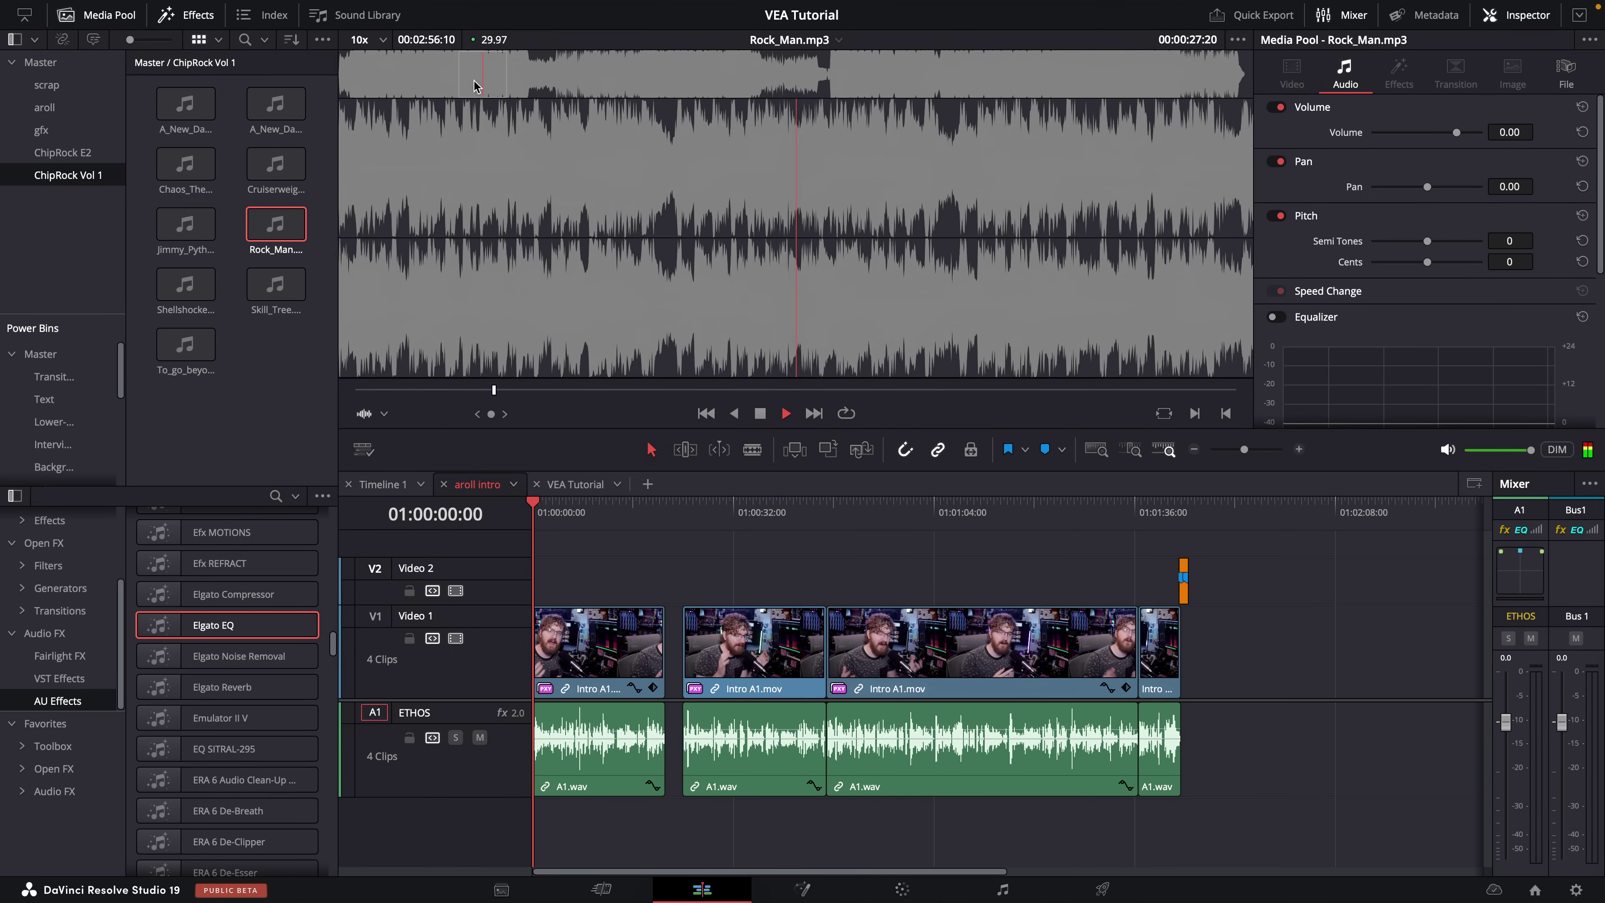
pyautogui.click(185, 164)
pyautogui.click(531, 68)
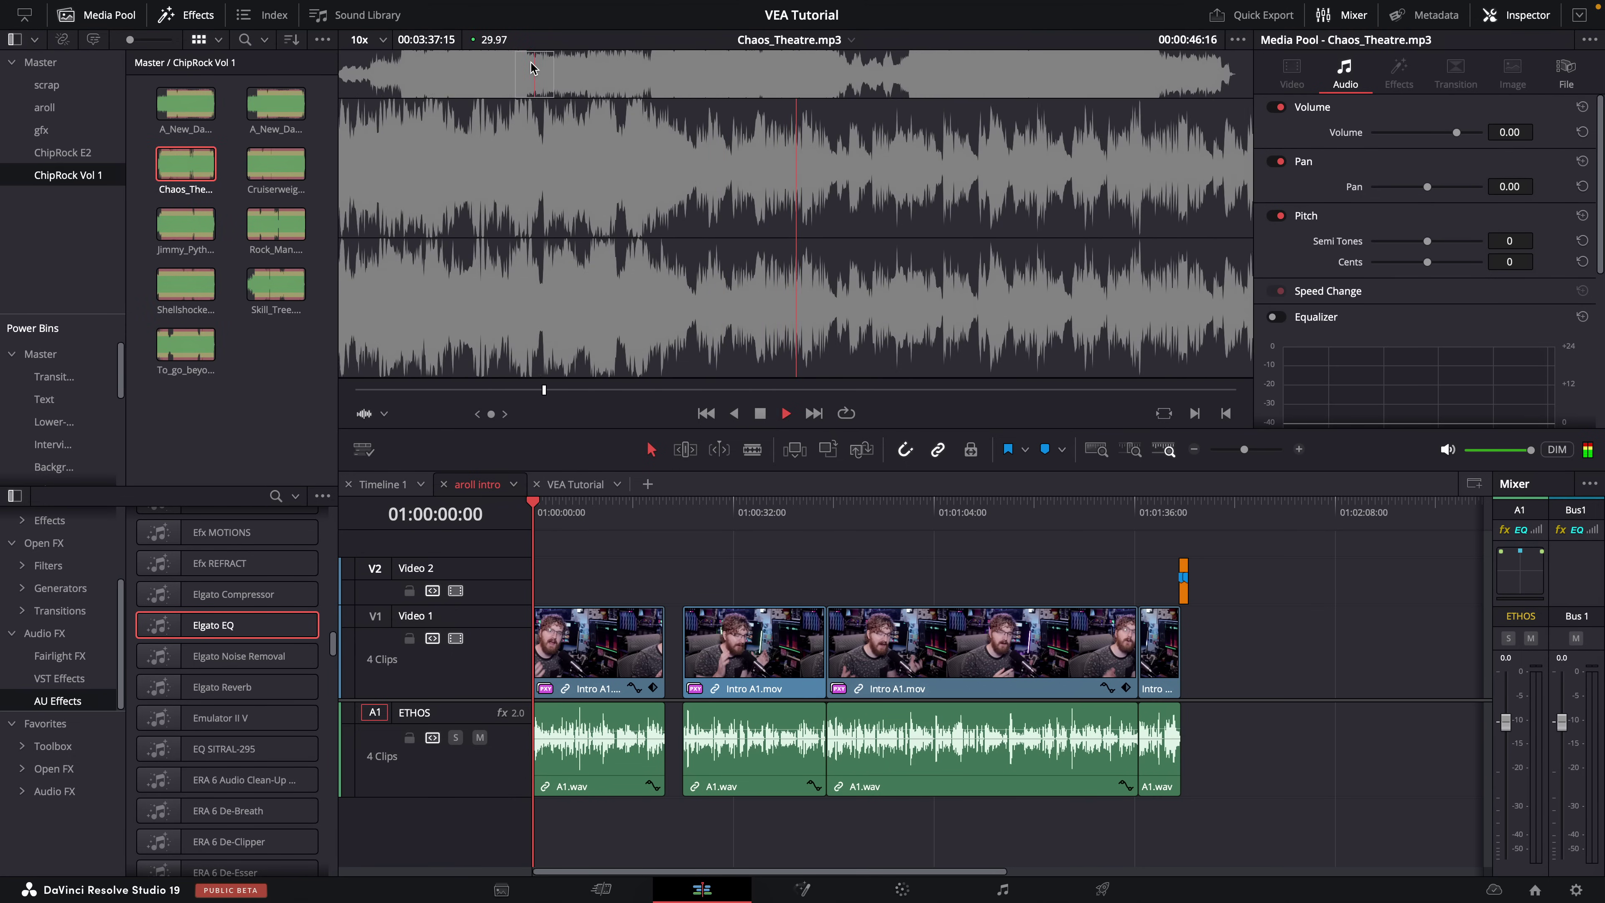
pyautogui.click(530, 68)
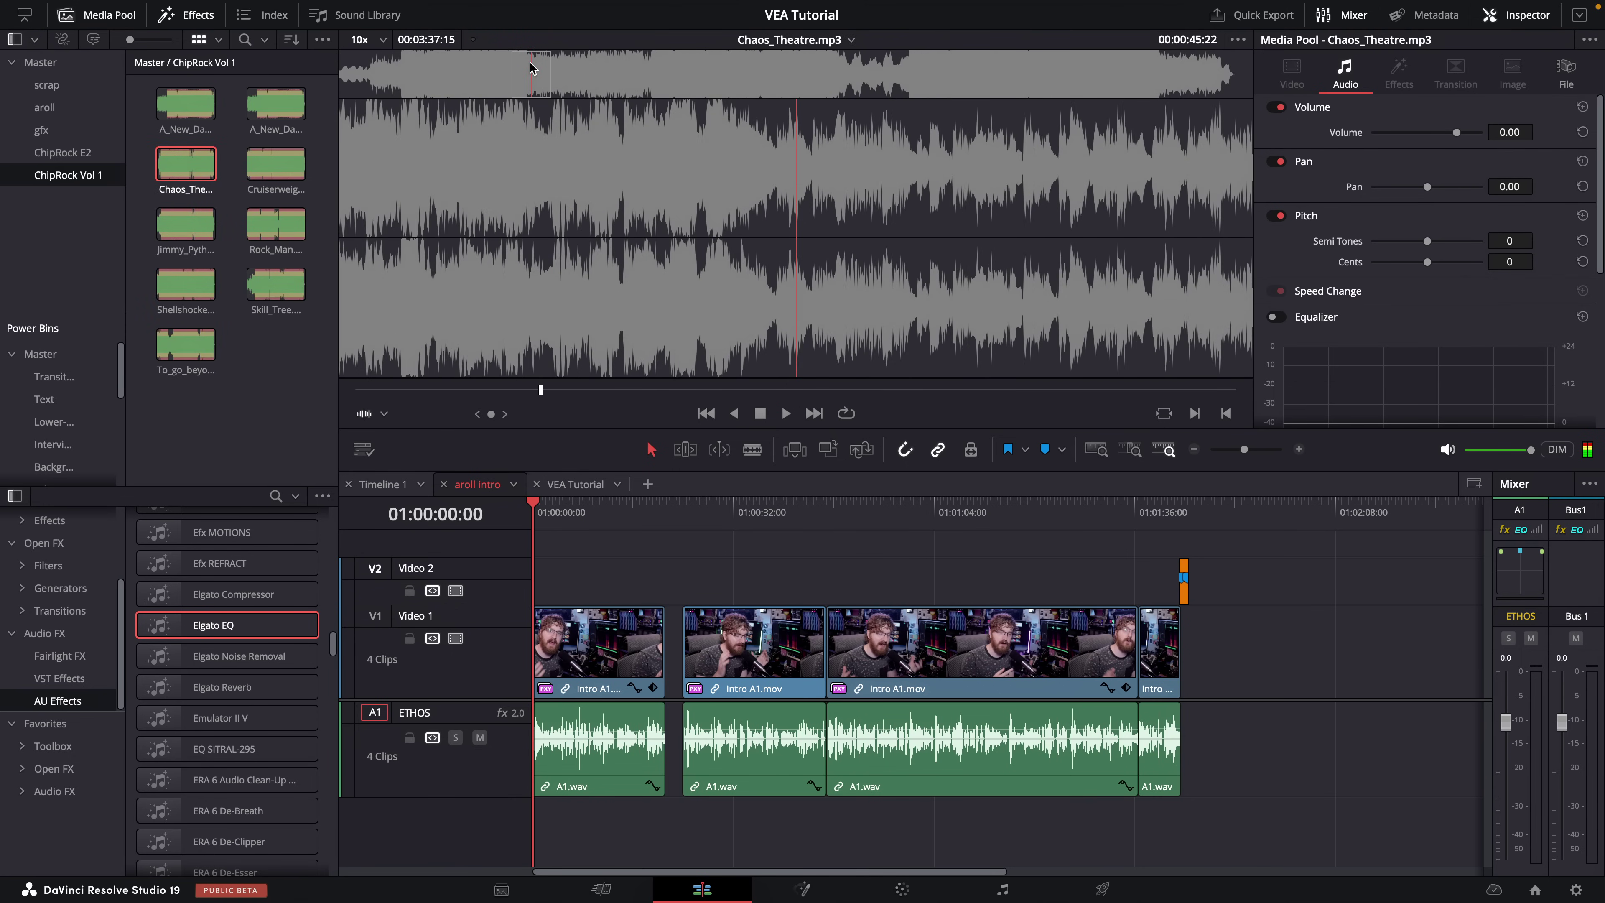
# Mark an In point on Chaos_Theatre and drag it onto a new Audio 2 track below ETHOS
pyautogui.press('i')
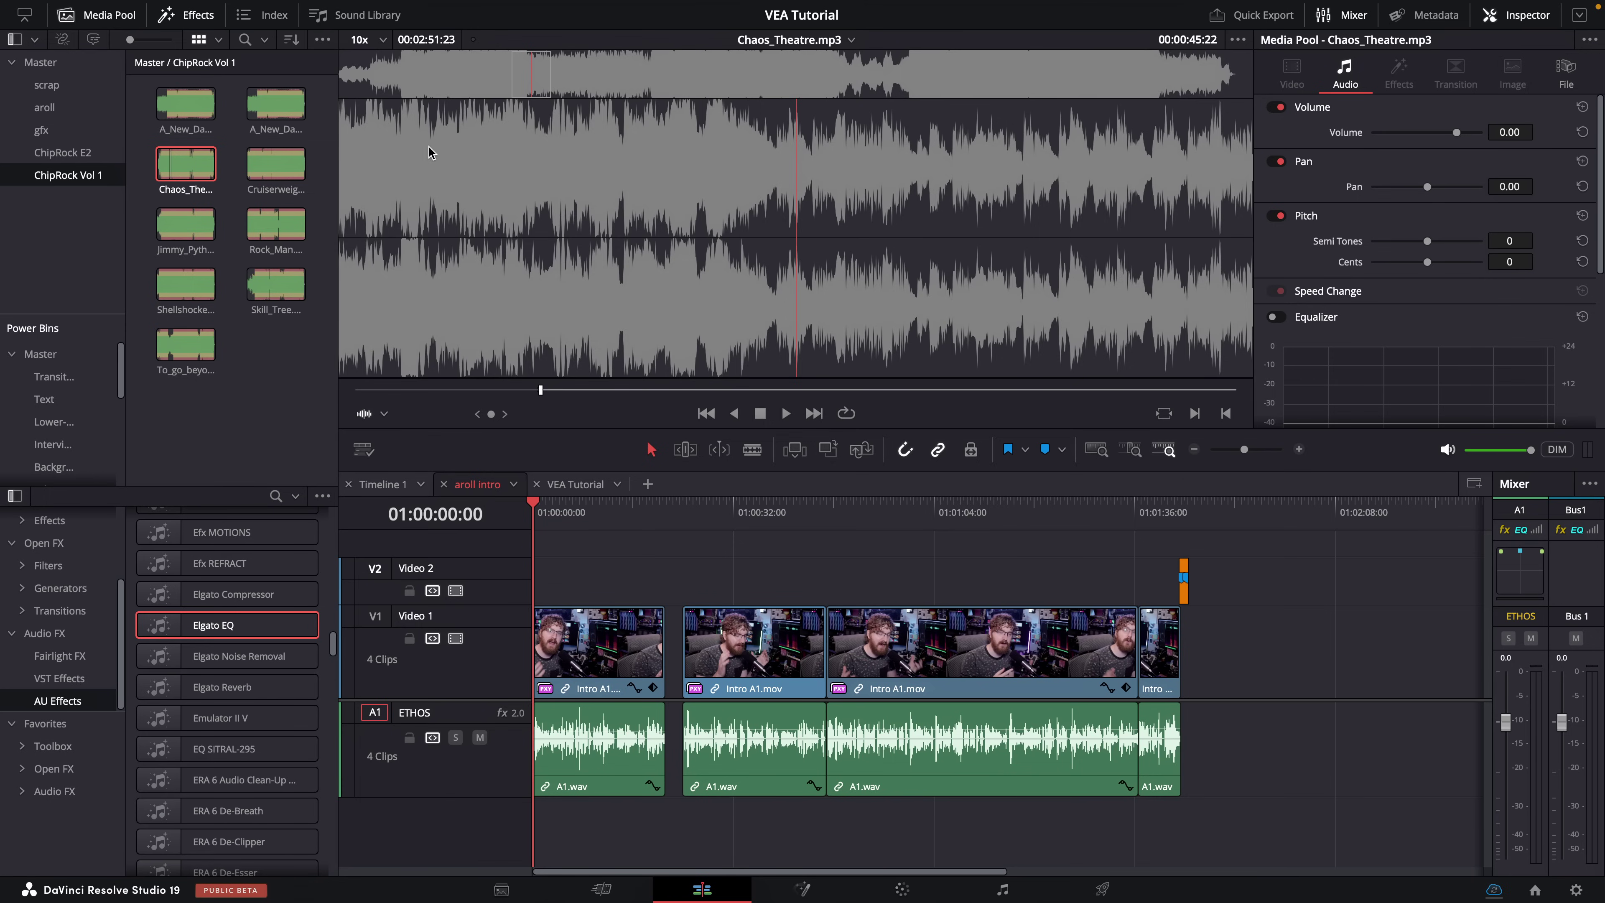
pyautogui.moveTo(202, 164); pyautogui.dragTo(537, 815)
pyautogui.scroll(-2, 503, 698)
pyautogui.click(663, 514)
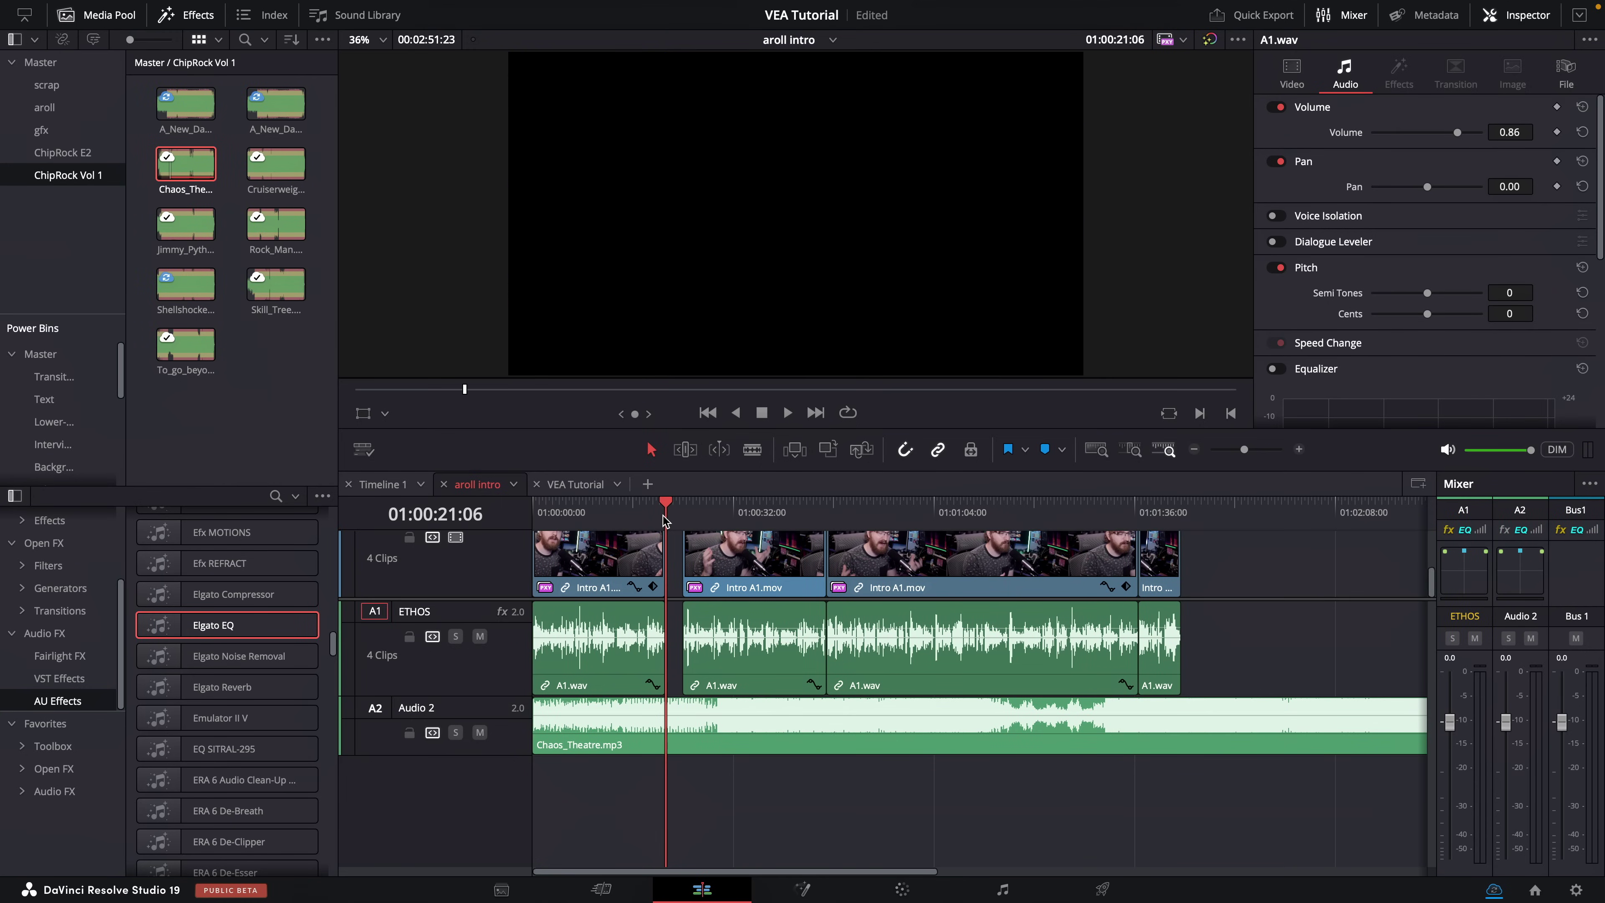
# Blade the Chaos_Theatre music at about 01:01:44 by the stinger and delete the leftover part
pyautogui.scroll(2, 515, 610)
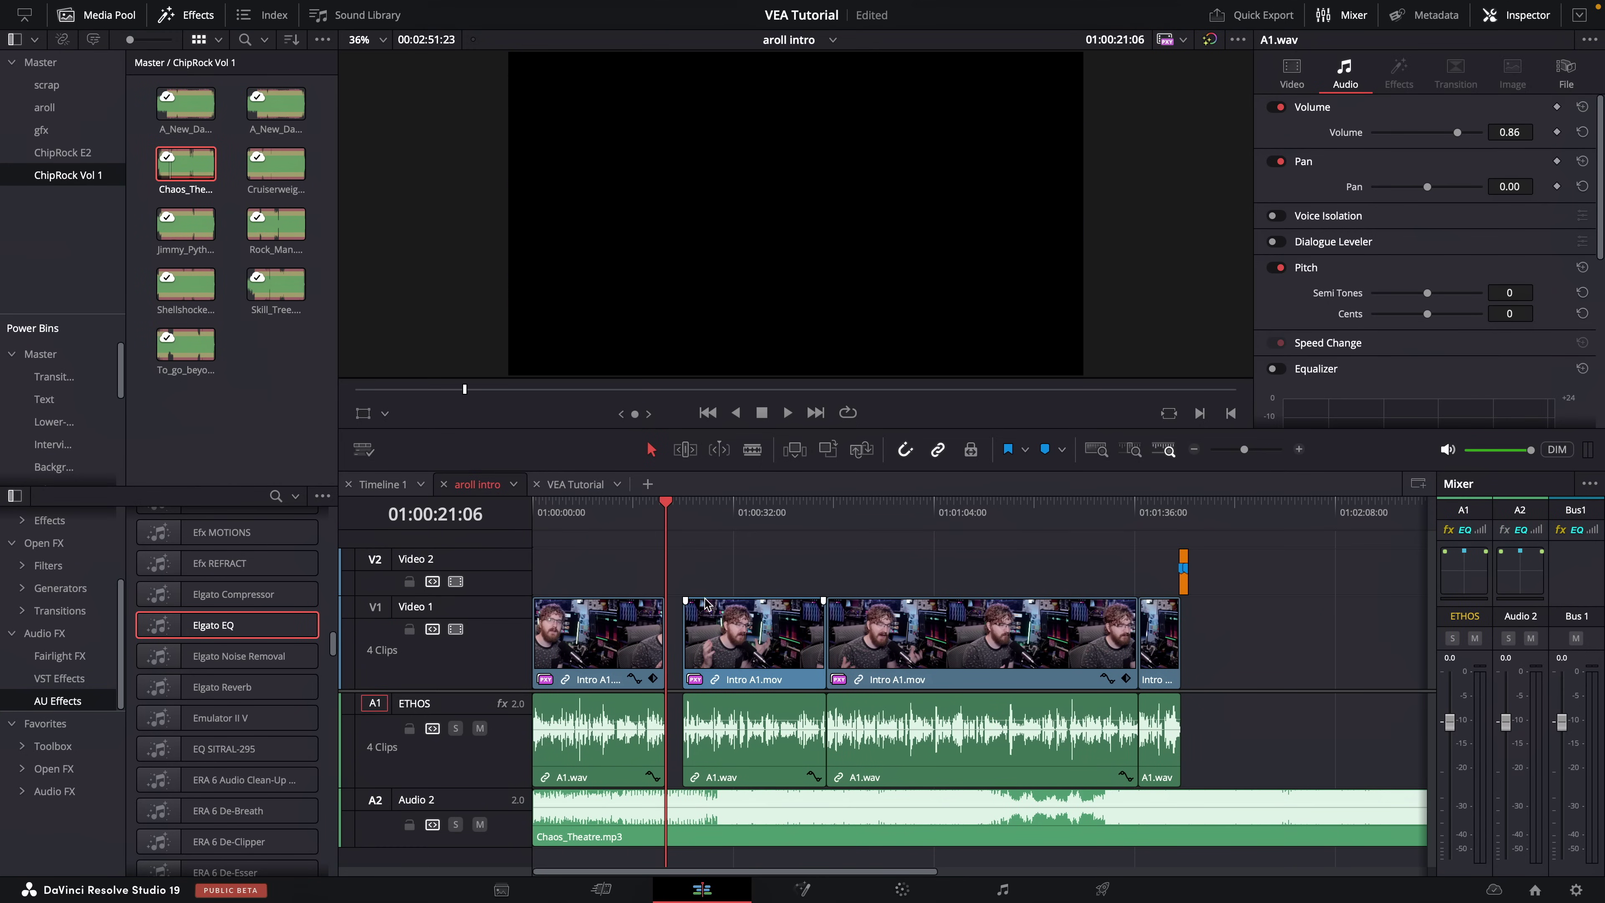
pyautogui.click(1187, 515)
pyautogui.hotkey('ctrl', '=')
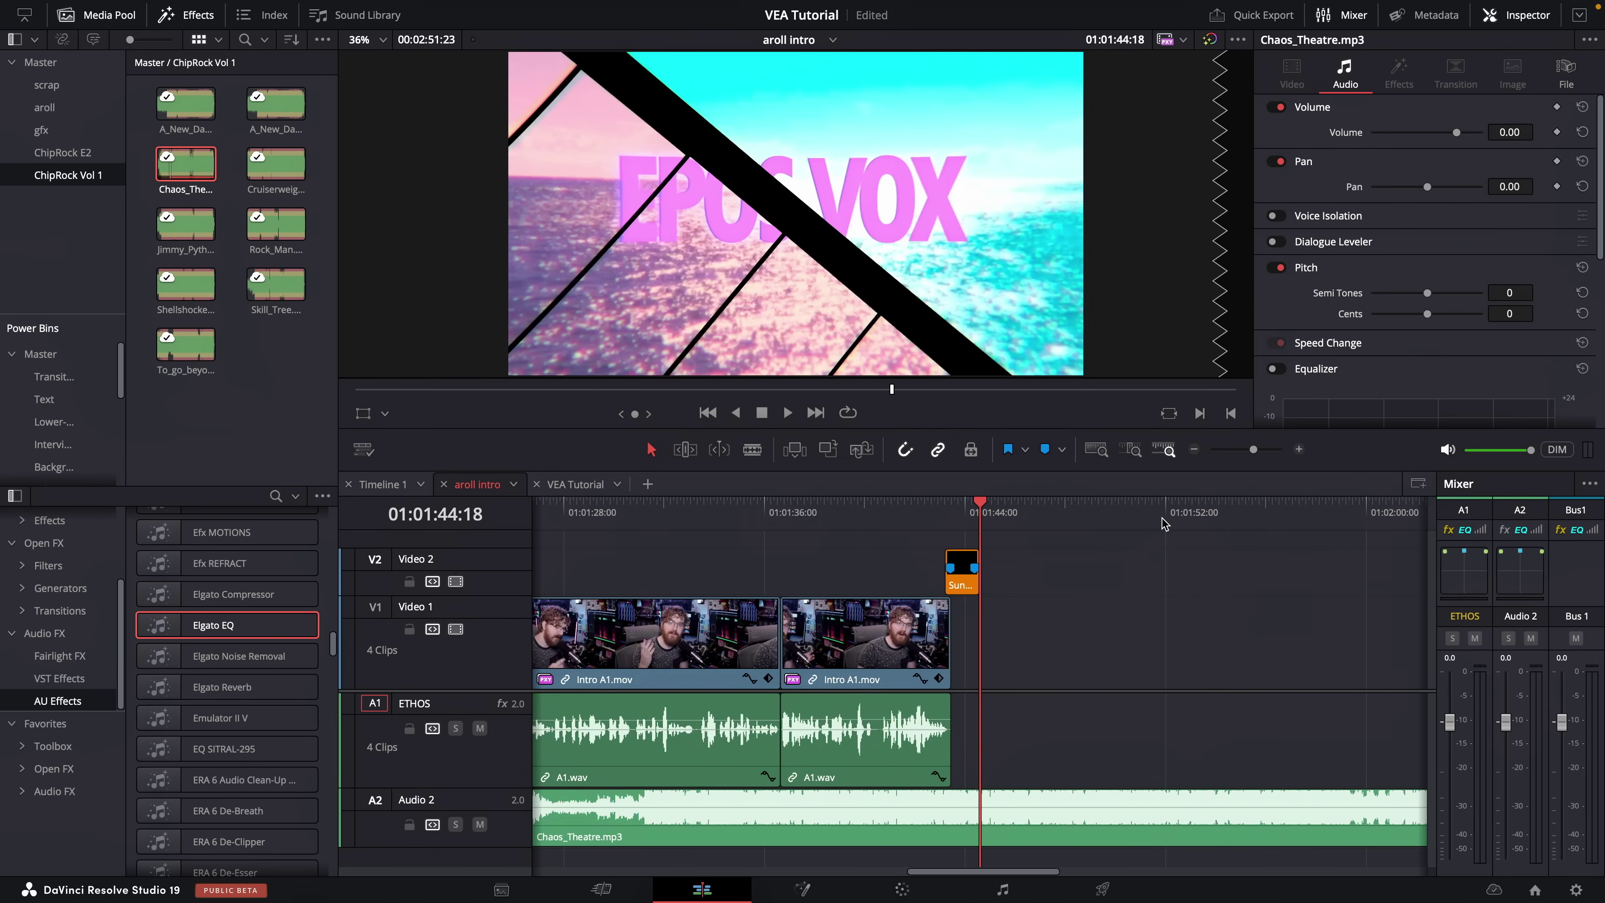
pyautogui.click(922, 515)
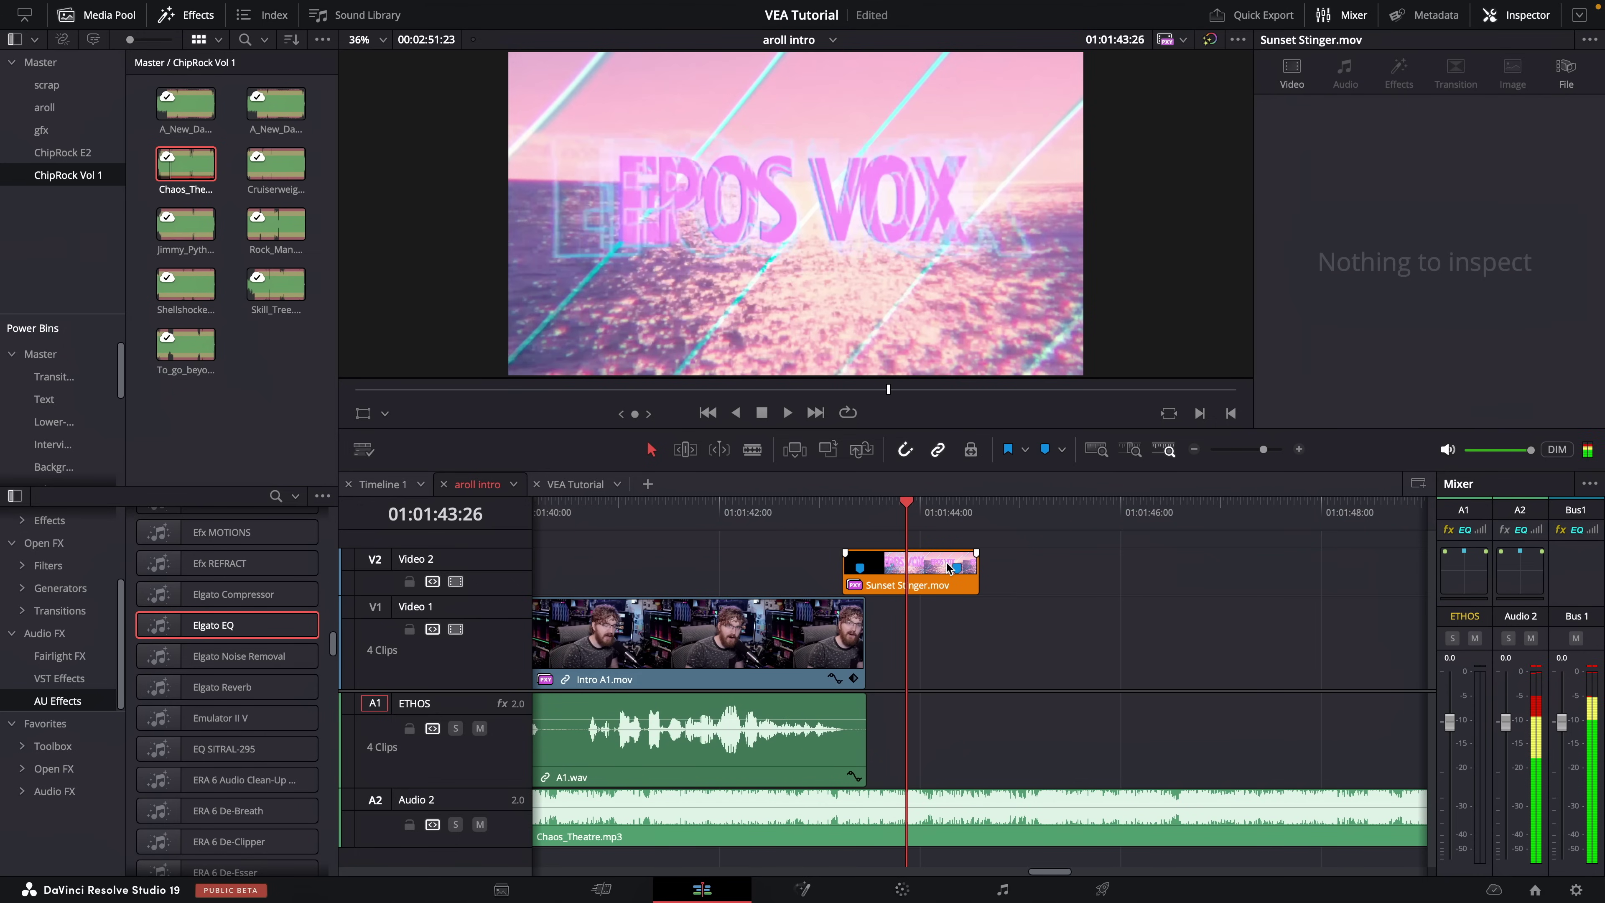
pyautogui.press('b')
pyautogui.click(989, 797)
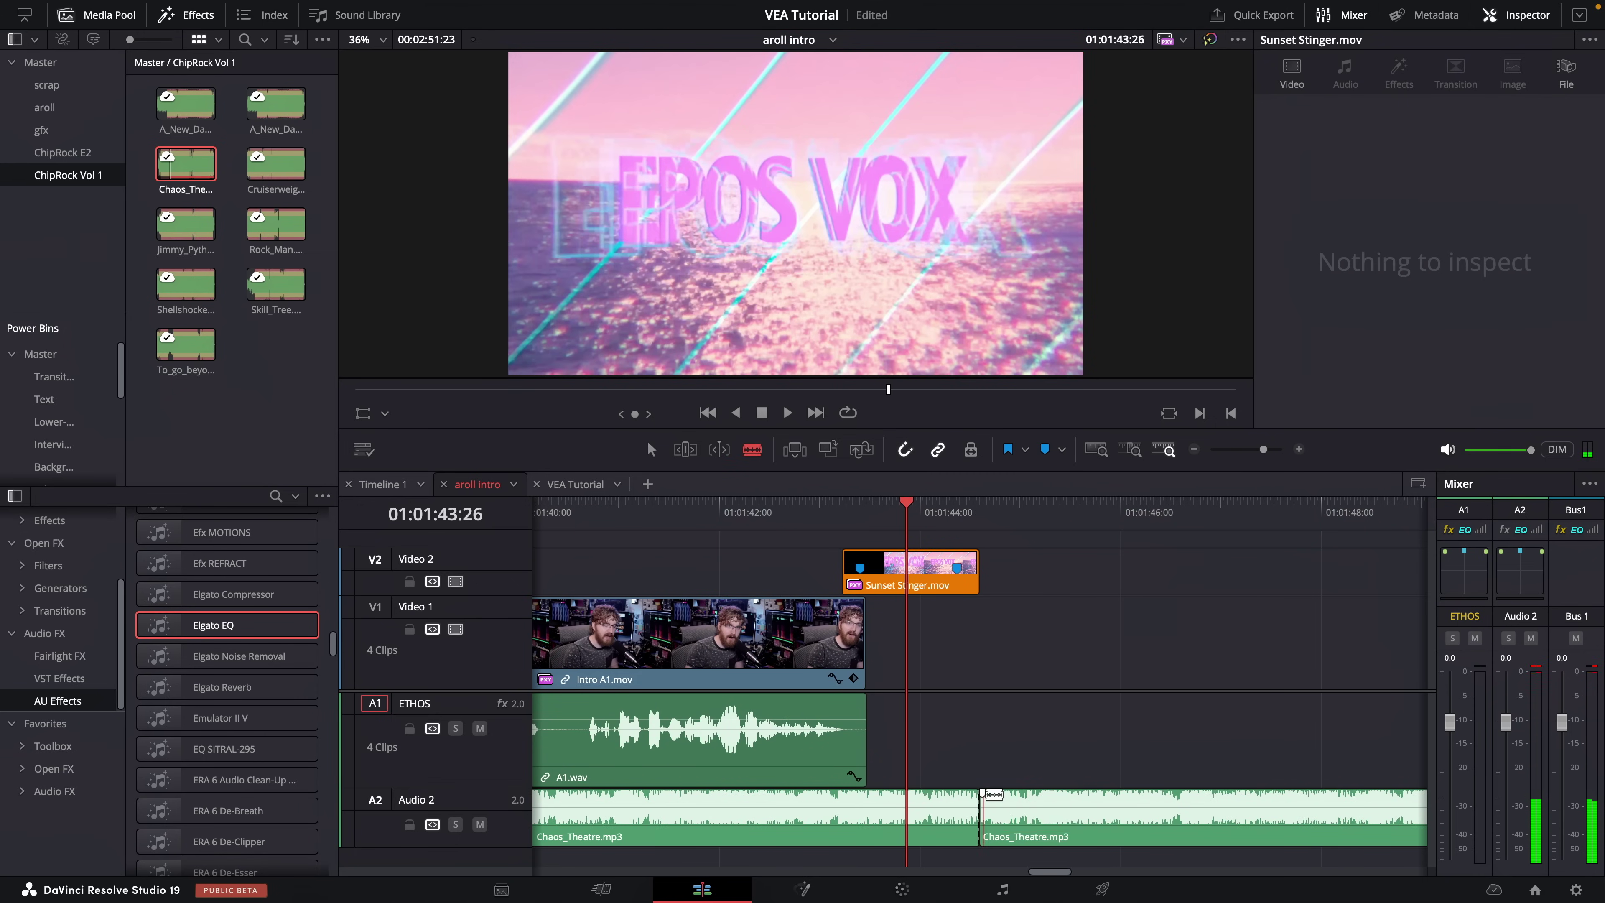
pyautogui.press('a')
pyautogui.click(993, 806)
pyautogui.press('Delete')
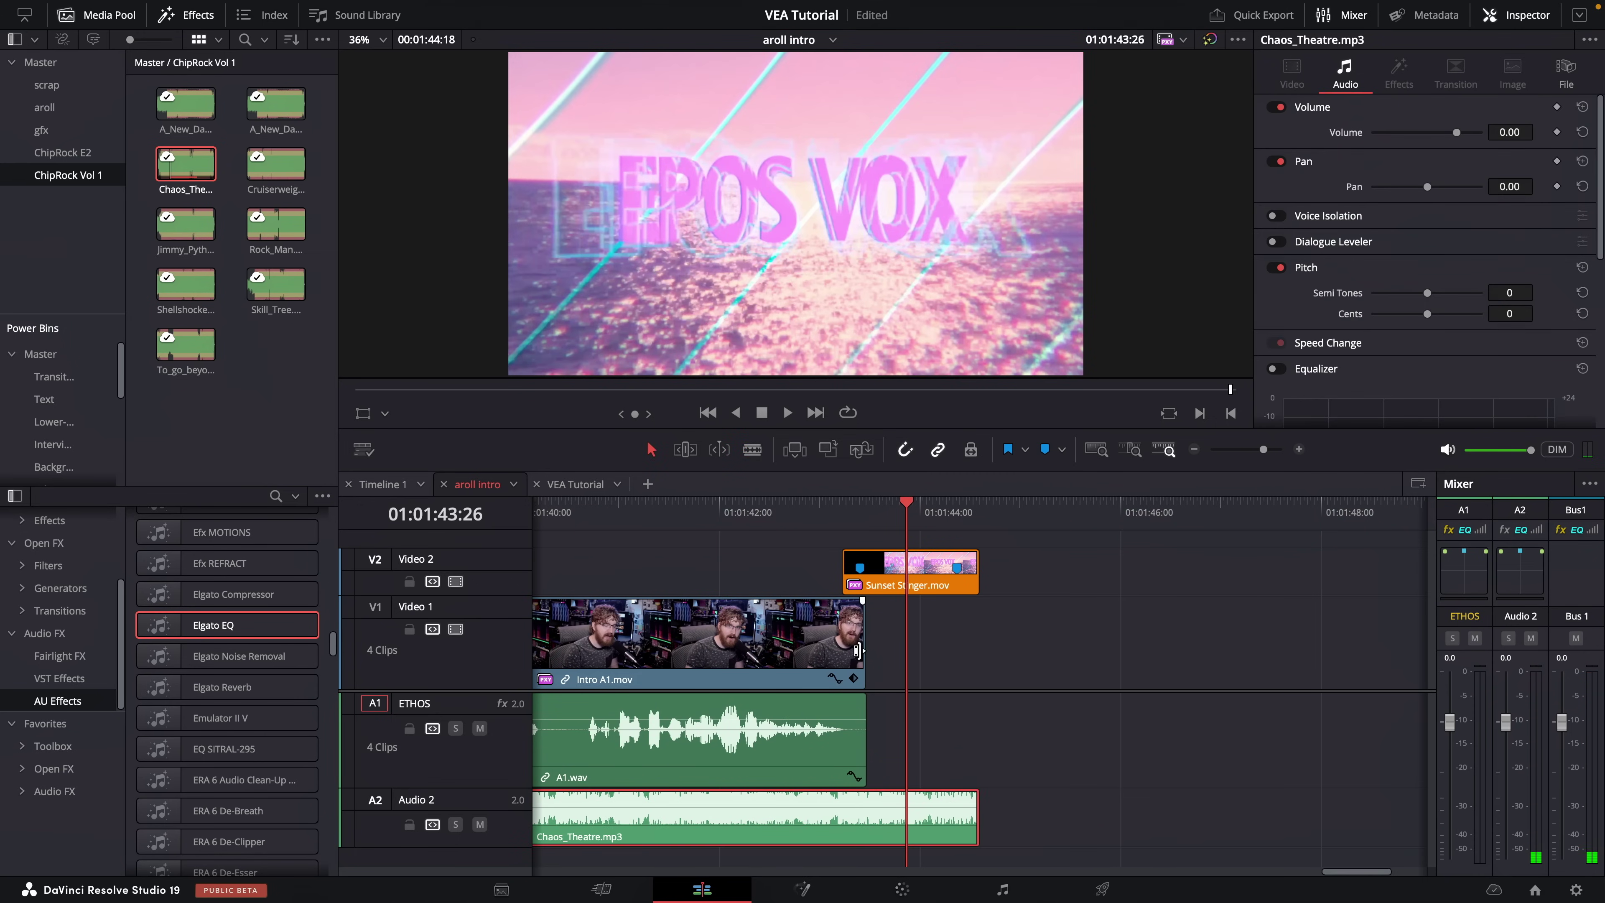
# Return the playhead to 01:00:17:09 and start renaming the Audio 2 track
pyautogui.scroll(-6, 725, 591)
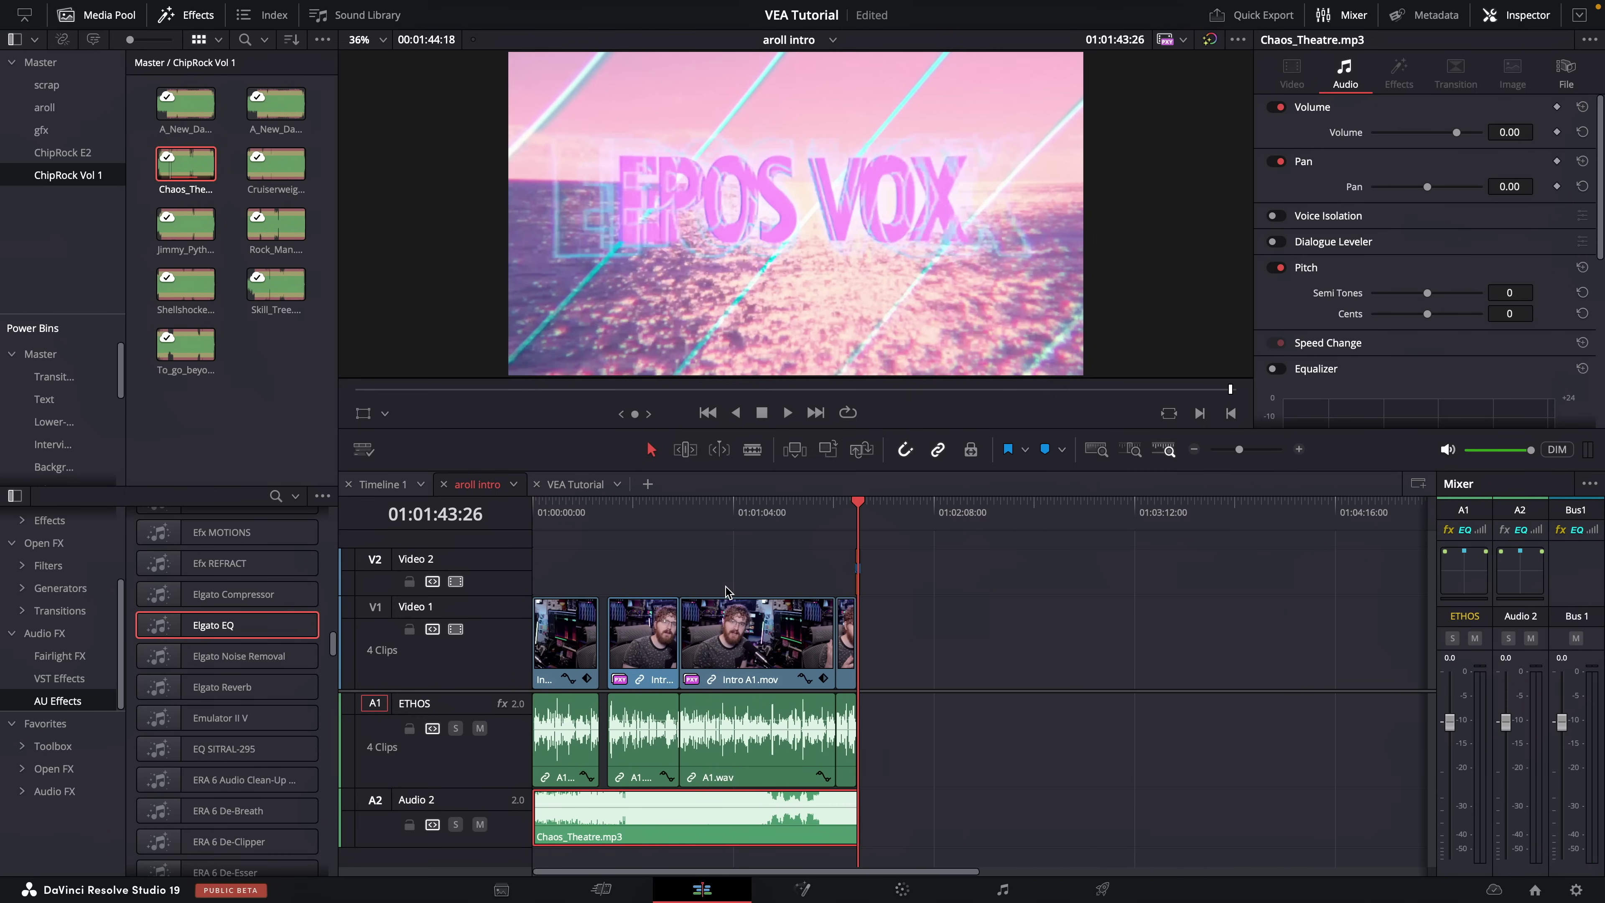
pyautogui.click(590, 511)
pyautogui.scroll(5, 699, 556)
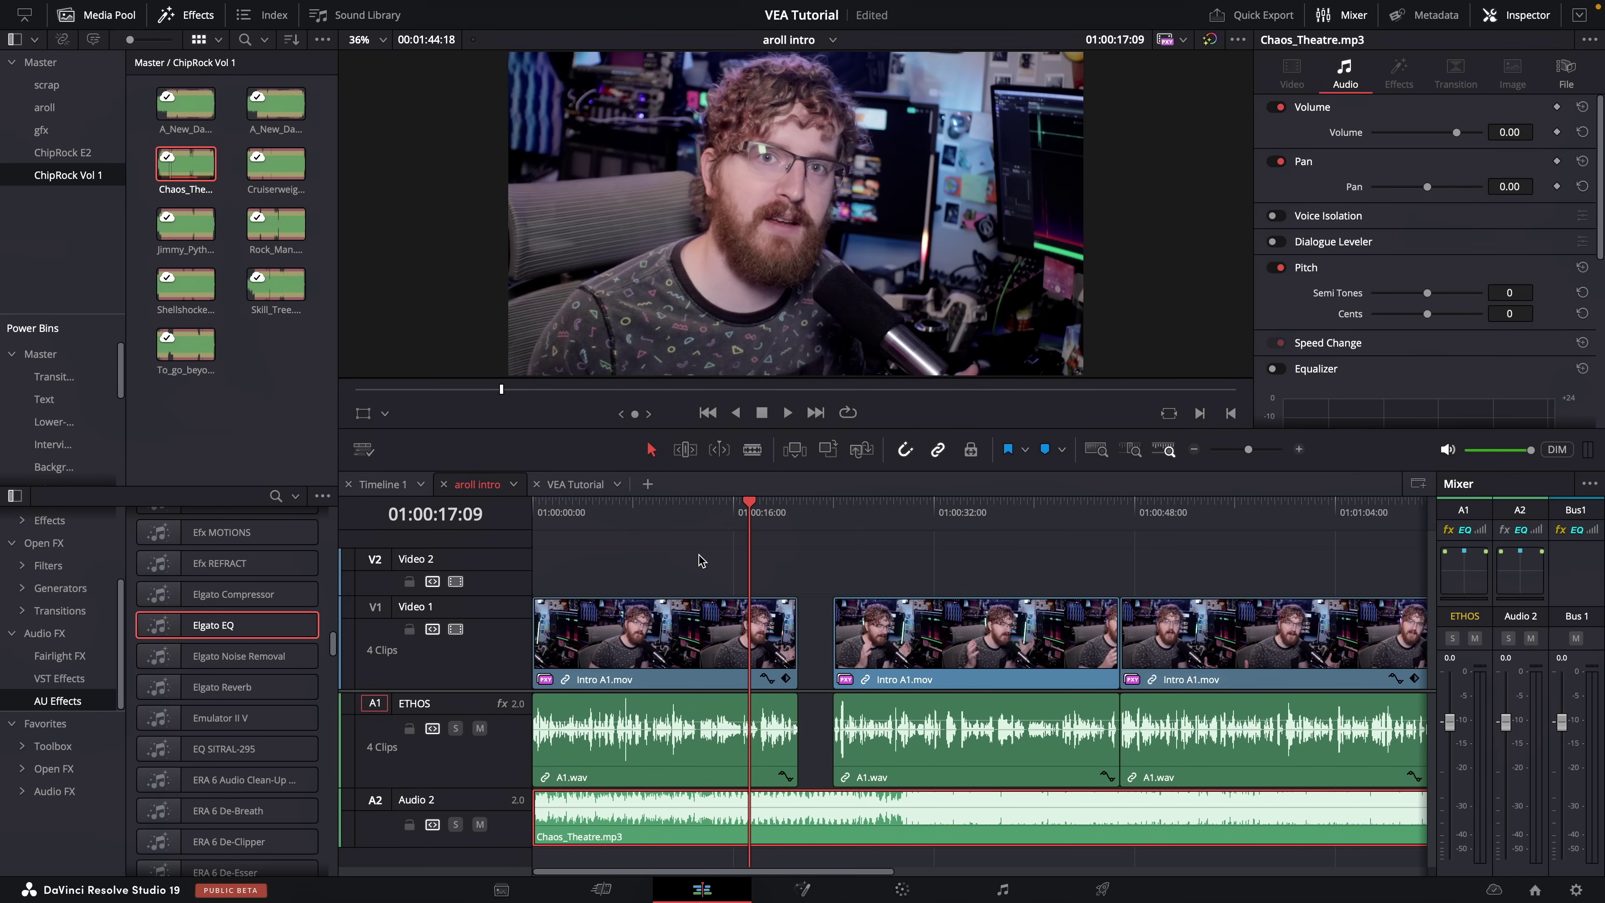
pyautogui.scroll(-5, 1276, 345)
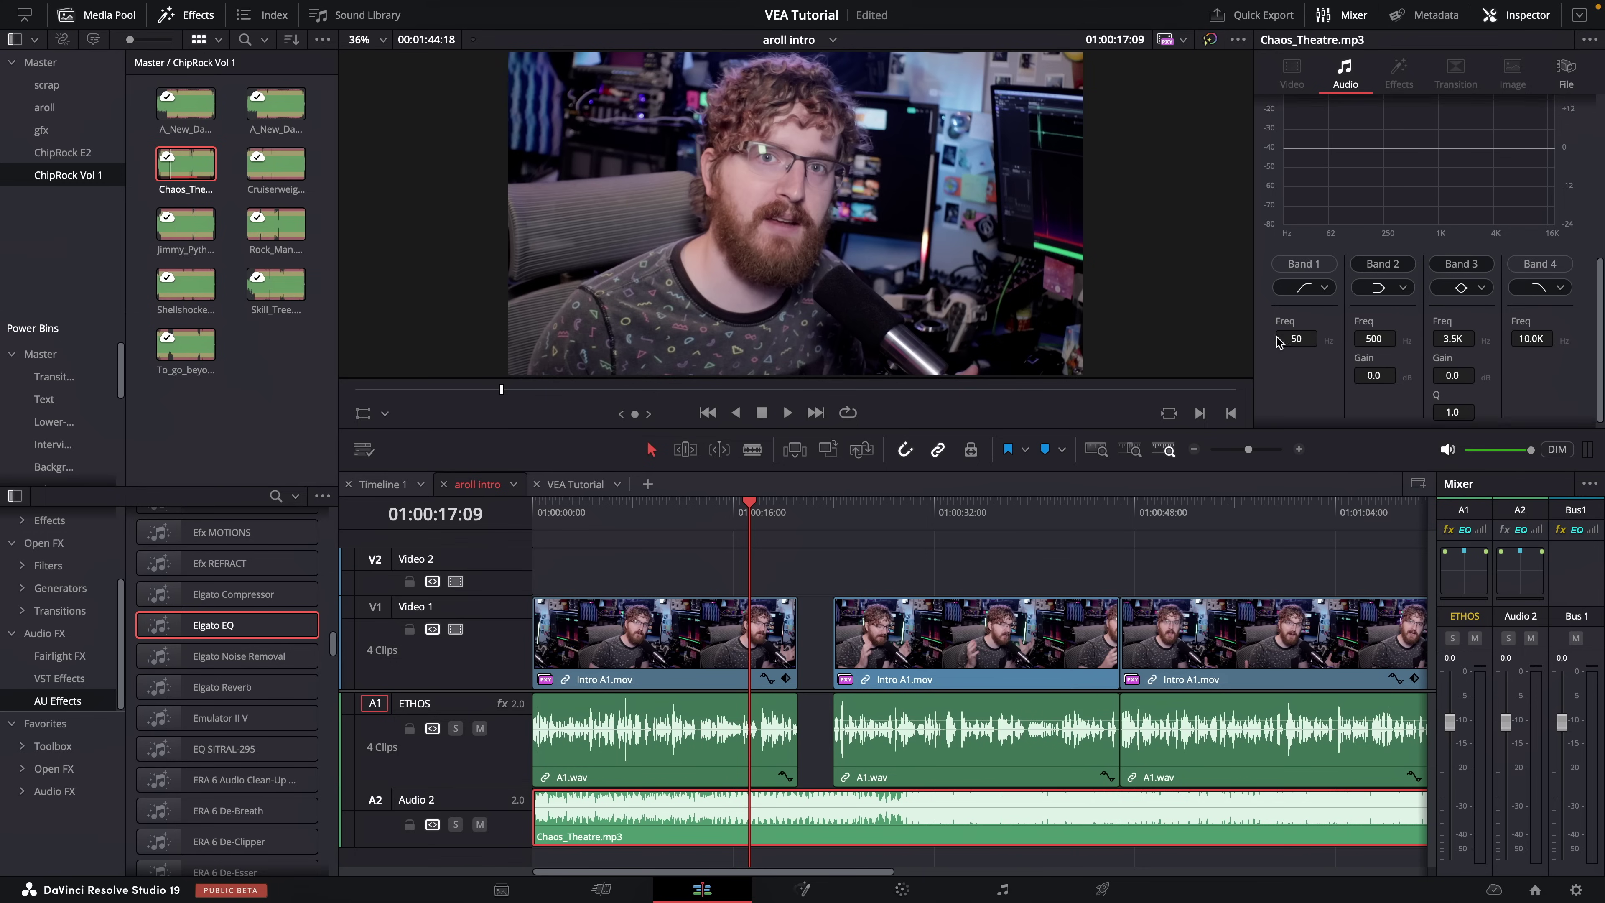
pyautogui.scroll(5, 1279, 340)
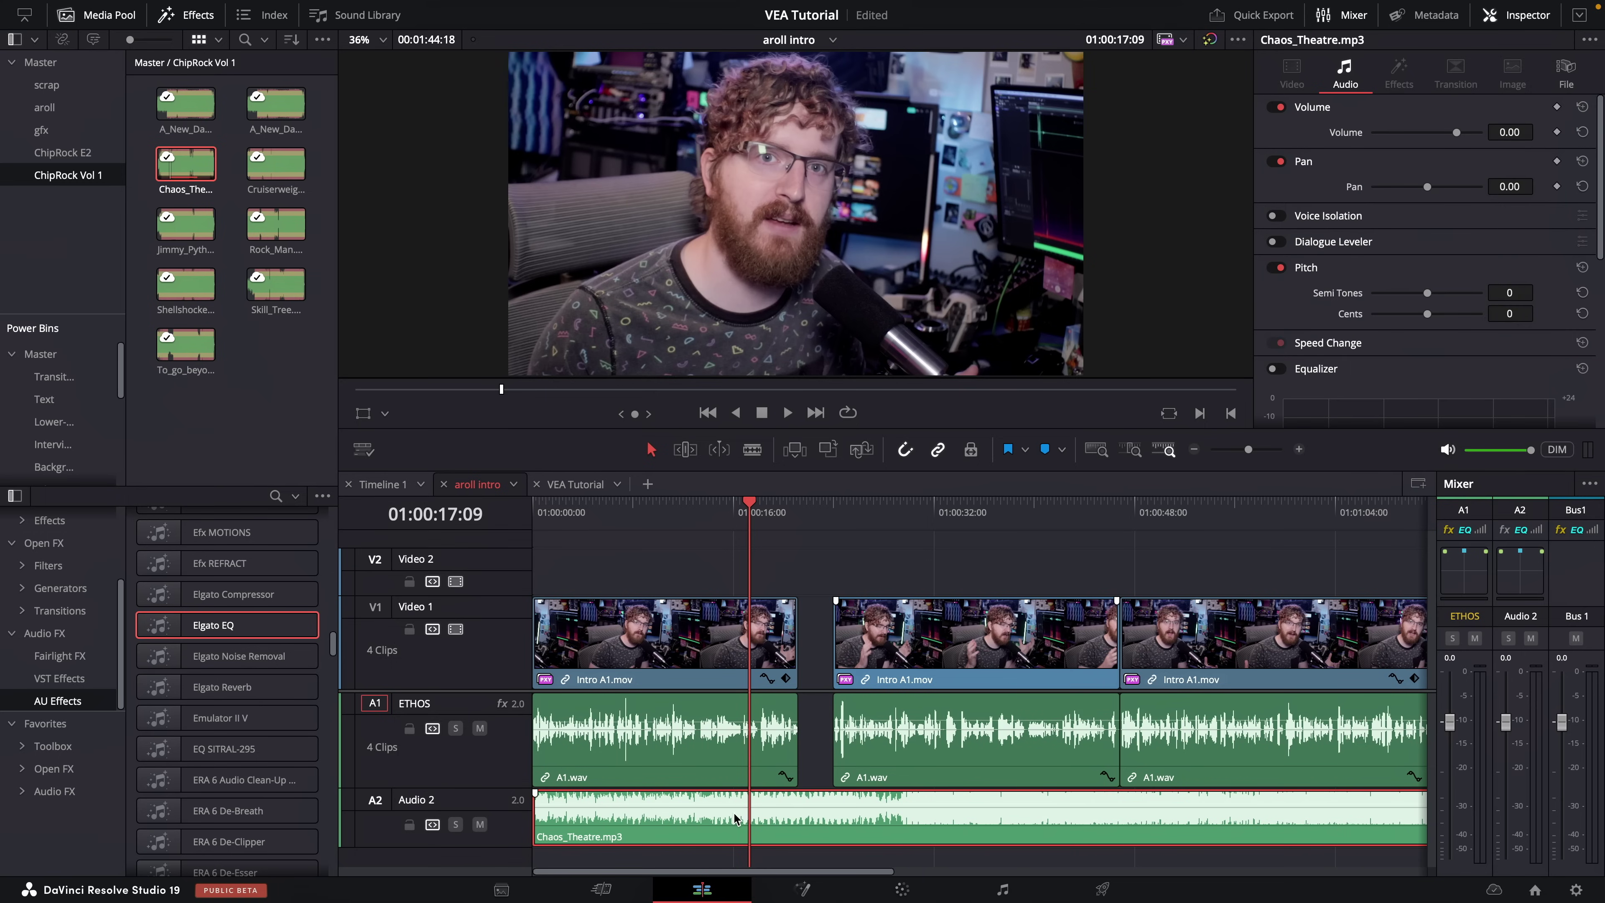
pyautogui.scroll(-2, 733, 814)
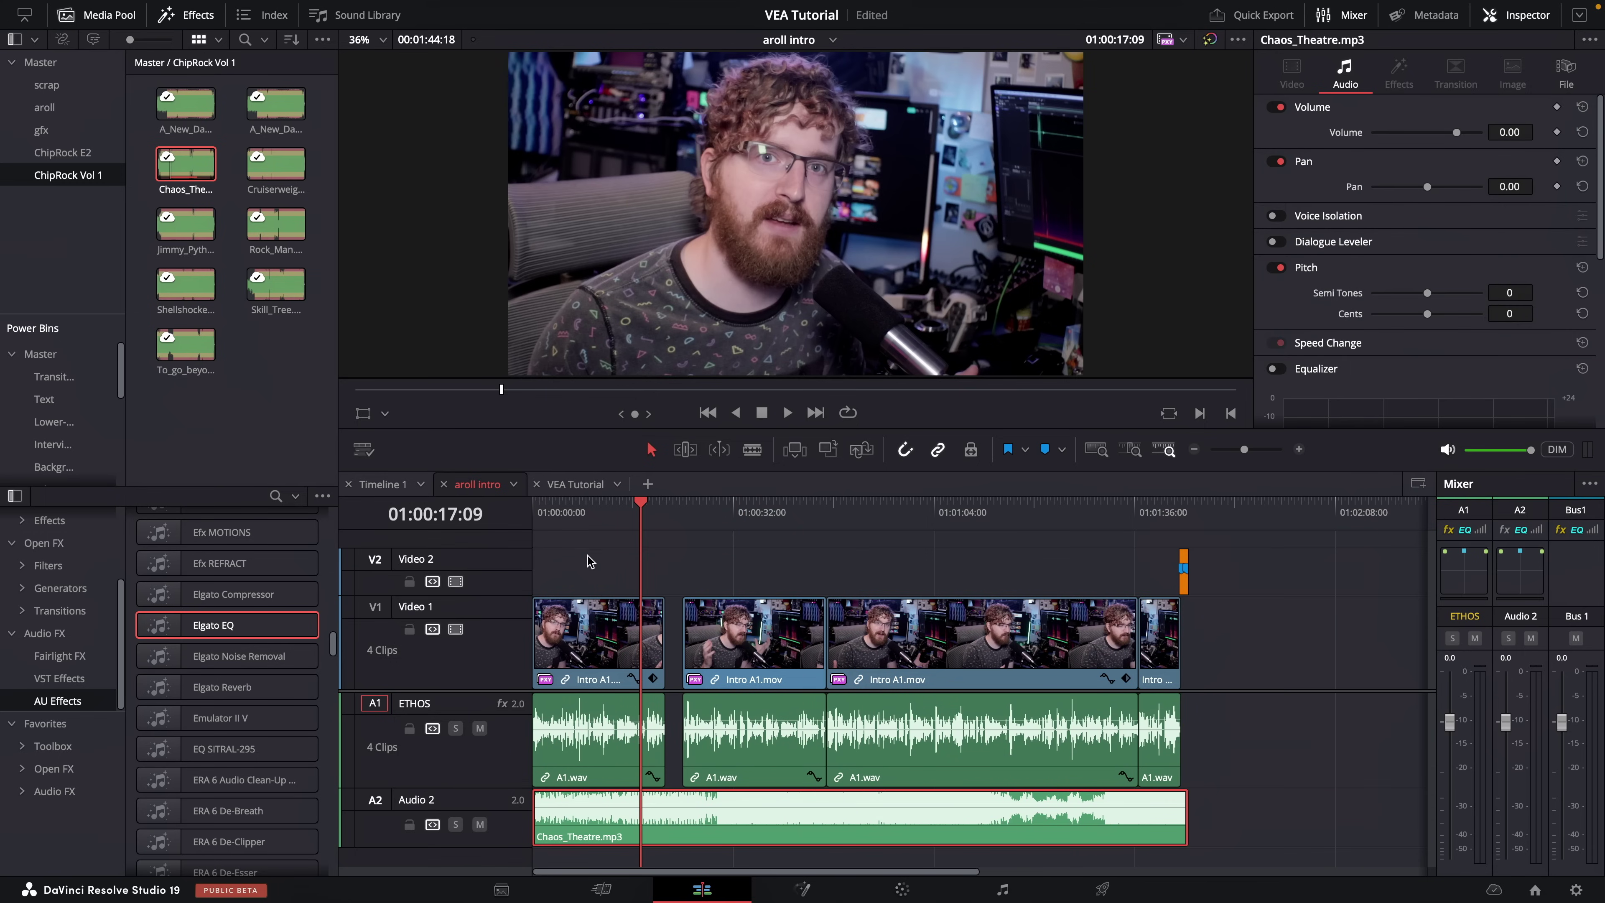
pyautogui.doubleClick(439, 799)
# Name the Audio 2 track 'Music' and enable its Ducker with ETHOS as the source
pyautogui.write('Music')
pyautogui.press('Return')
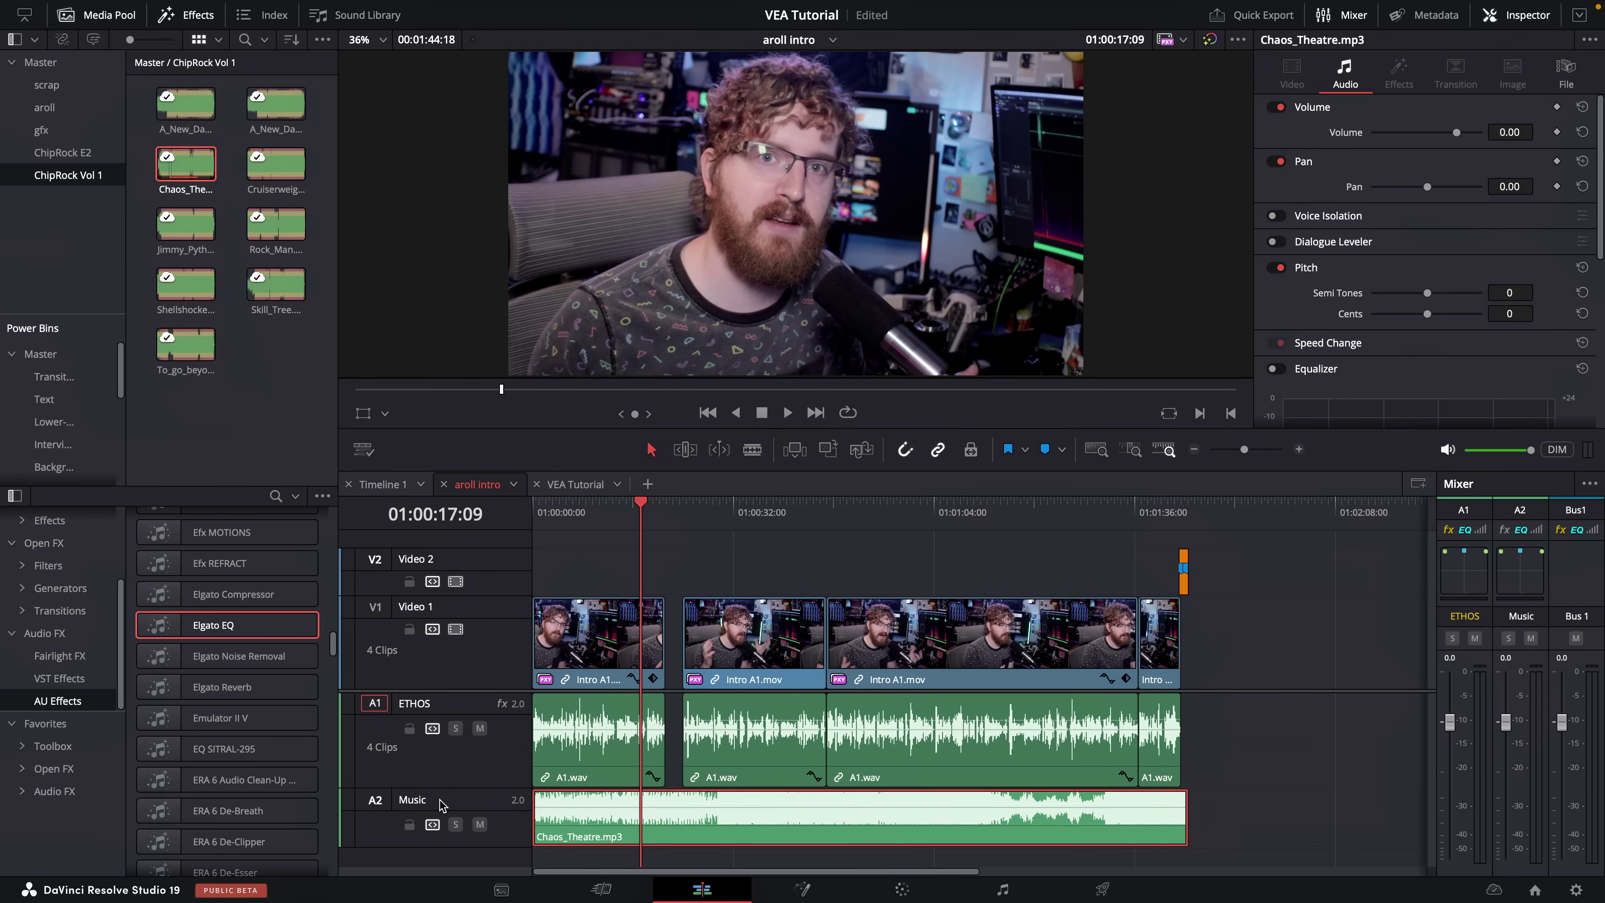
pyautogui.click(511, 828)
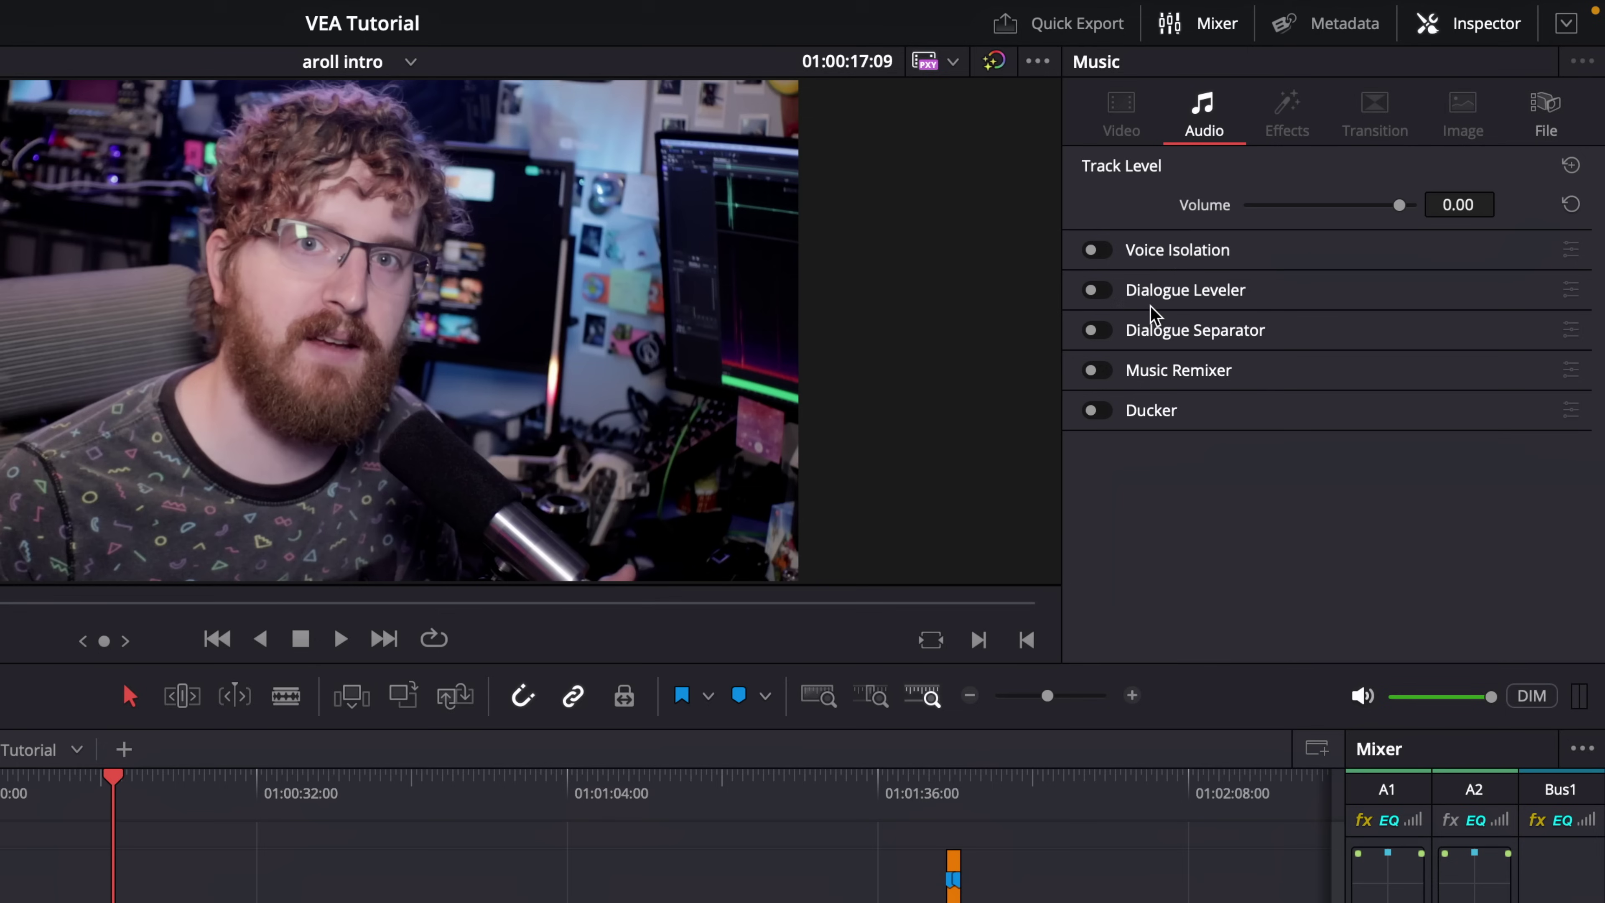
pyautogui.click(1097, 412)
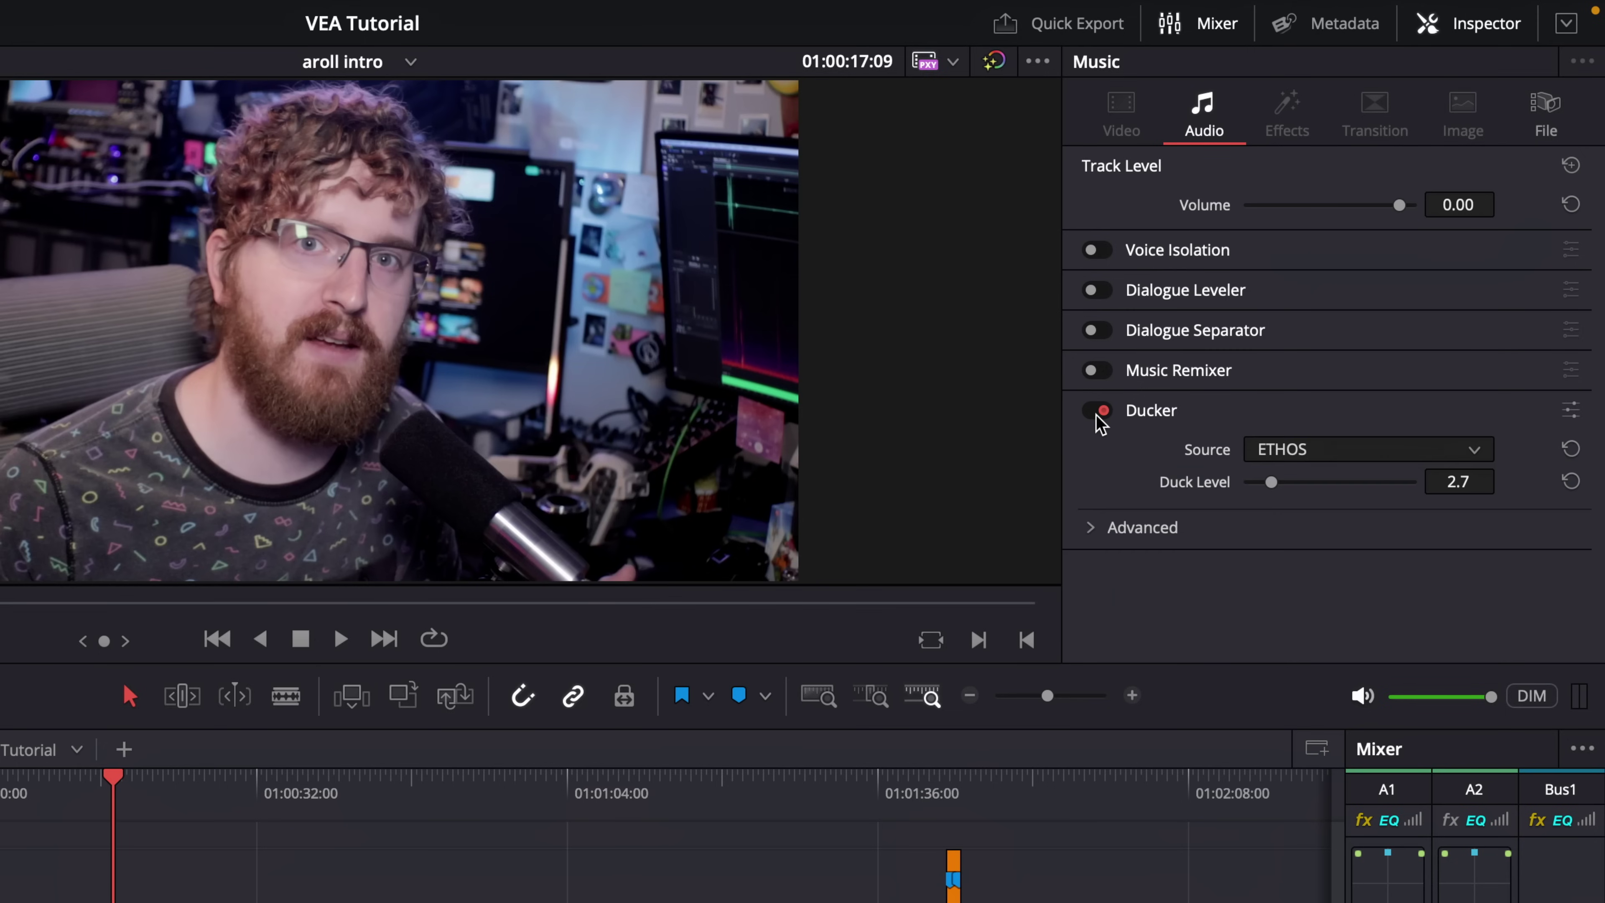
pyautogui.click(1283, 449)
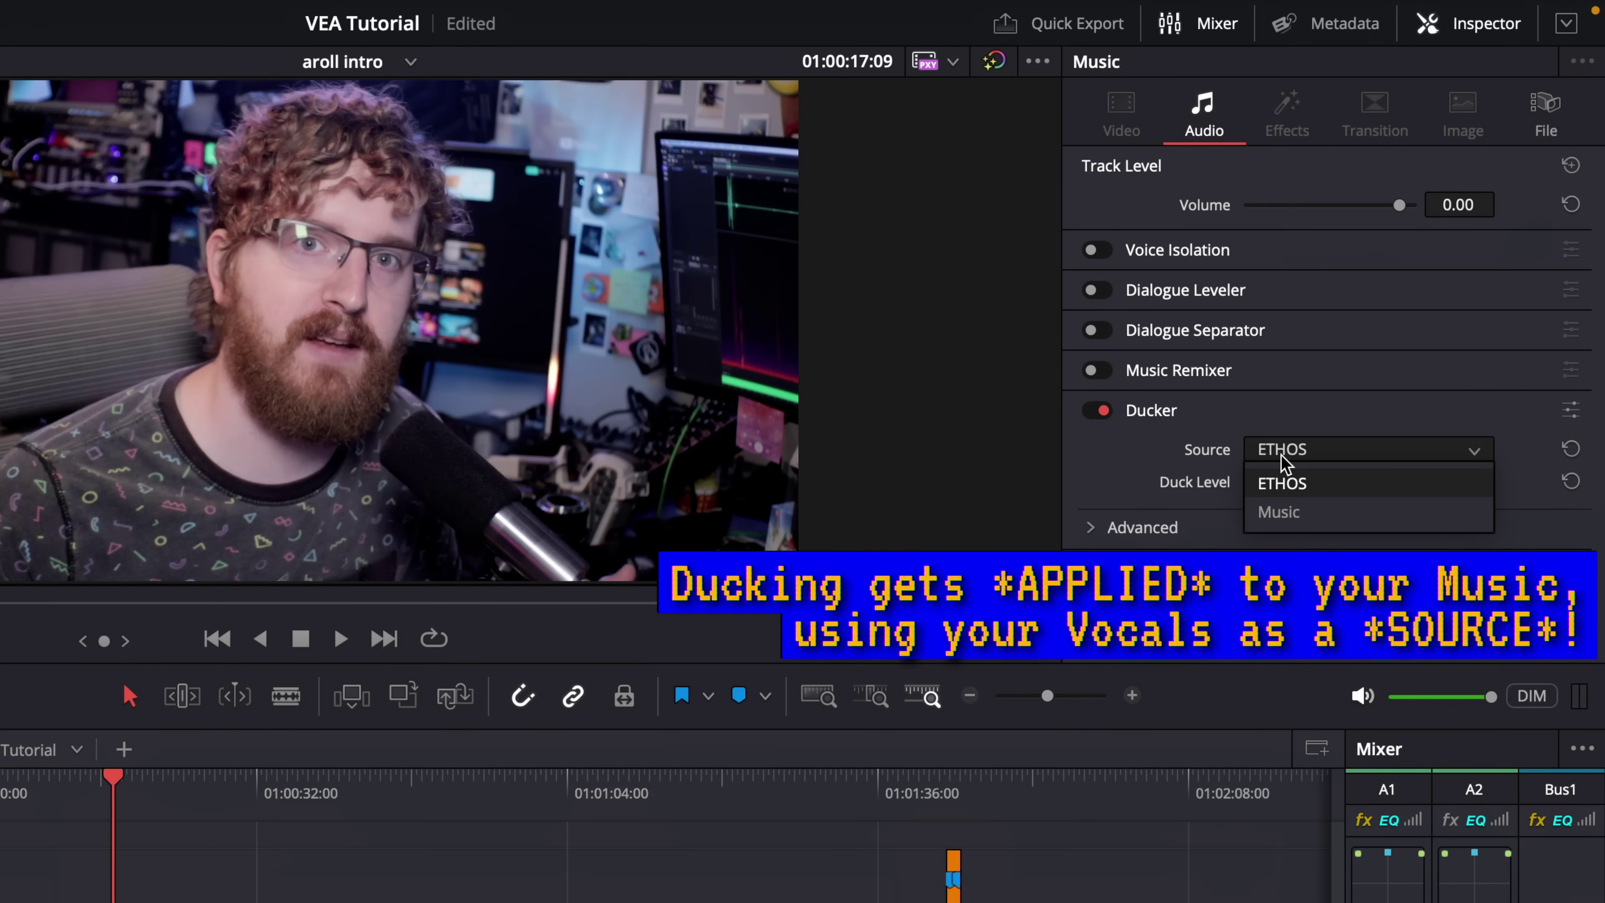
pyautogui.click(1282, 458)
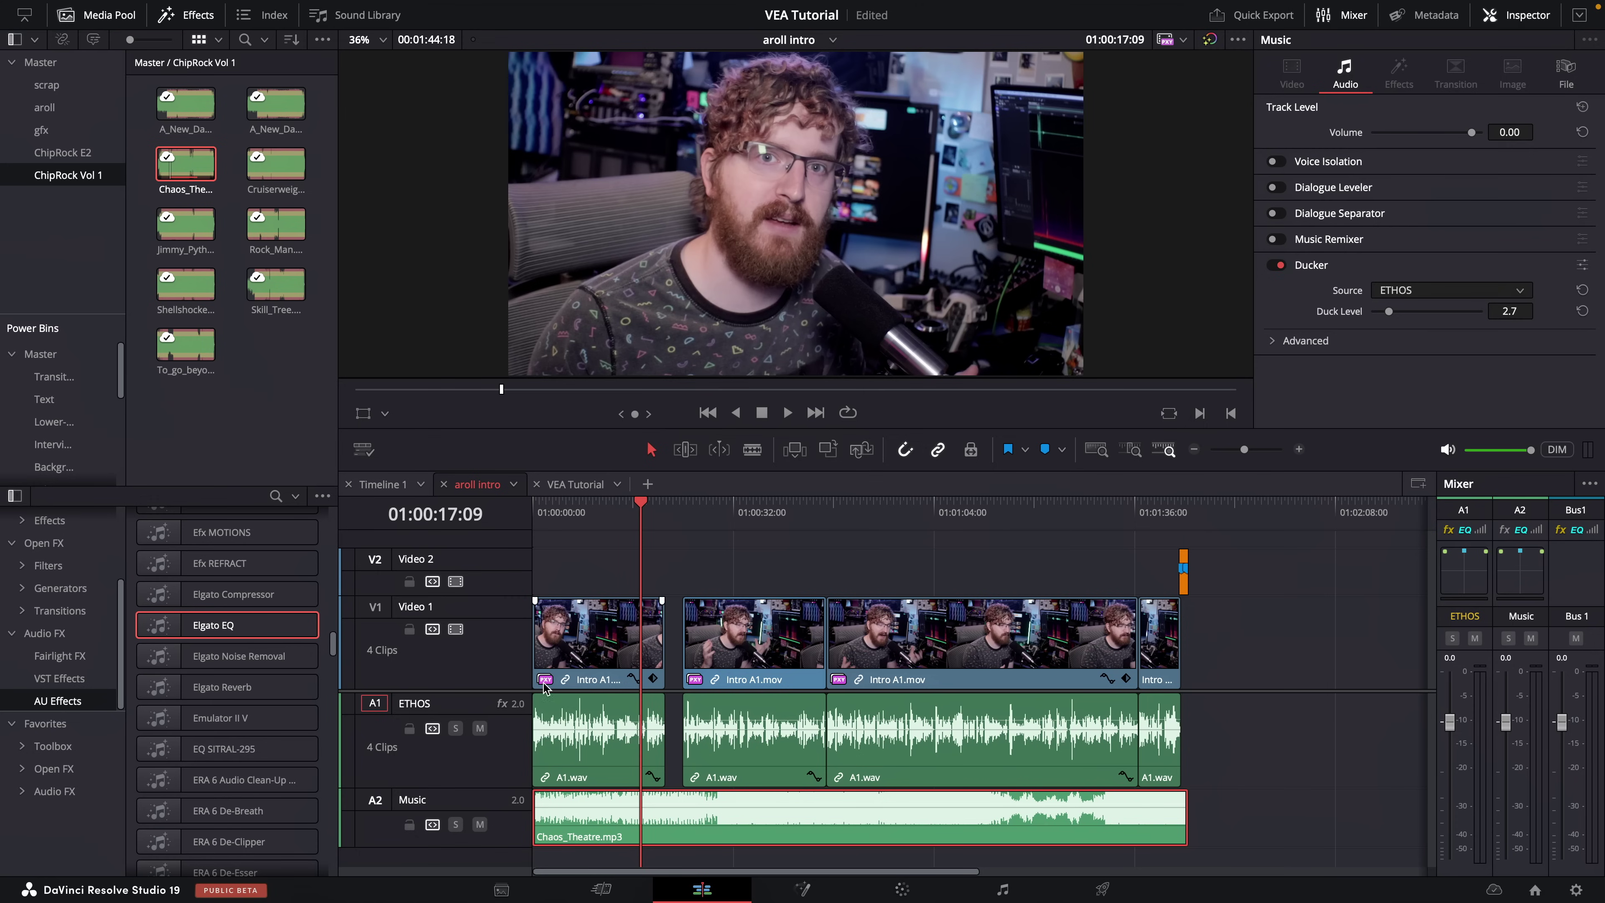
# Select the Music clip, reveal the Ducker's advanced timing, and open its settings window at upper left
pyautogui.click(490, 697)
pyautogui.scroll(-2, 489, 697)
pyautogui.scroll(3, 736, 775)
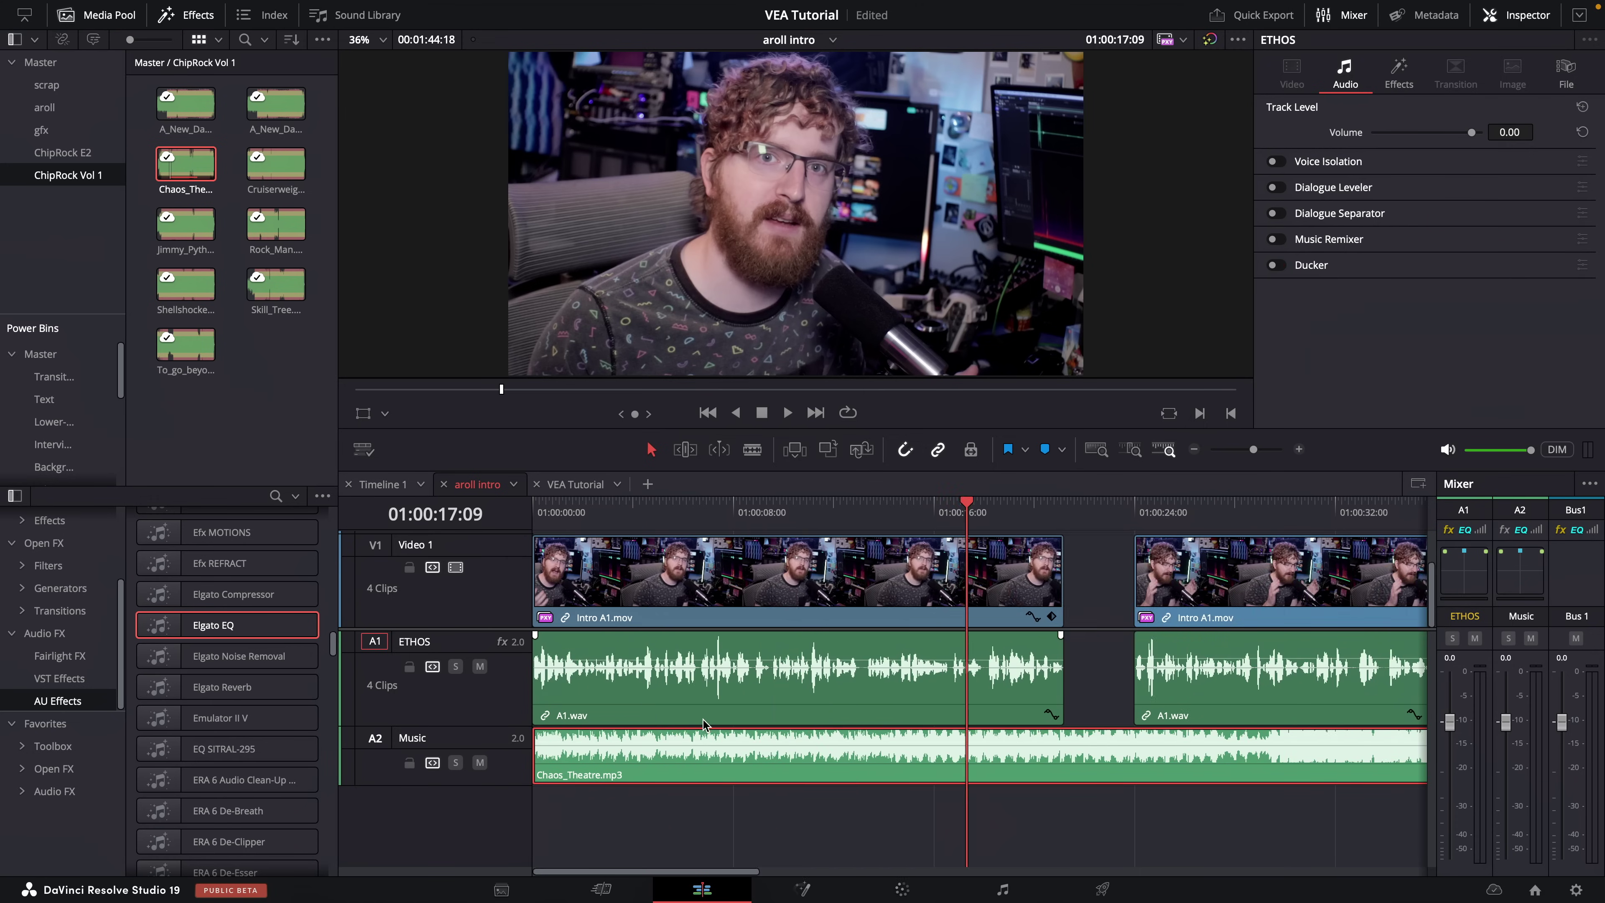
pyautogui.click(769, 740)
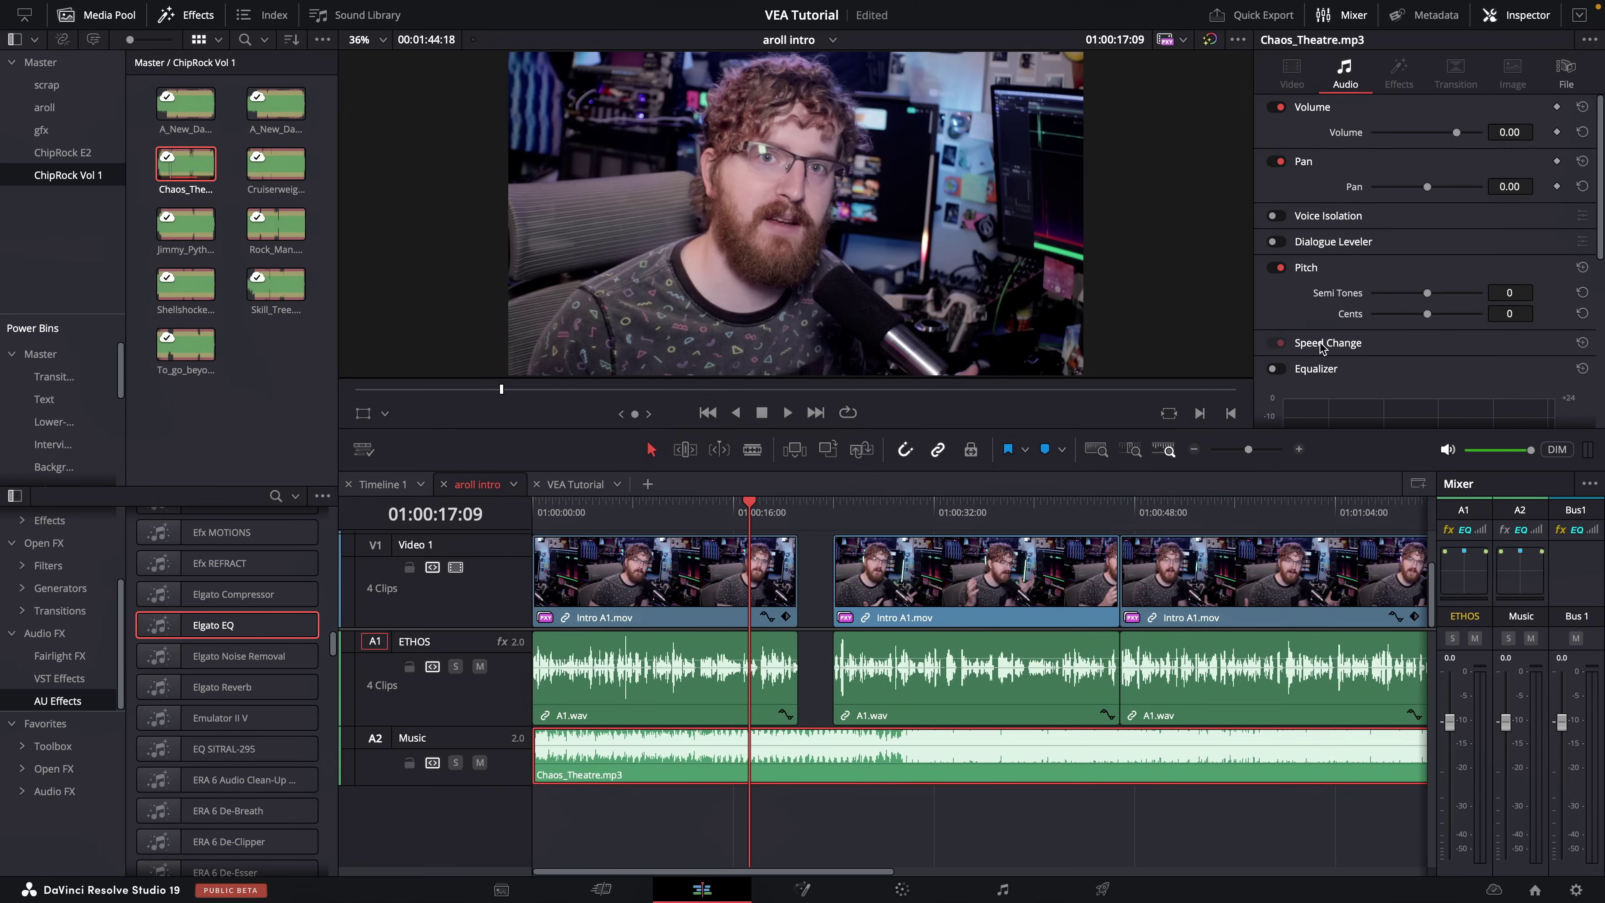
pyautogui.click(528, 759)
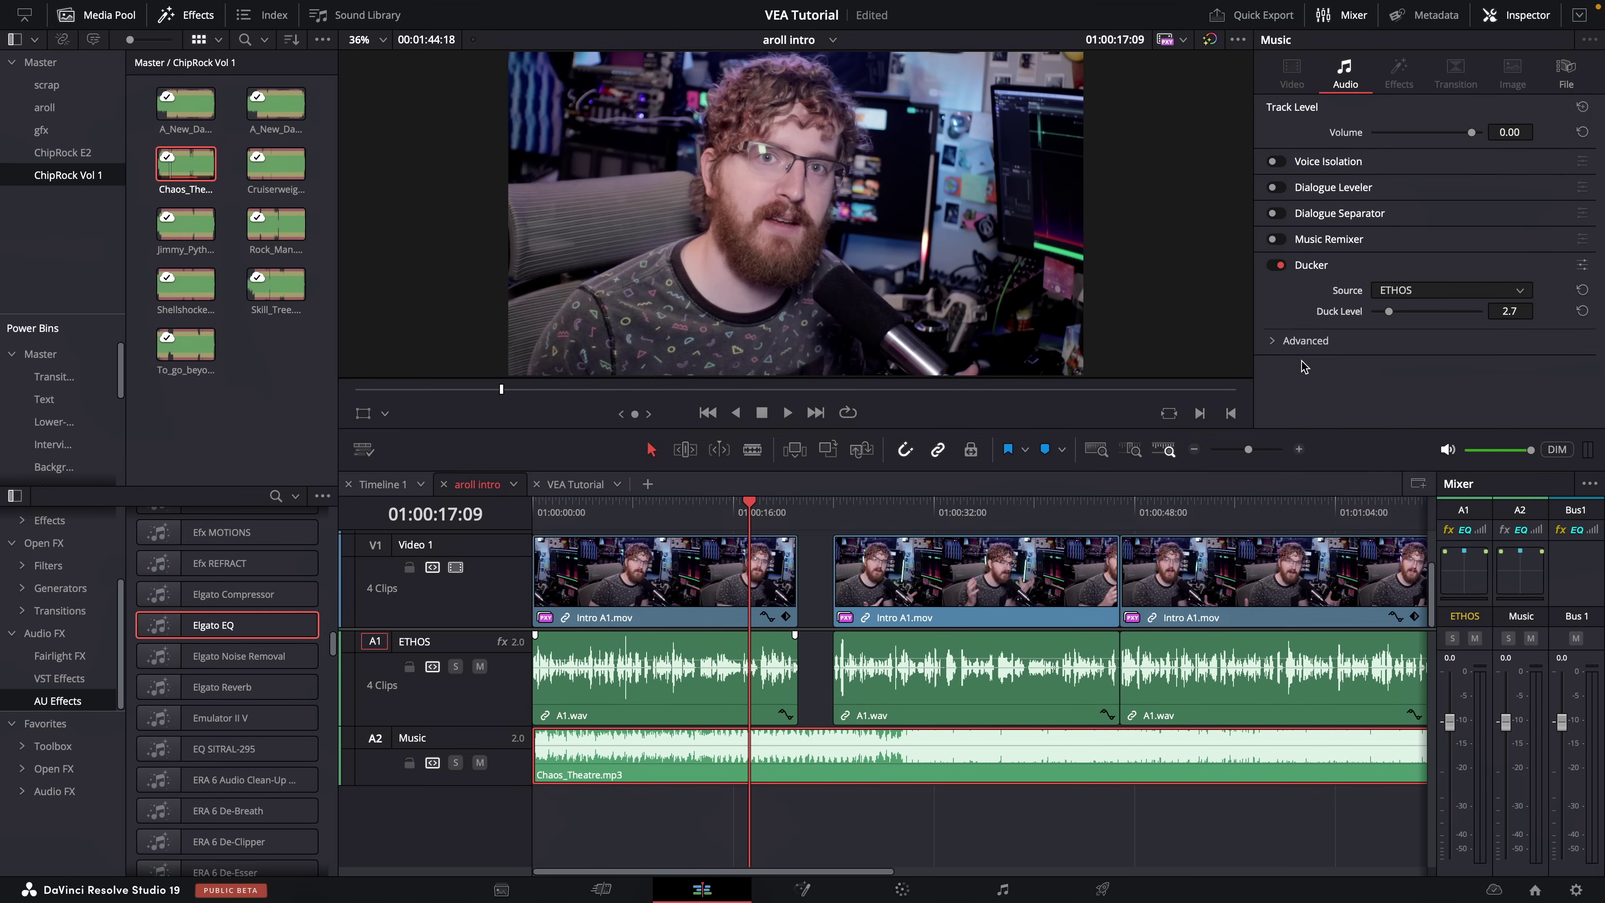
pyautogui.click(1287, 342)
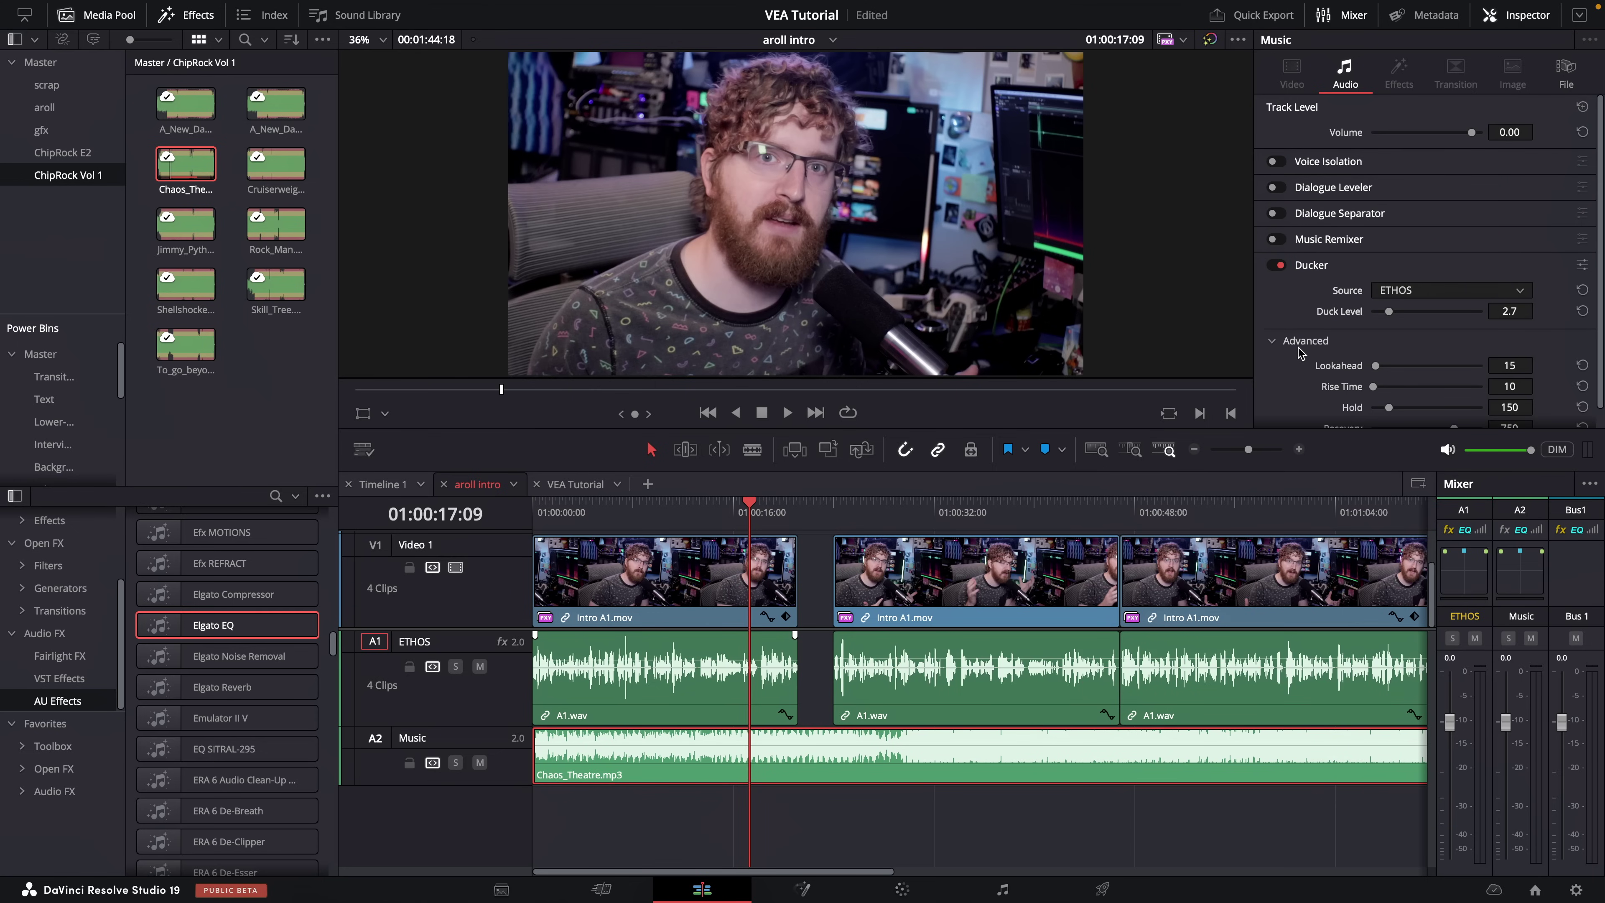
pyautogui.click(1582, 265)
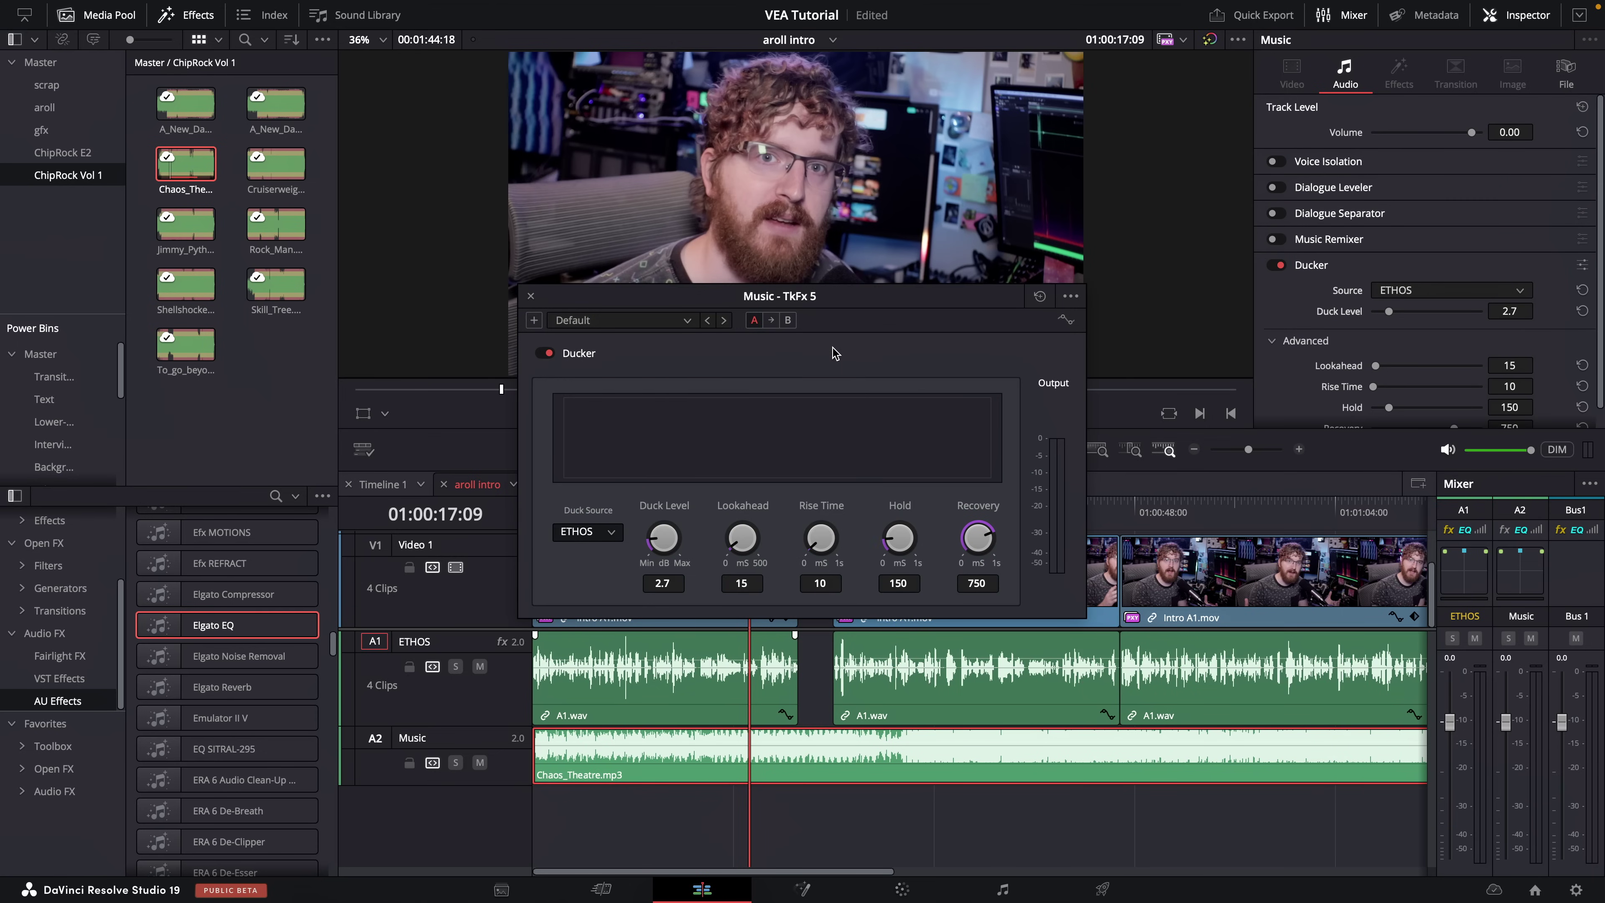
pyautogui.moveTo(828, 298); pyautogui.dragTo(540, 152)
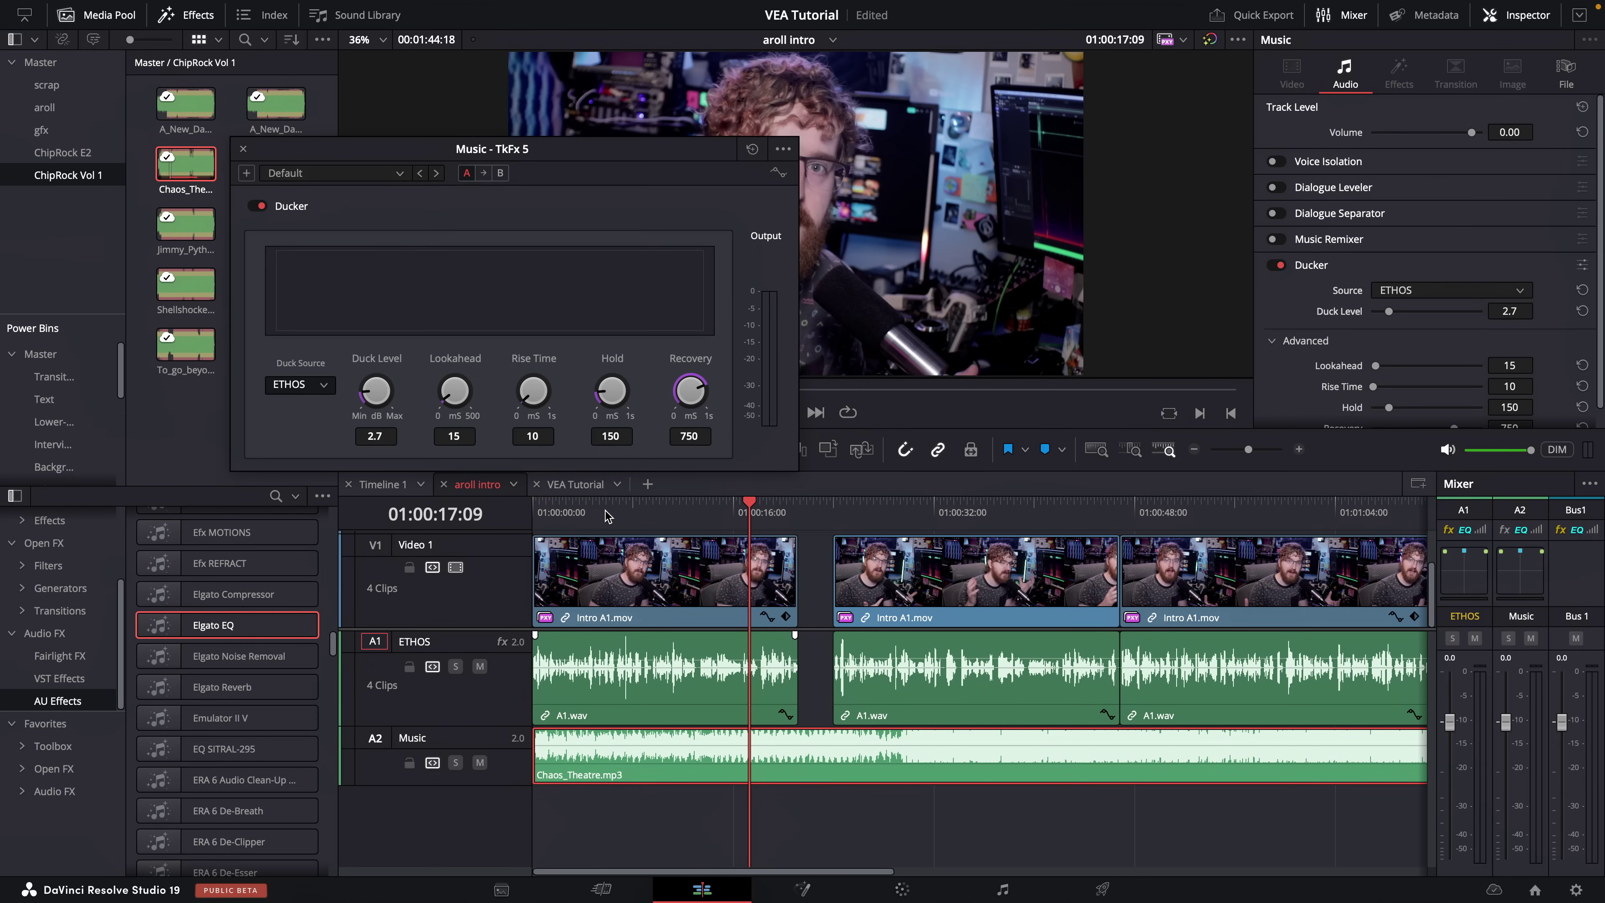
# Play from the gap after the first voice clip to hear the ducking
pyautogui.click(796, 515)
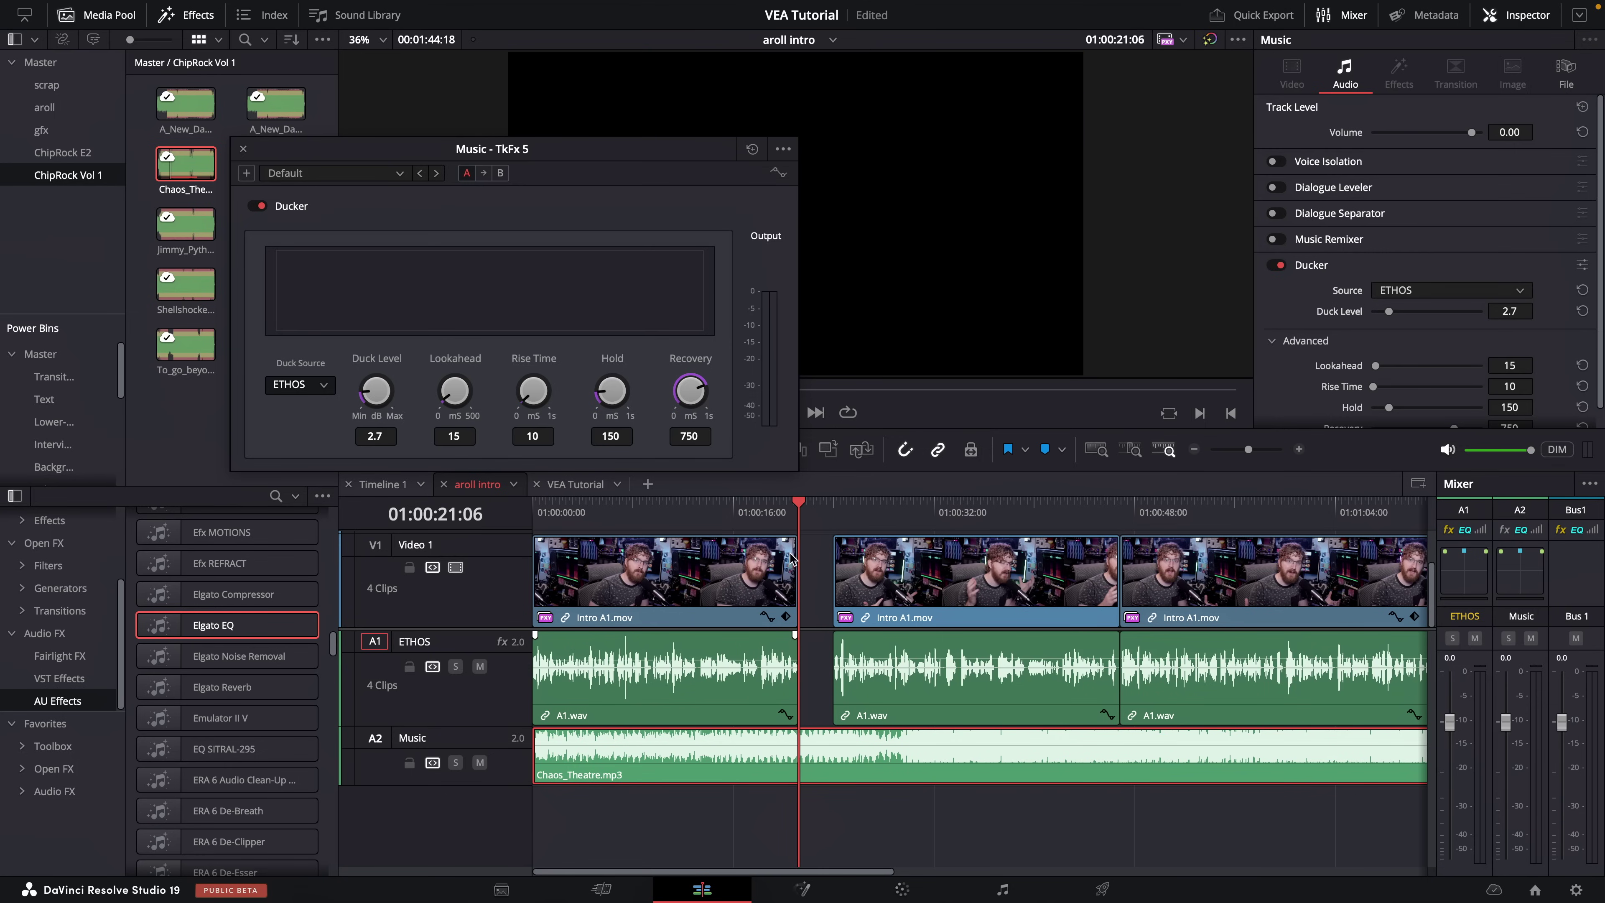
pyautogui.scroll(2, 865, 573)
pyautogui.scroll(2, 1000, 563)
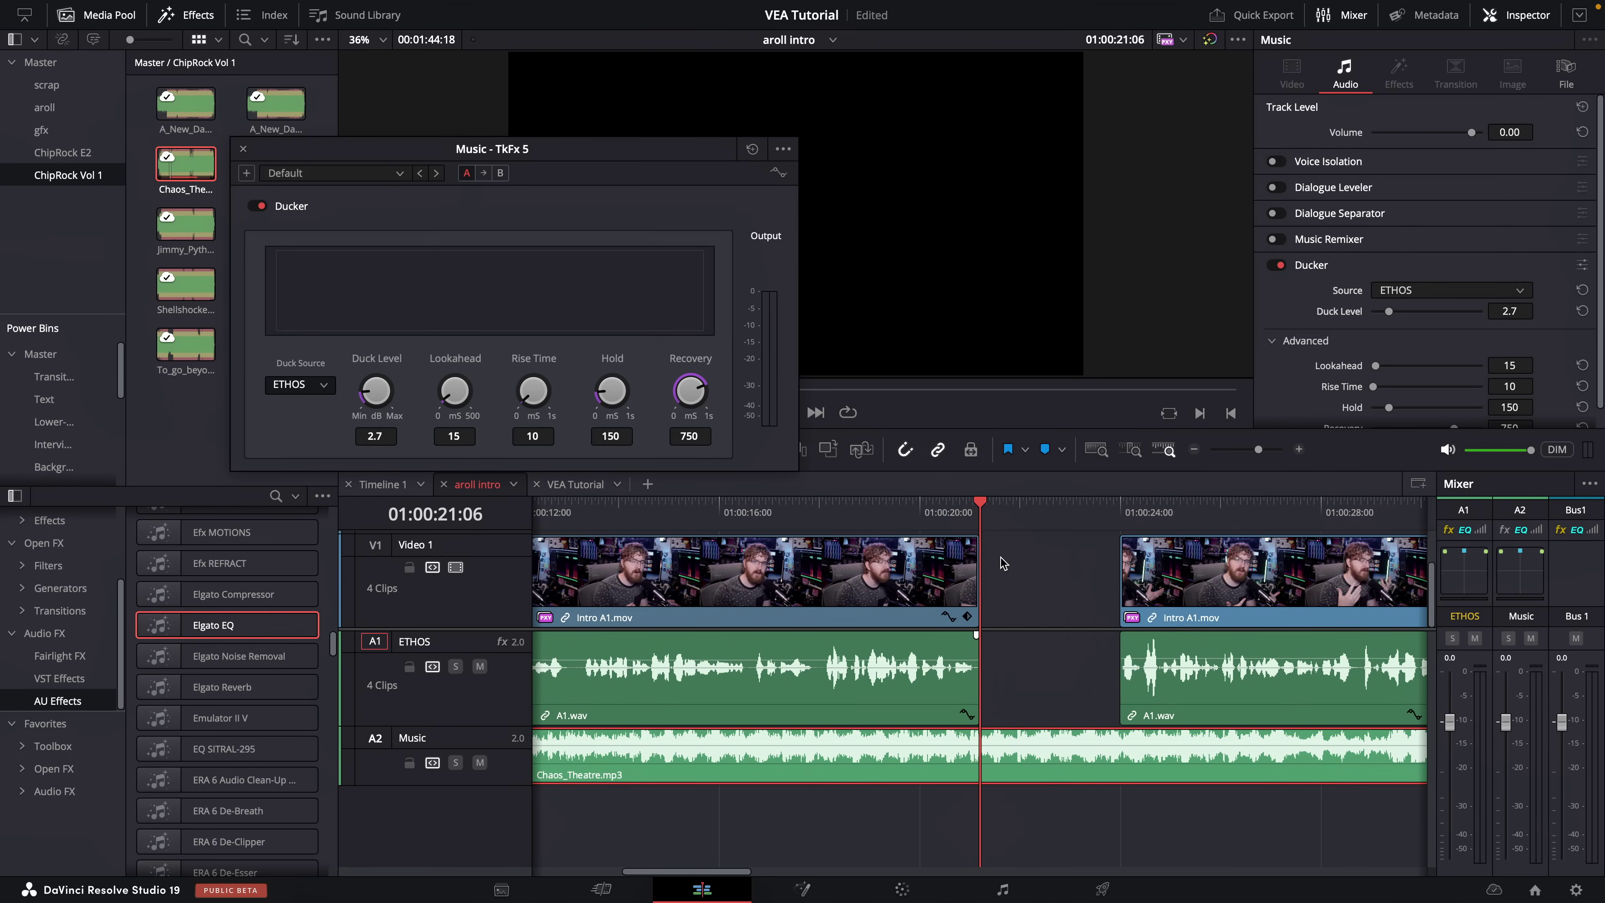
pyautogui.press('space')
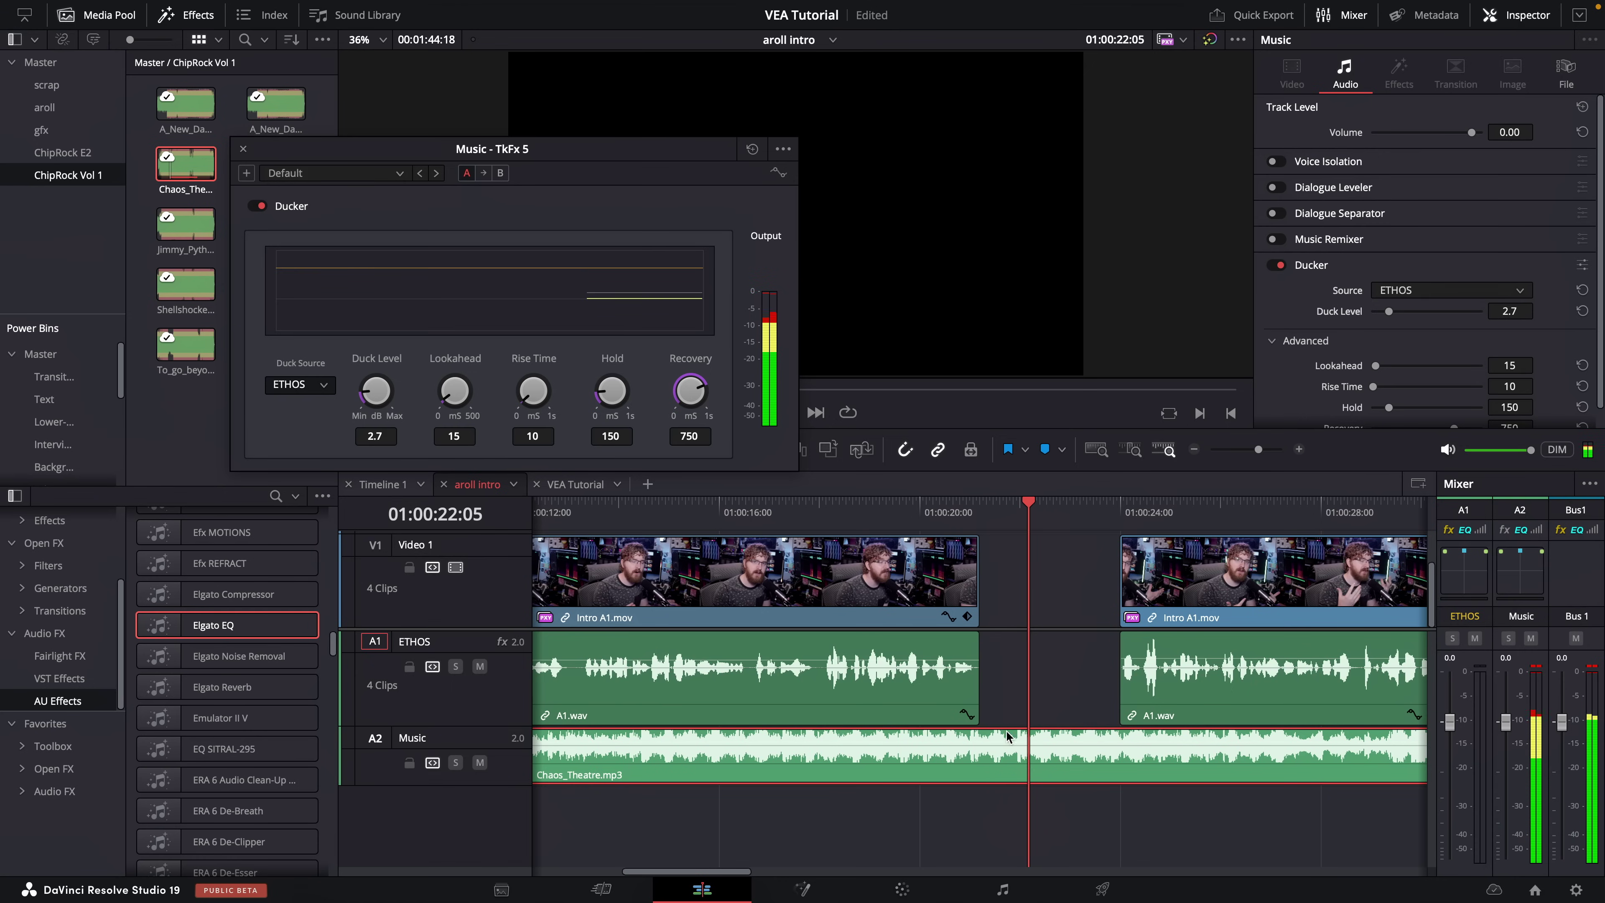
# Lower the Chaos_Theatre clip volume to about -14 dB and play from 01:00:21 to listen
pyautogui.moveTo(1002, 742)
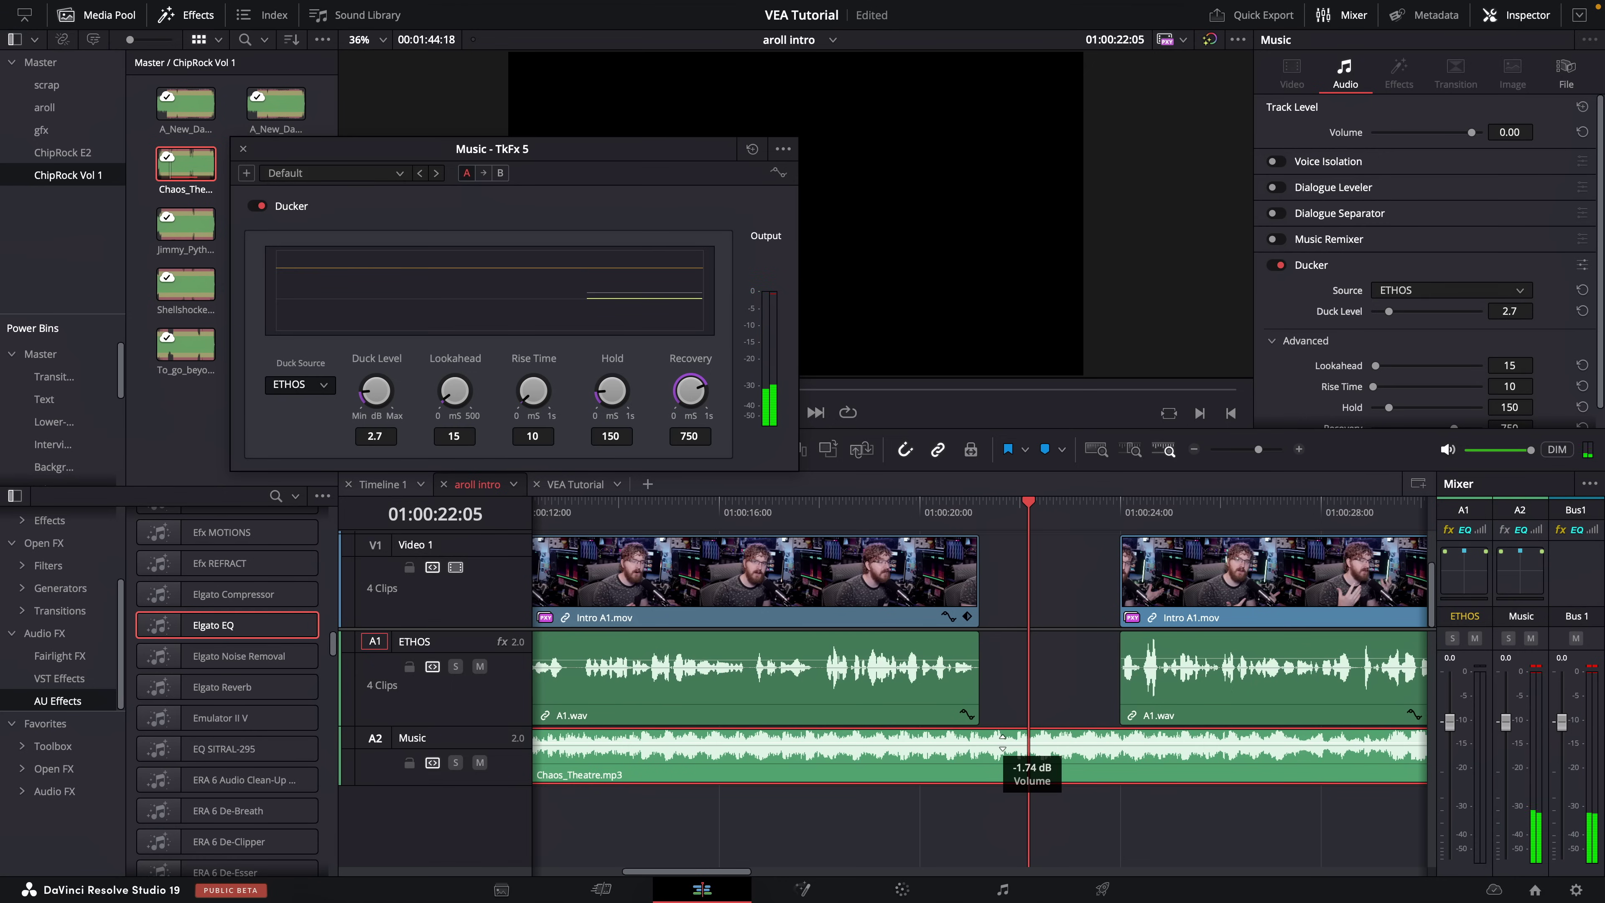
pyautogui.moveTo(1002, 743); pyautogui.dragTo(1001, 746)
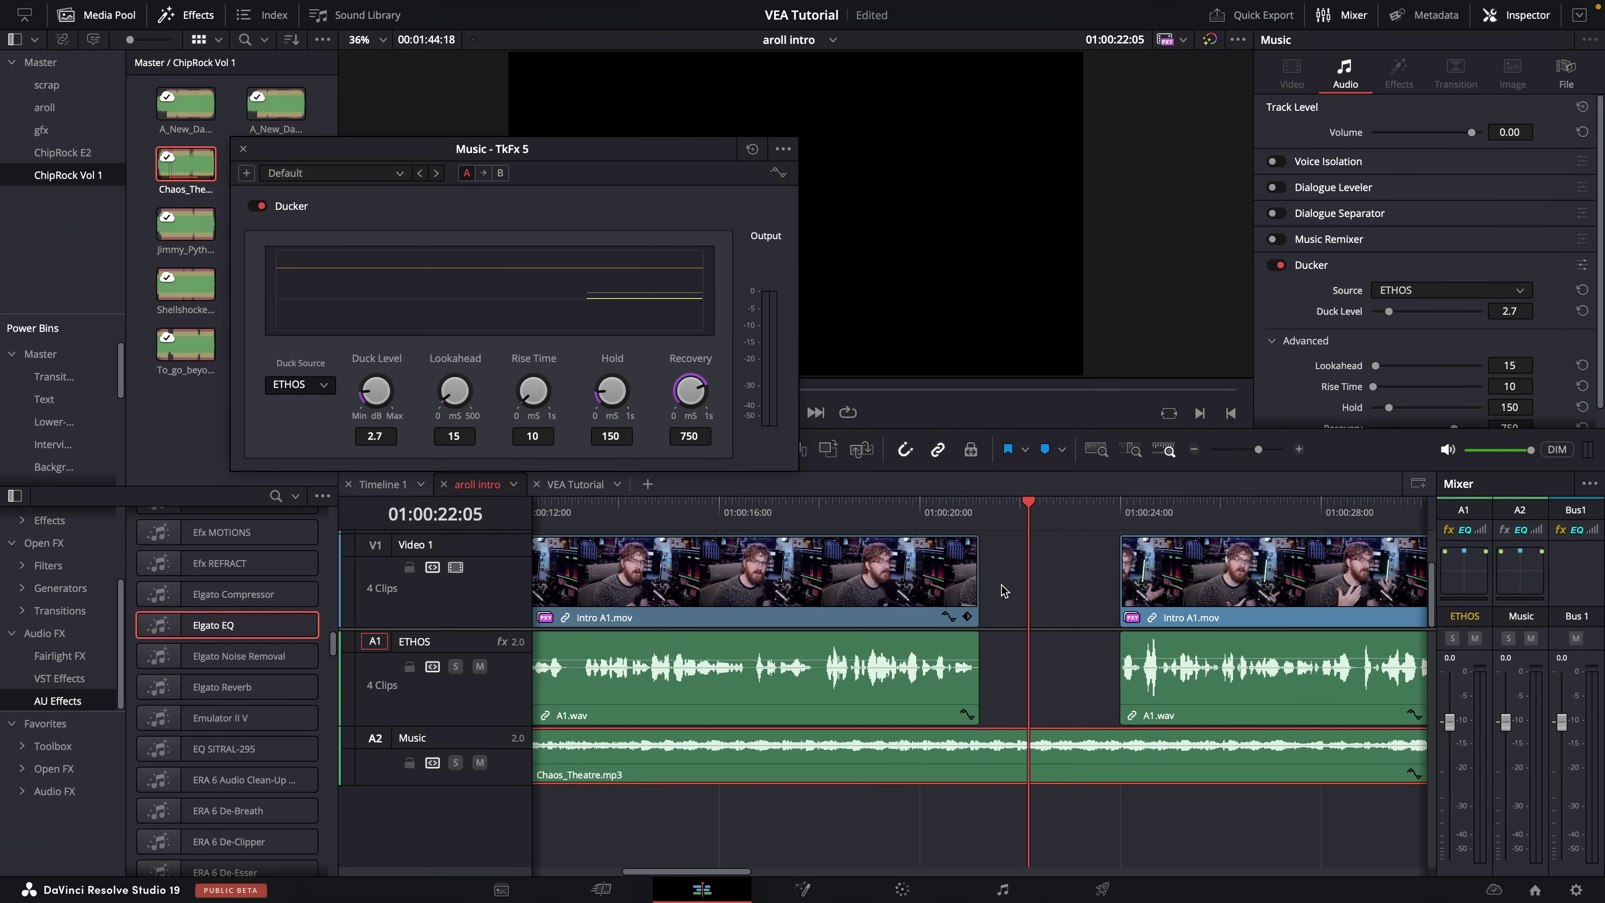
pyautogui.click(978, 515)
pyautogui.press('space')
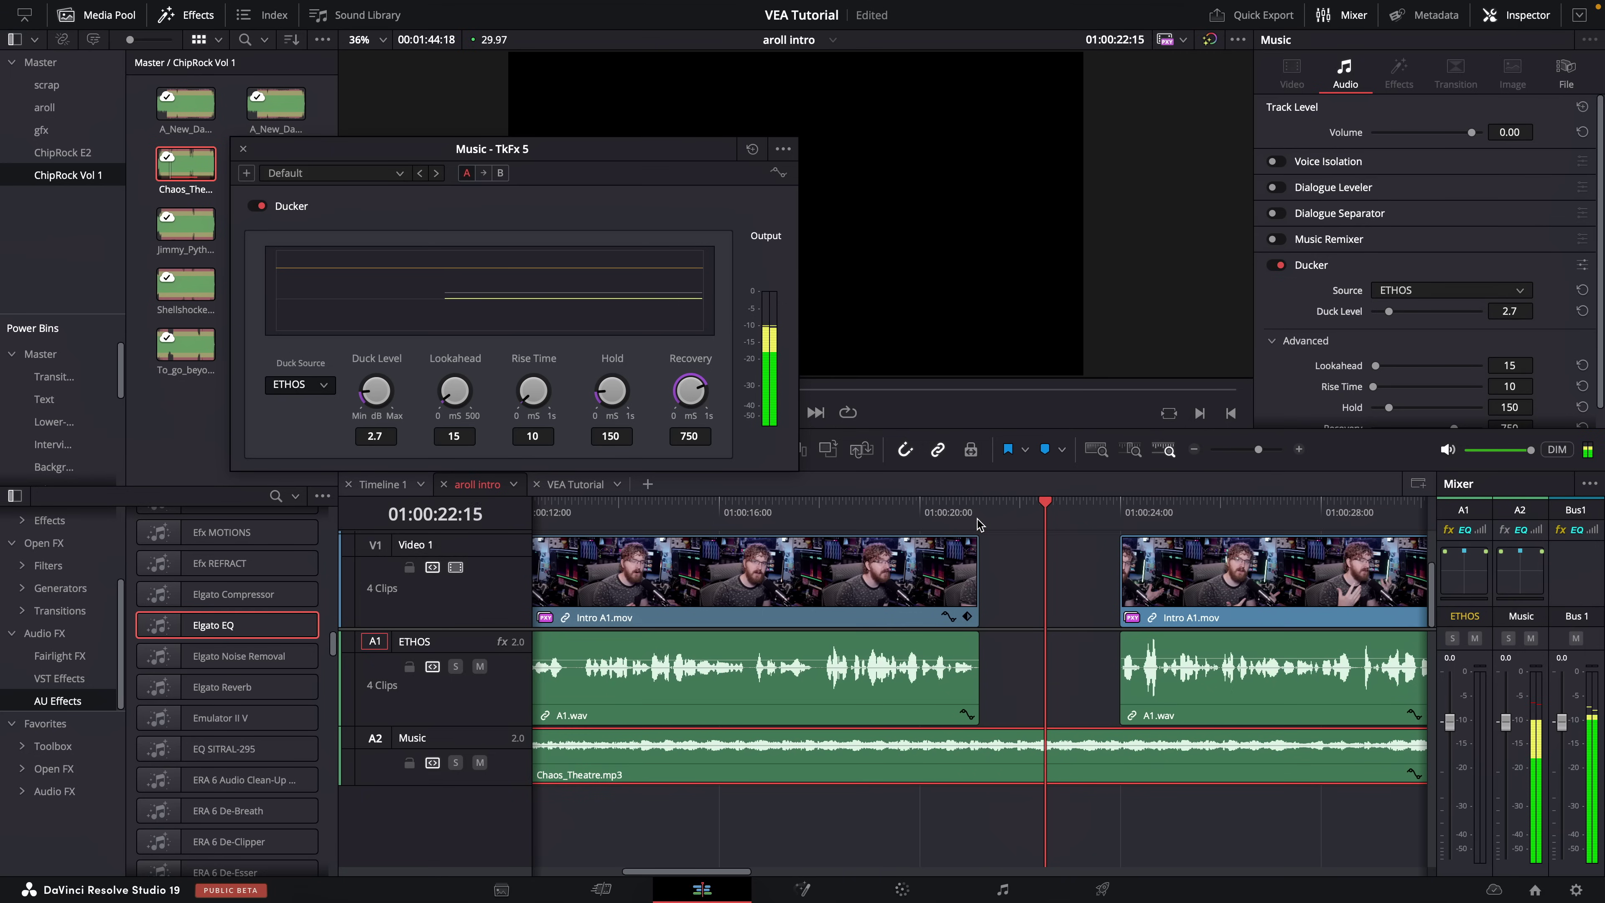
pyautogui.press('space')
# Play the timeline from the start to audition the quieter music
pyautogui.scroll(-3, 733, 522)
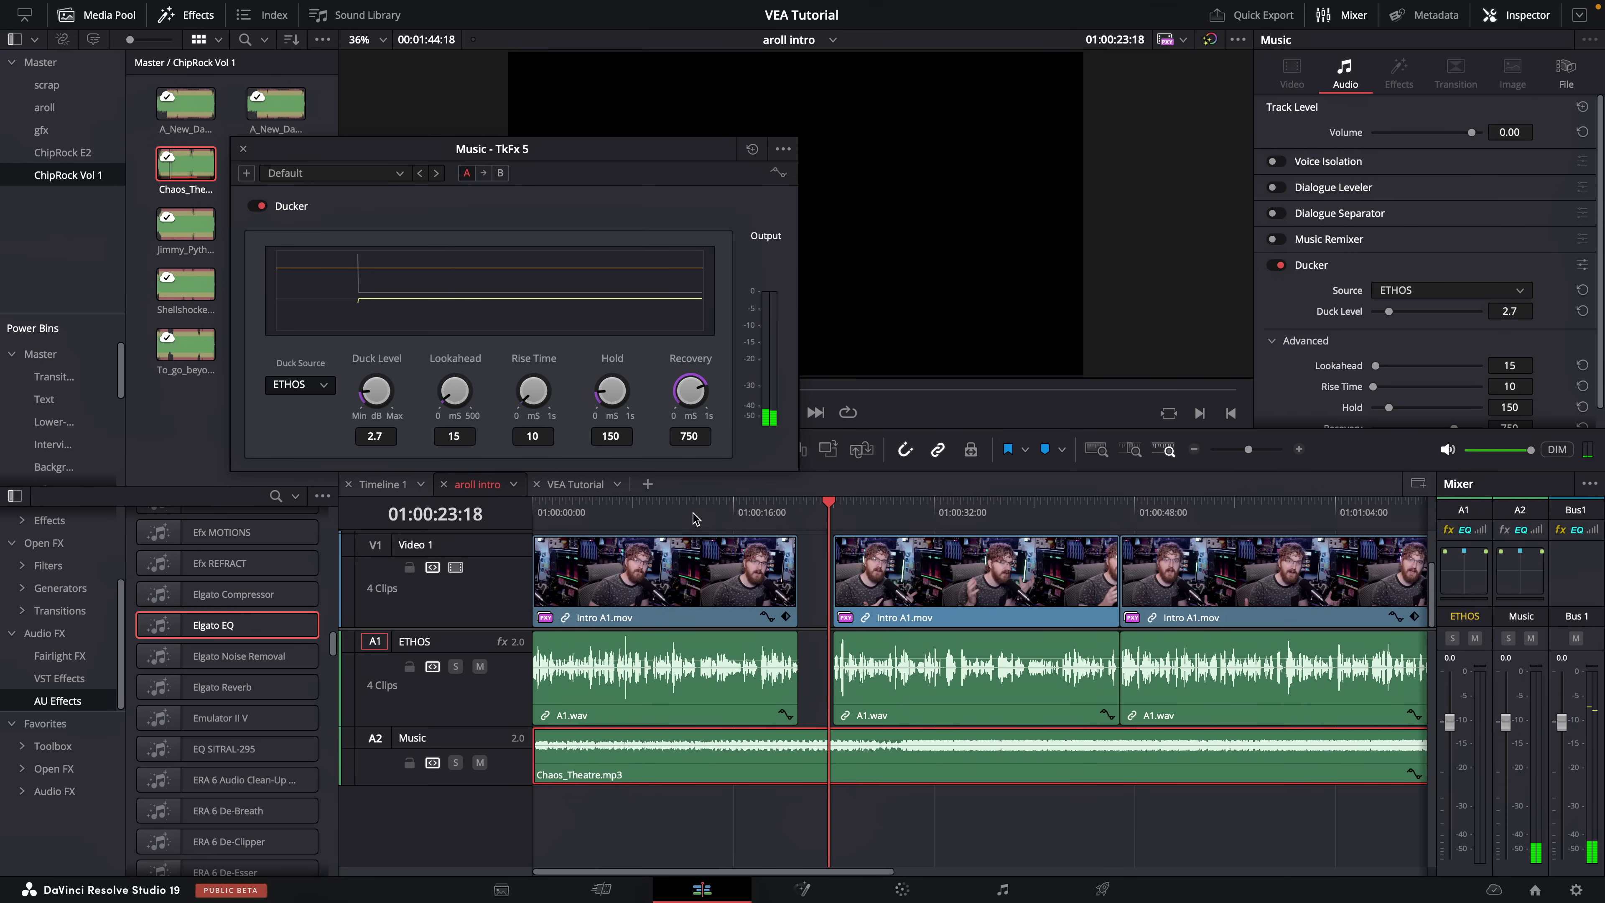
pyautogui.press('Home')
pyautogui.press('space')
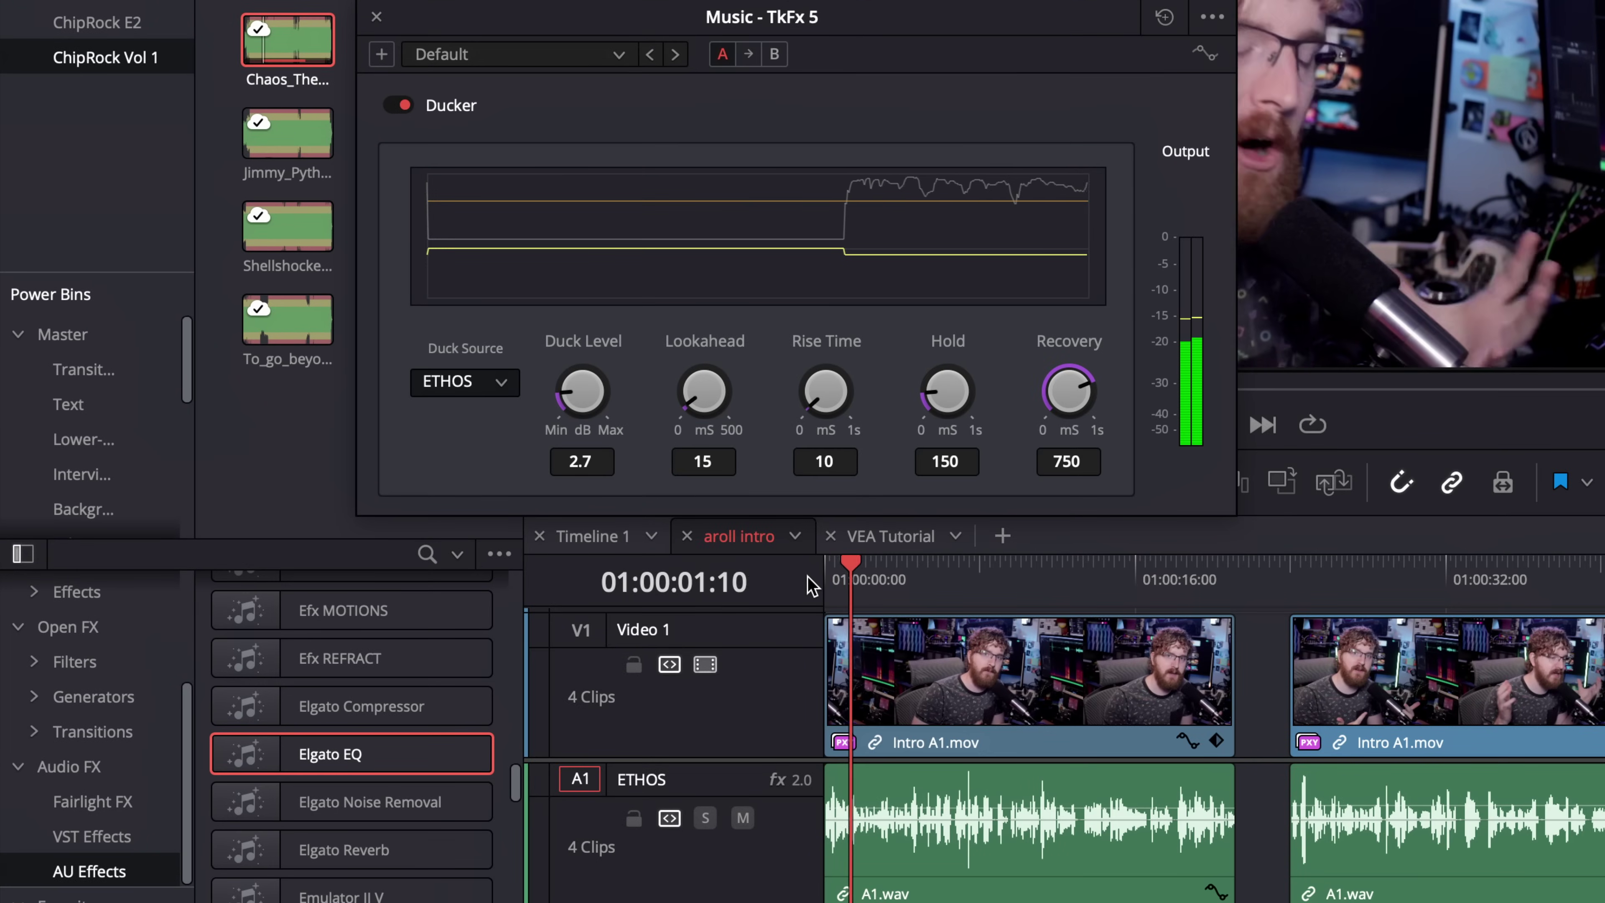
pyautogui.press('space')
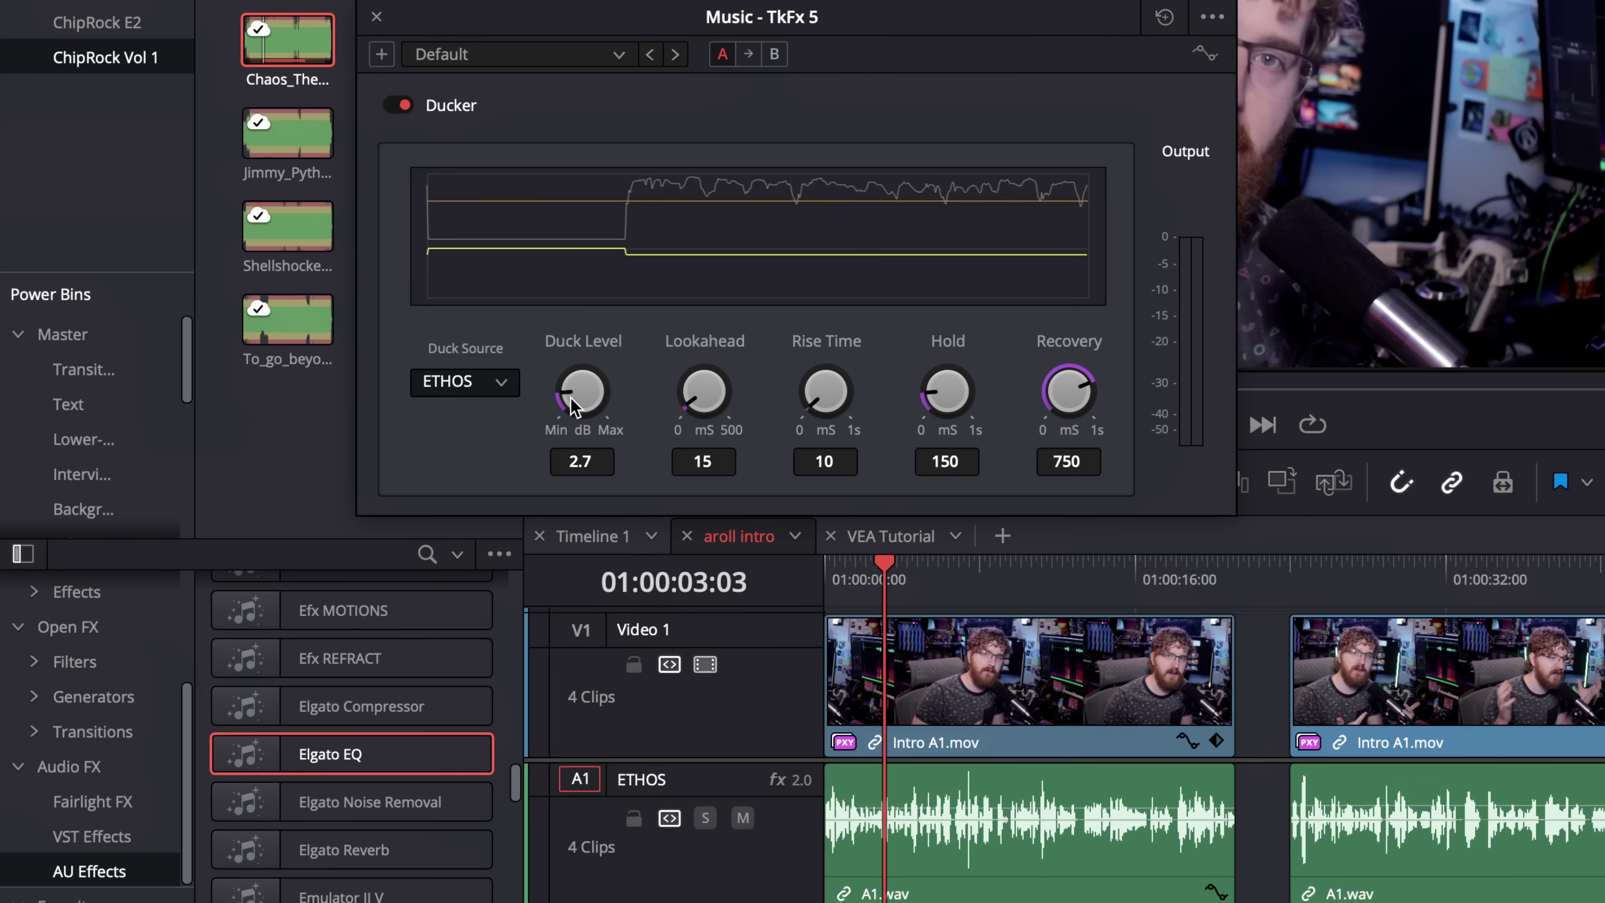
# Raise the Ducker's duck level to 13.5 and play from the start to hear it
pyautogui.moveTo(566, 398); pyautogui.dragTo(690, 560)
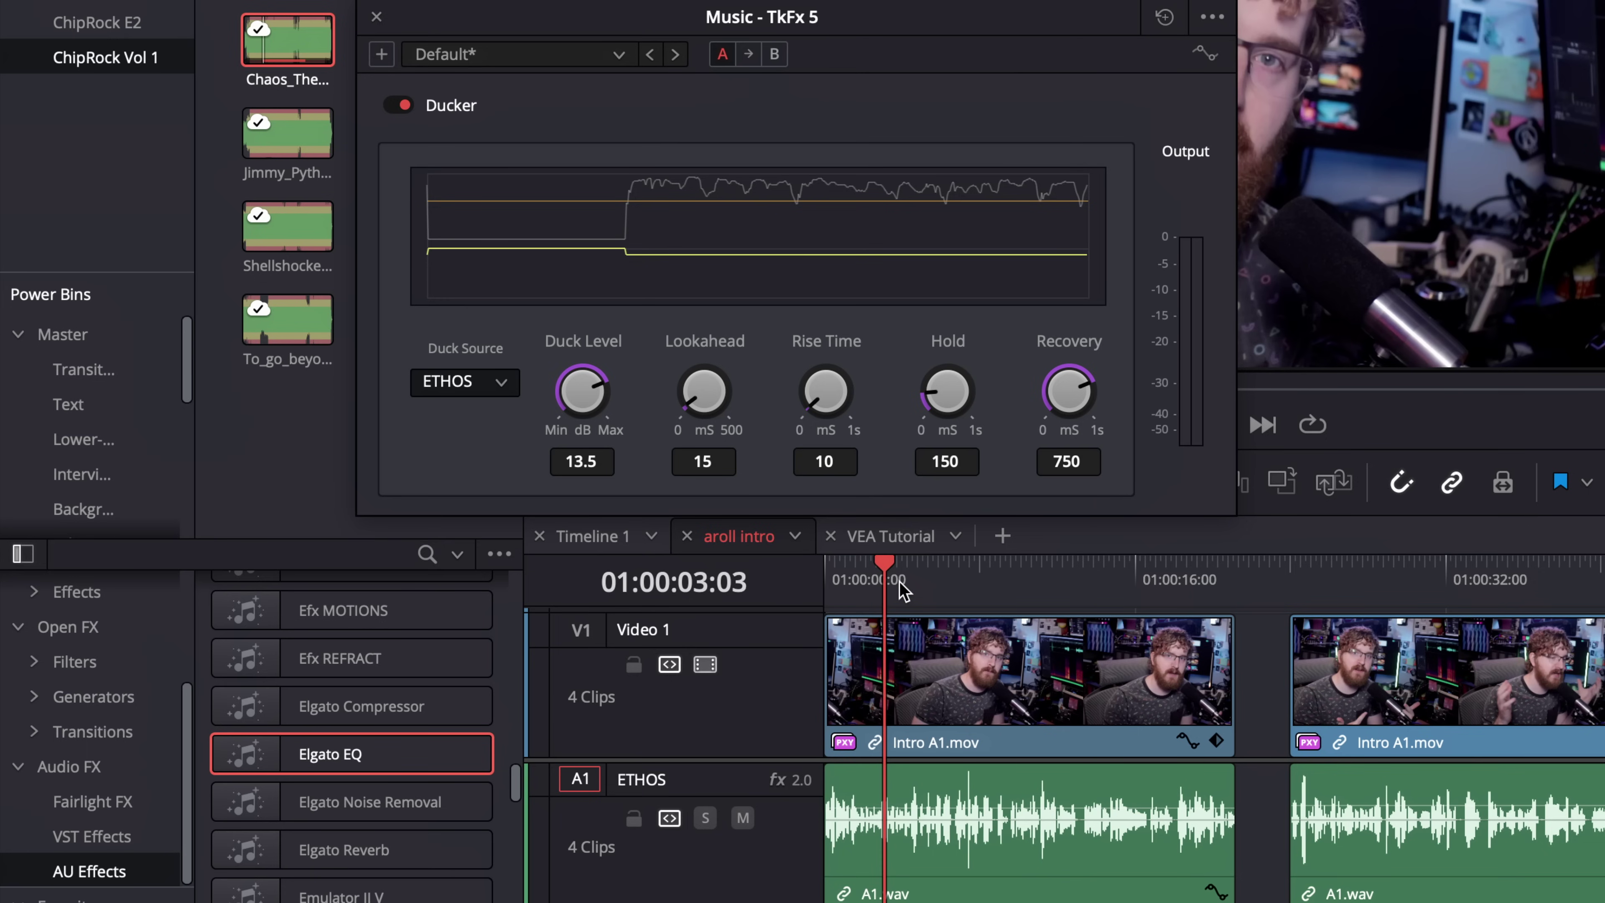
pyautogui.click(866, 581)
pyautogui.press('Home')
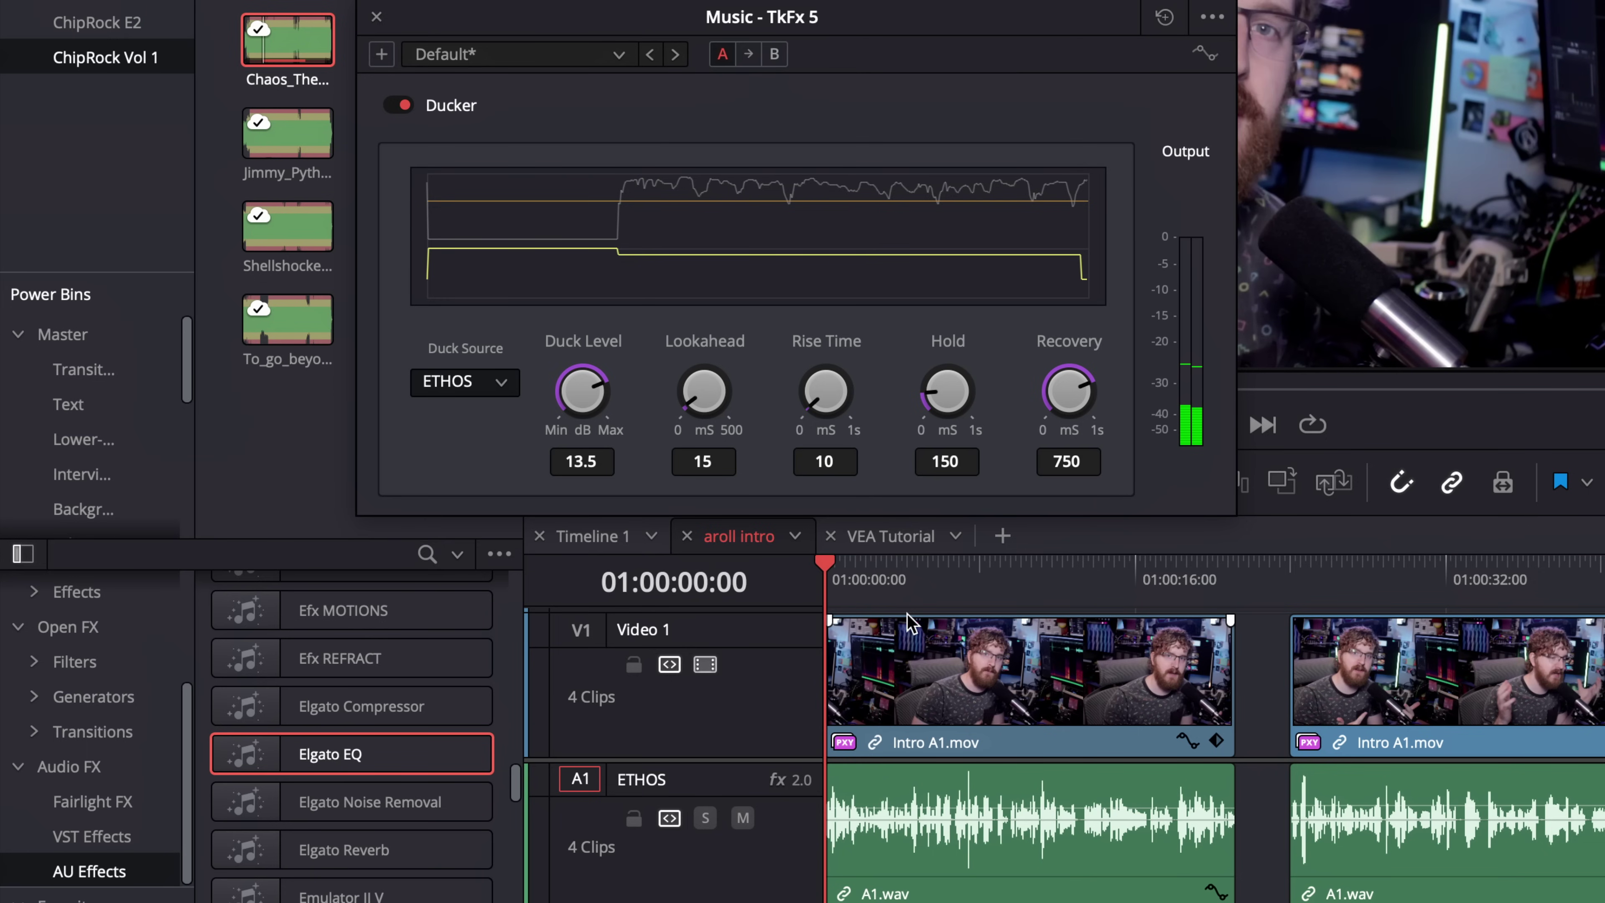
pyautogui.press('space')
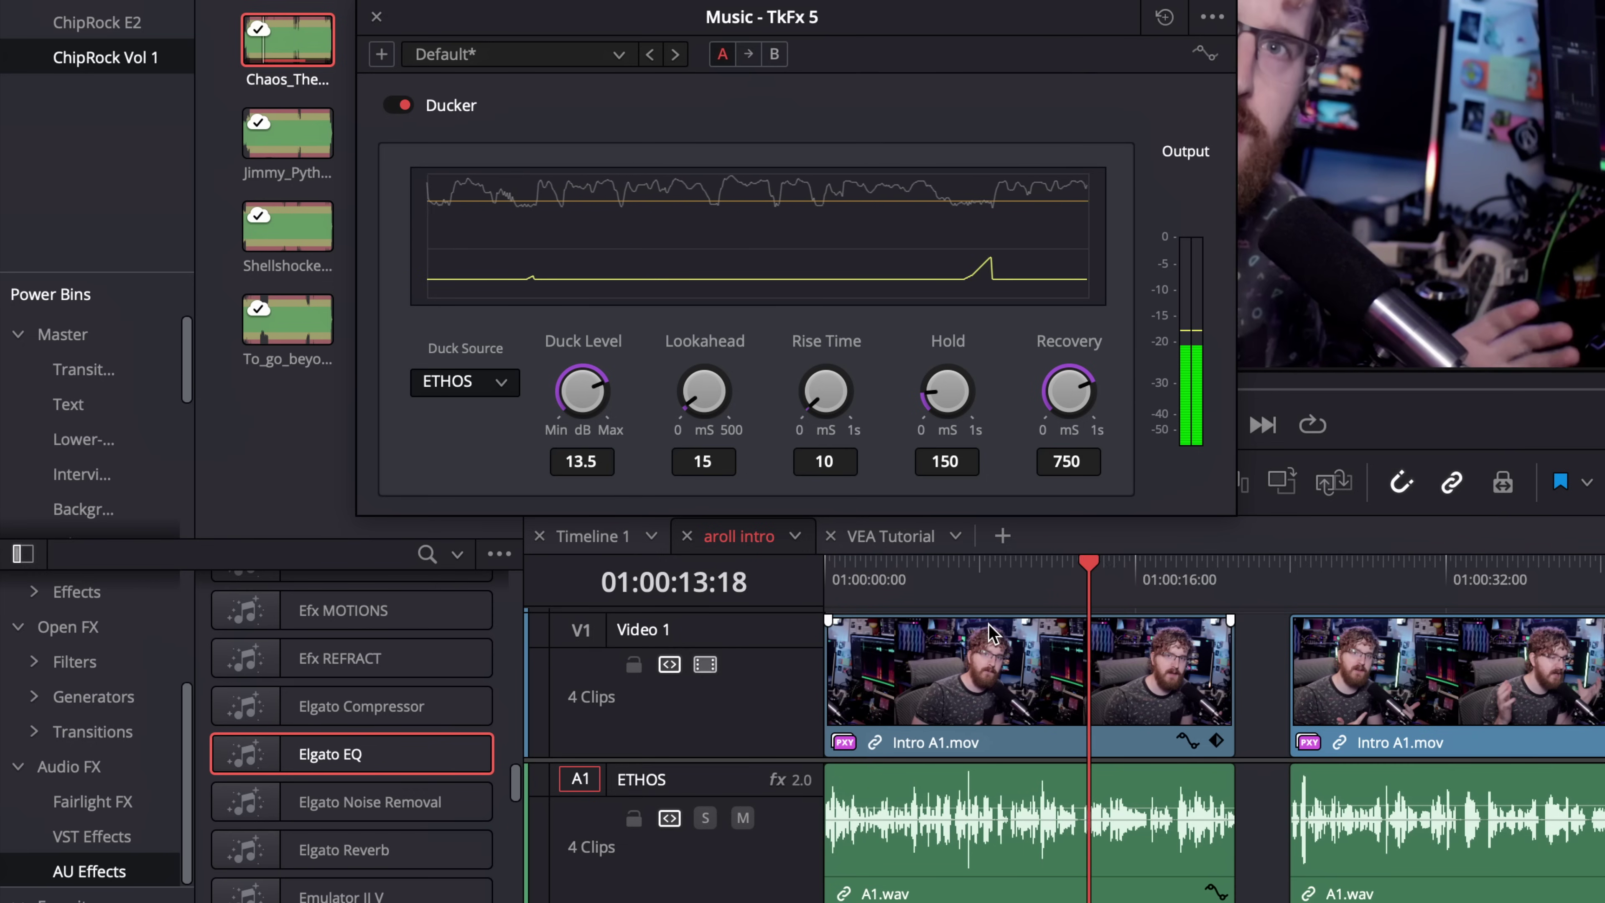
pyautogui.press('space')
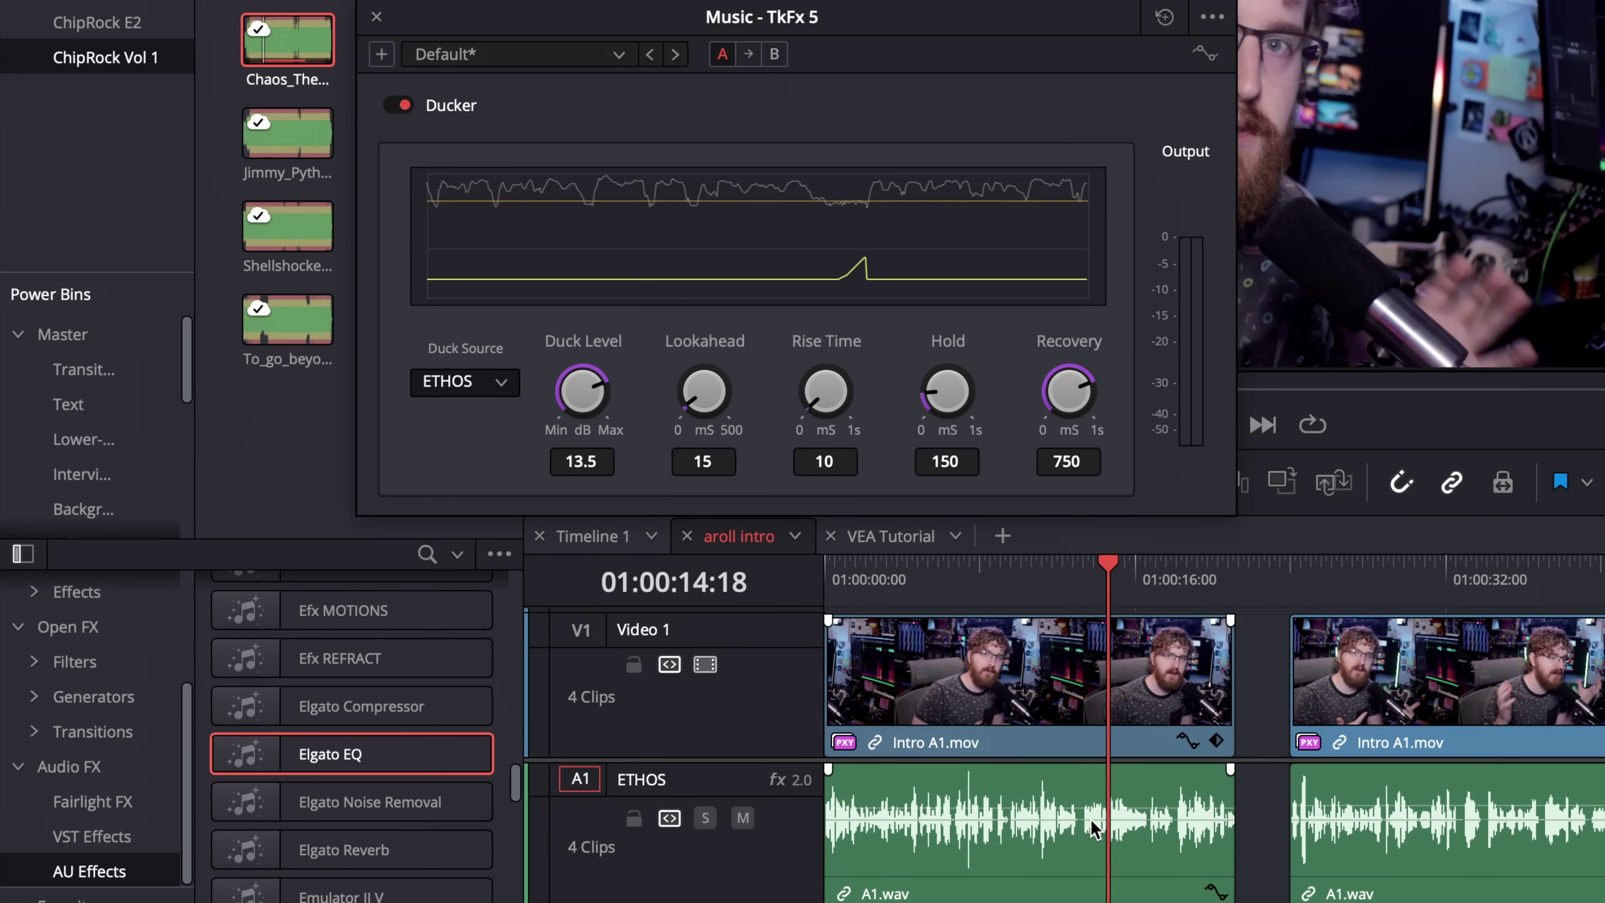
# Turn the Ducker's lookahead up to 63 ms
pyautogui.scroll(5, 1091, 822)
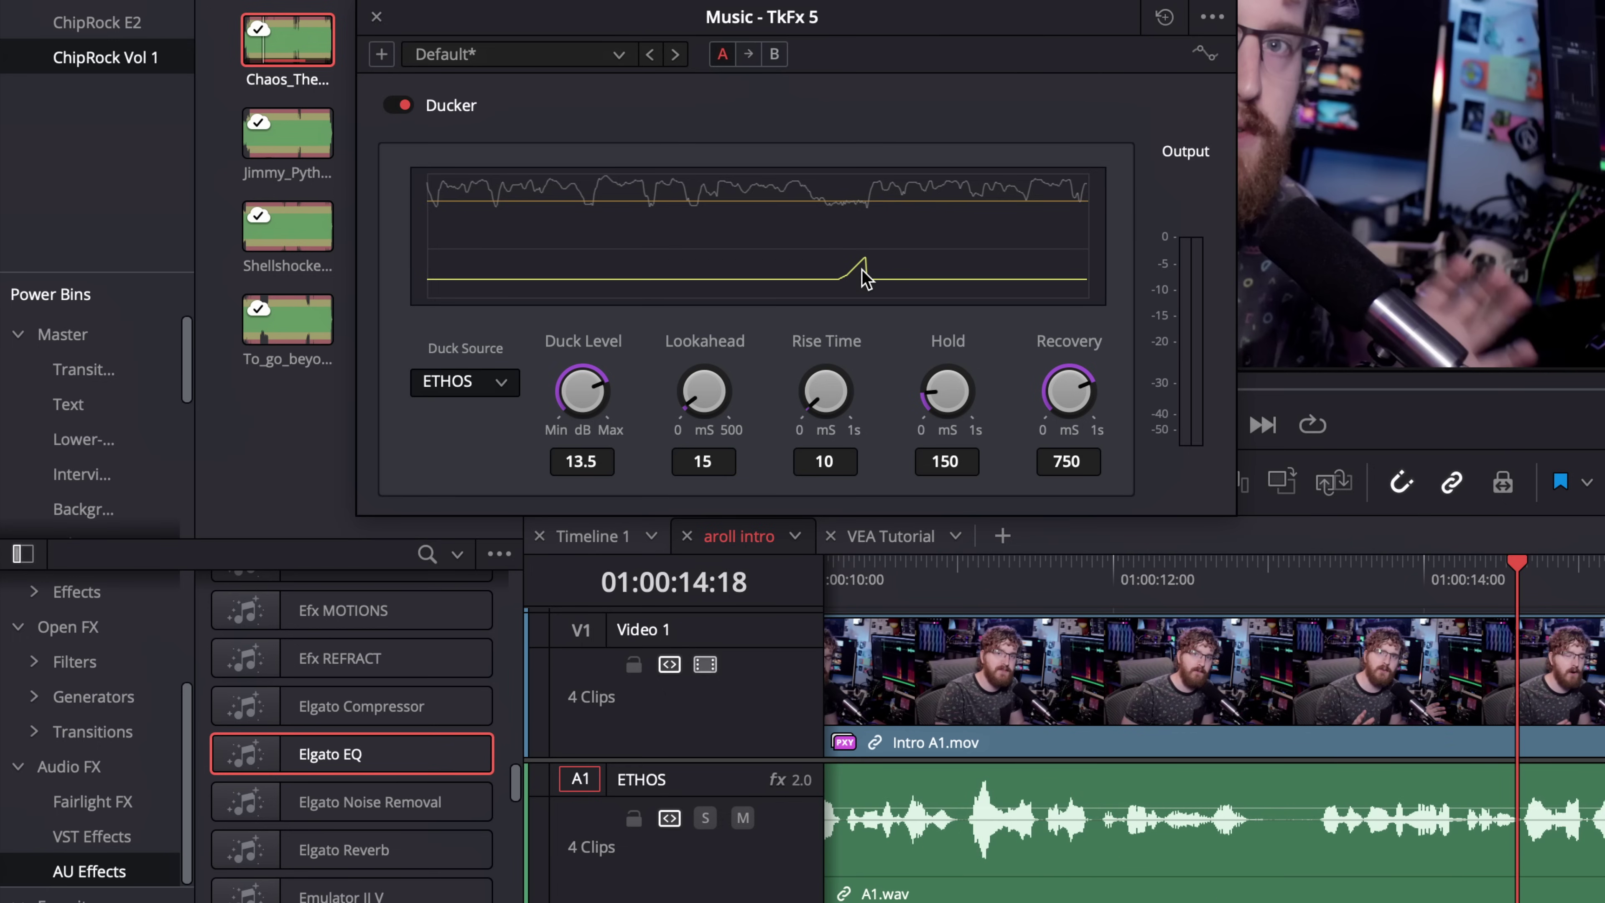
pyautogui.scroll(-3, 1340, 695)
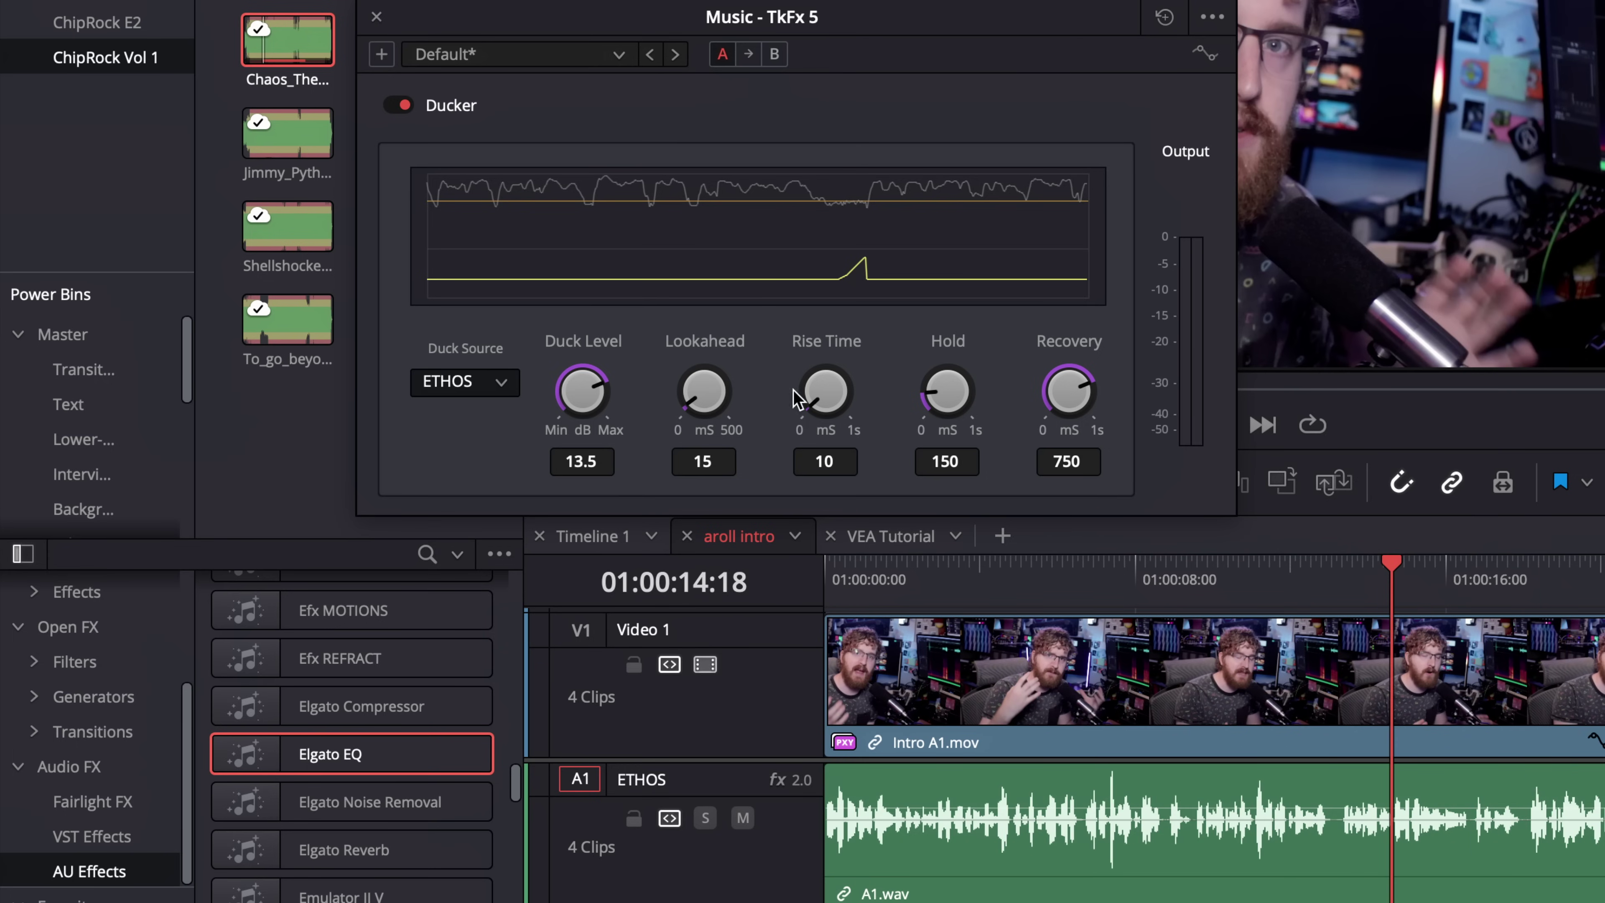
pyautogui.moveTo(706, 411); pyautogui.dragTo(759, 428)
# Set the Ducker lookahead to 500, raise rise time to 182 and hold to 205, then play to test
pyautogui.doubleClick(712, 460)
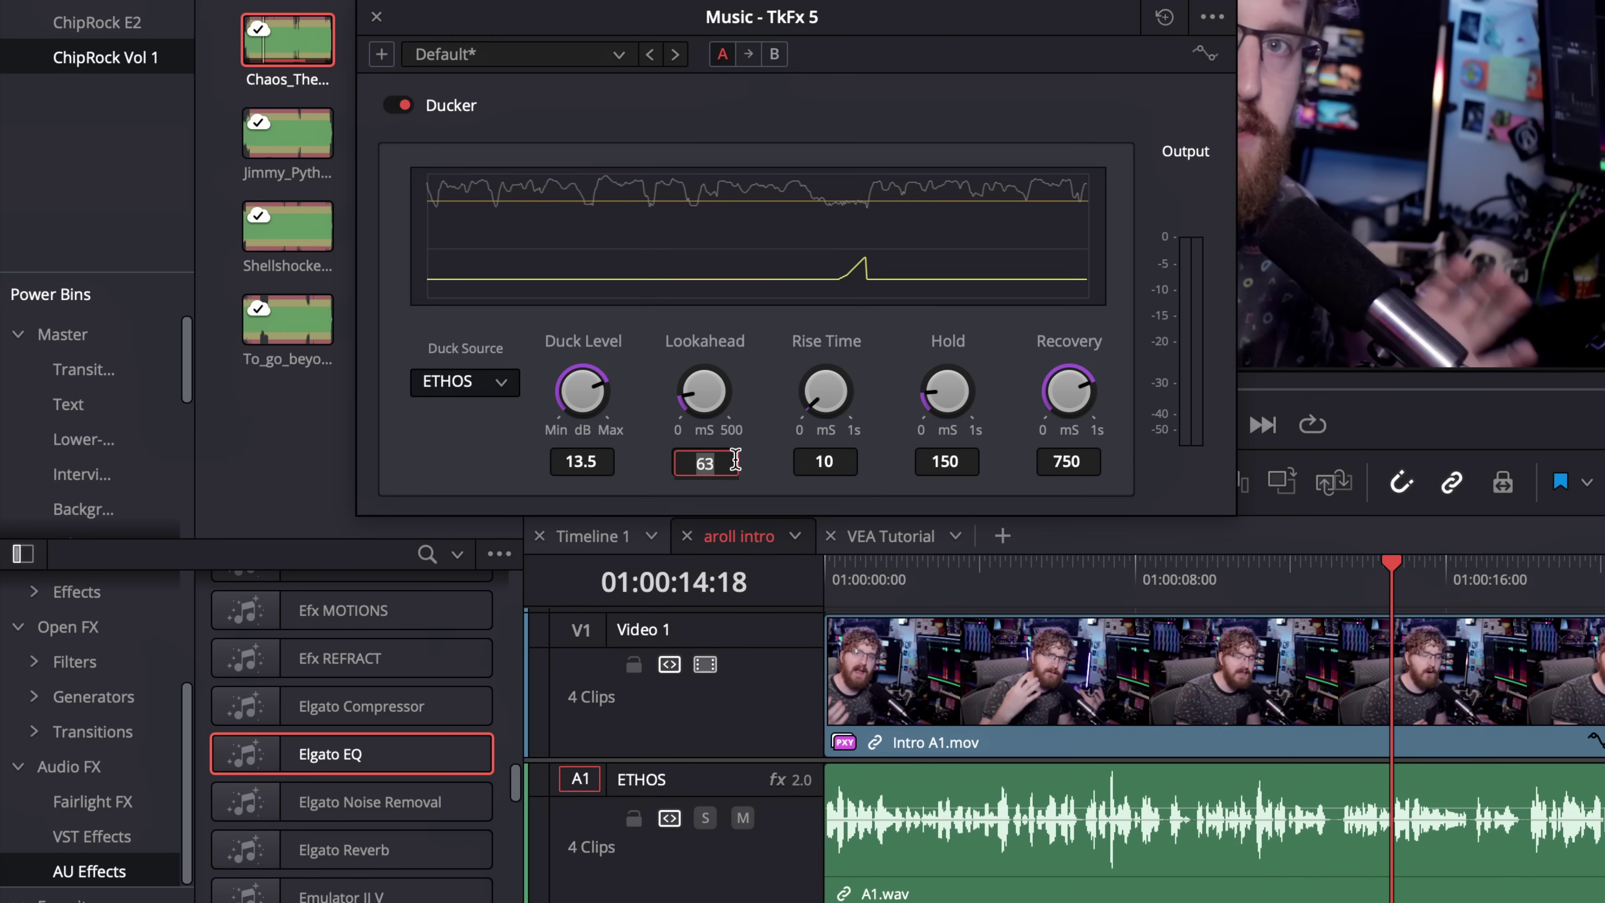
pyautogui.write('500')
pyautogui.press('Return')
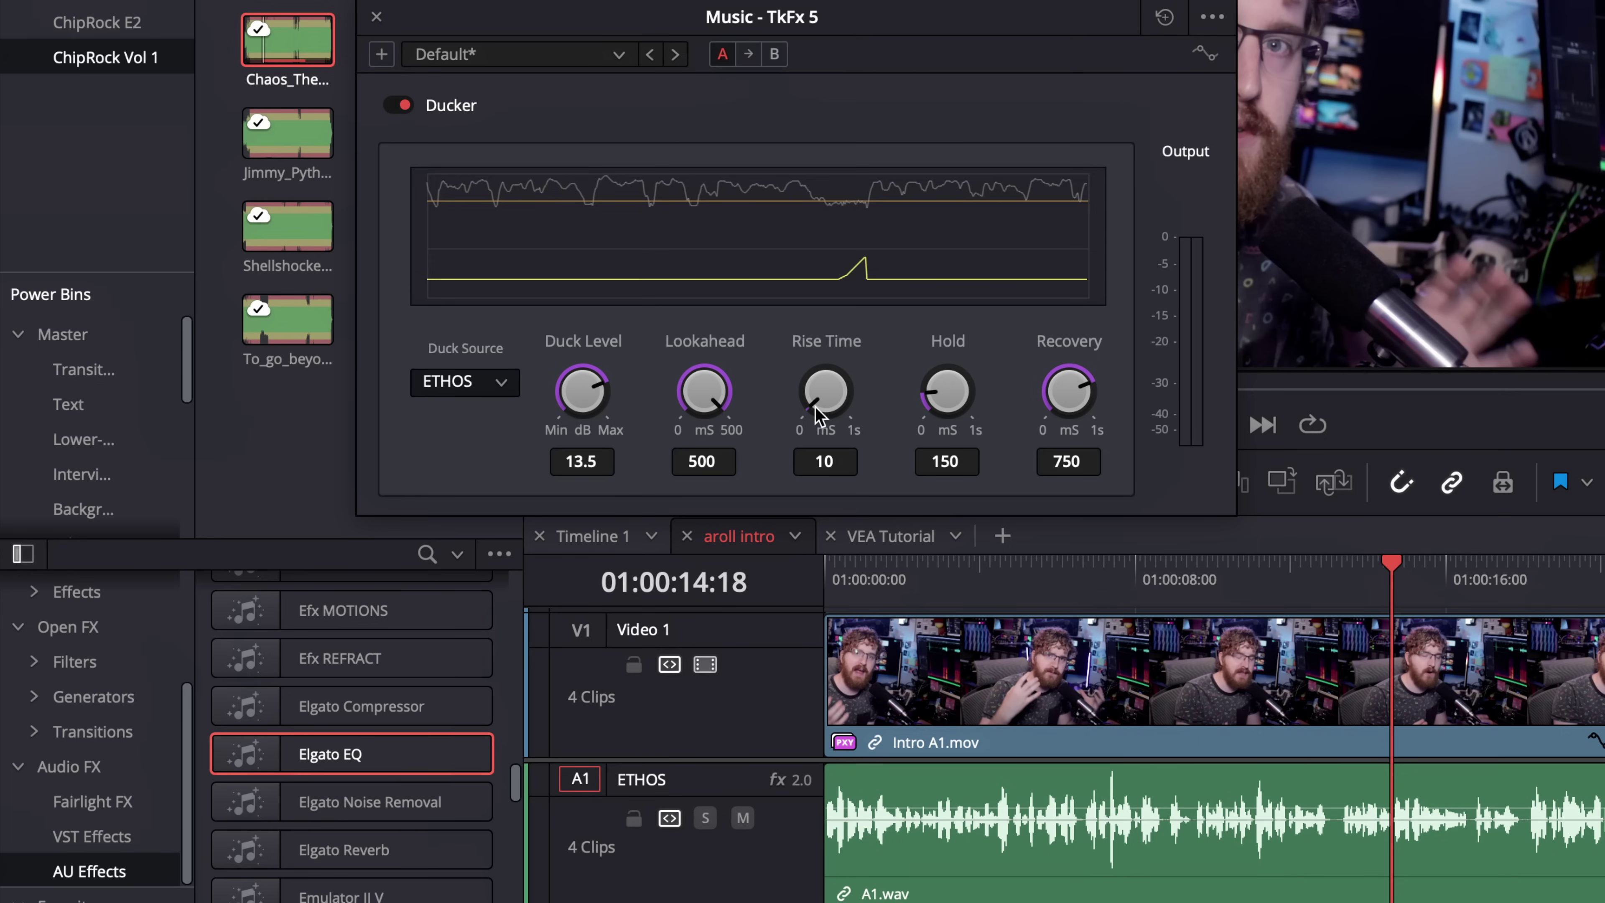
pyautogui.scroll(-1, 815, 407)
pyautogui.moveTo(808, 410); pyautogui.dragTo(908, 417)
pyautogui.moveTo(946, 400); pyautogui.dragTo(972, 403)
pyautogui.moveTo(1097, 606)
pyautogui.mouseDown()
pyautogui.moveTo(885, 585)
pyautogui.moveTo(1110, 585)
pyautogui.mouseUp()
pyautogui.press('space')
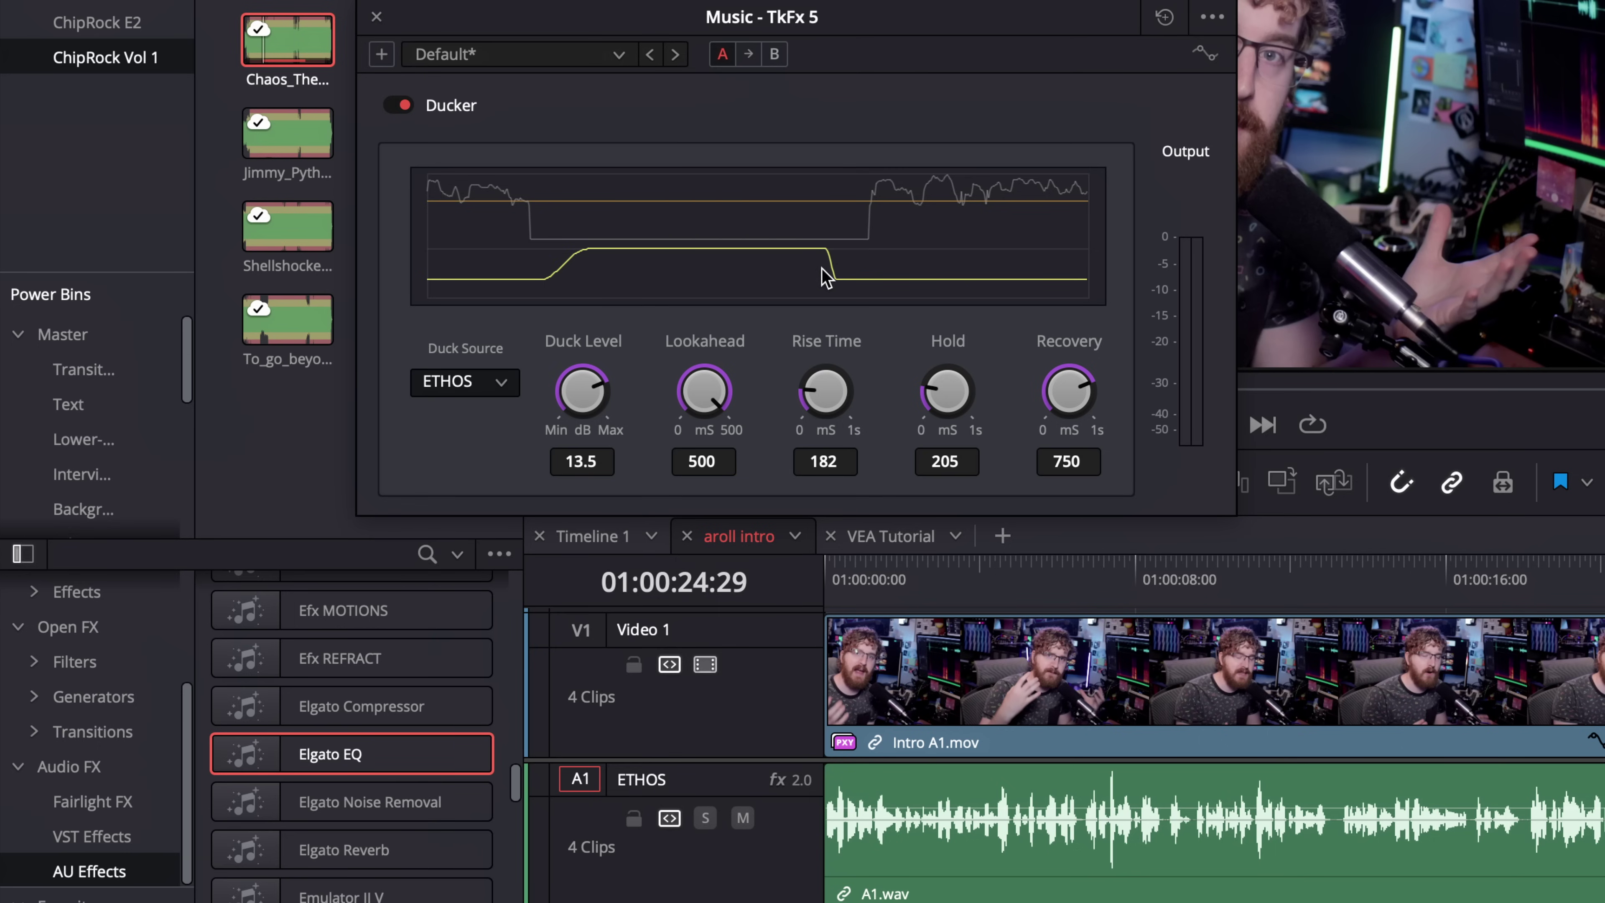
# Set recovery to 887 and lookahead to 423, then play from 01:00:32:07 to check the ducking
pyautogui.moveTo(1074, 391); pyautogui.dragTo(1132, 498)
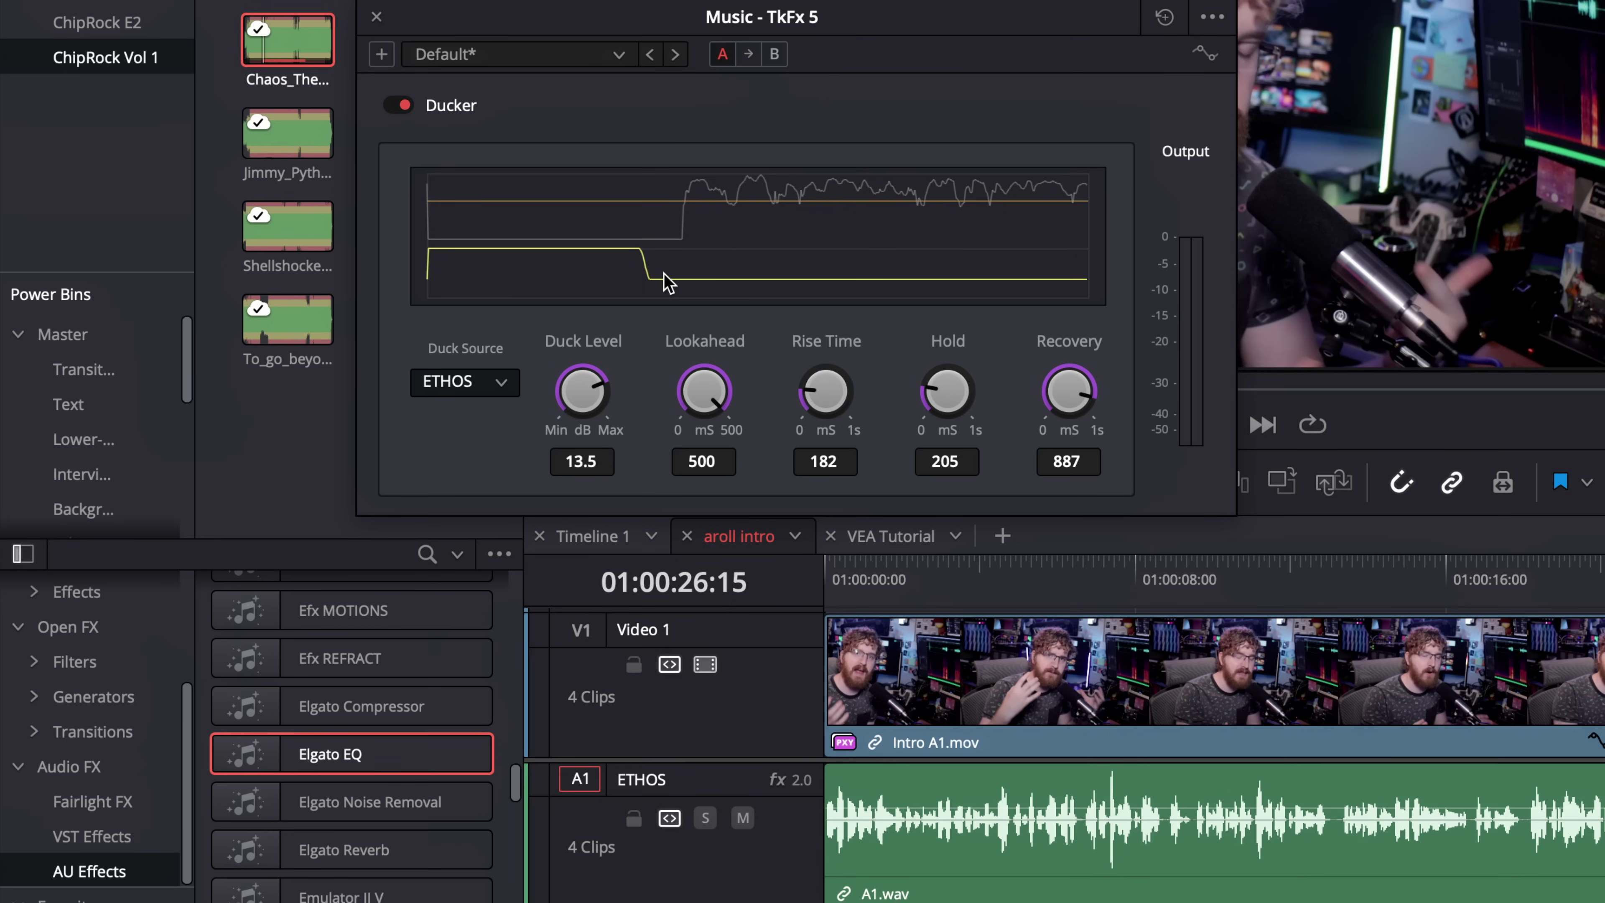
pyautogui.moveTo(726, 398); pyautogui.dragTo(646, 471)
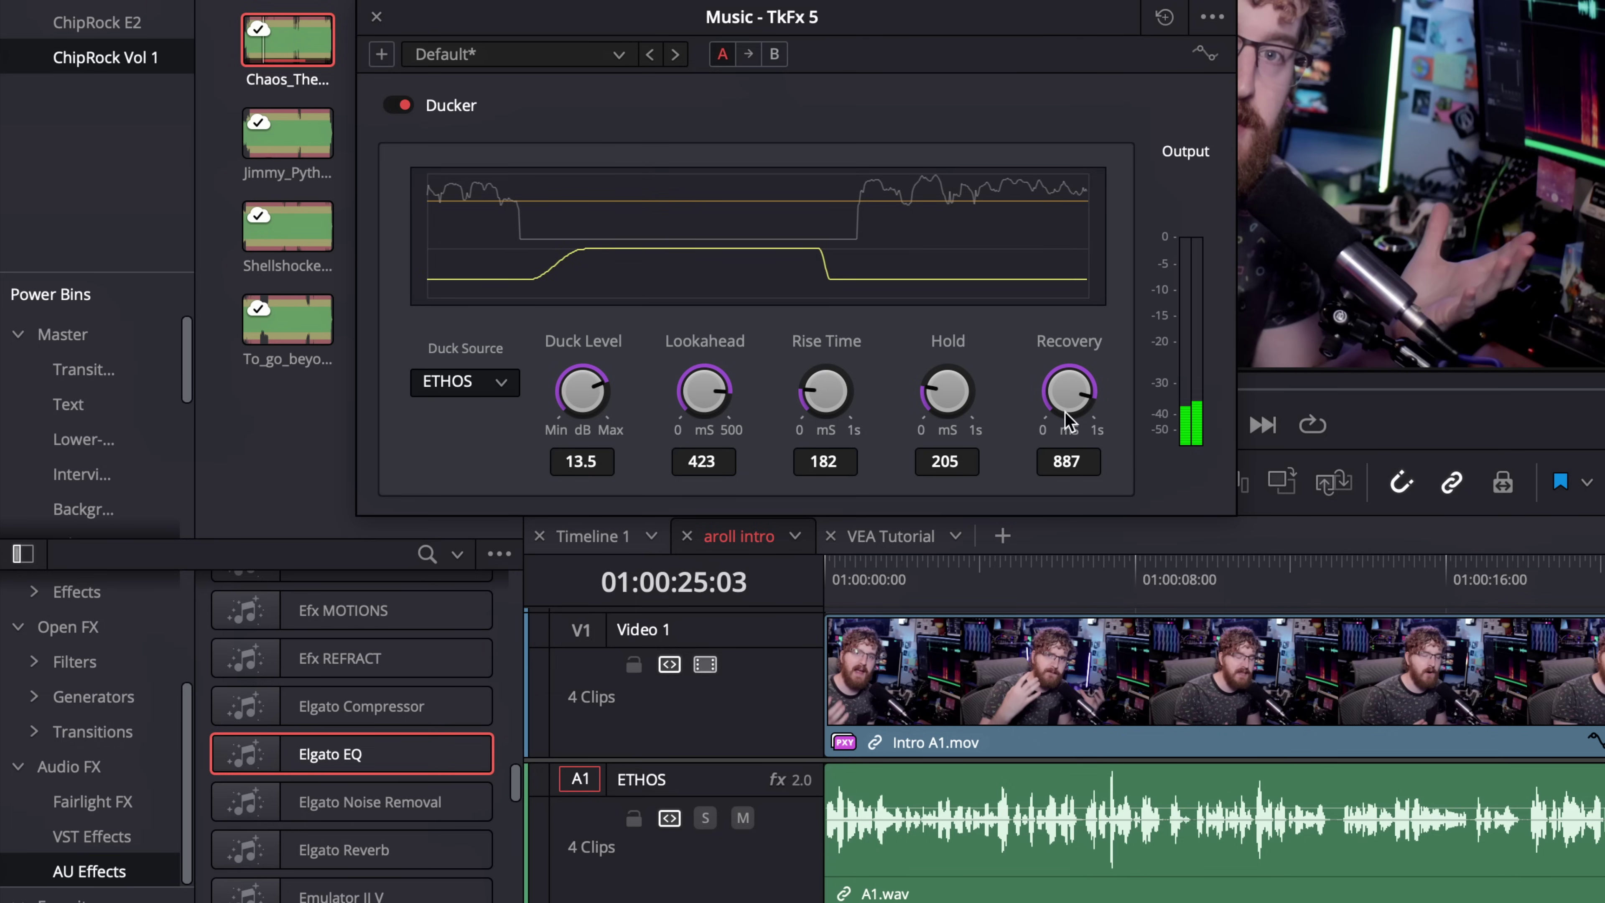
pyautogui.scroll(-2, 1188, 689)
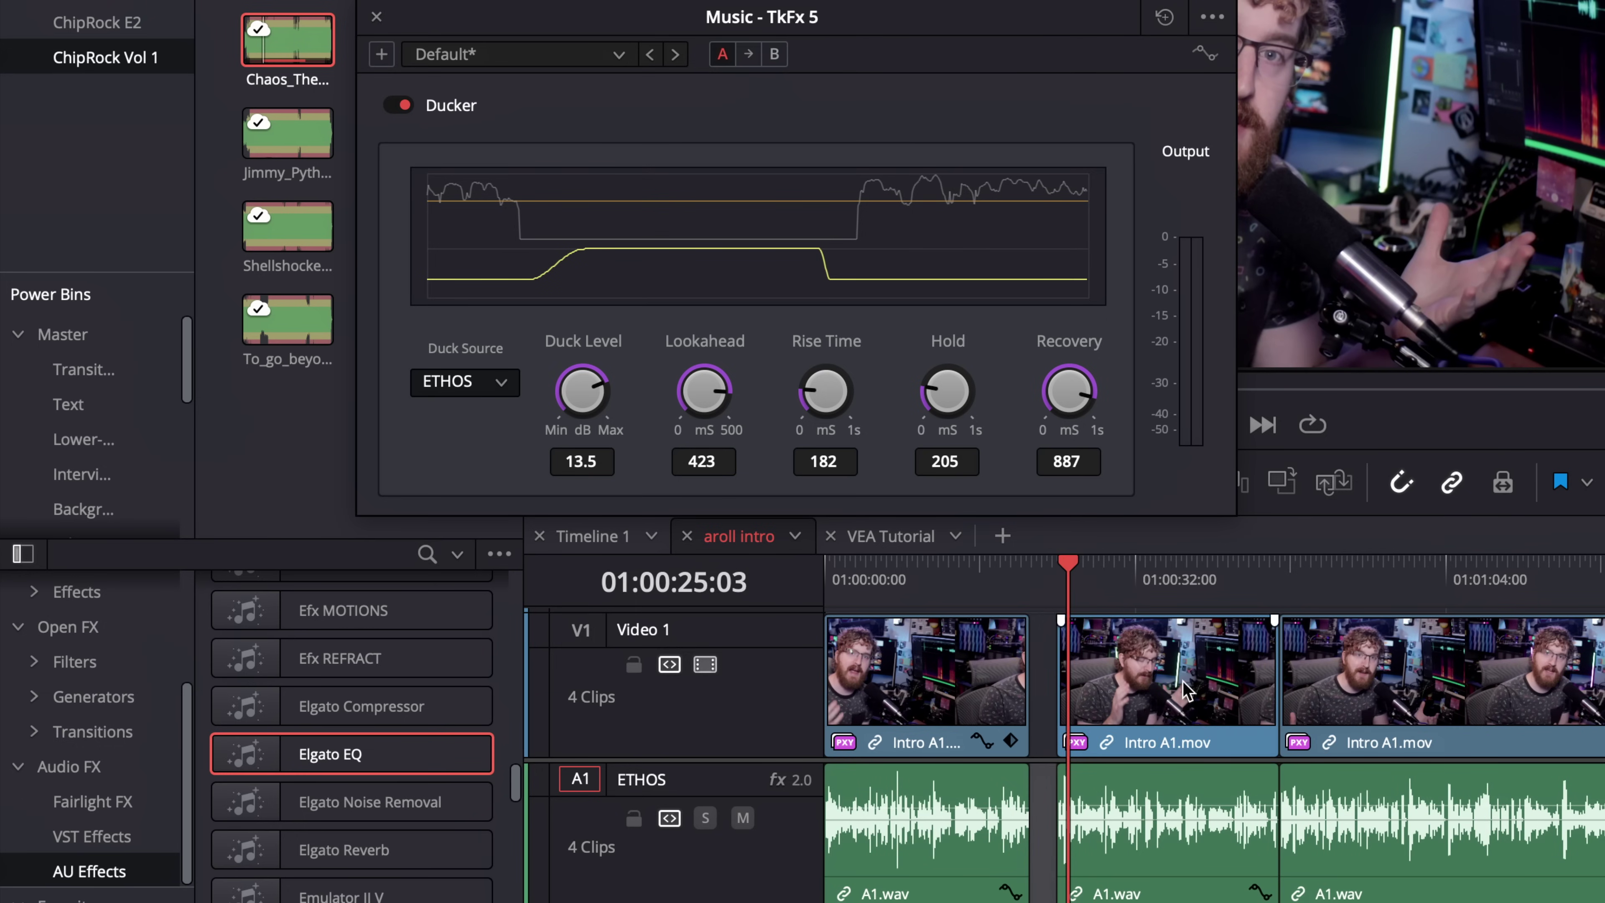
pyautogui.click(1137, 604)
pyautogui.scroll(3, 1137, 607)
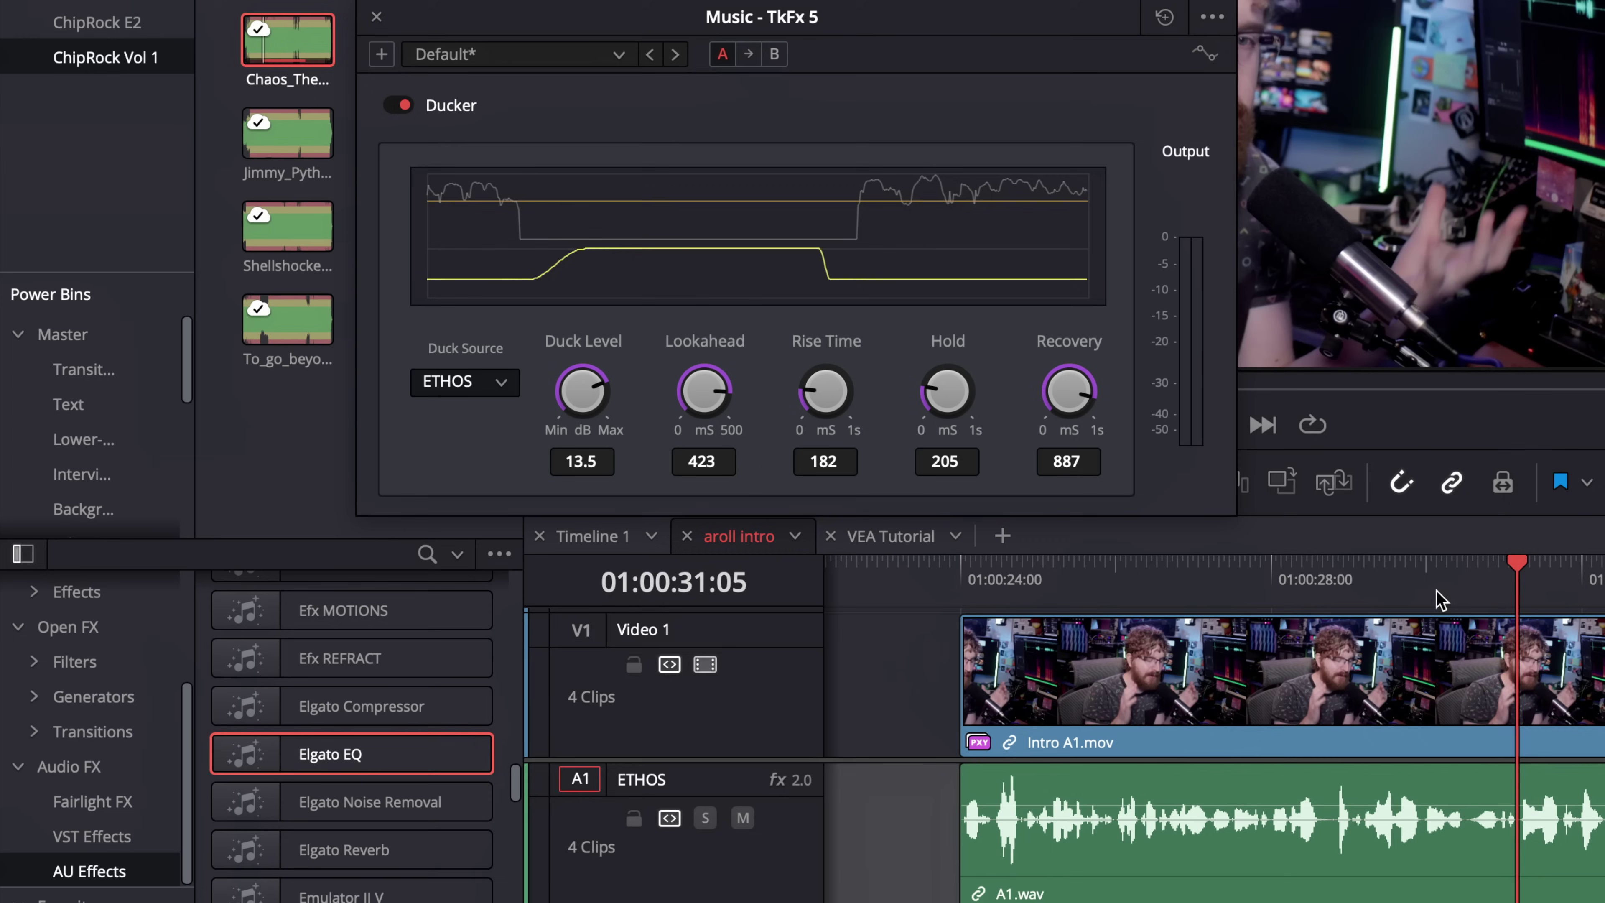
pyautogui.click(1550, 582)
pyautogui.moveTo(1572, 584); pyautogui.dragTo(1598, 584)
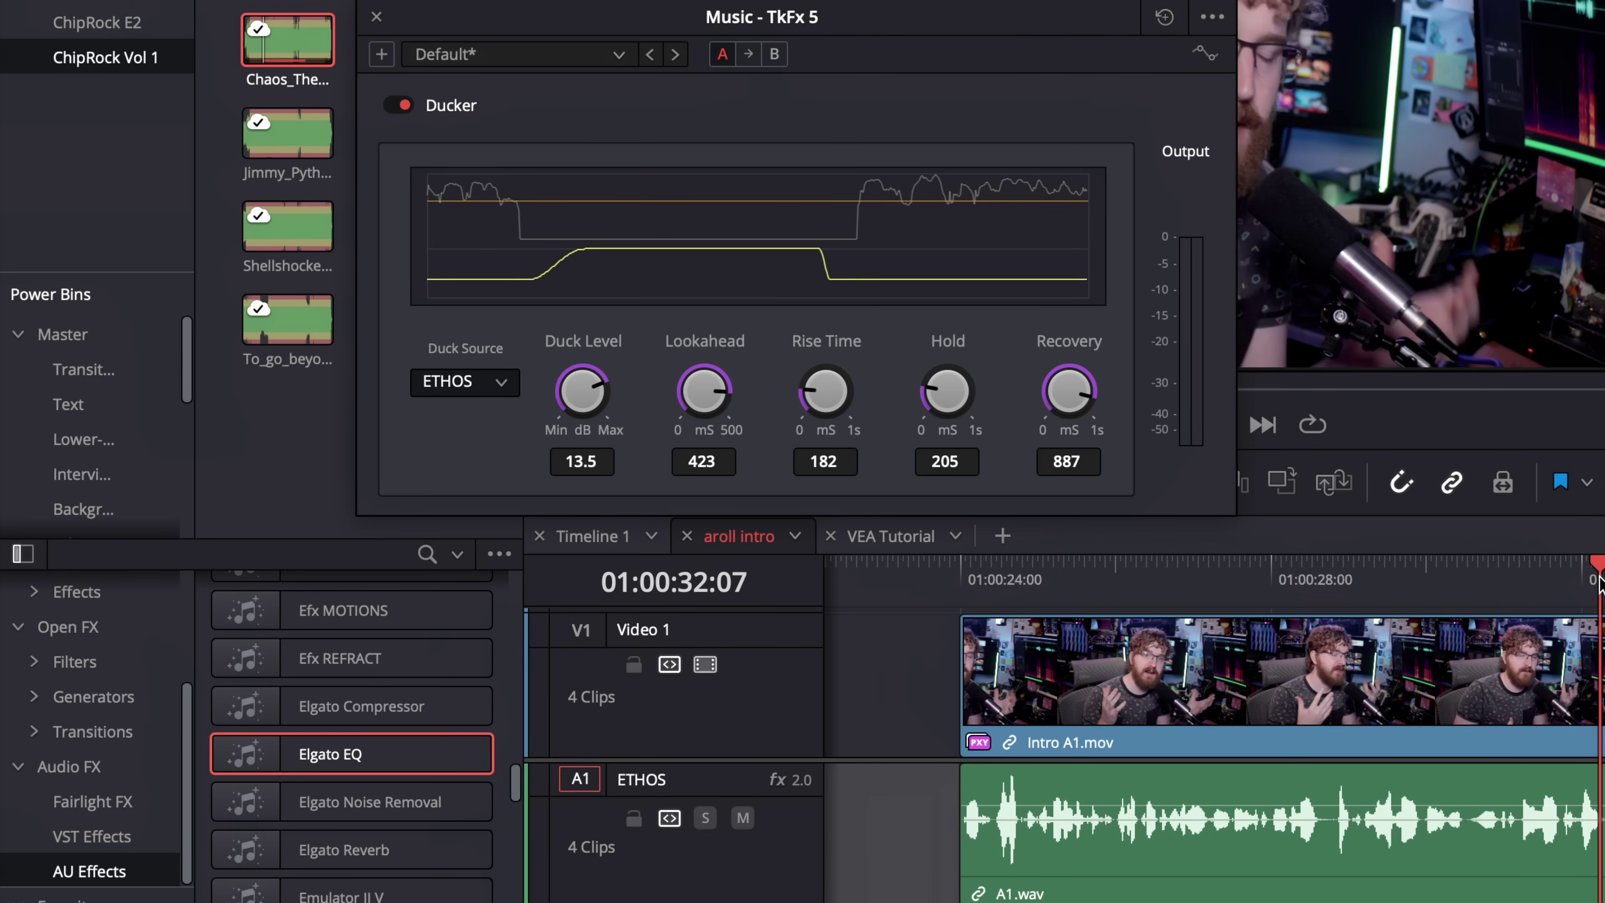
pyautogui.press('space')
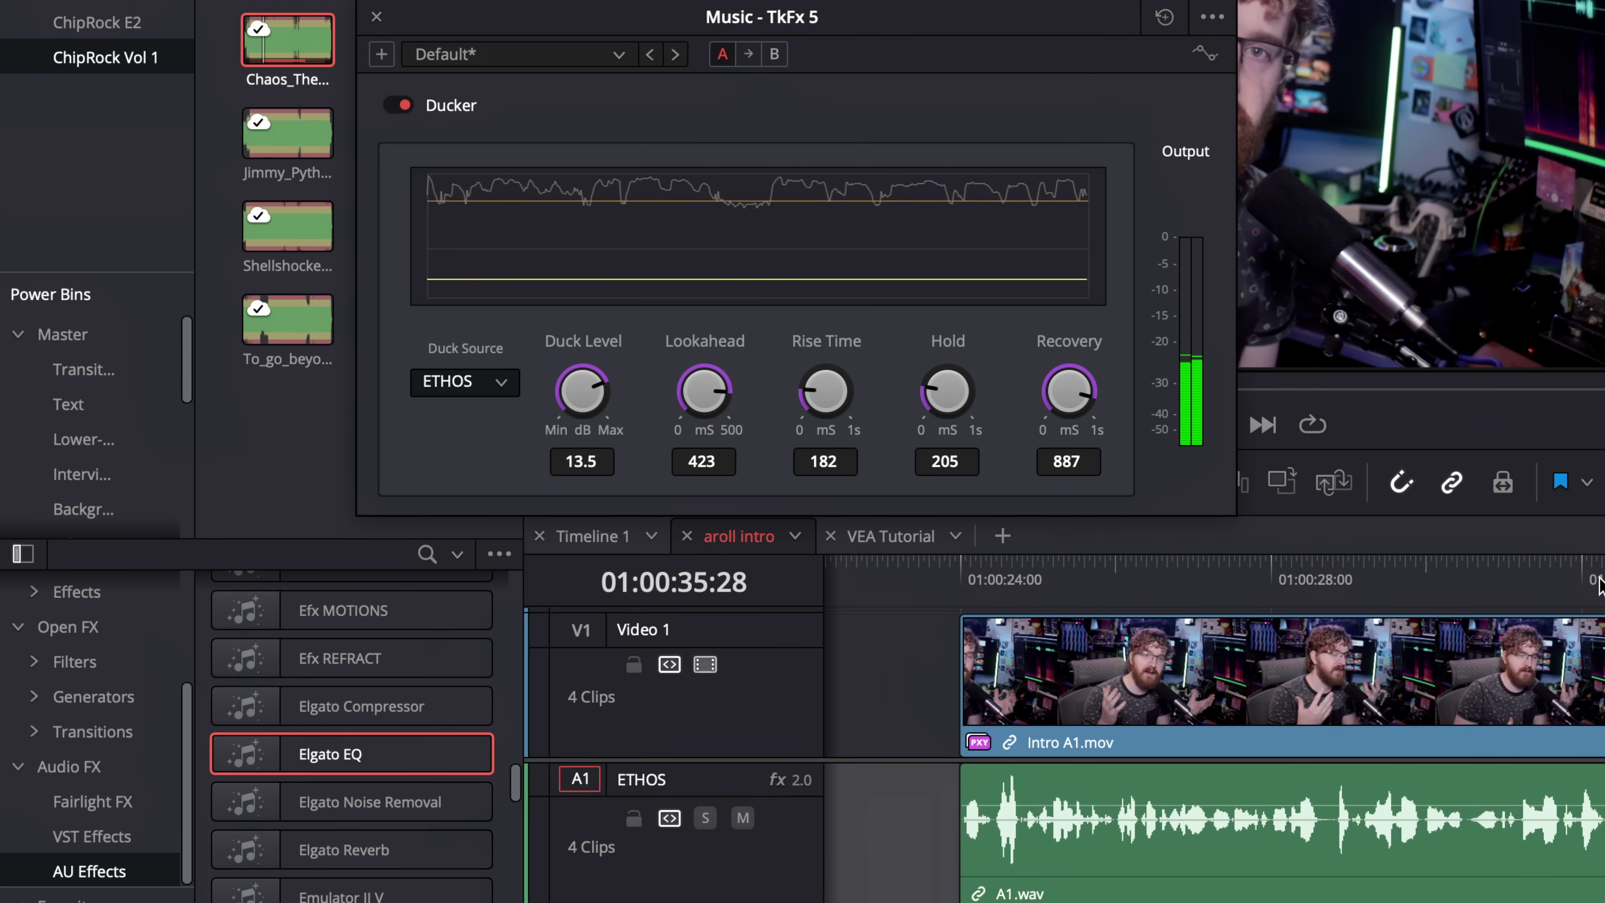
pyautogui.scroll(-4, 1598, 585)
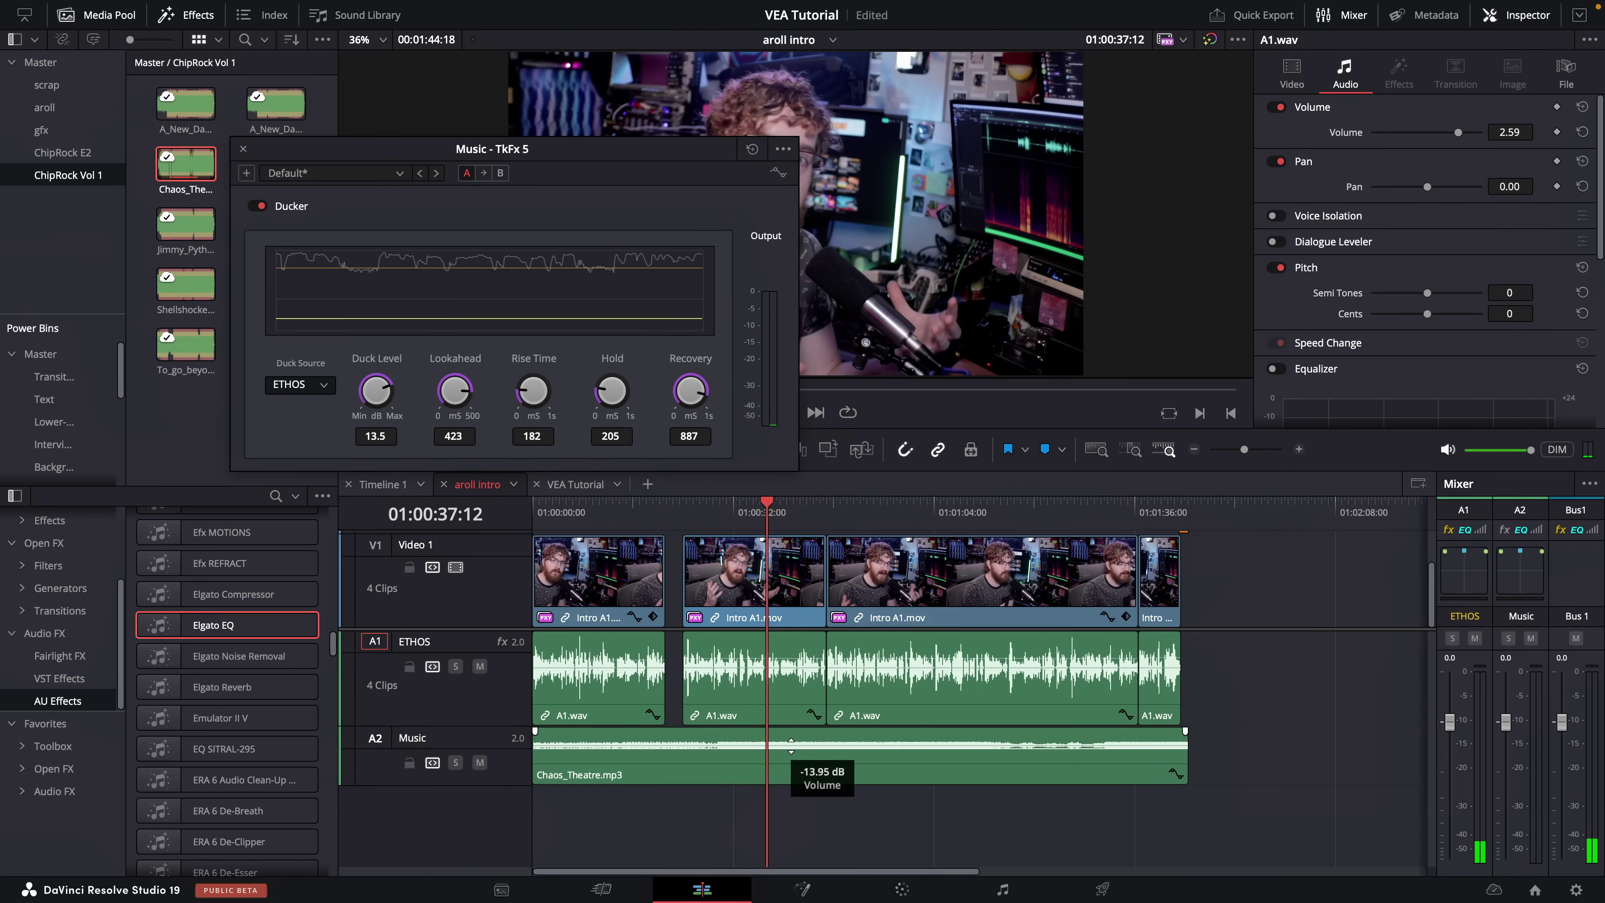
# Raise the Music clip's volume, audition the ducking, load Chaos_Theatre.mp3, and add Elgato EQ to the Music track
pyautogui.moveTo(790, 746); pyautogui.dragTo(790, 745)
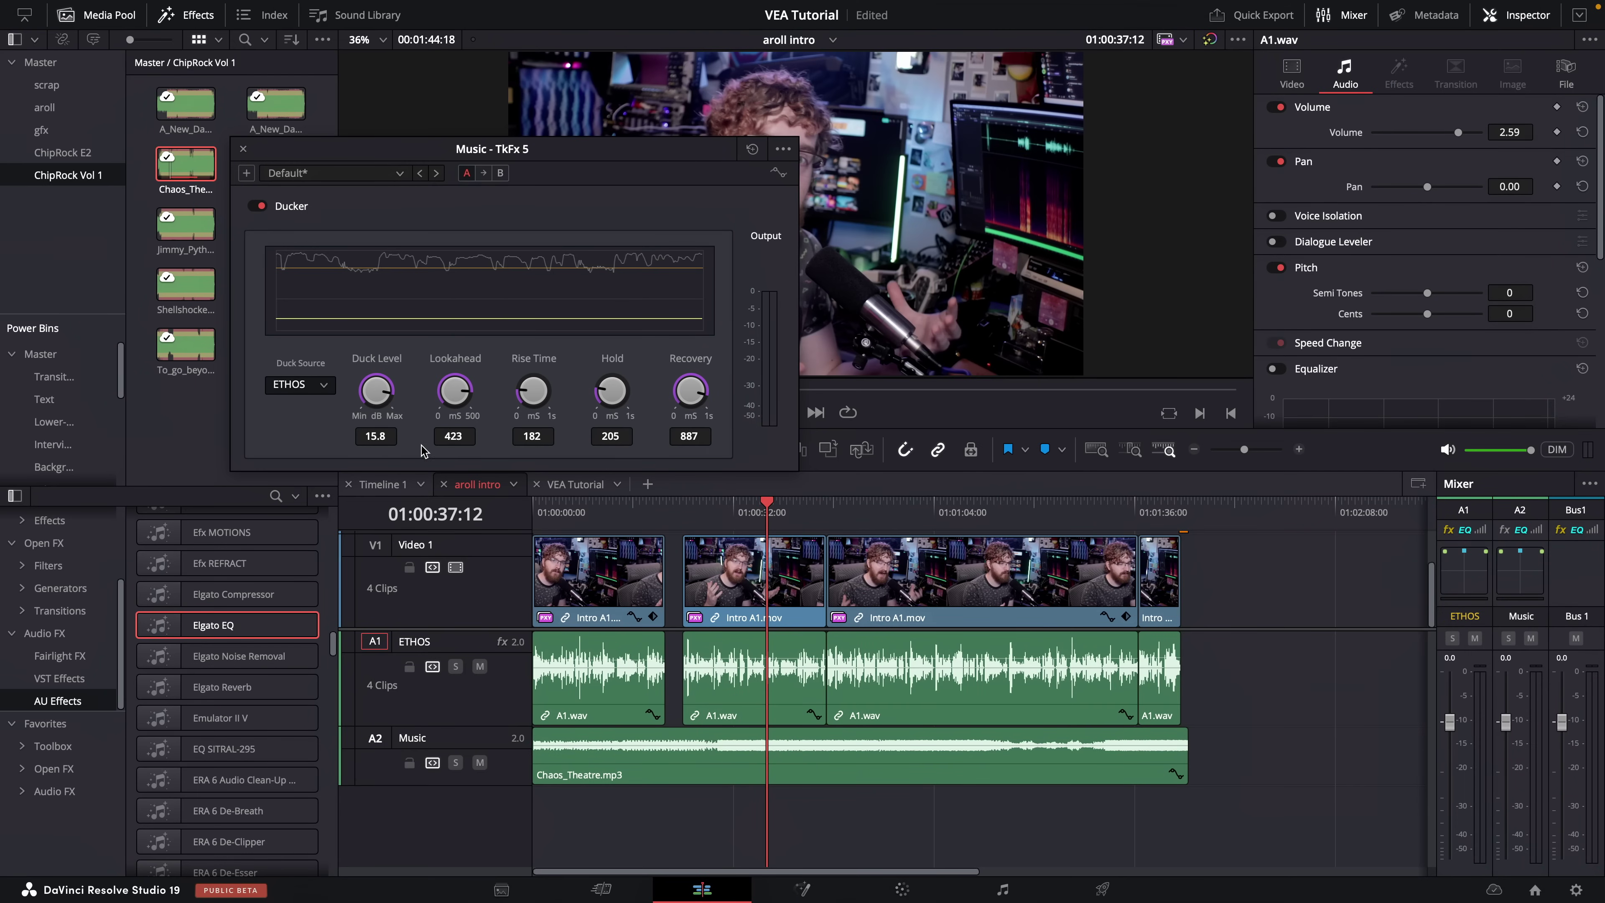
pyautogui.press('space')
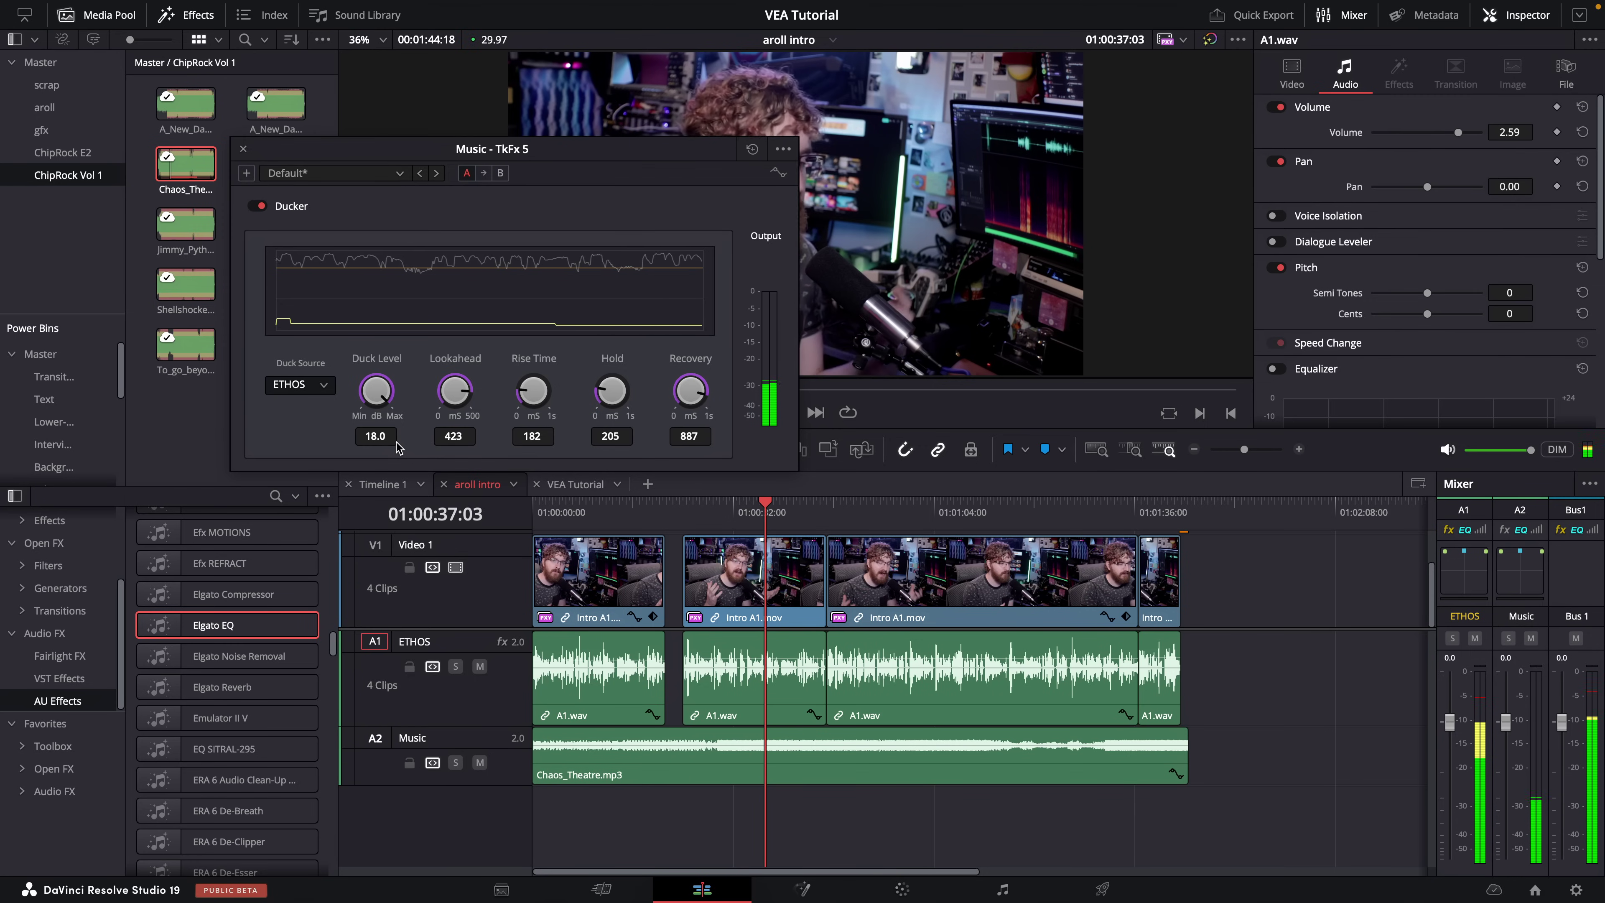
pyautogui.click(692, 508)
pyautogui.press('space')
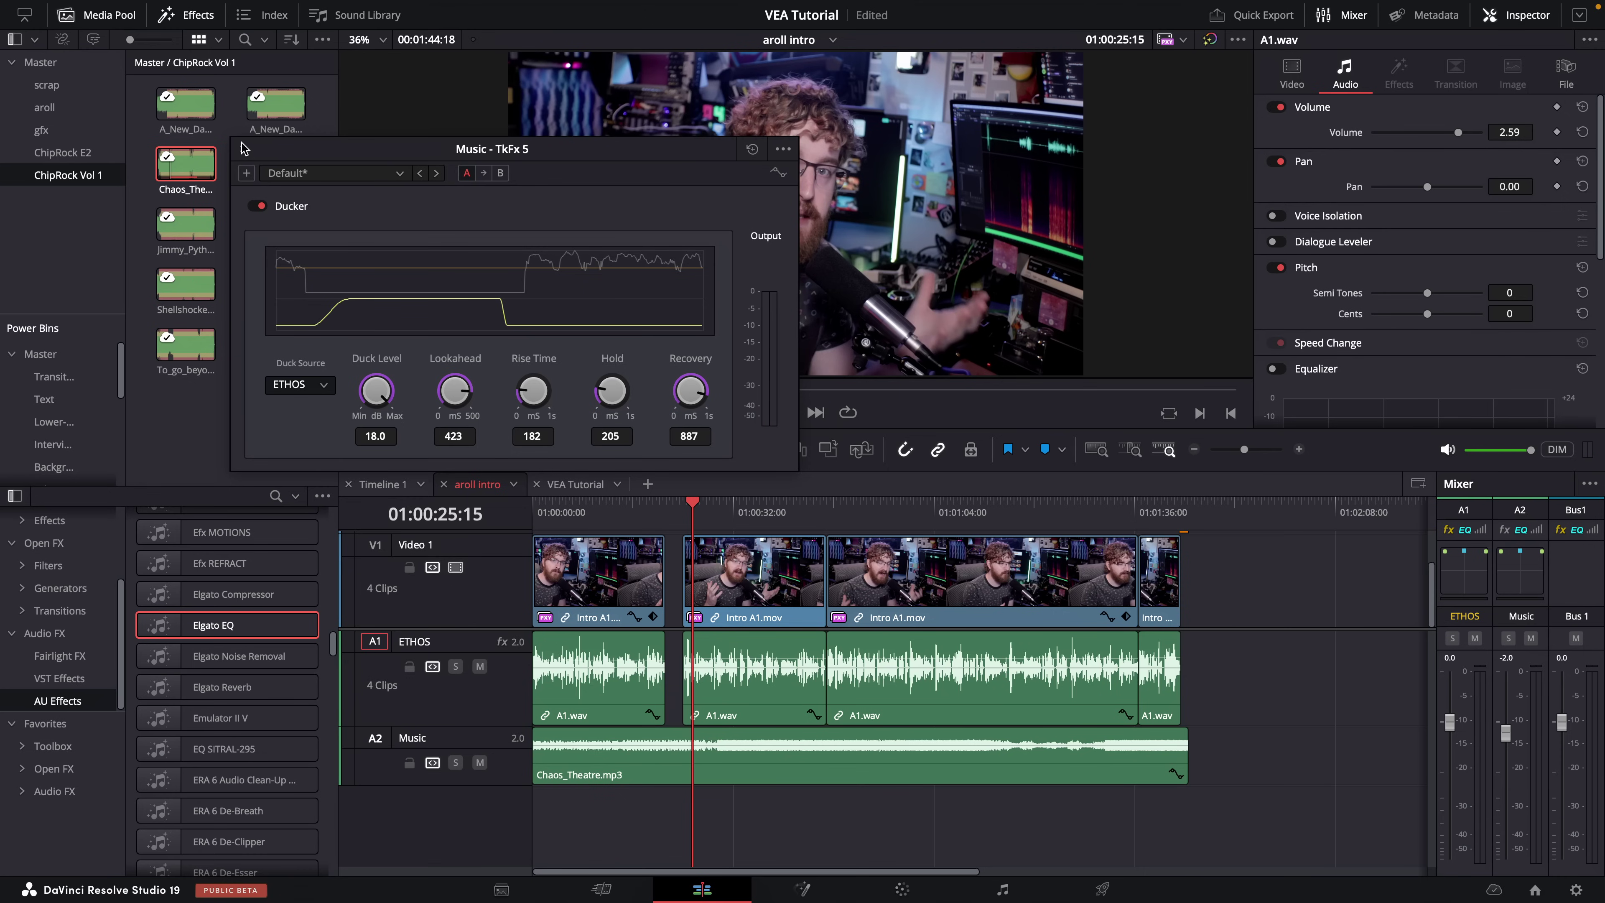
pyautogui.doubleClick(185, 163)
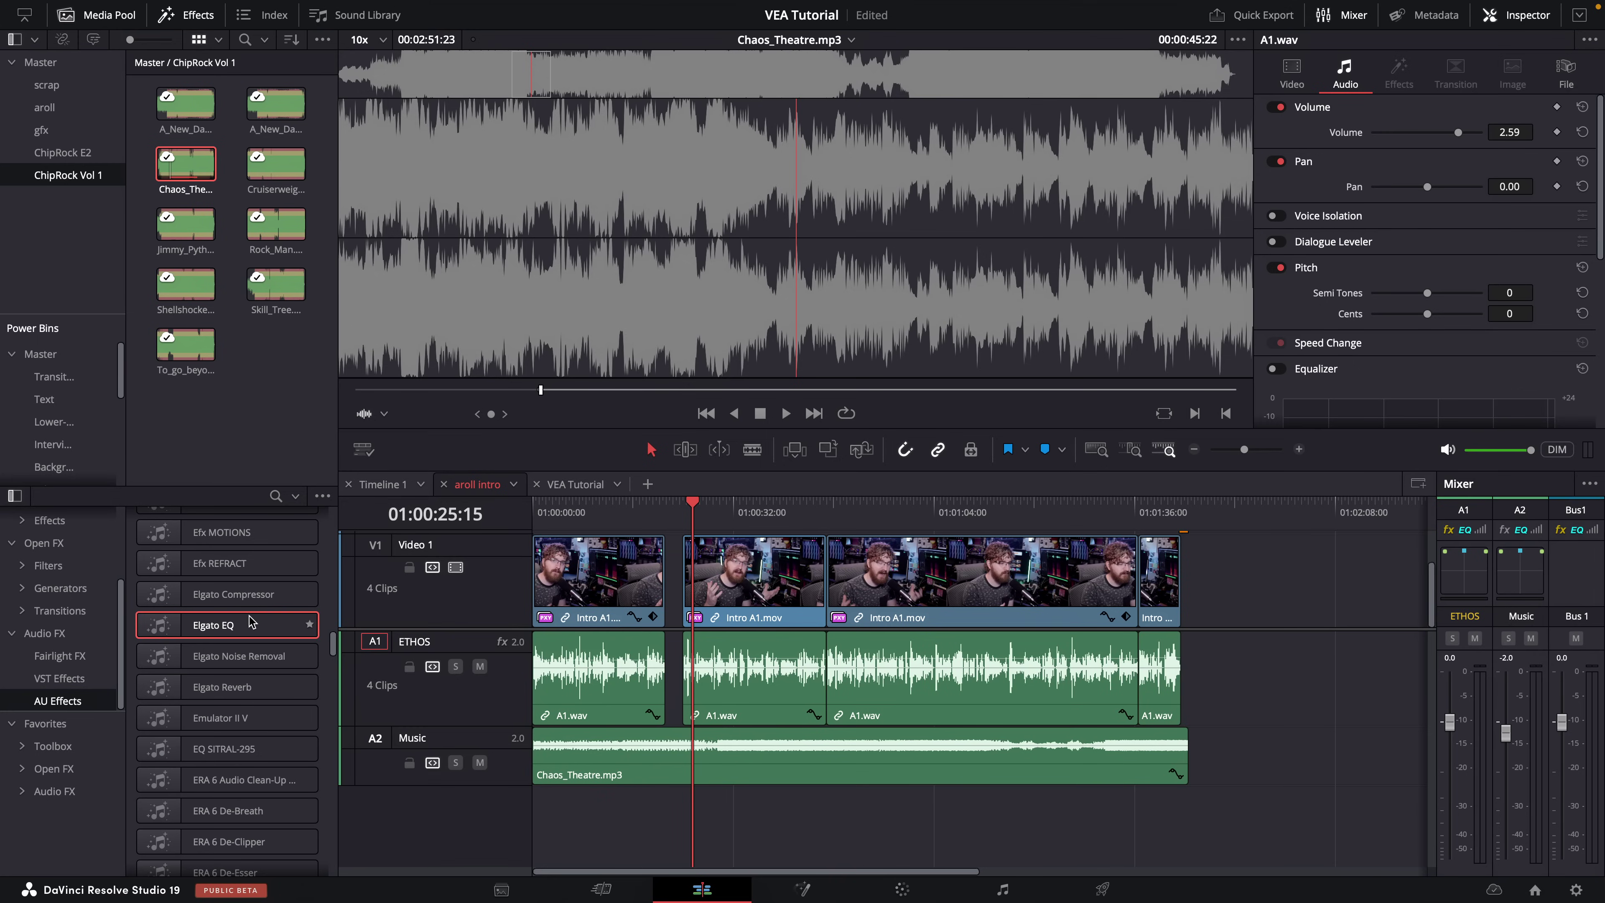
pyautogui.moveTo(246, 625); pyautogui.dragTo(560, 763)
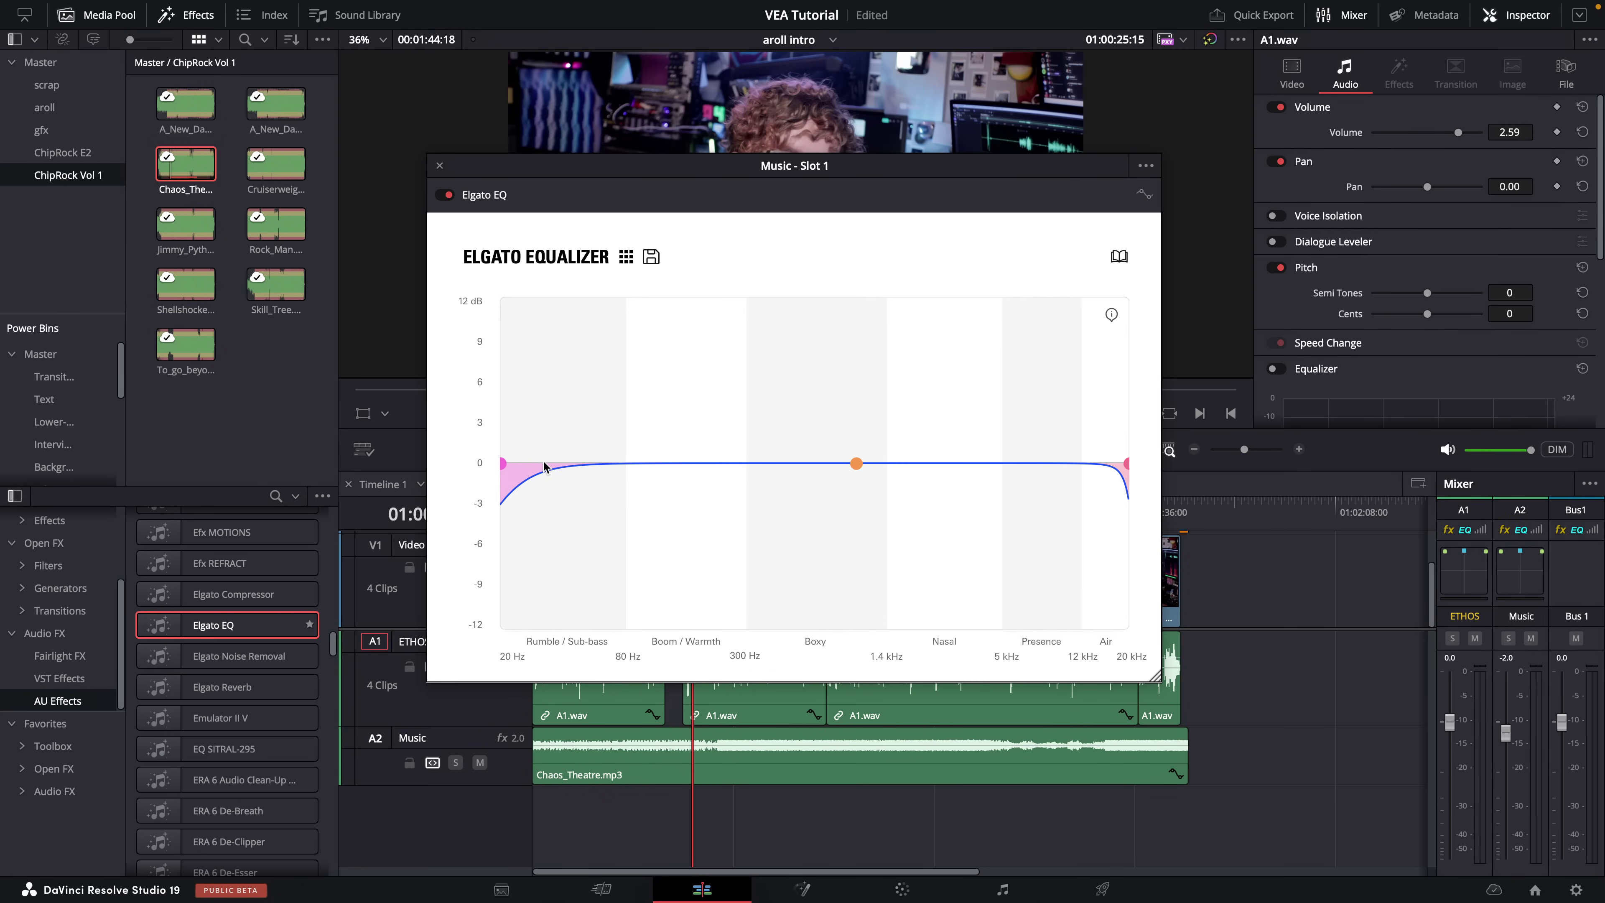
# Shape the Elgato EQ: low cut near 84 Hz, 1.7 dB dip at 1 kHz, high cut near 11 kHz
pyautogui.moveTo(502, 463); pyautogui.dragTo(631, 471)
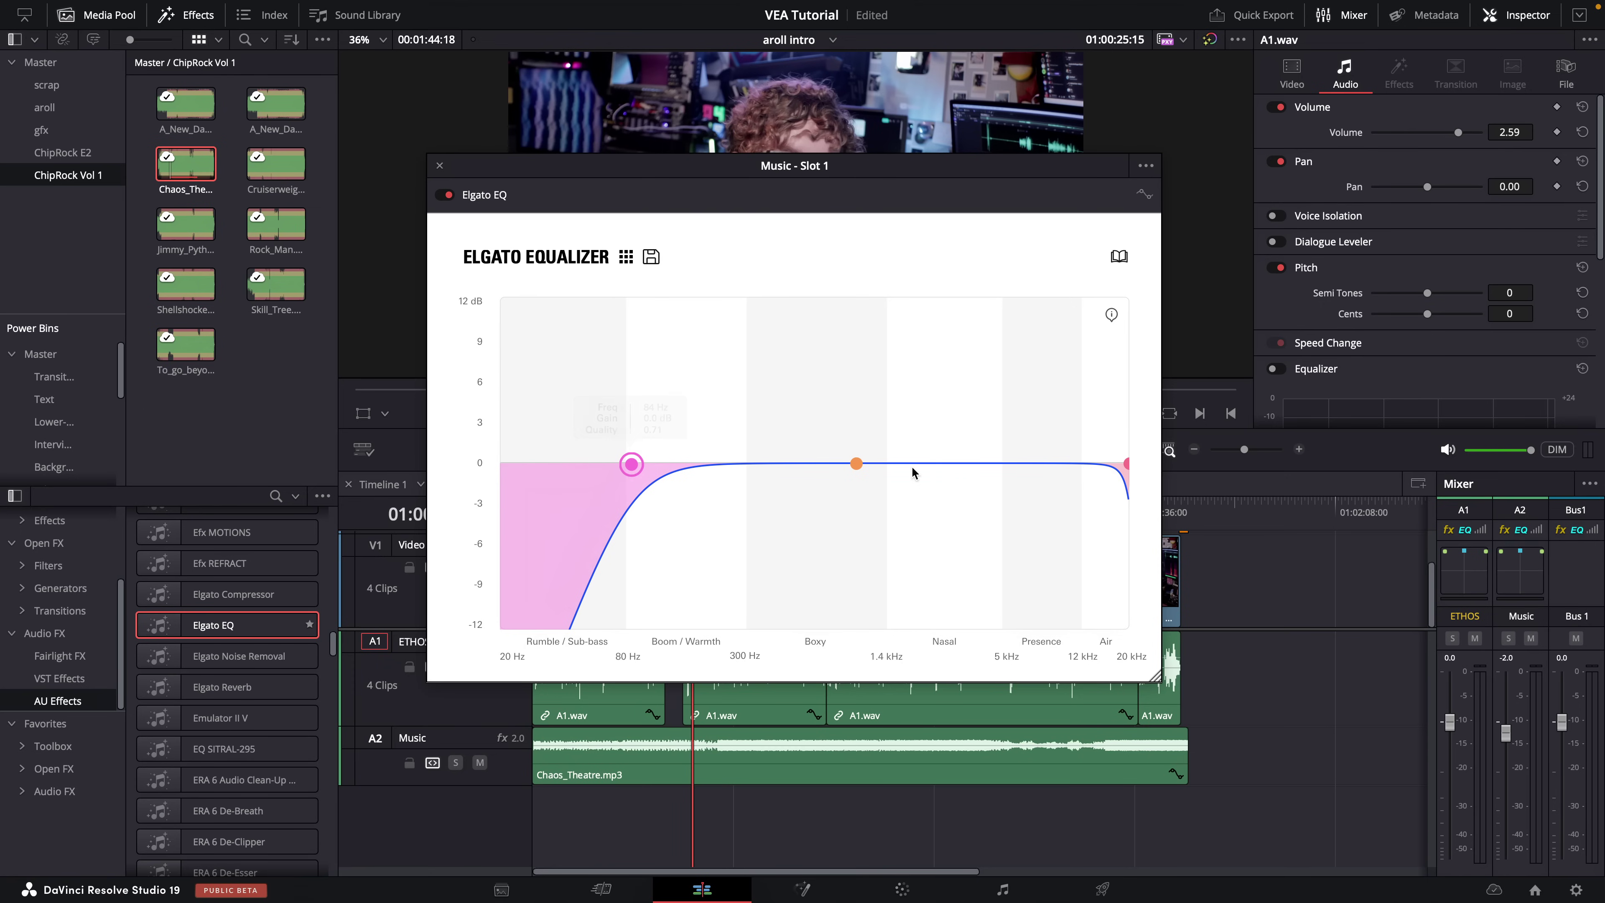
pyautogui.moveTo(856, 464); pyautogui.dragTo(860, 487)
pyautogui.moveTo(1122, 468); pyautogui.dragTo(1078, 464)
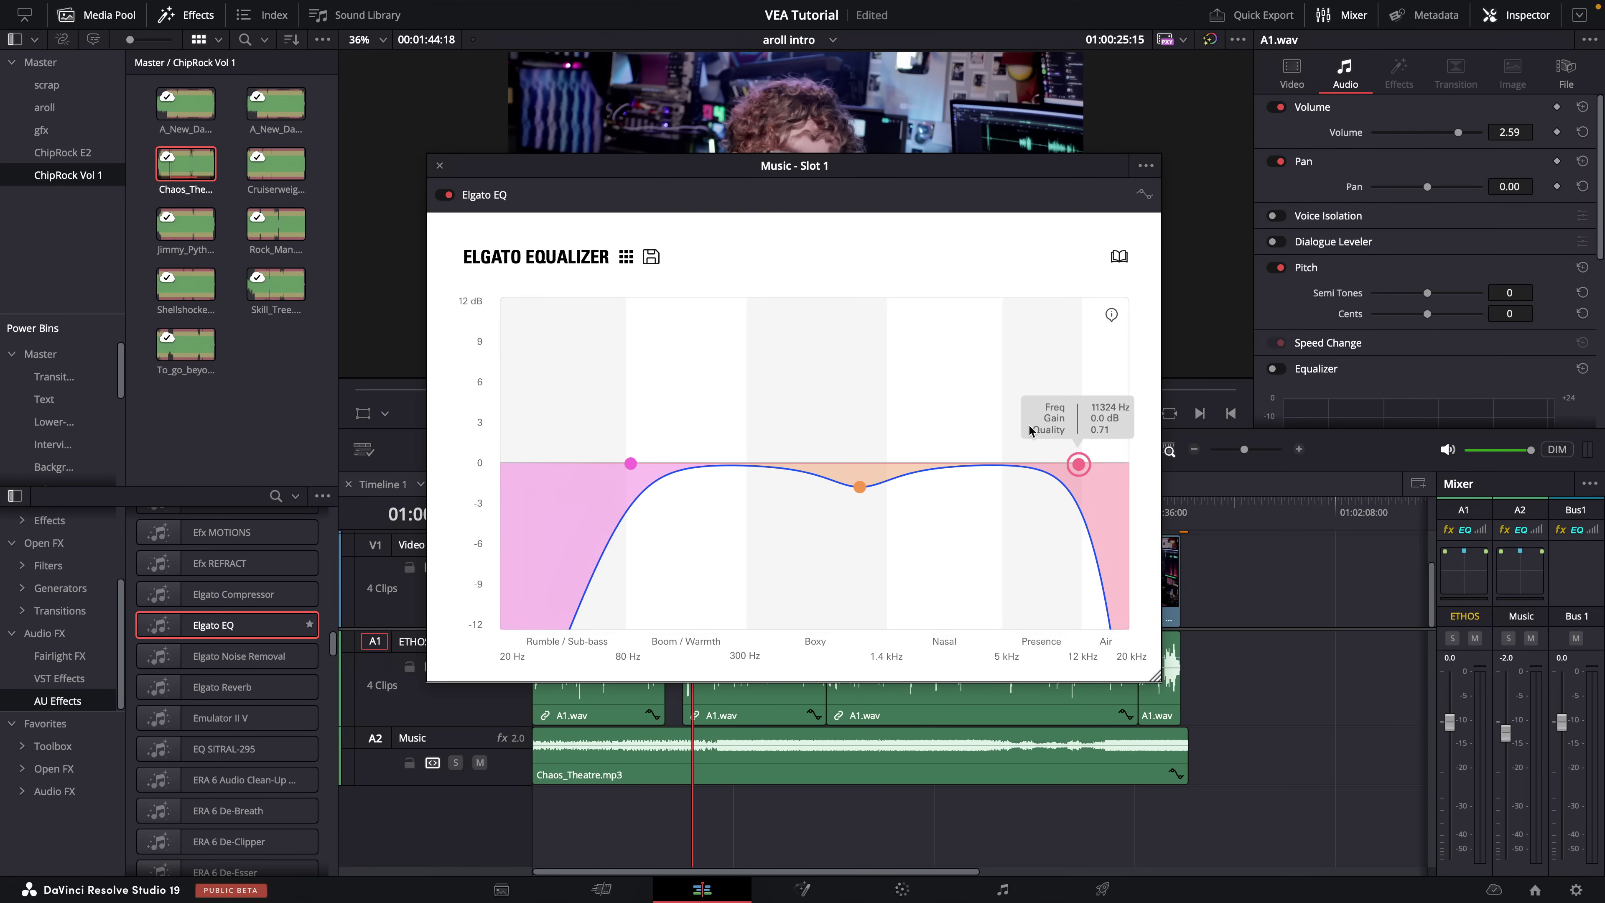
pyautogui.moveTo(739, 162); pyautogui.dragTo(1069, 63)
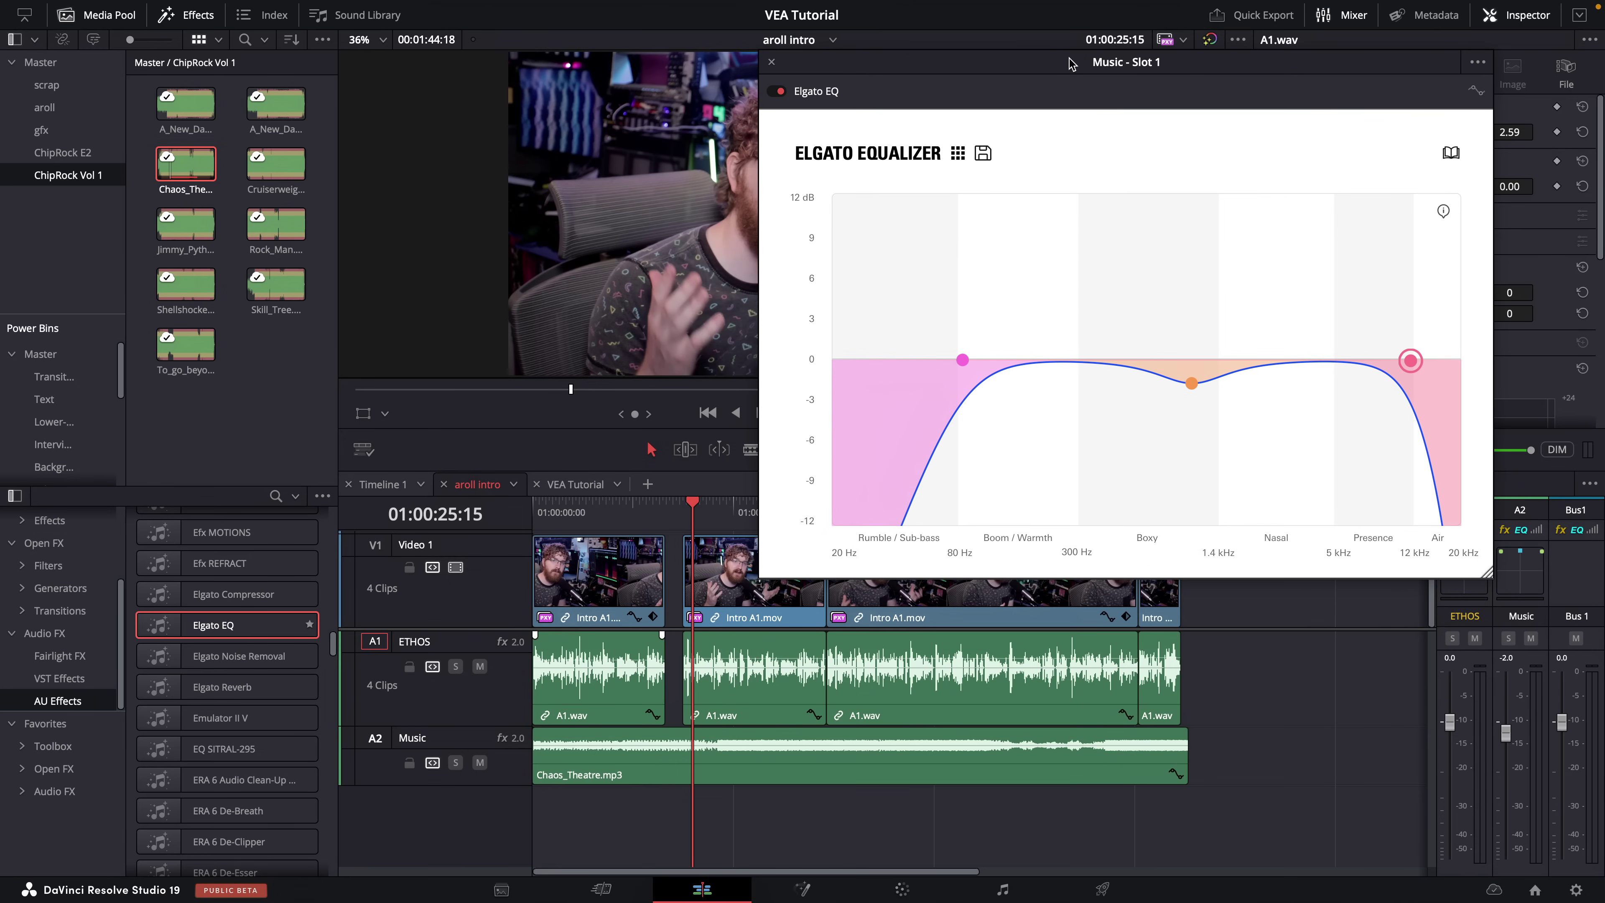
# Reopen the EQ editor and play from about 29 seconds to hear the filtered music
pyautogui.click(718, 522)
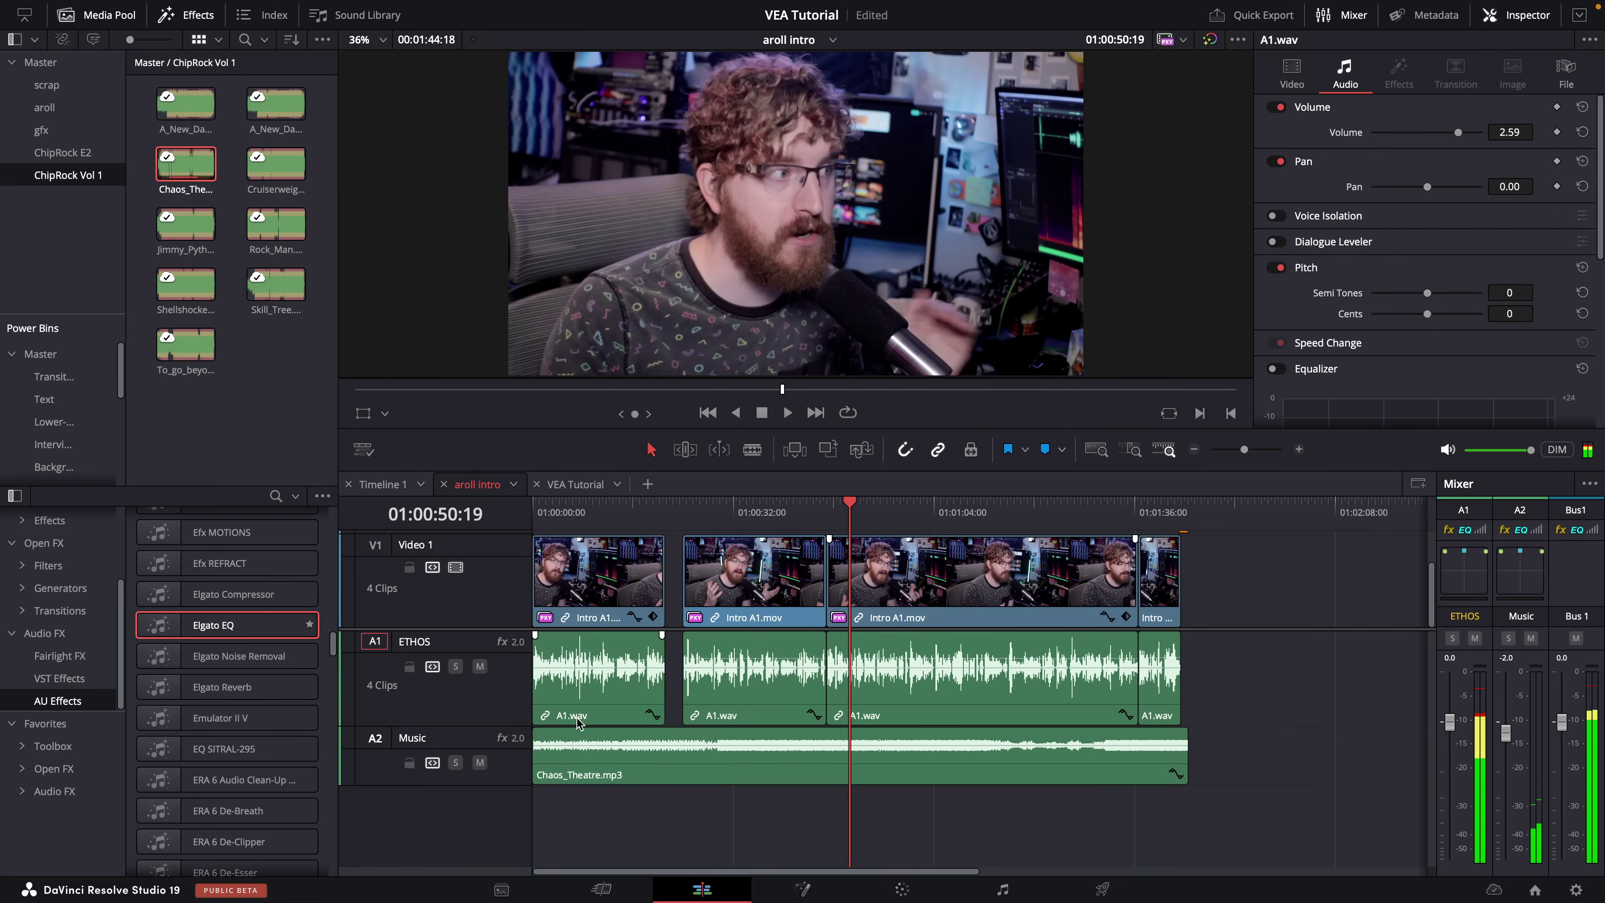
pyautogui.click(1398, 76)
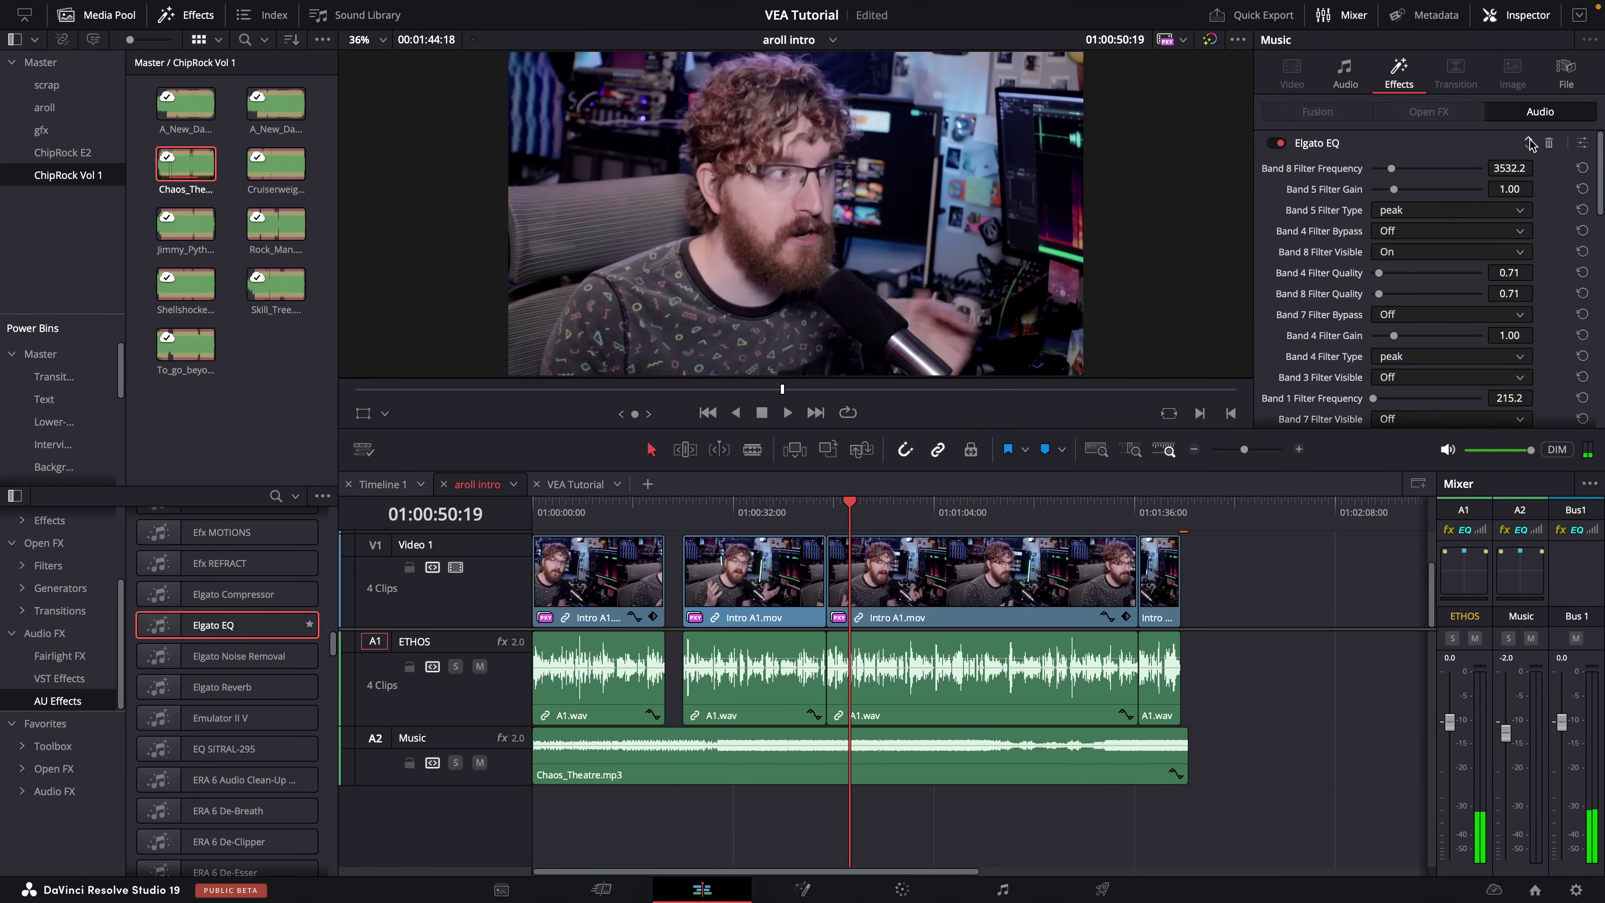
pyautogui.click(1580, 145)
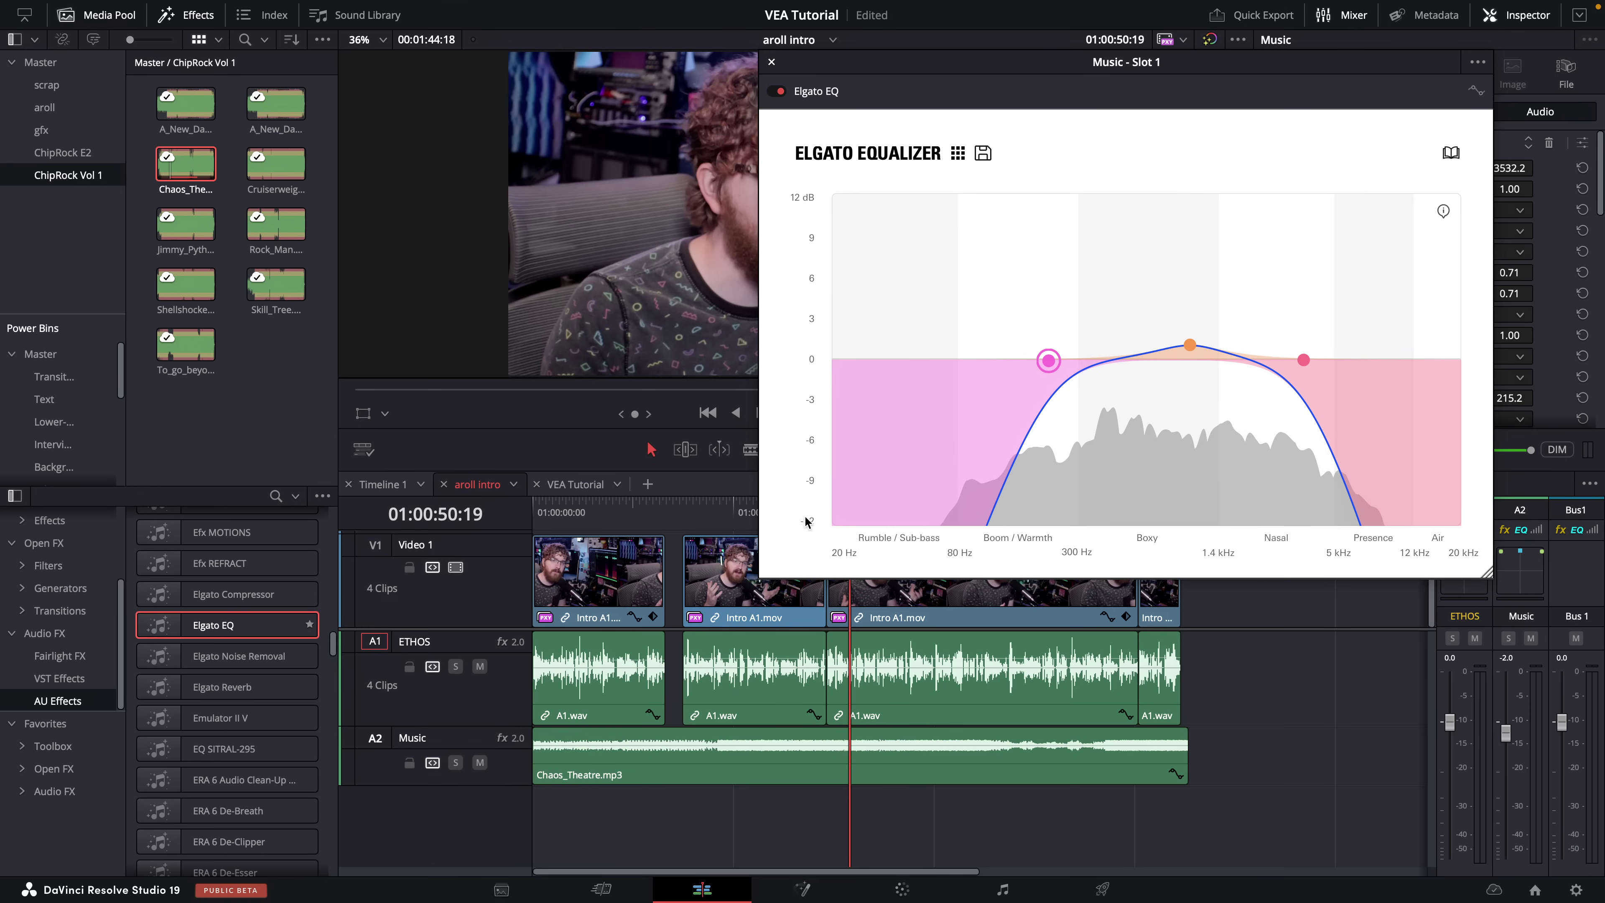
pyautogui.click(740, 515)
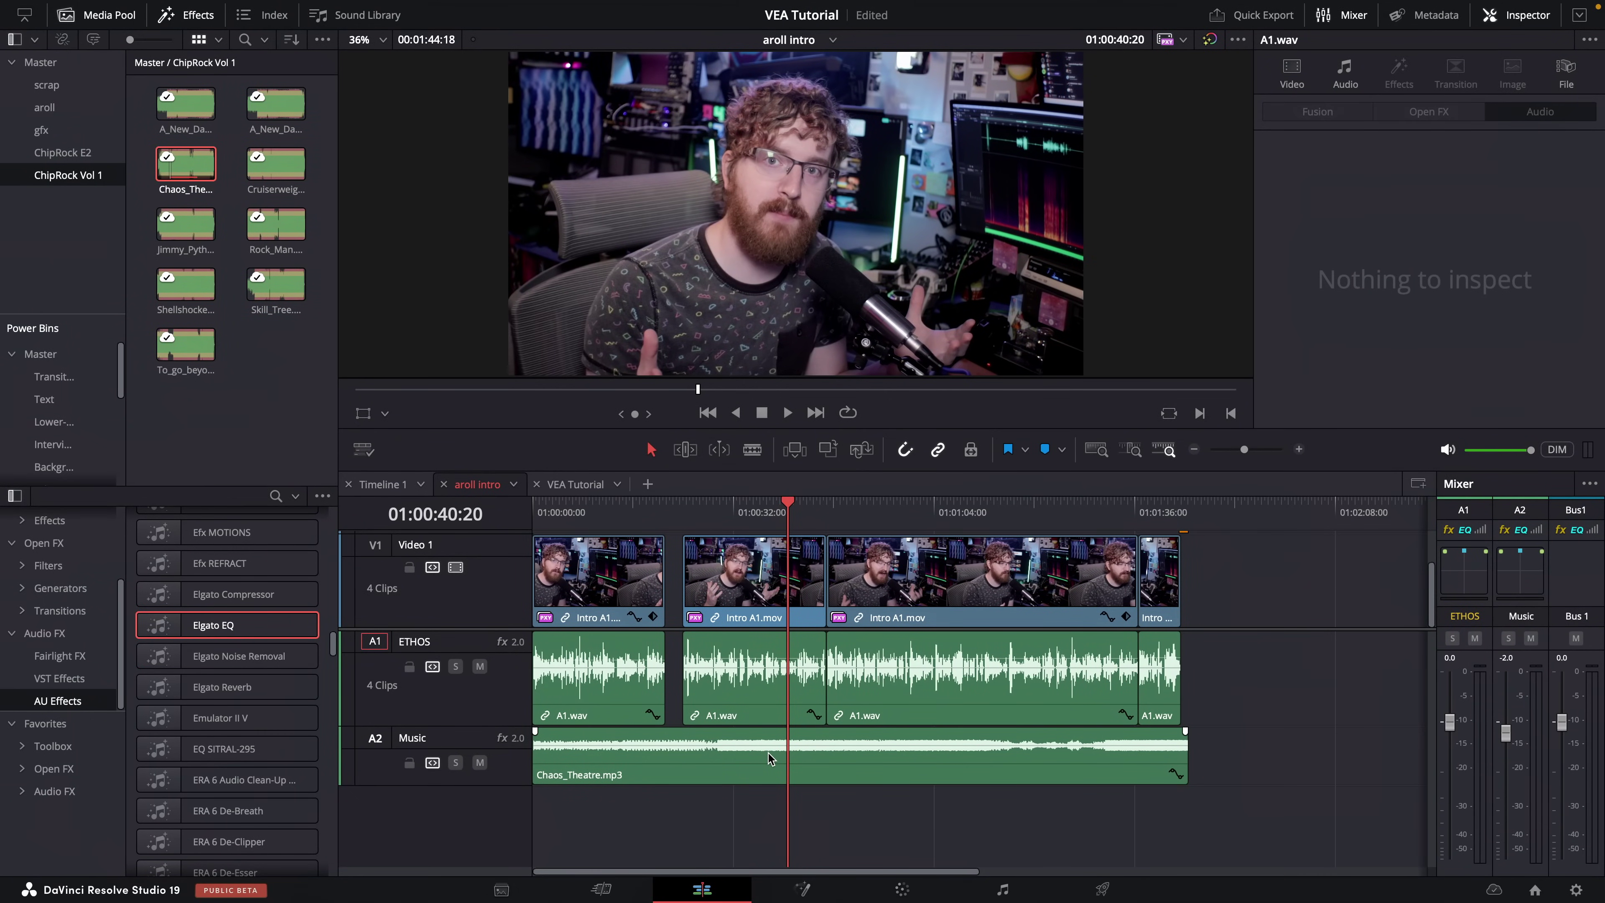
pyautogui.click(768, 756)
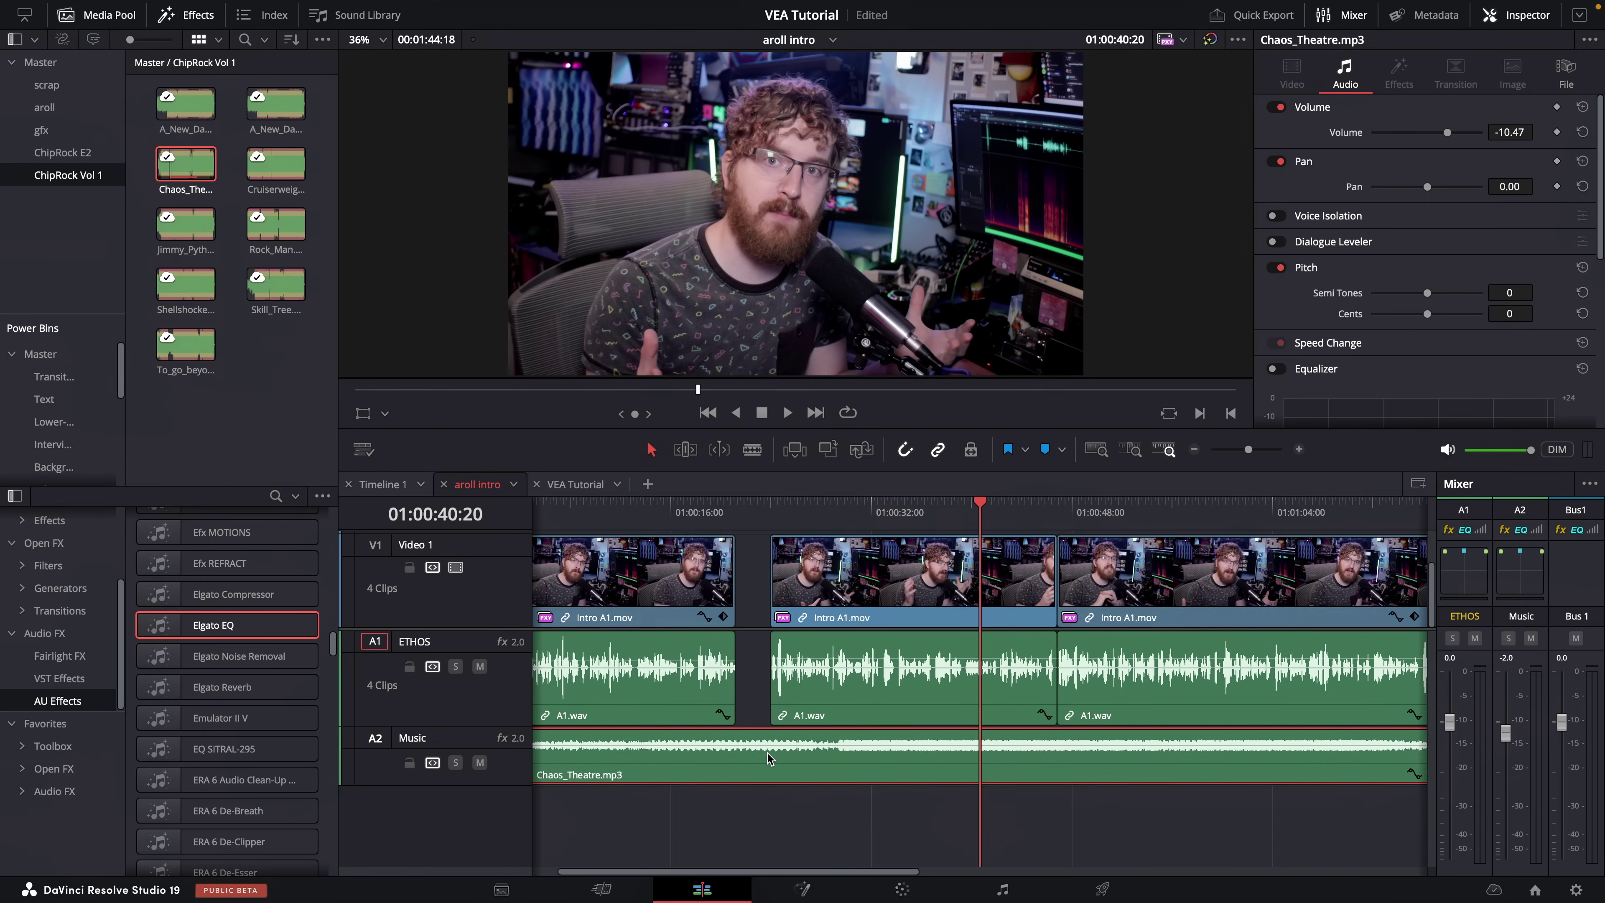
pyautogui.click(966, 835)
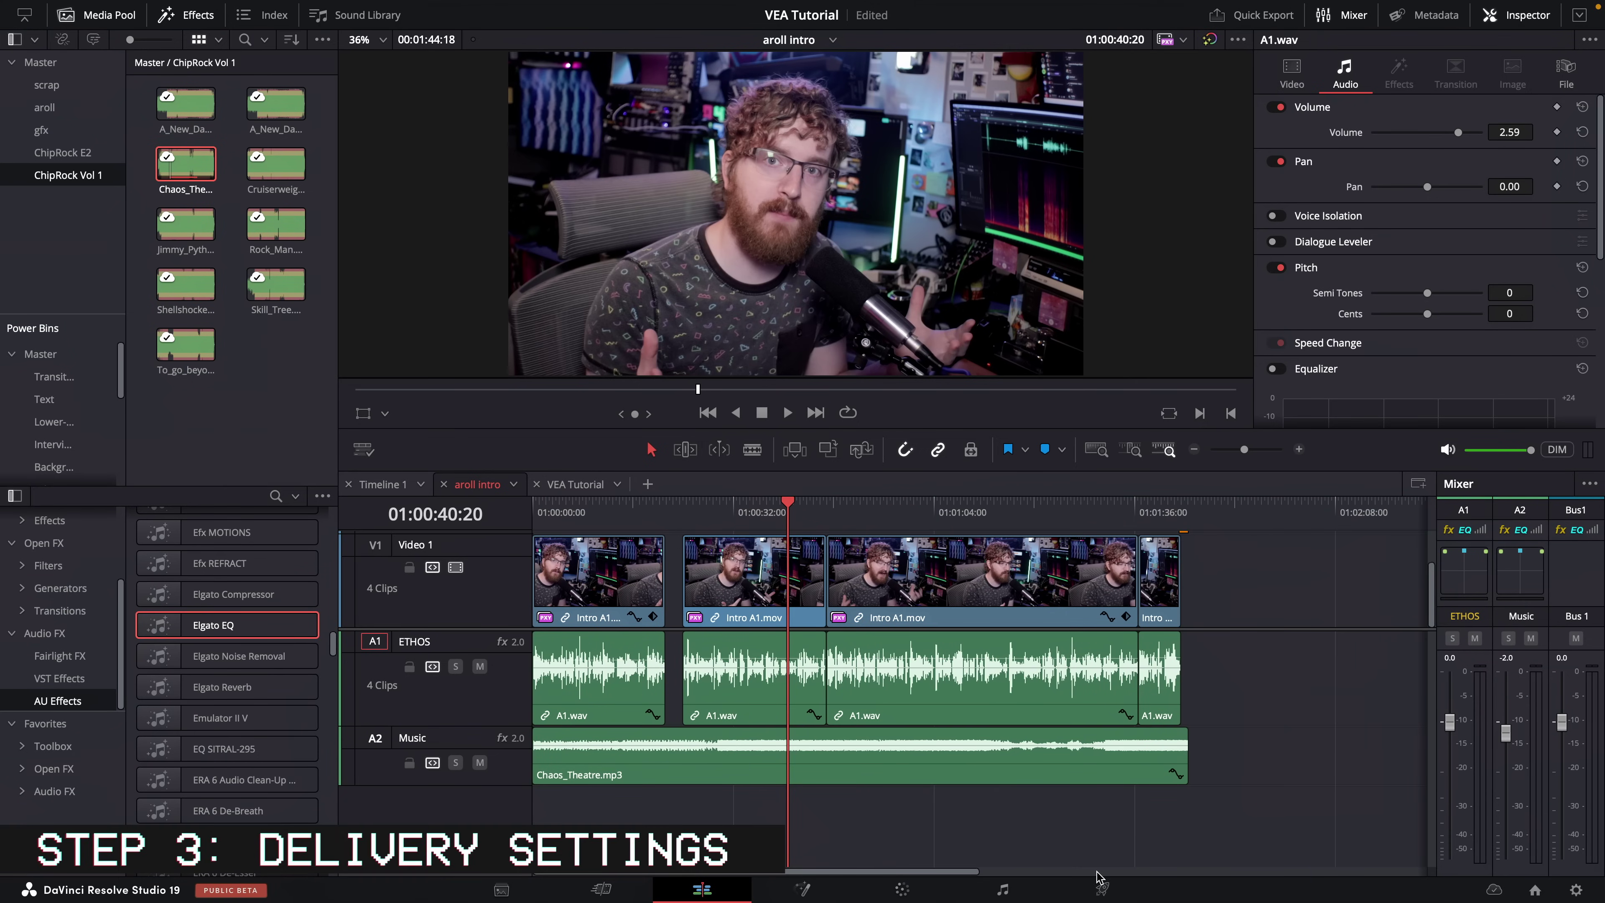
# Set the Deliver page's video export to QuickTime format with the Apple ProRes codec
pyautogui.click(1101, 889)
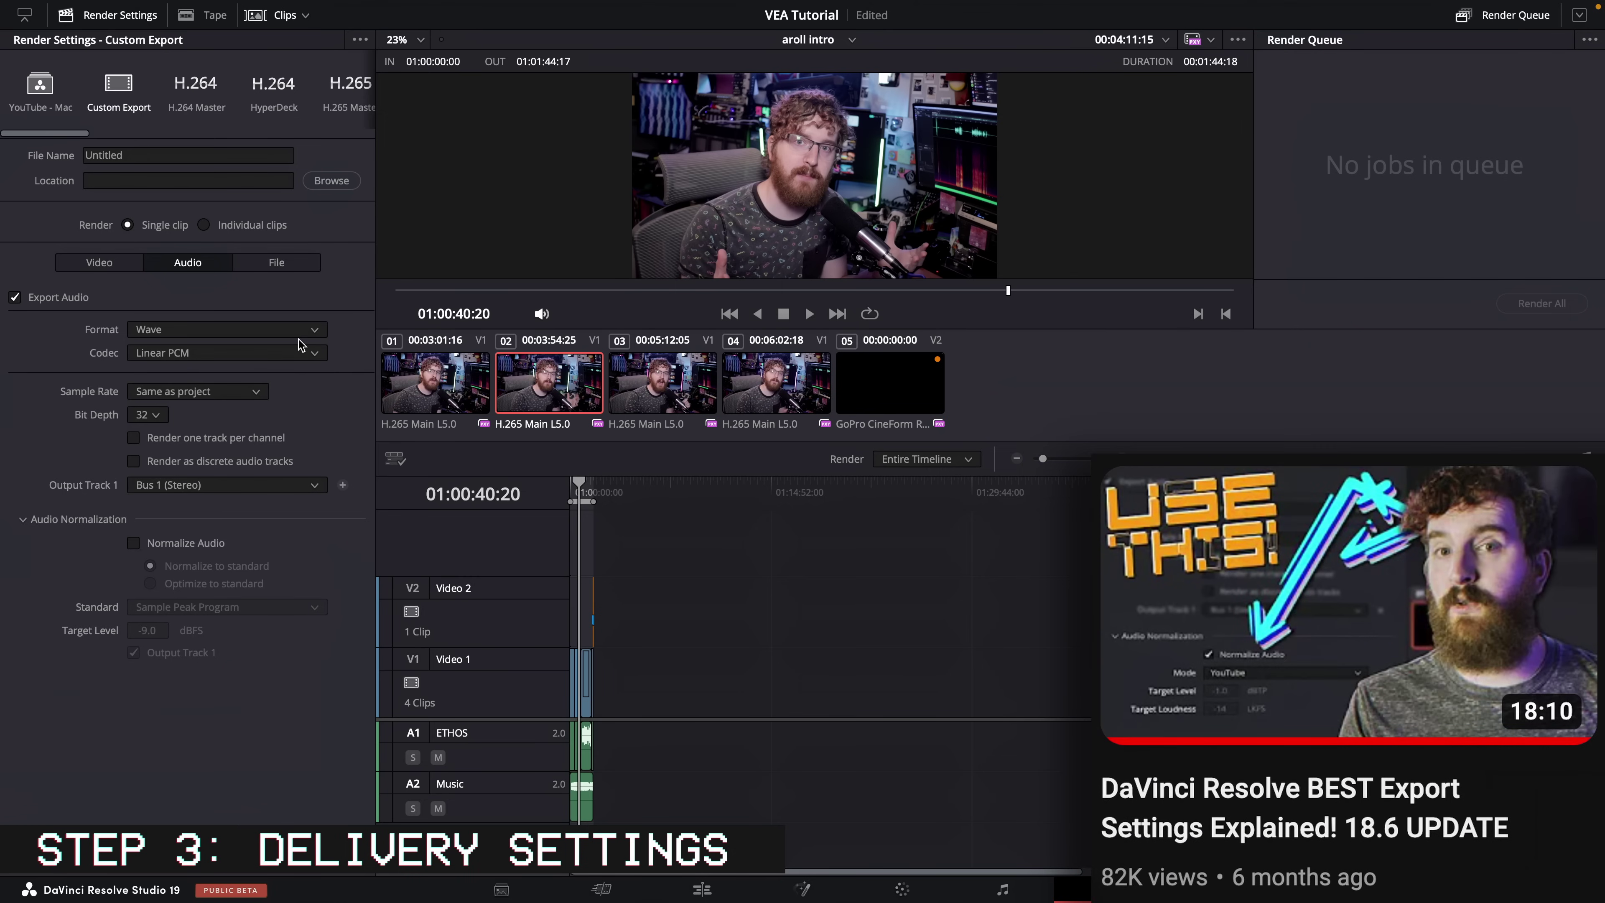
pyautogui.click(132, 264)
pyautogui.click(180, 352)
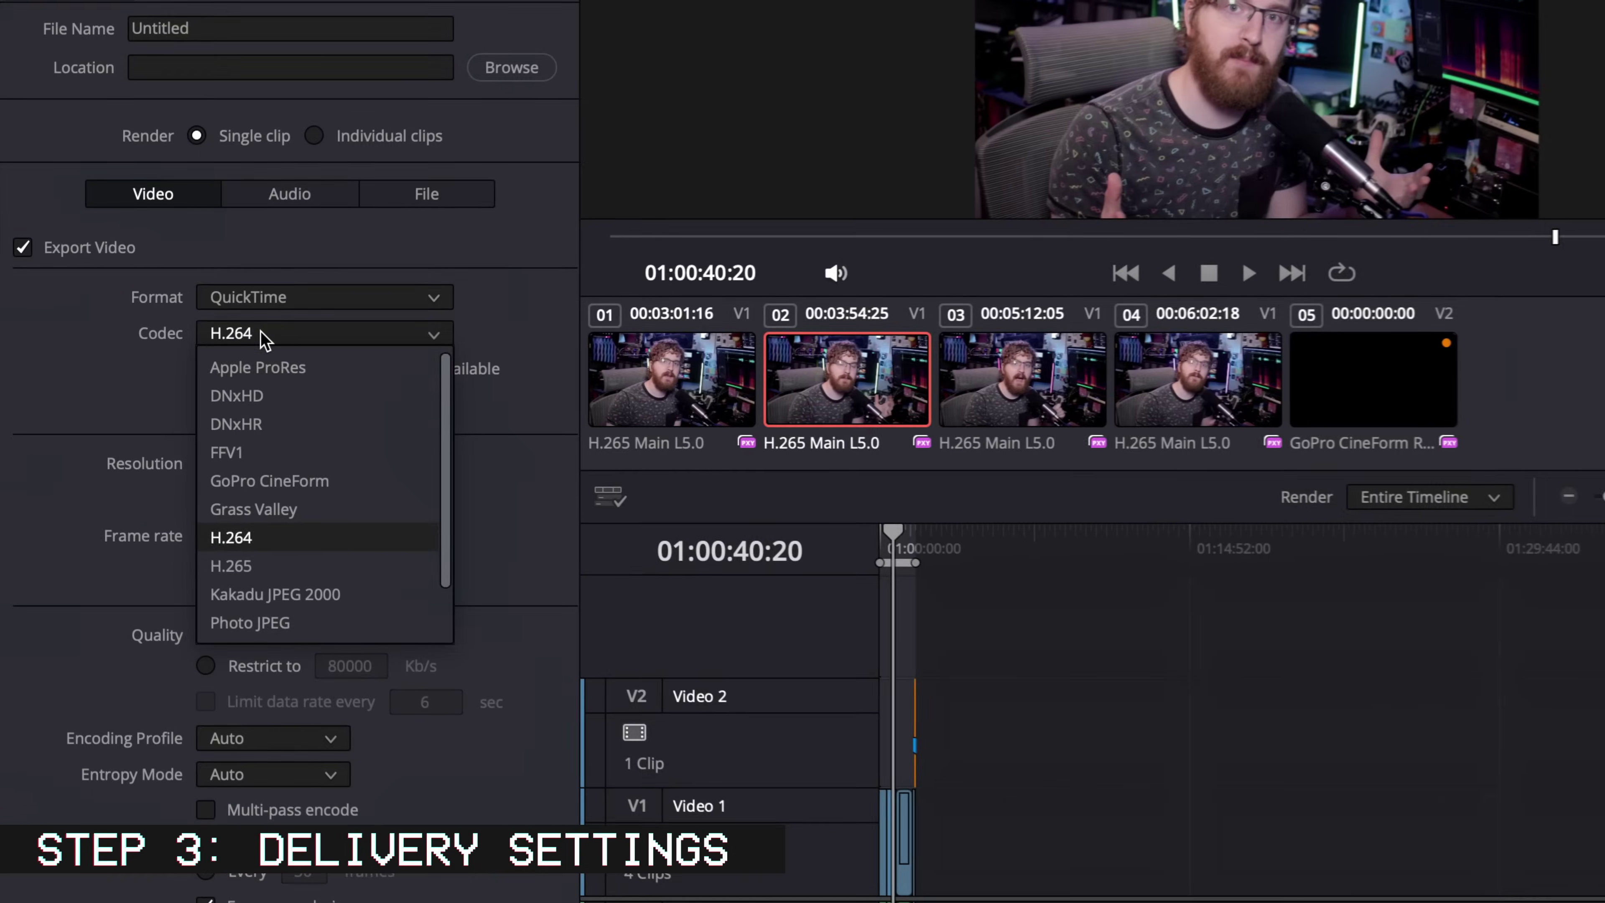
pyautogui.click(292, 365)
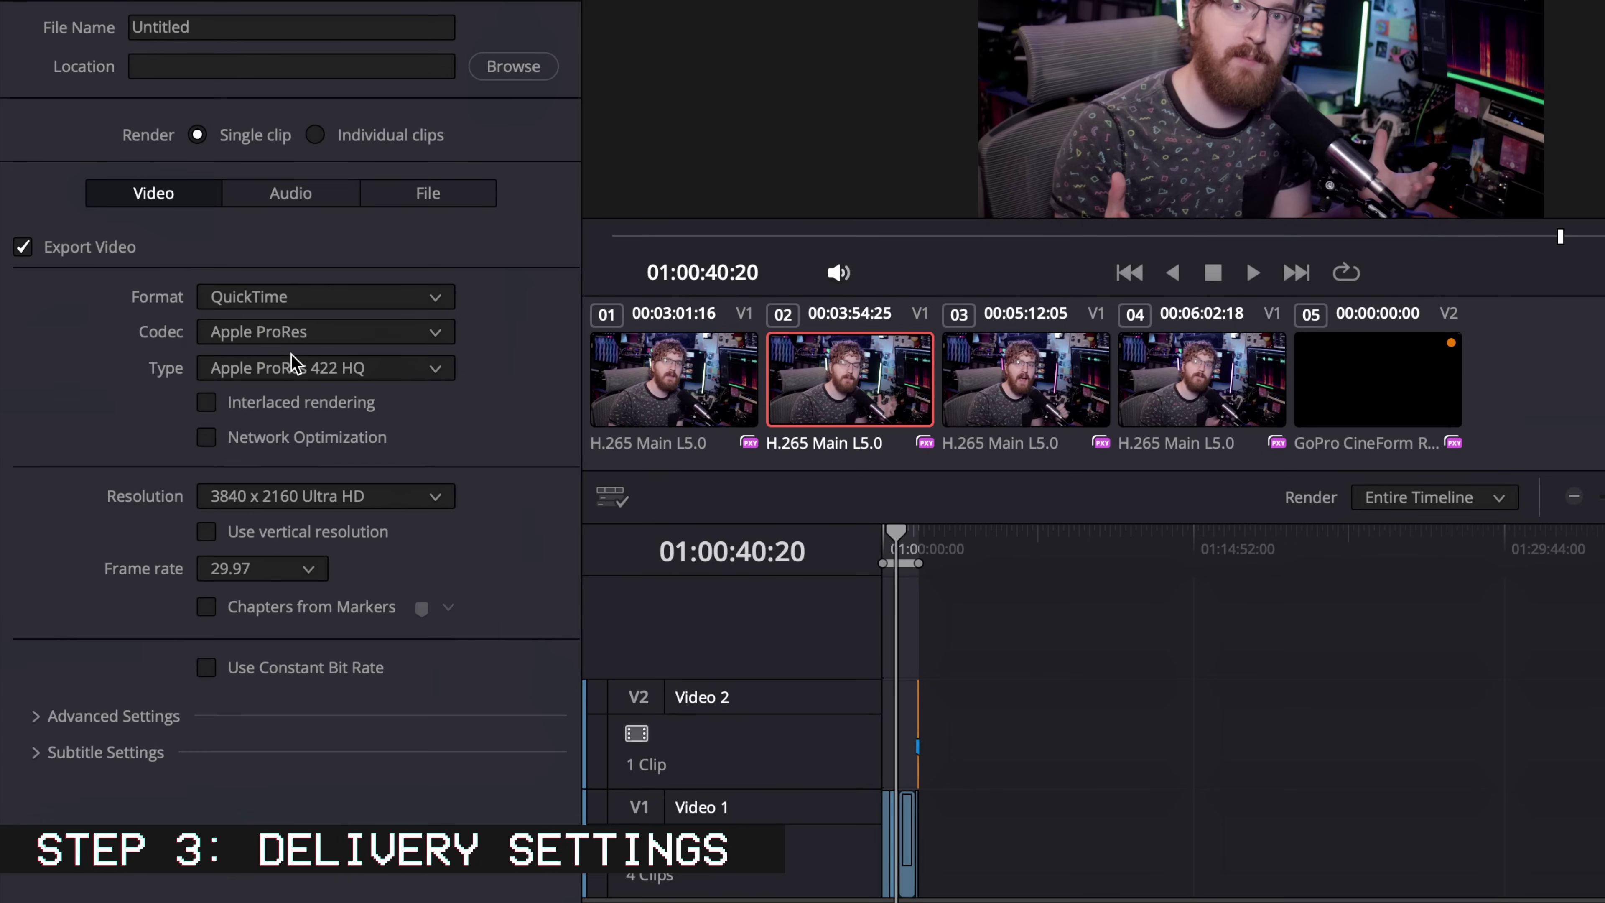
pyautogui.click(298, 197)
pyautogui.click(288, 307)
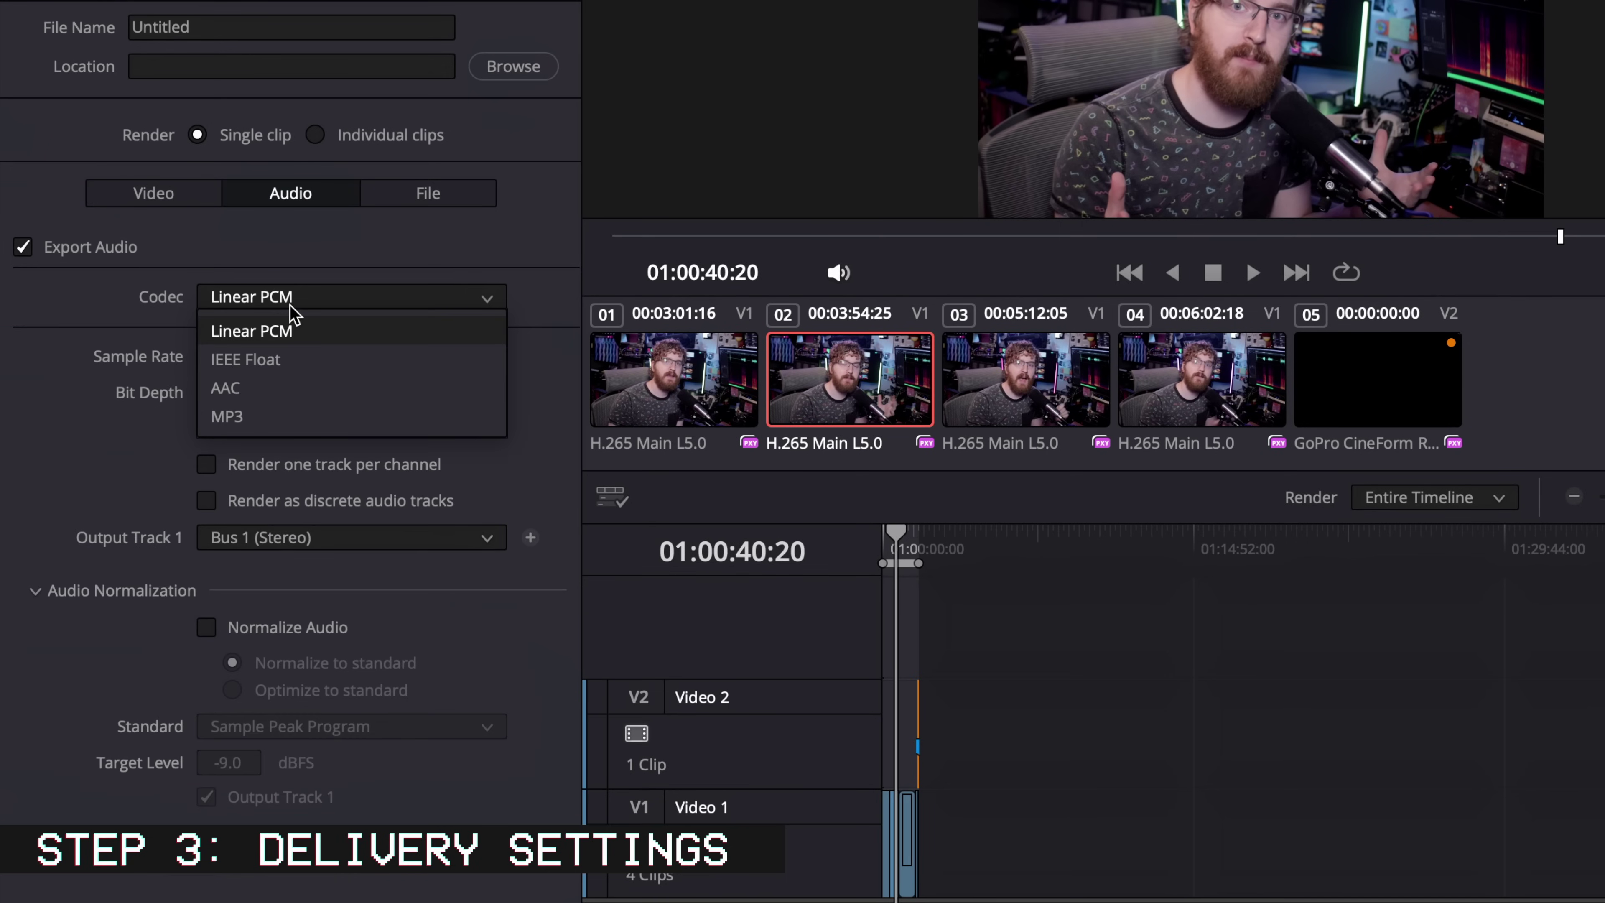
pyautogui.click(179, 201)
pyautogui.click(300, 332)
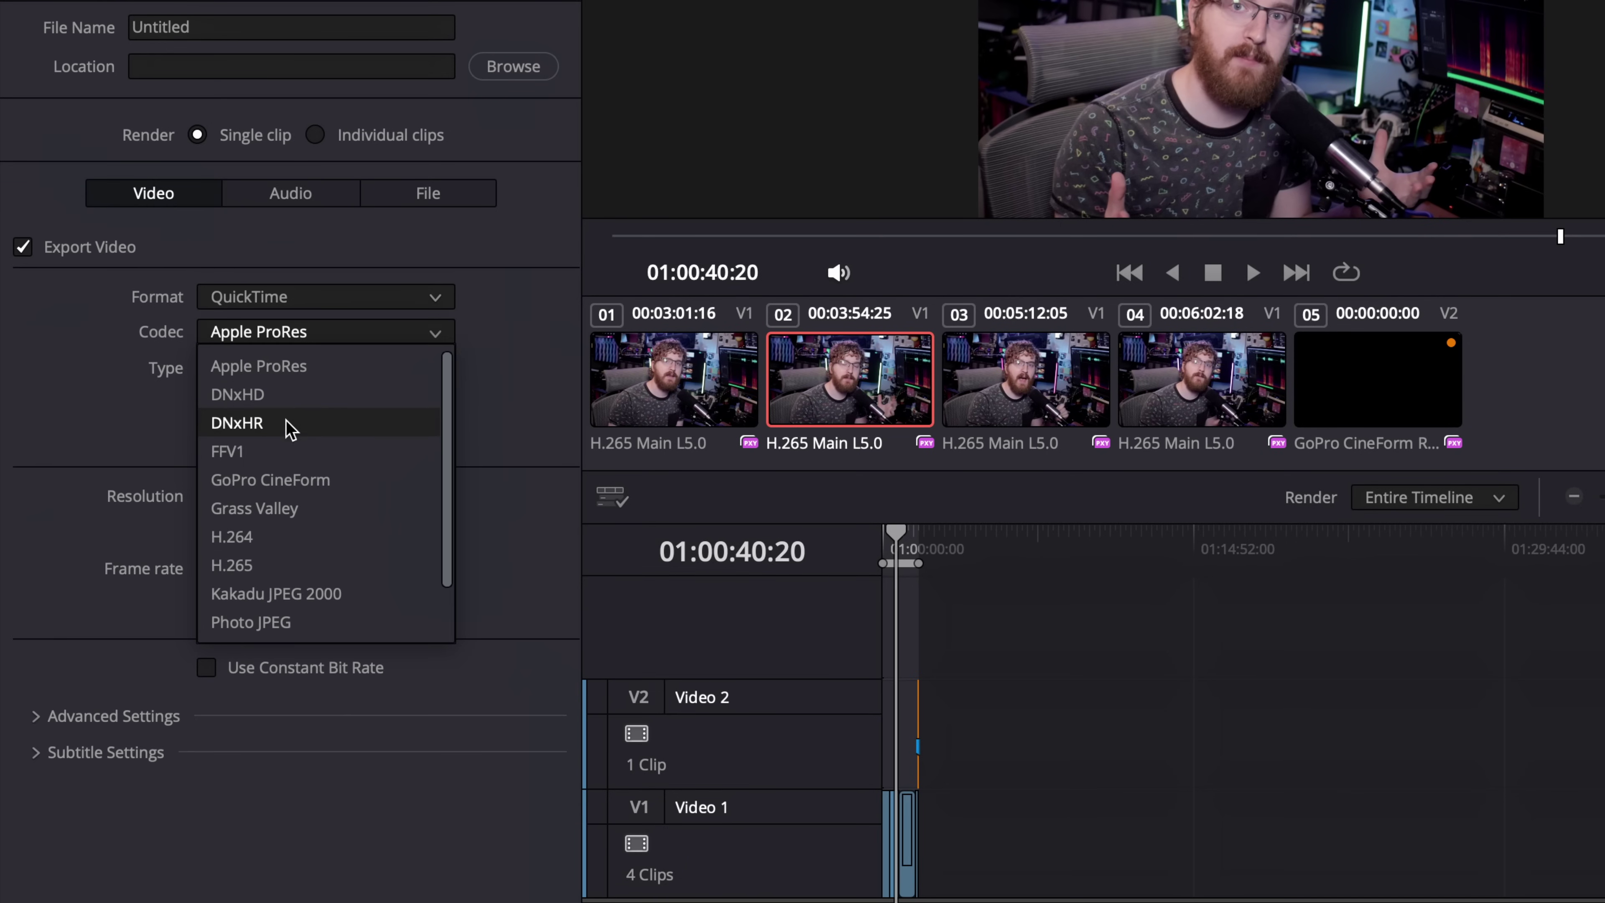
pyautogui.click(302, 306)
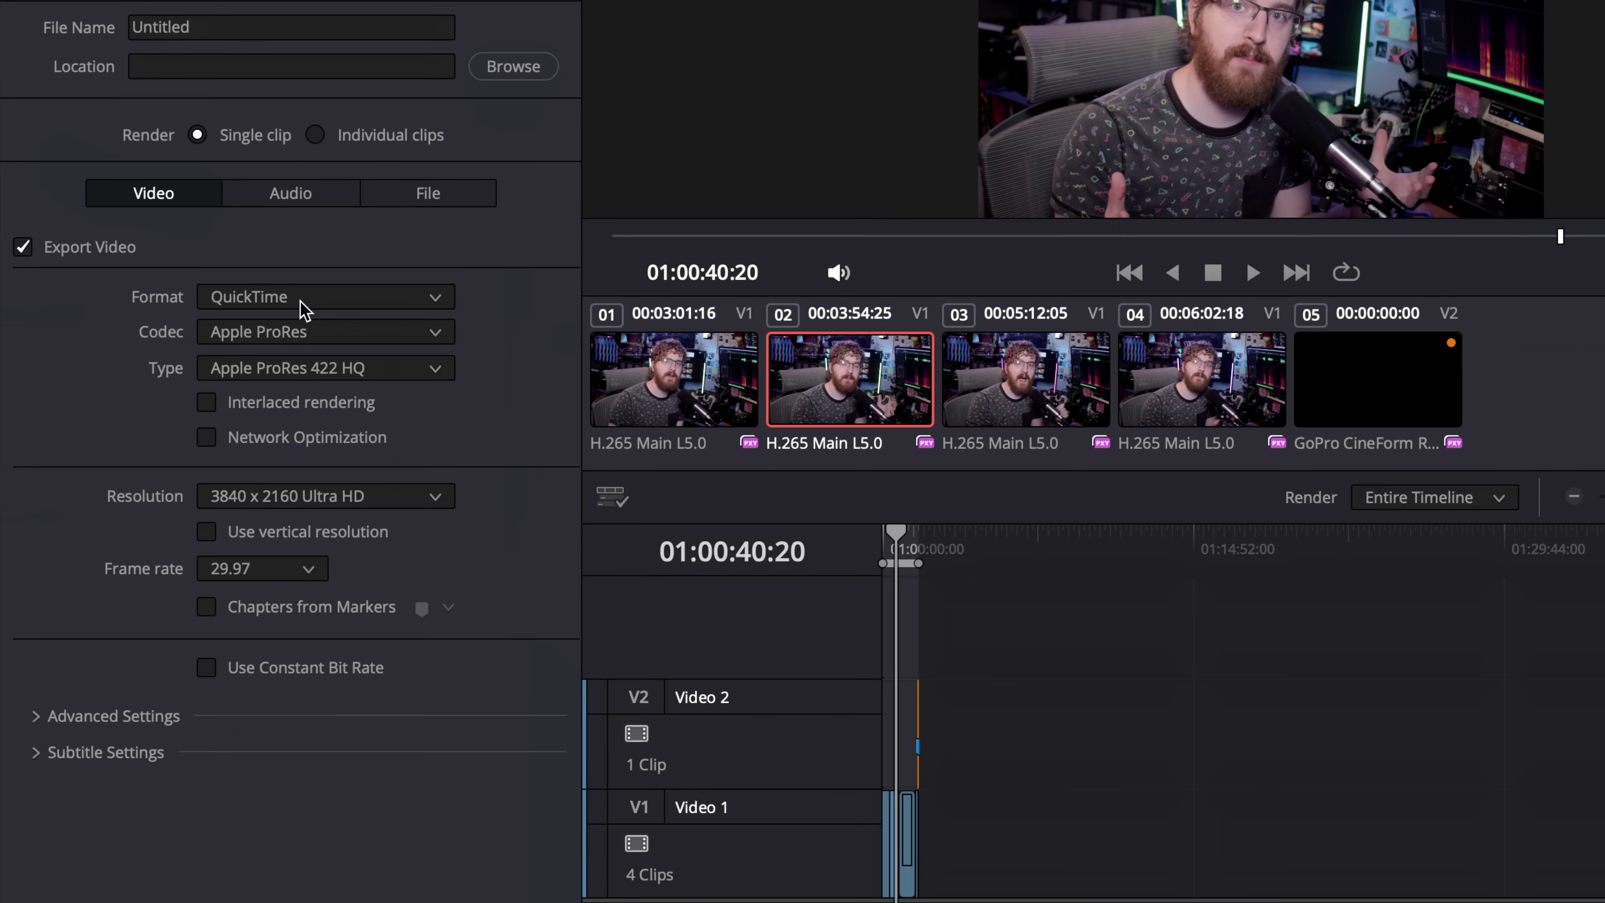
pyautogui.click(302, 306)
pyautogui.click(322, 589)
pyautogui.click(279, 300)
pyautogui.click(292, 272)
# Set the audio codec to 32-bit Linear PCM and turn on loudness normalization
pyautogui.click(292, 198)
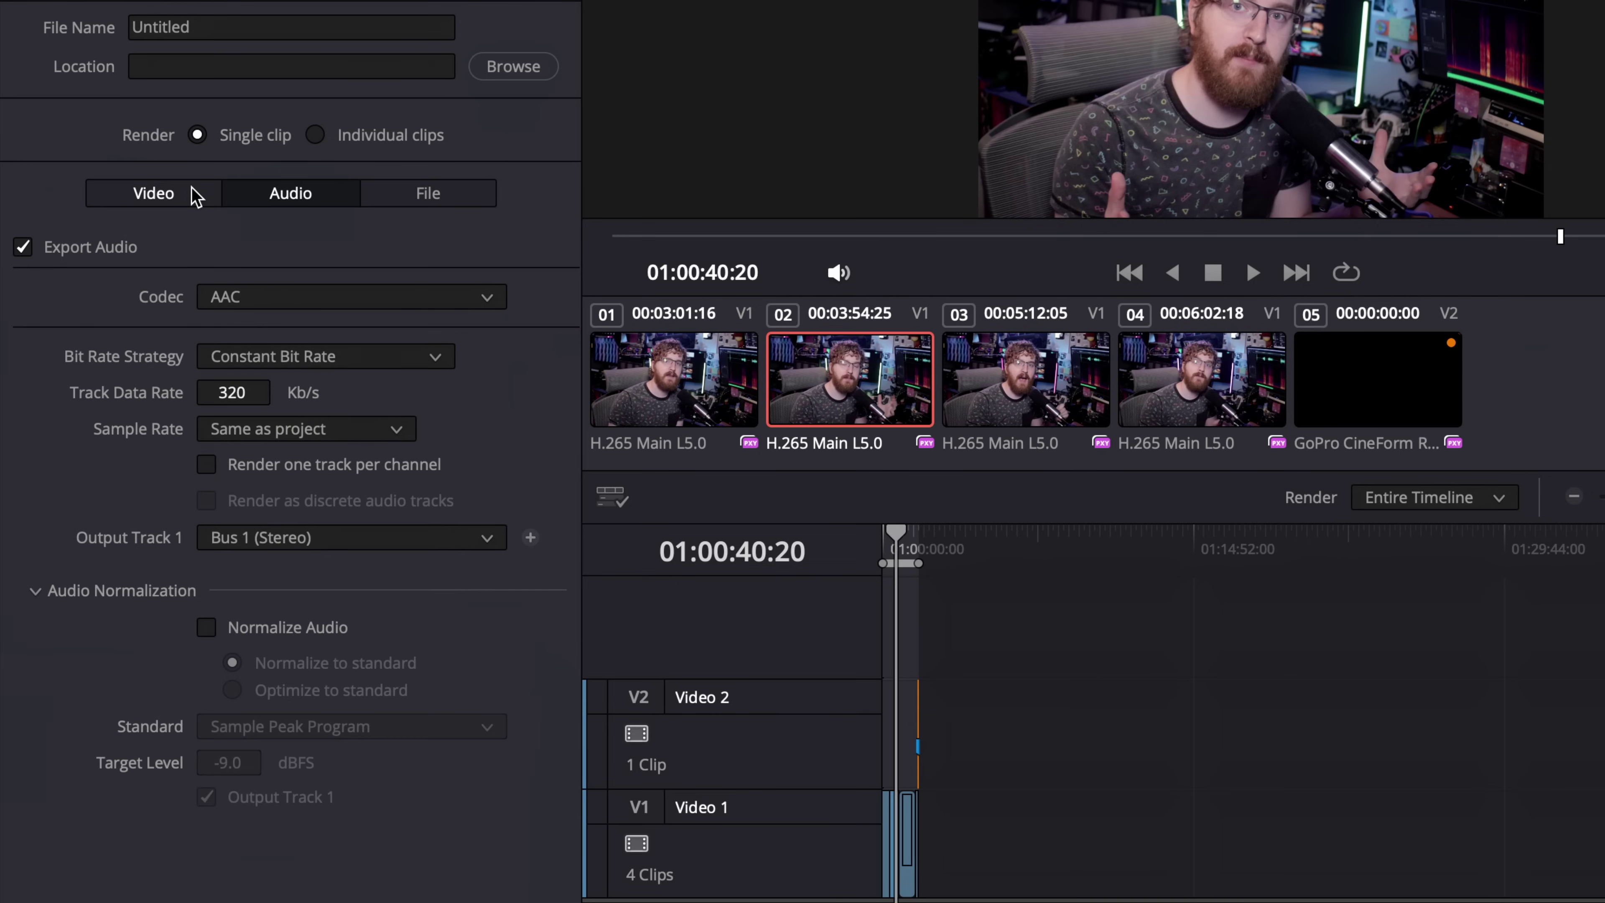
pyautogui.click(295, 300)
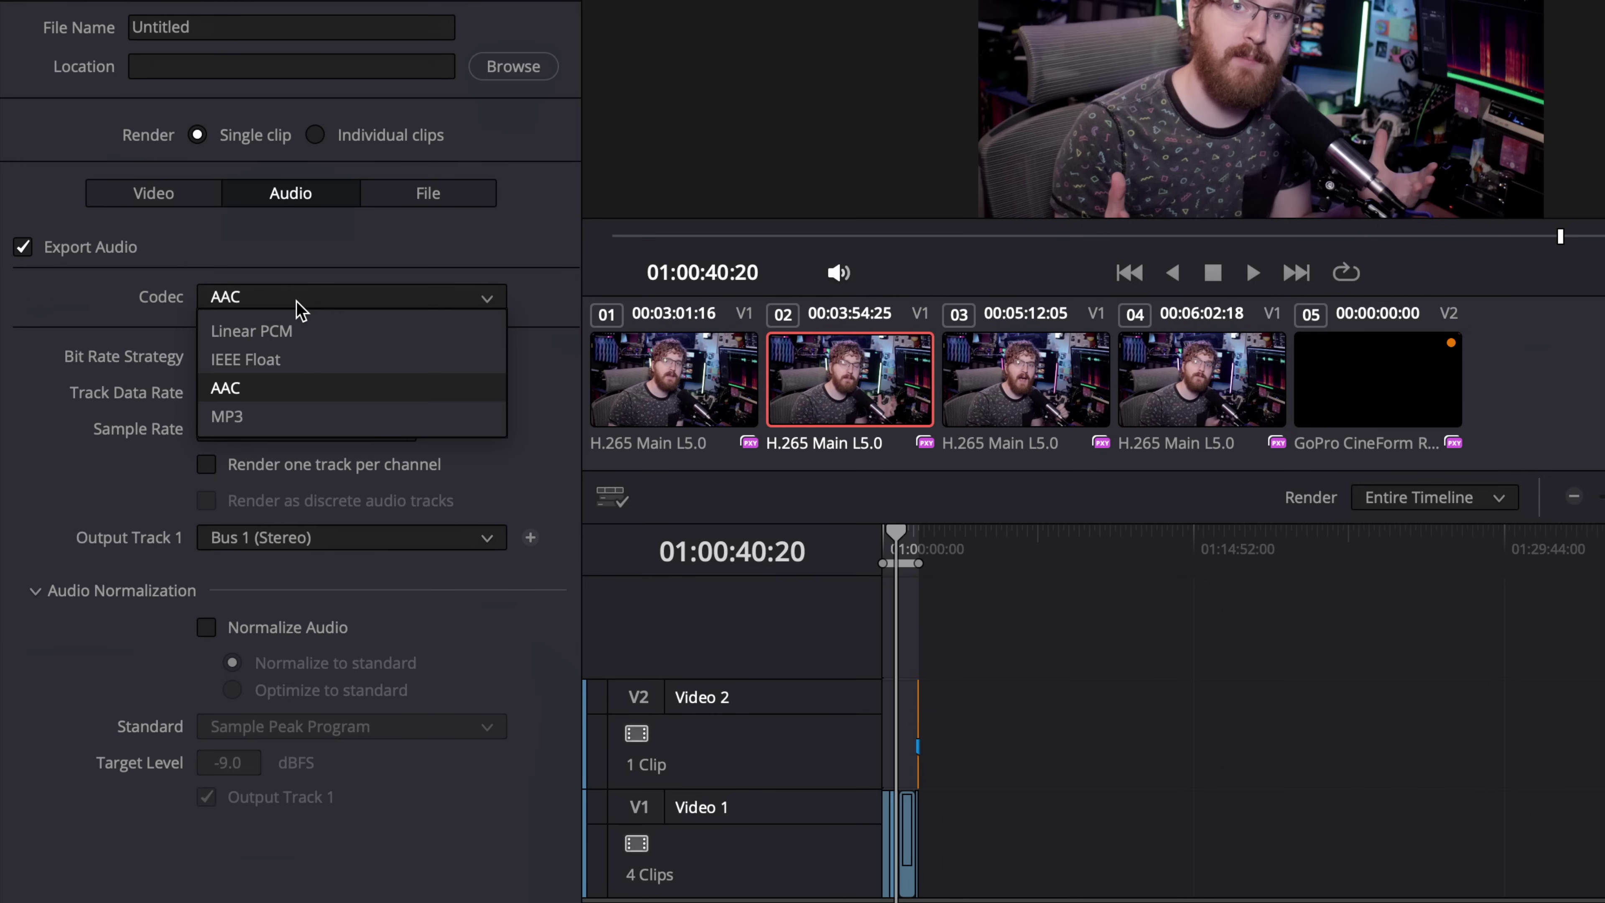
pyautogui.click(302, 347)
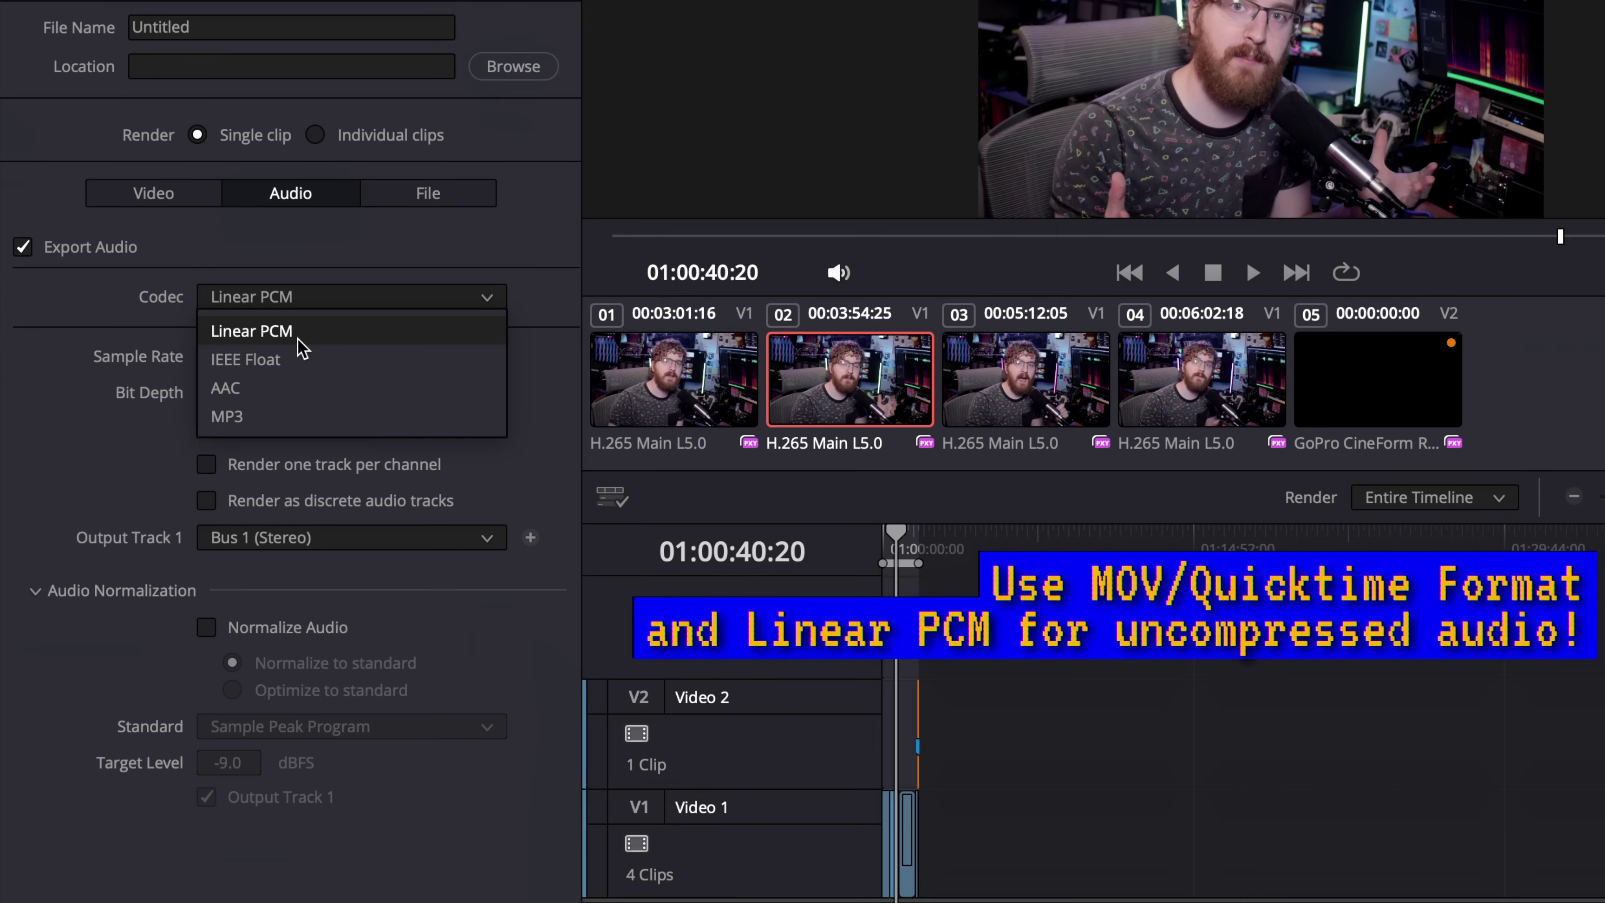
pyautogui.click(246, 394)
pyautogui.click(231, 482)
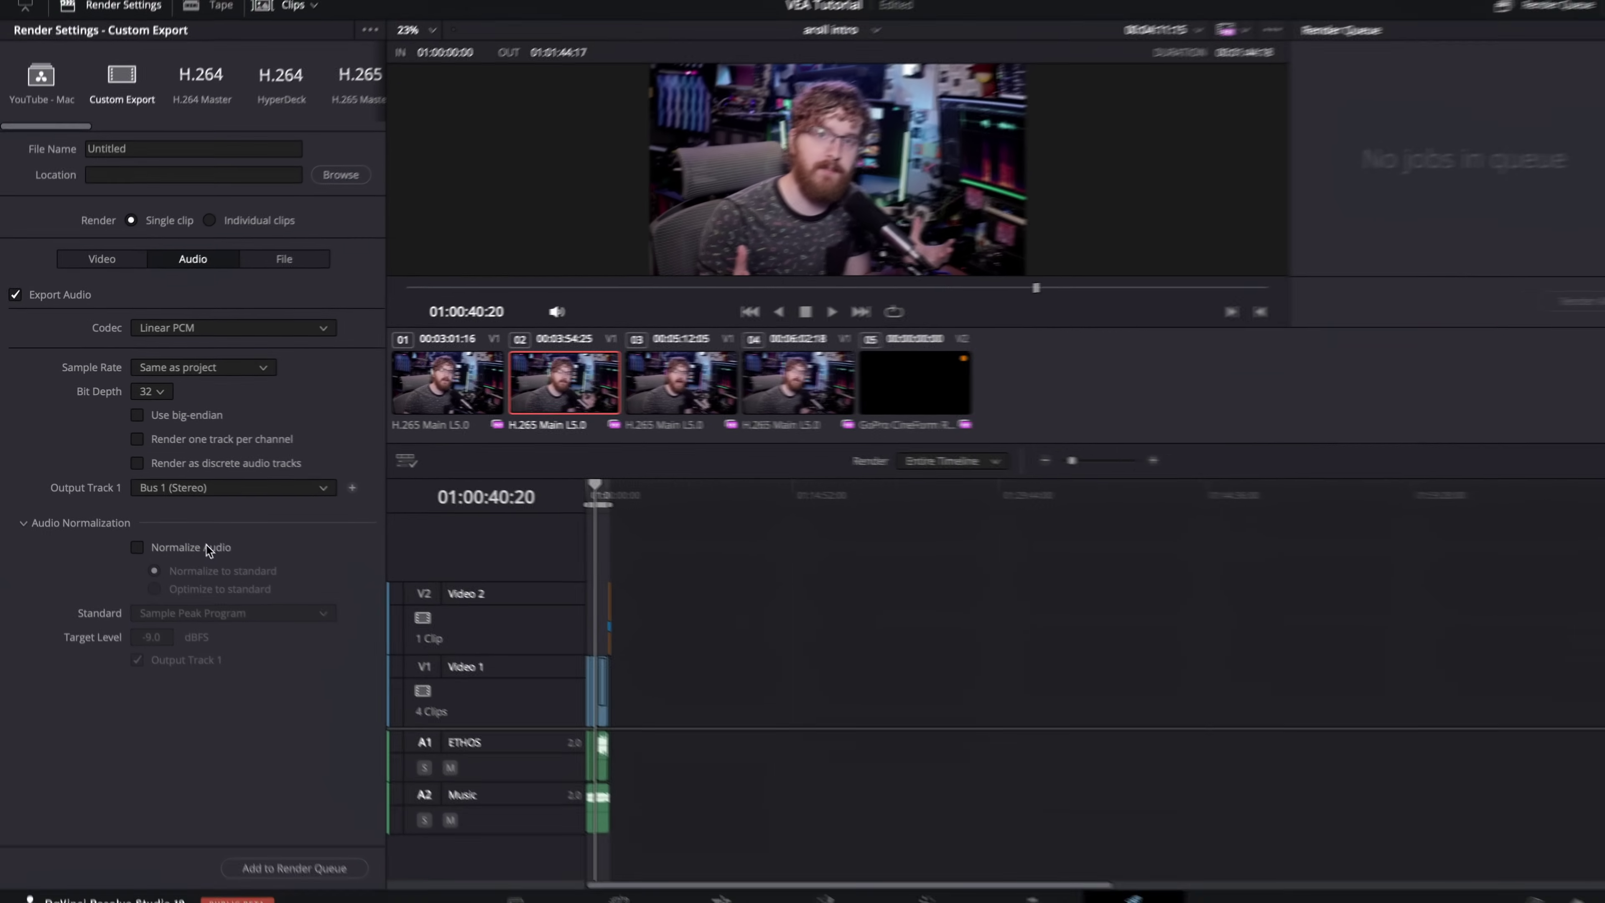
pyautogui.click(314, 629)
# Choose the YouTube loudness standard (-14 LKFS, -1.0 dBTP) for audio normalization
pyautogui.click(304, 732)
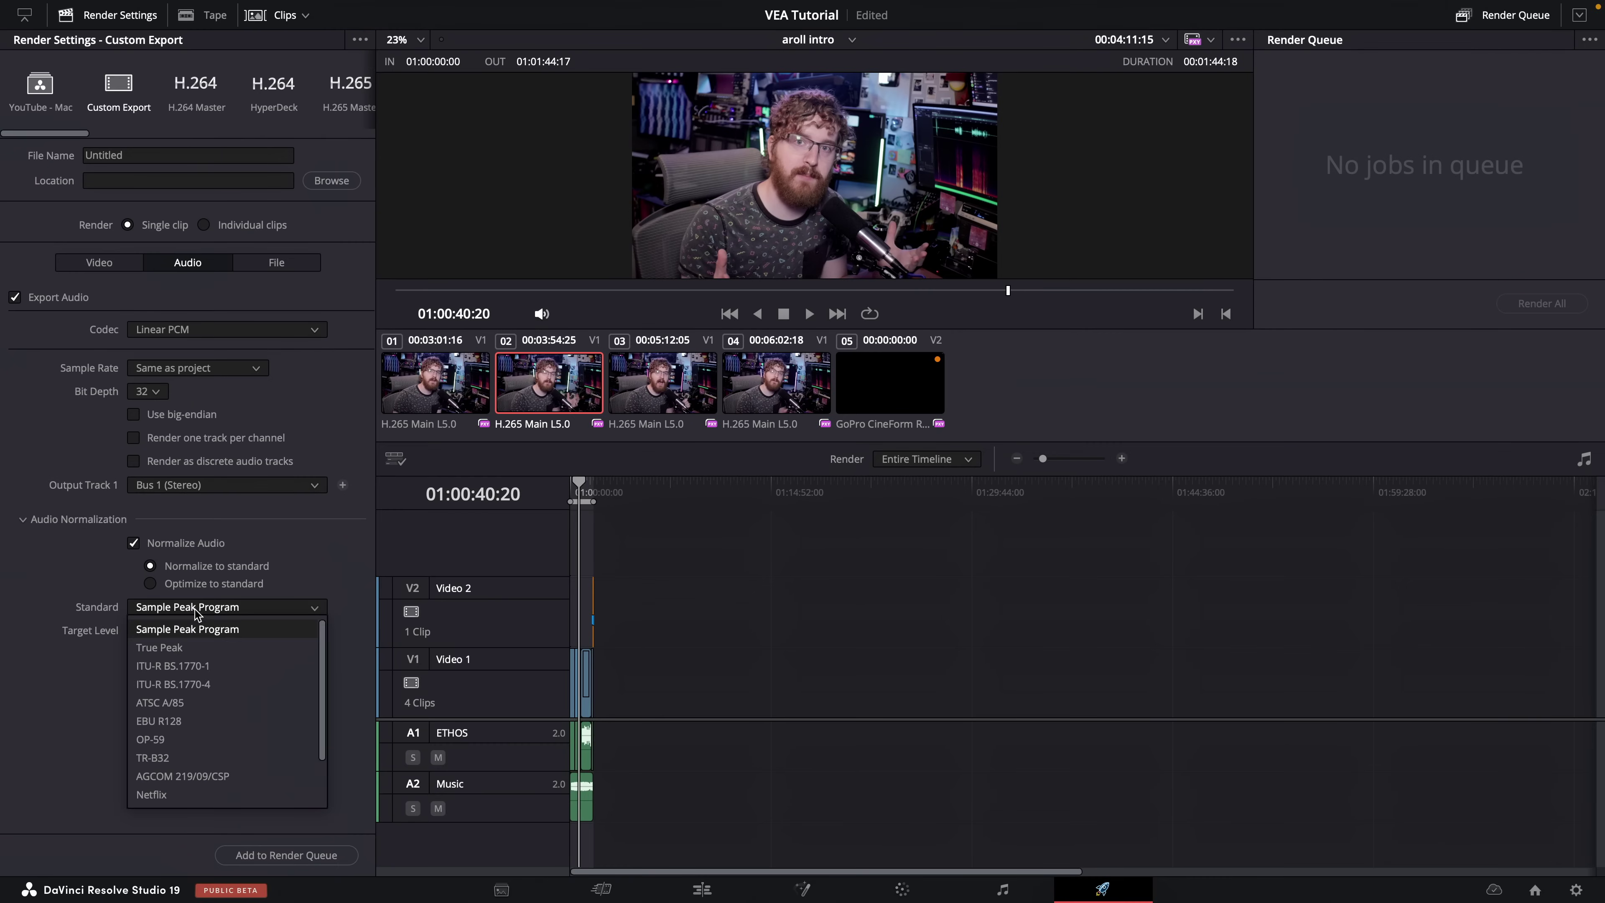
pyautogui.scroll(-3, 196, 736)
pyautogui.click(196, 752)
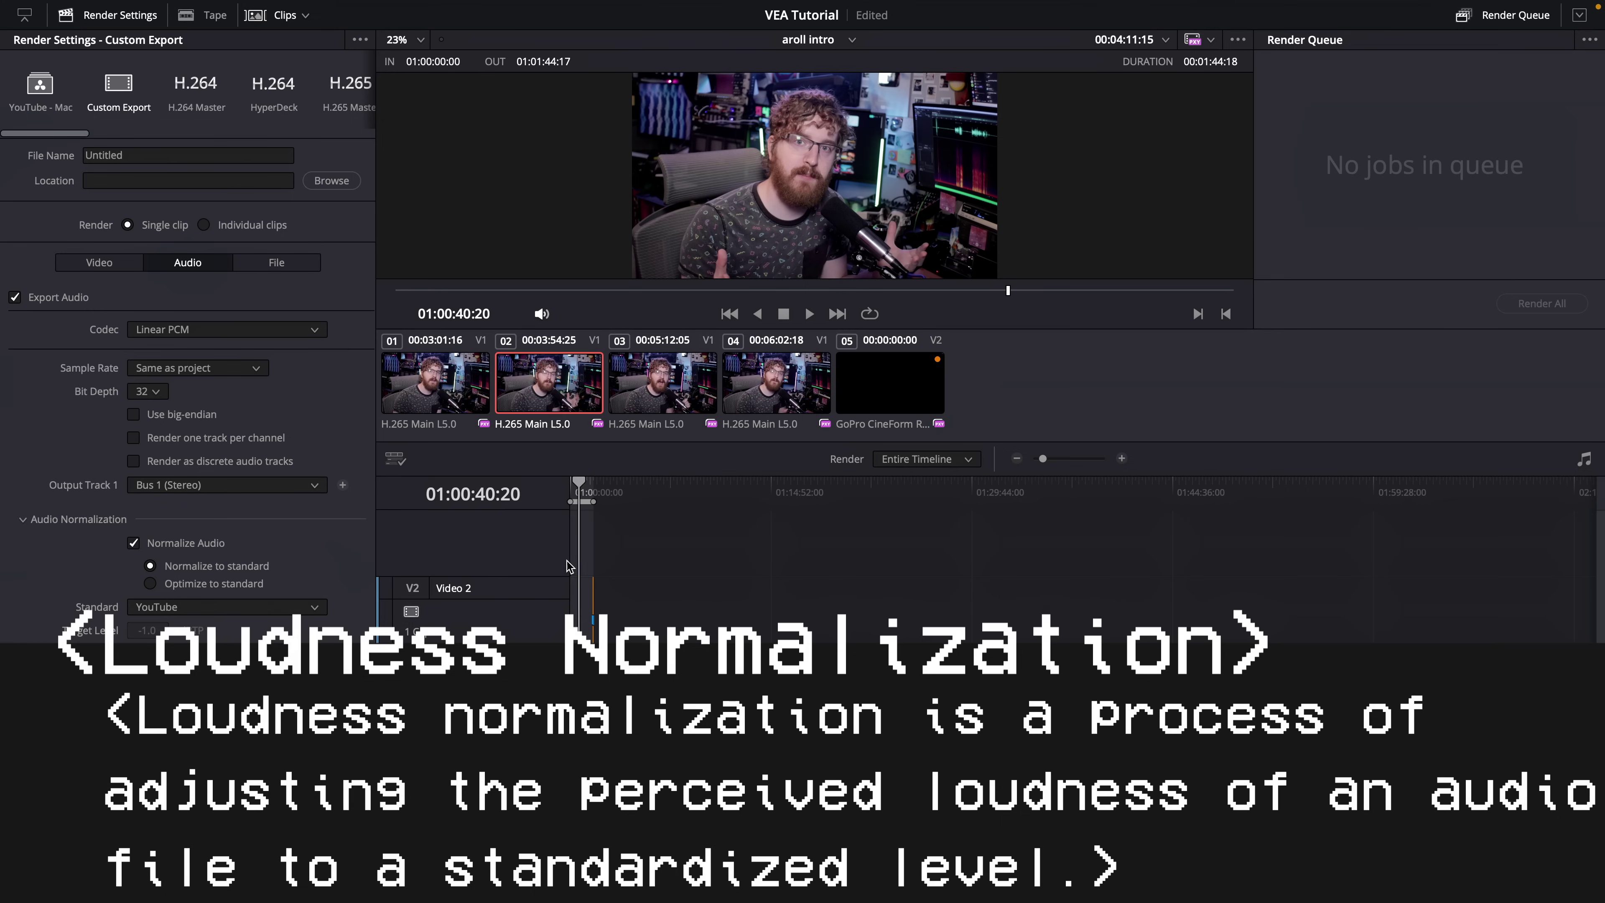
pyautogui.scroll(5, 716, 569)
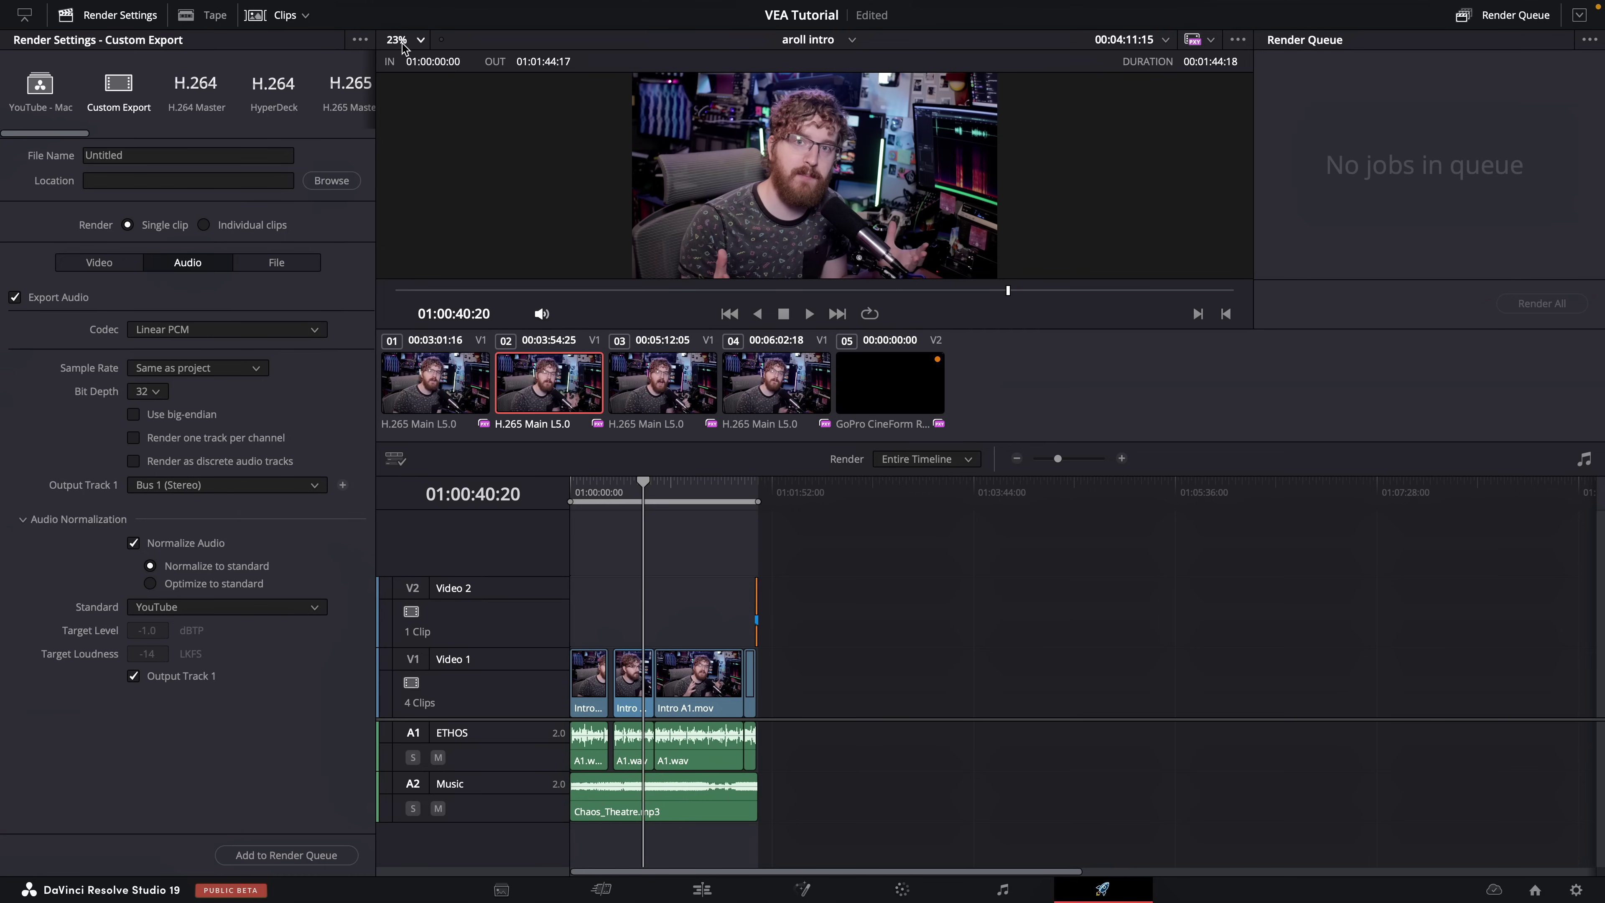
pyautogui.click(360, 39)
pyautogui.click(845, 664)
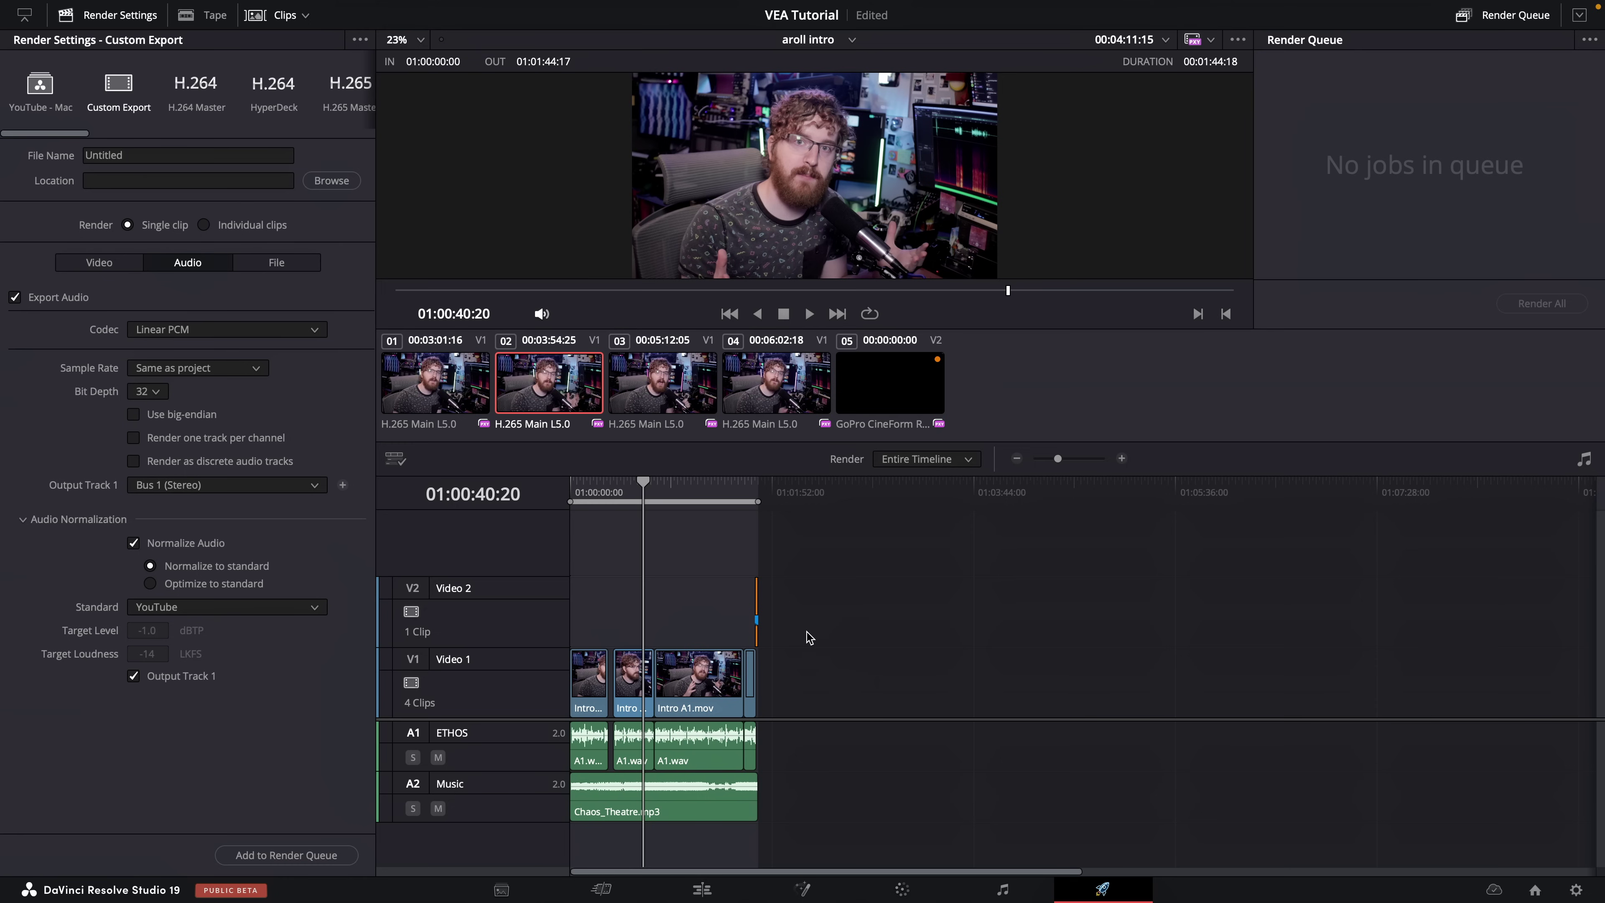